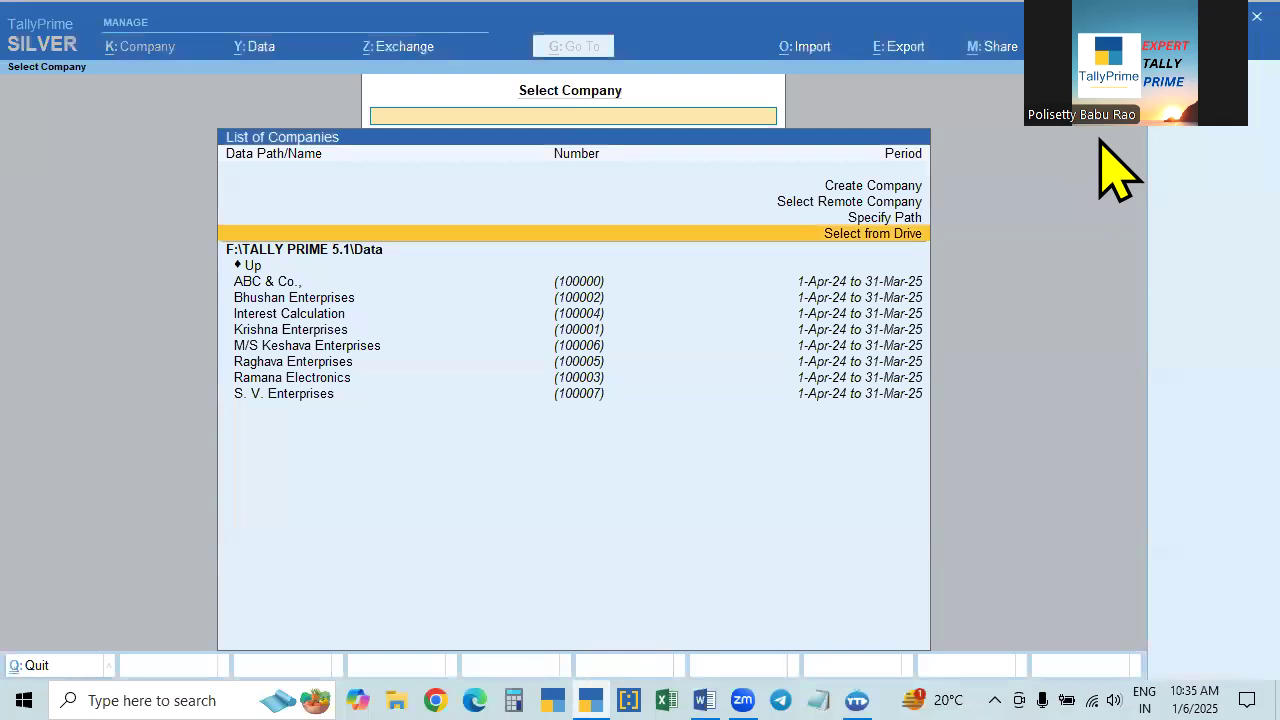
- Open the Interest Calculation company from the list of companies
{"action": "left_click", "coordinate": [326, 318]}
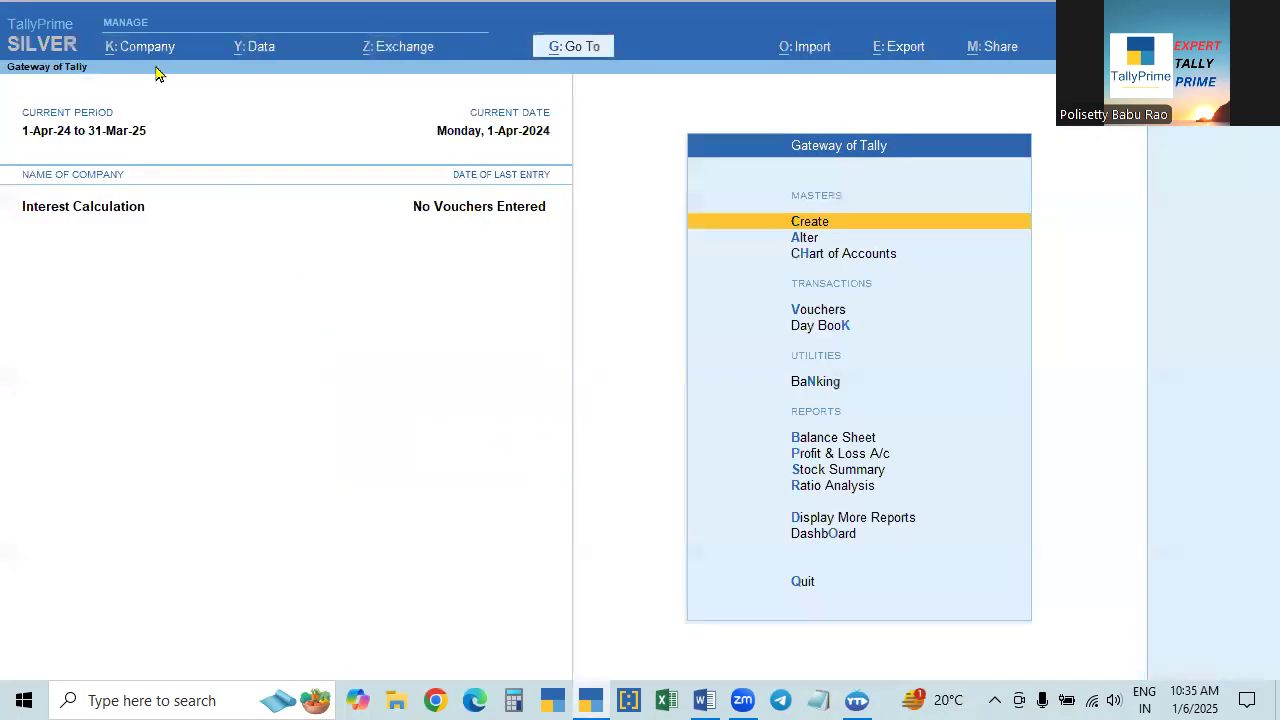
{"action": "left_click", "coordinate": [135, 55]}
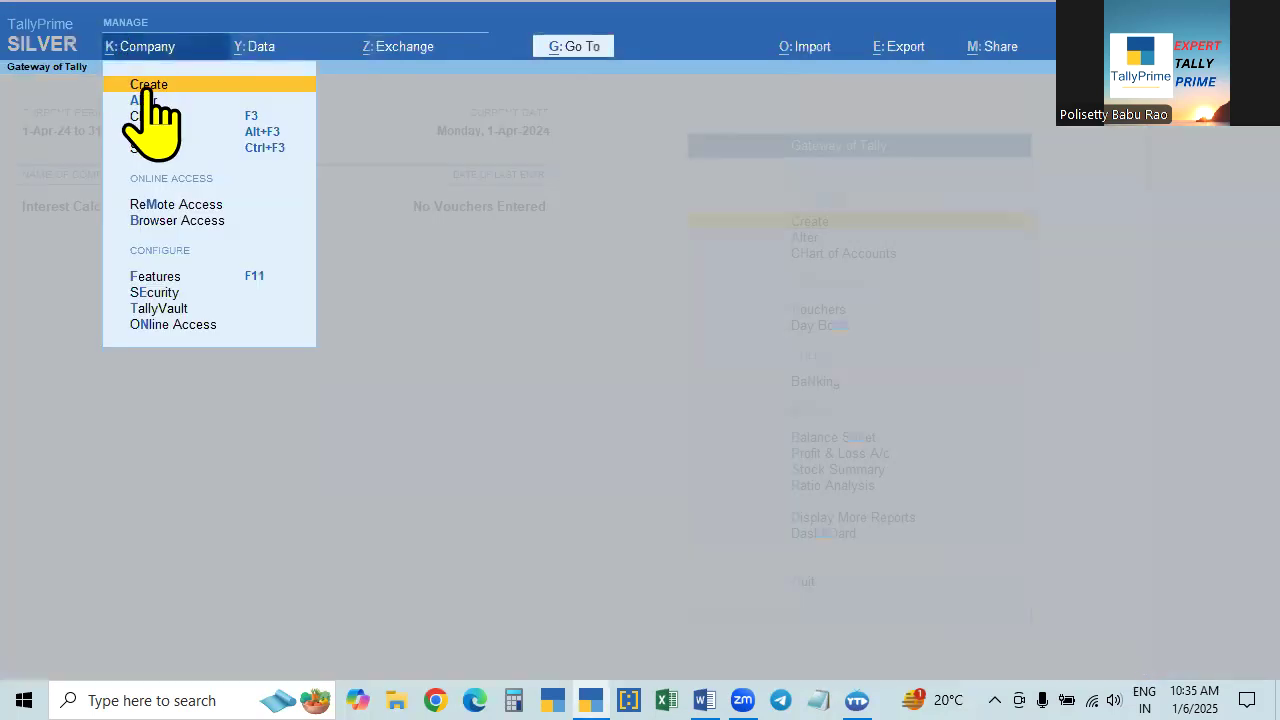
{"action": "left_click", "coordinate": [145, 86]}
{"action": "key", "text": "Escape"}
{"action": "key", "text": "y"}
- Open the Interest Calculation company's details for alteration, go through the name, address and contact fields, and accept them
{"action": "left_click", "coordinate": [140, 52]}
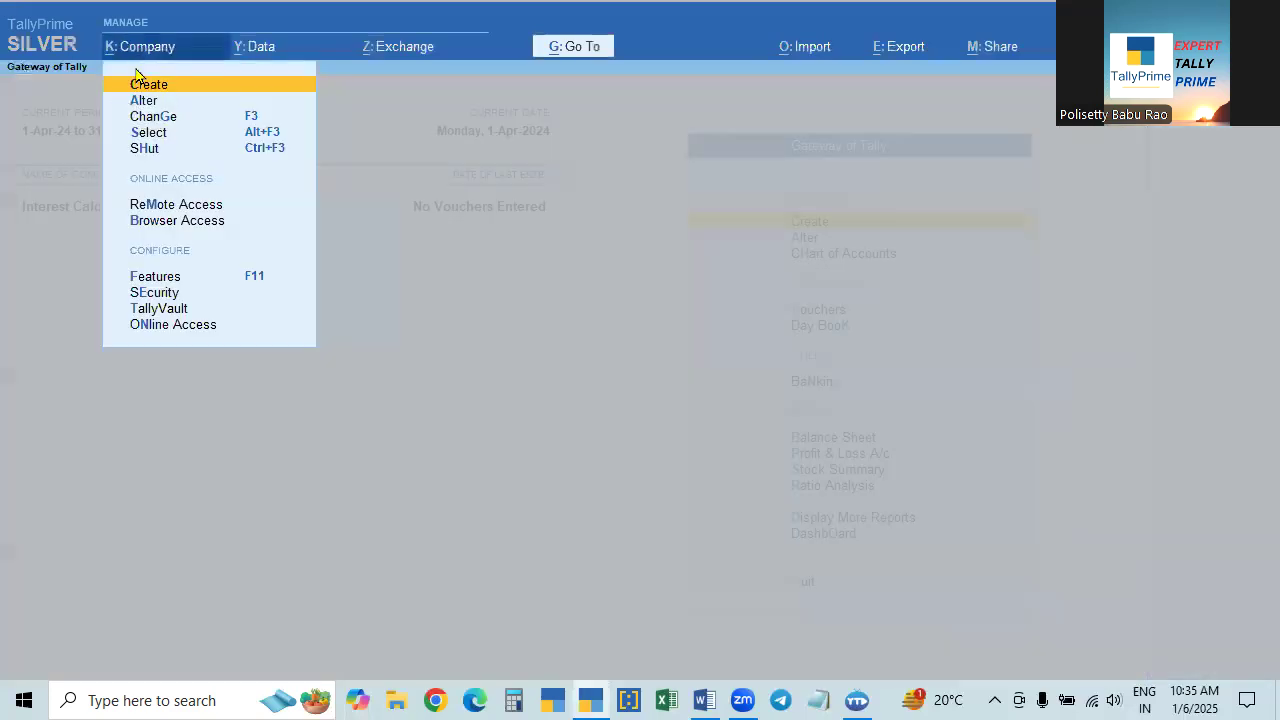
{"action": "left_click", "coordinate": [130, 103]}
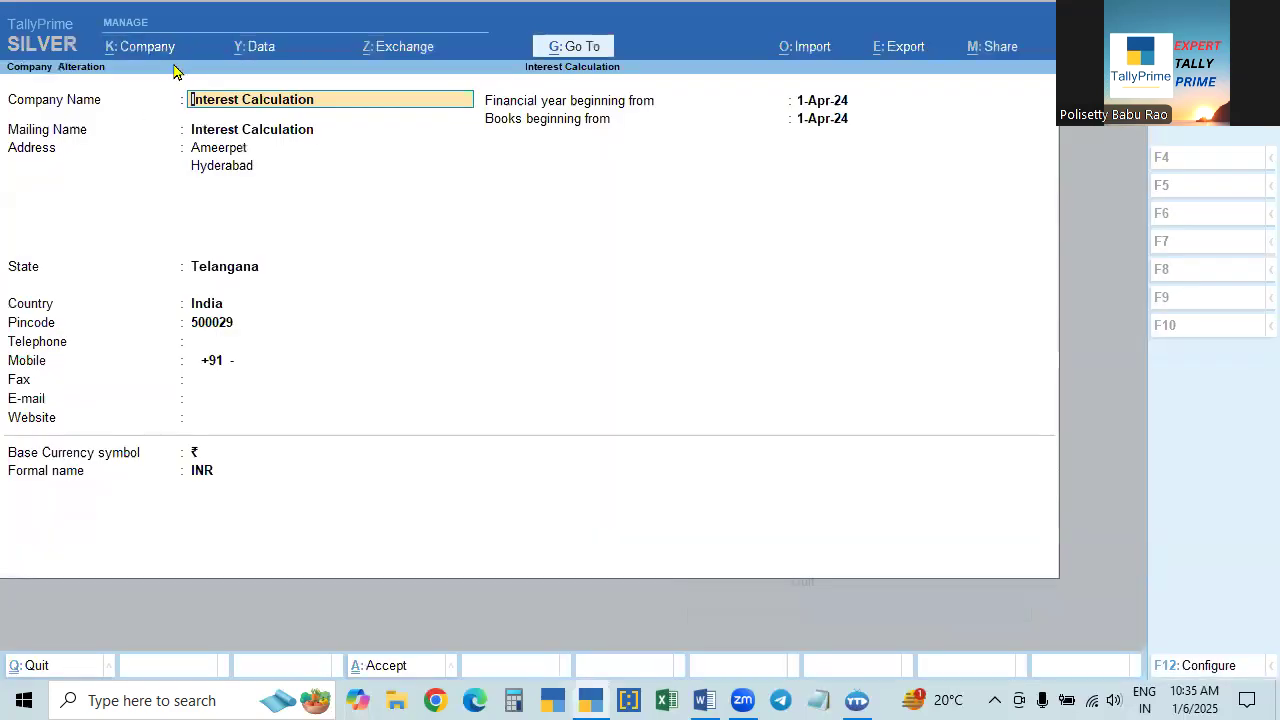
{"action": "key", "text": "Return"}
{"action": "key", "text": "Return"}
{"action": "key", "text": "Return"}
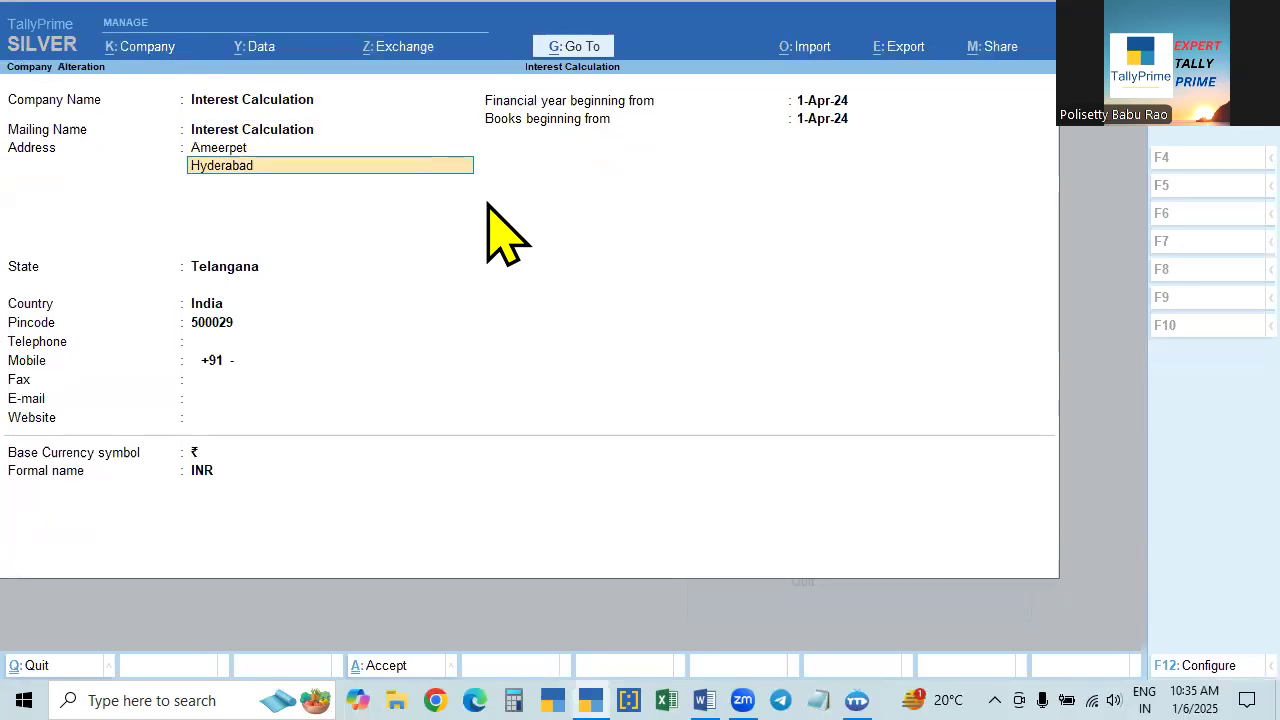
{"action": "key", "text": "Return"}
{"action": "key", "text": "Return"}
{"action": "key", "text": "Return"}
{"action": "key", "text": "Return"}
{"action": "key", "text": "Return"}
{"action": "key", "text": "Return"}
{"action": "key", "text": "Return"}
{"action": "key", "text": "Return"}
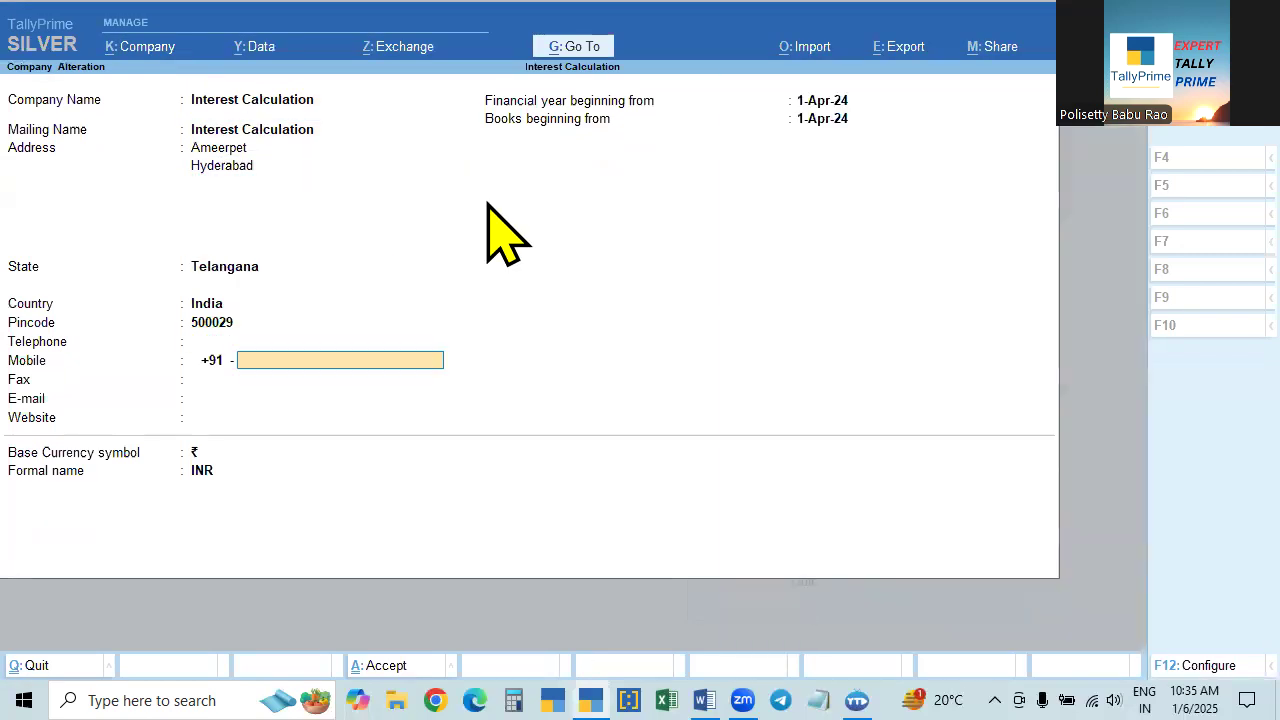
{"action": "key", "text": "ctrl+a"}
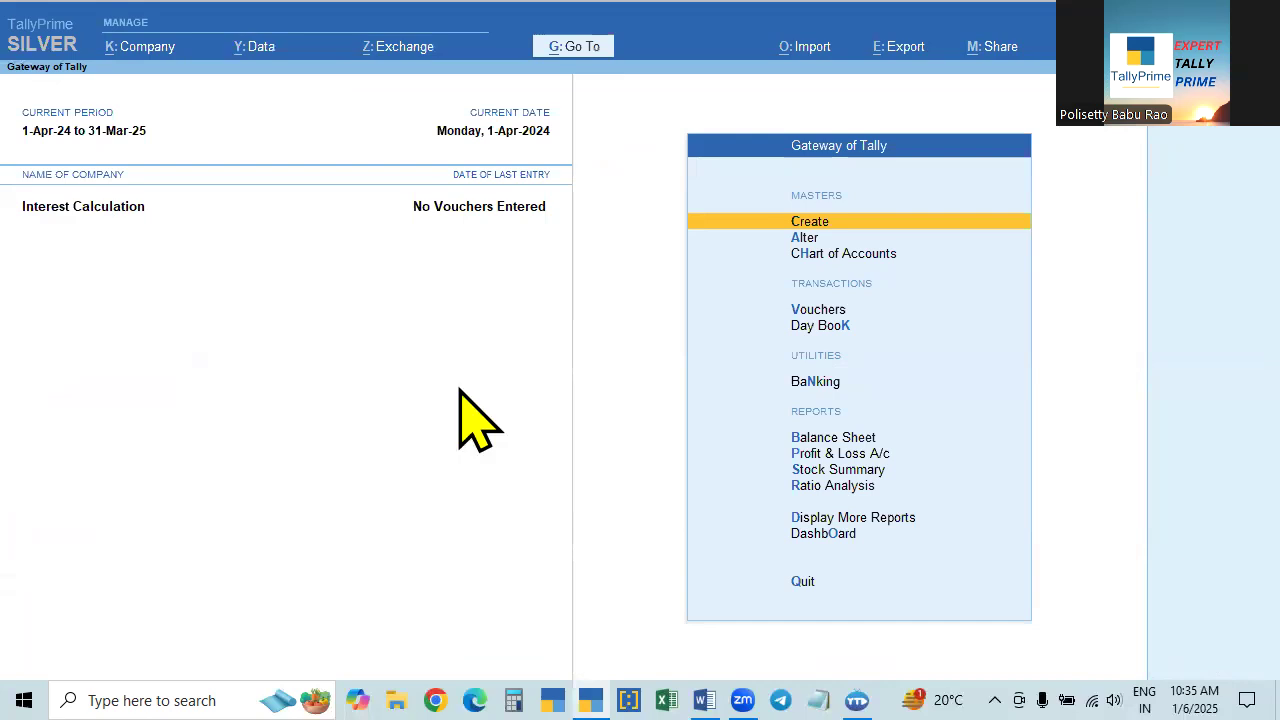
- Open the company features, set Show more features to No, and switch it back to Yes
{"action": "key", "text": "F11"}
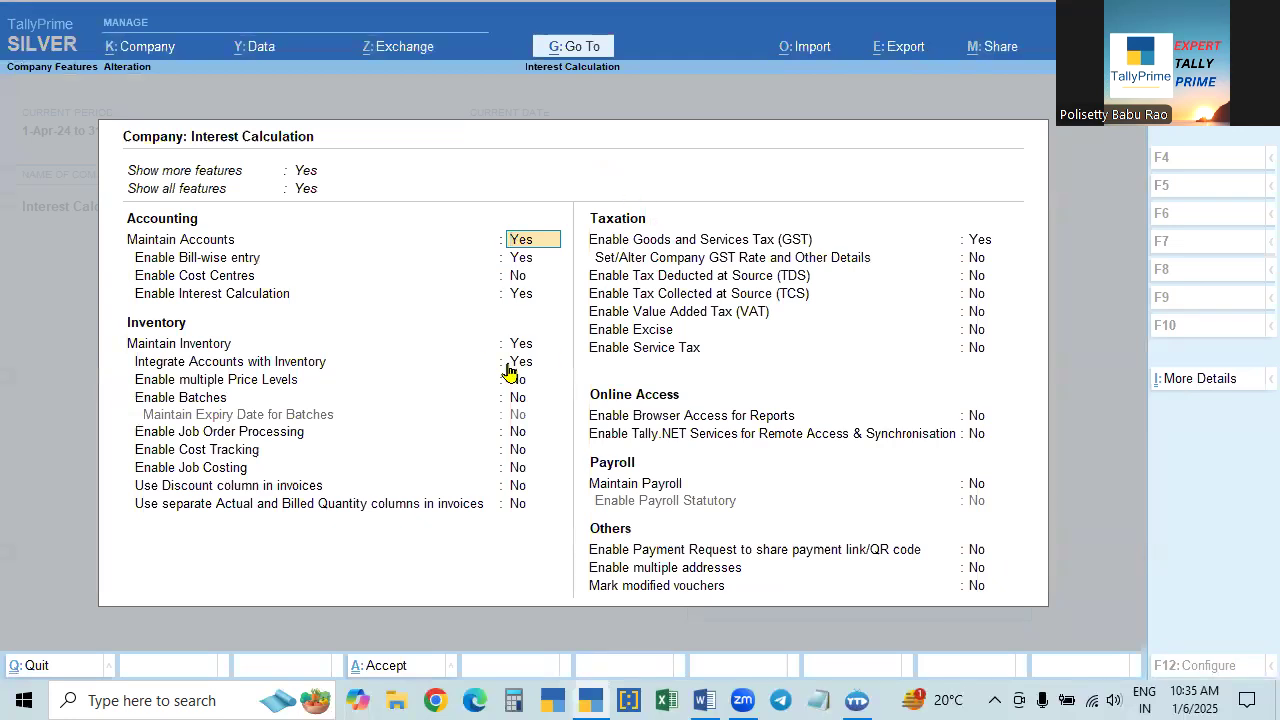
{"action": "left_click", "coordinate": [212, 181]}
{"action": "key", "text": "Up"}
{"action": "key", "text": "Return"}
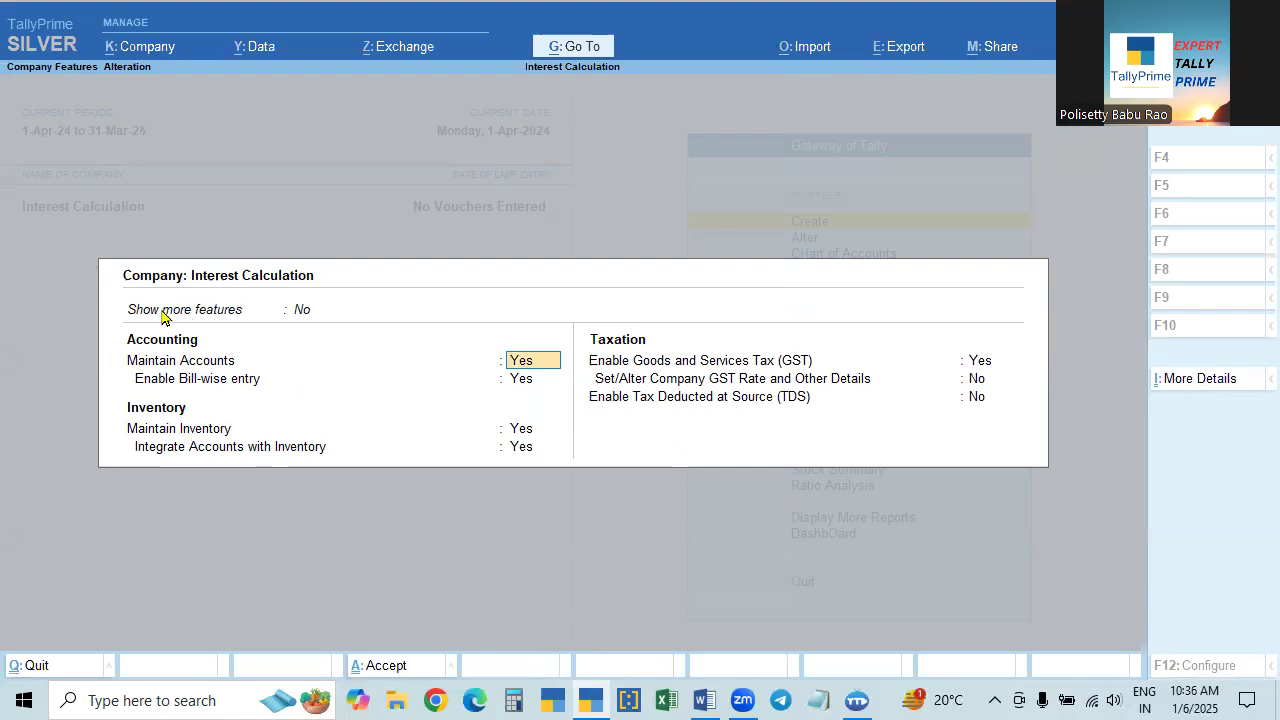
{"action": "left_click", "coordinate": [300, 311]}
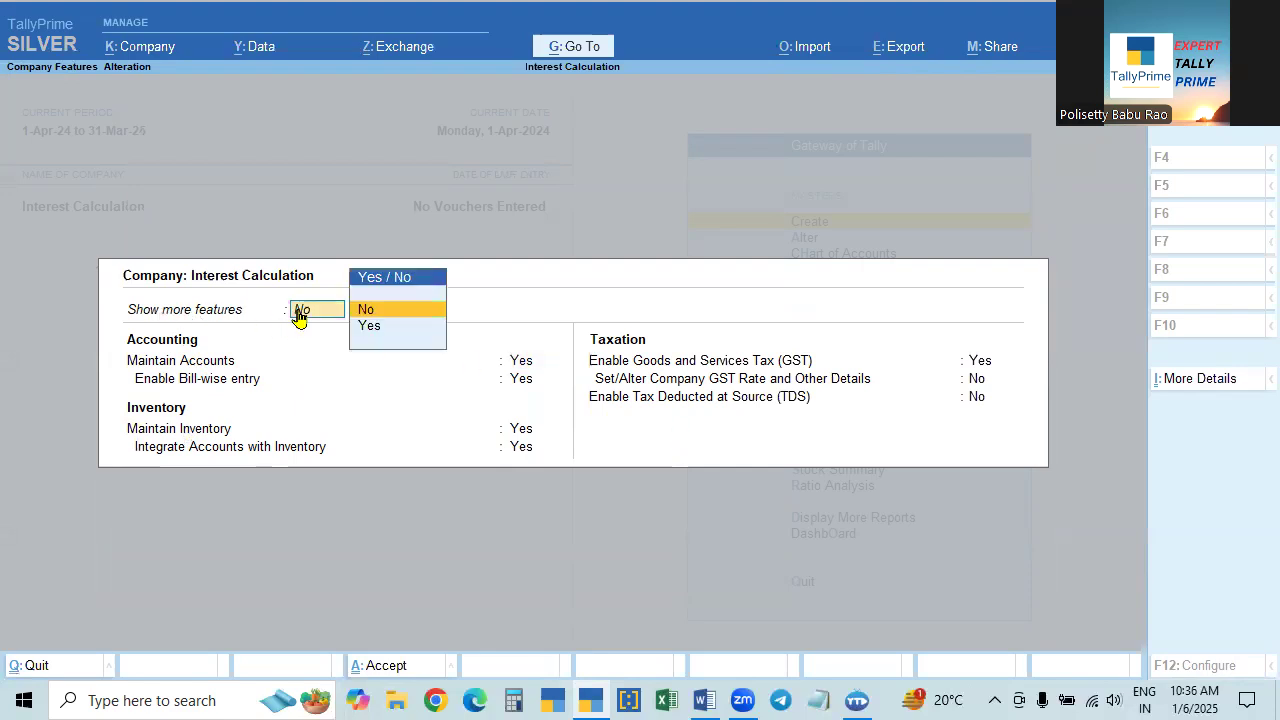
{"action": "key", "text": "Down"}
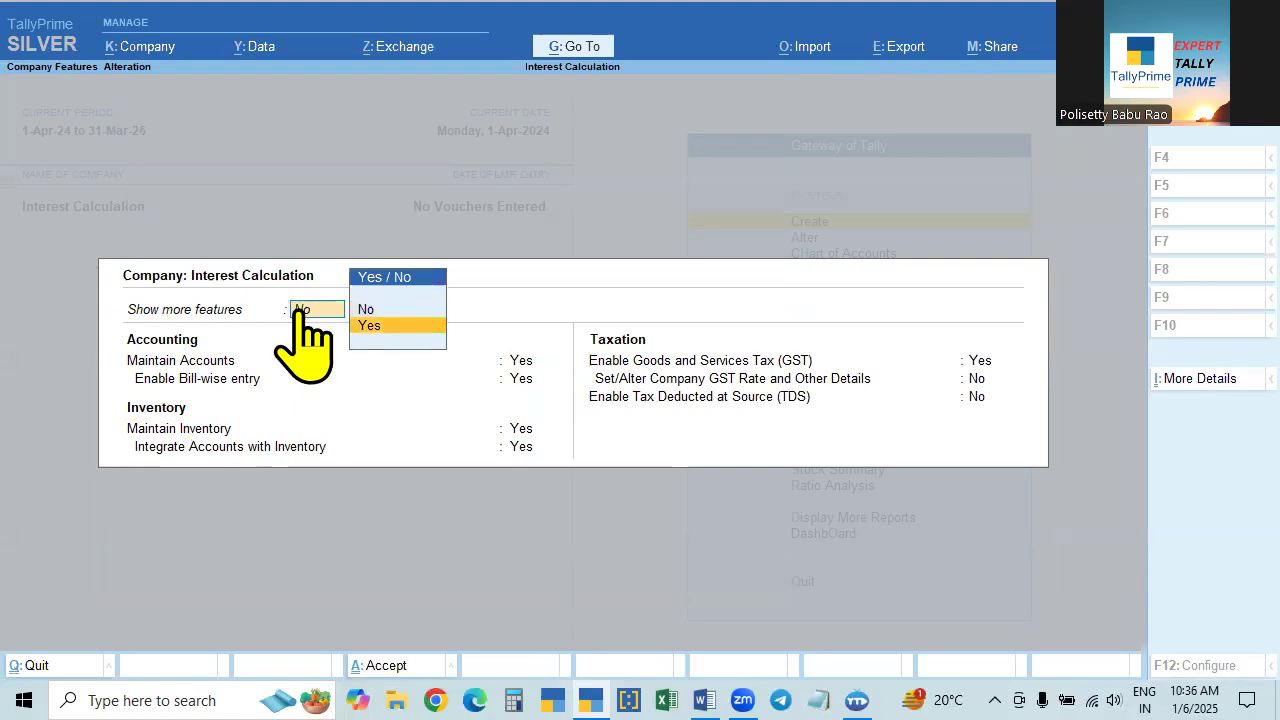
{"action": "key", "text": "Return"}
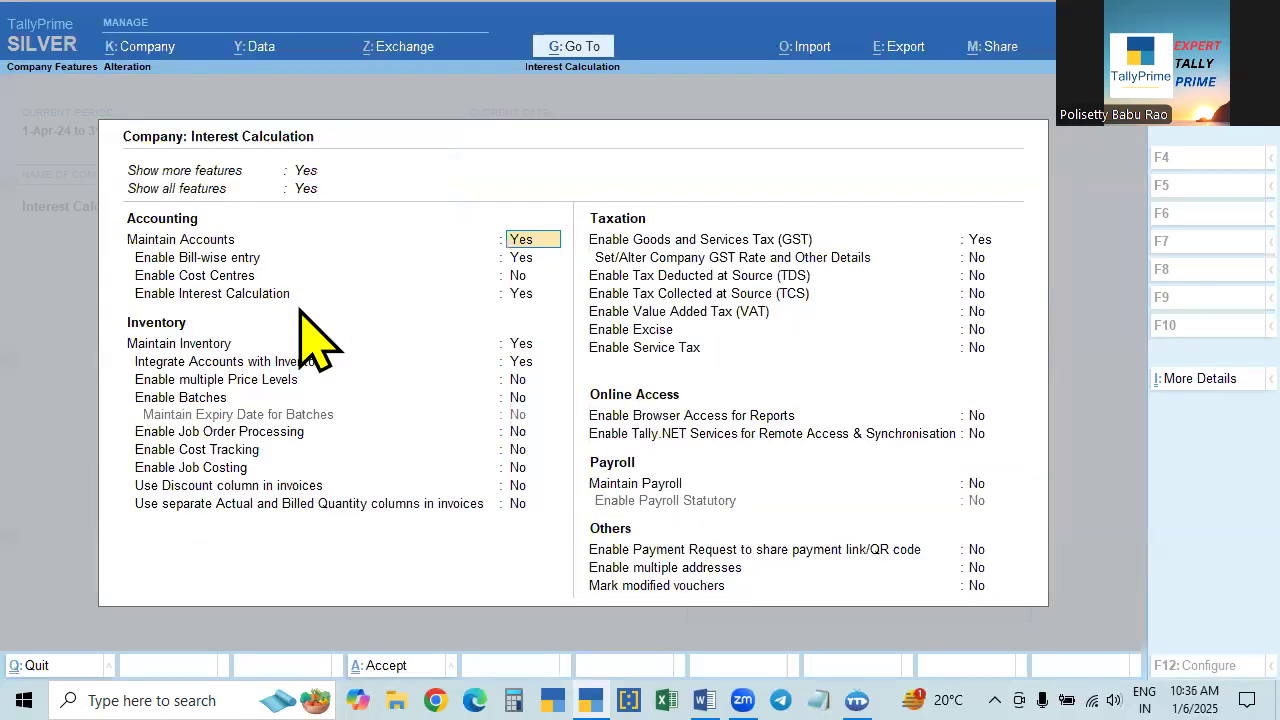
- Set Show all features to No, and switch it back to Yes
{"action": "left_click", "coordinate": [304, 189]}
{"action": "key", "text": "Up"}
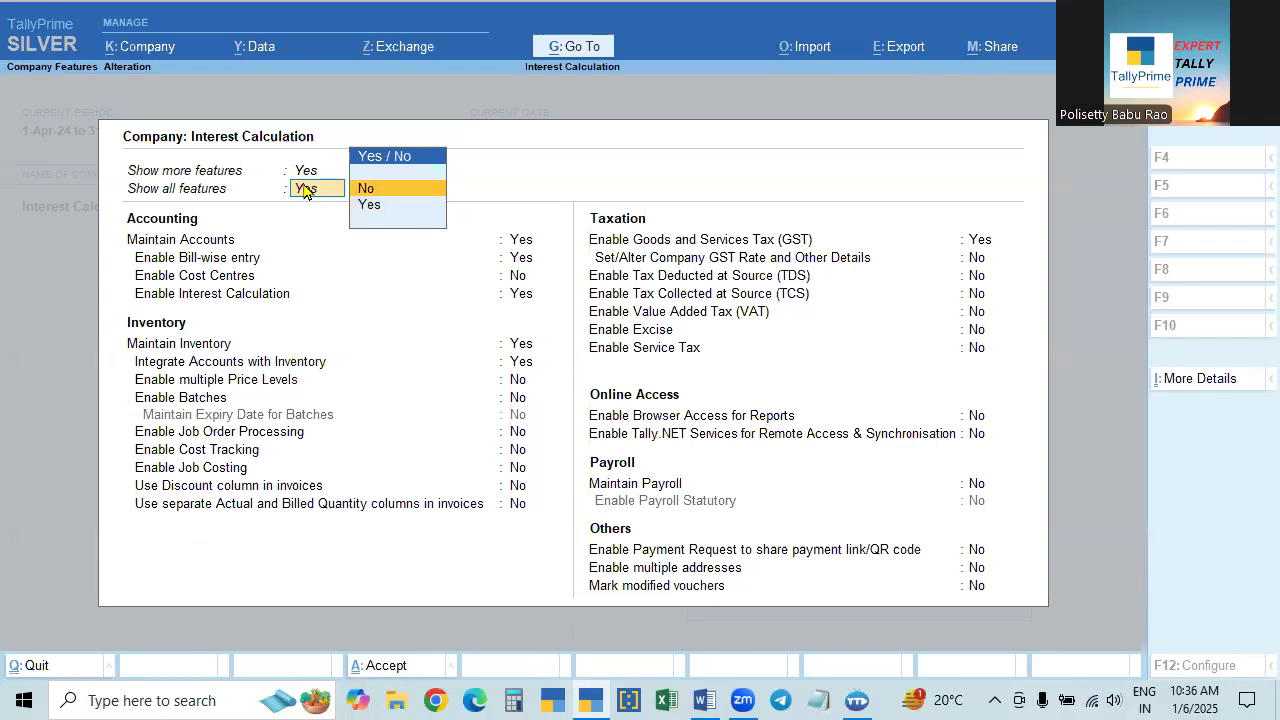
{"action": "key", "text": "Return"}
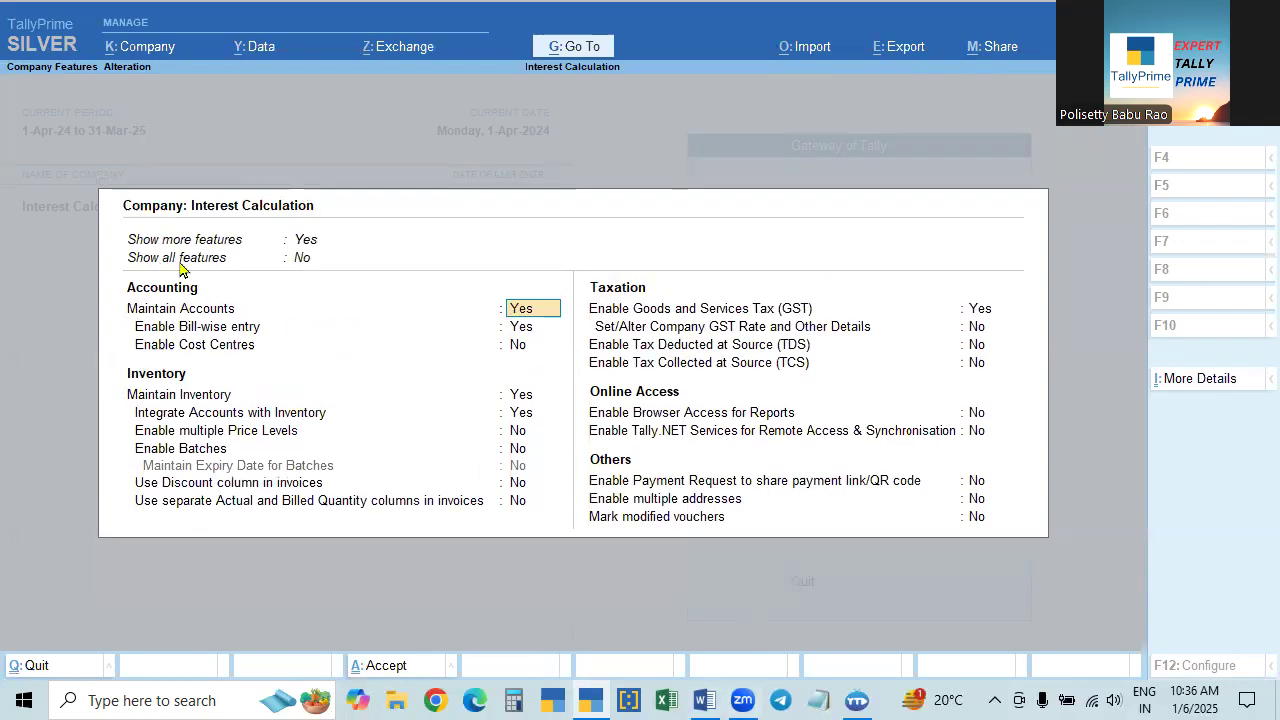
{"action": "left_click", "coordinate": [303, 258]}
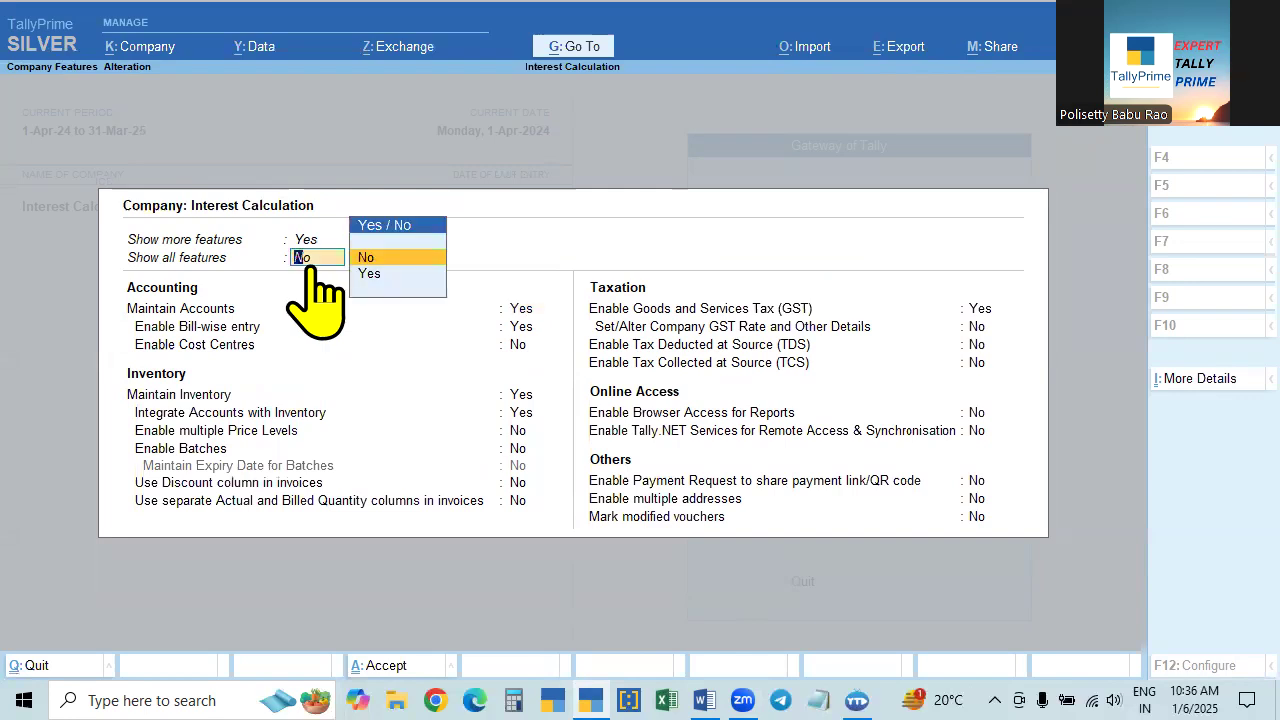
{"action": "key", "text": "Down"}
{"action": "key", "text": "Return"}
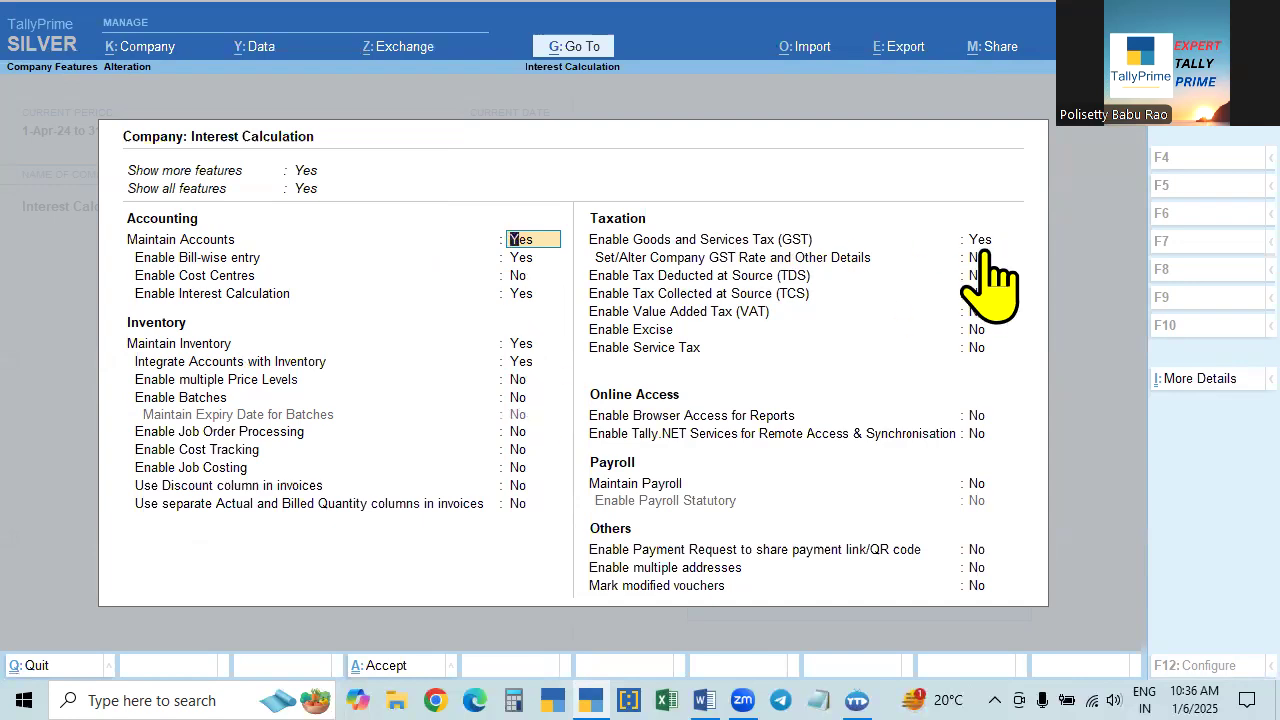
- Set Enable Browser Access for Reports to Yes, and change it back to No
{"action": "left_click", "coordinate": [979, 415]}
{"action": "key", "text": "y"}
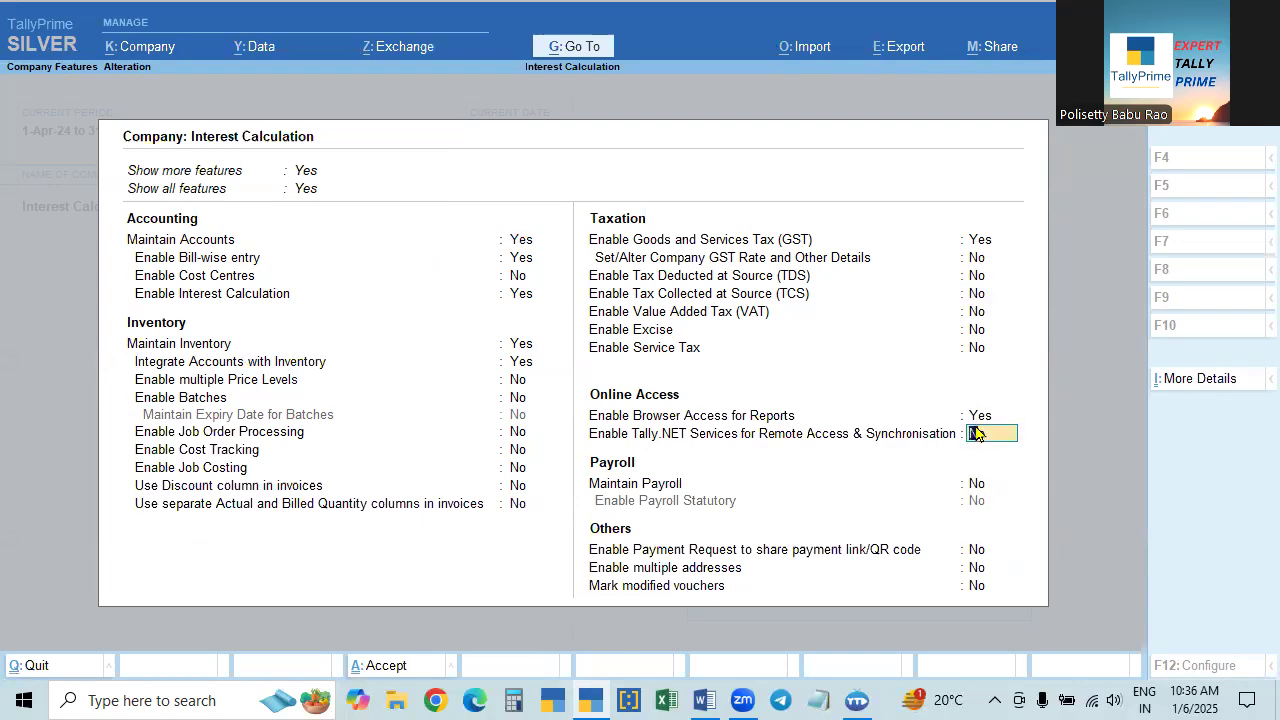
{"action": "left_click", "coordinate": [980, 418]}
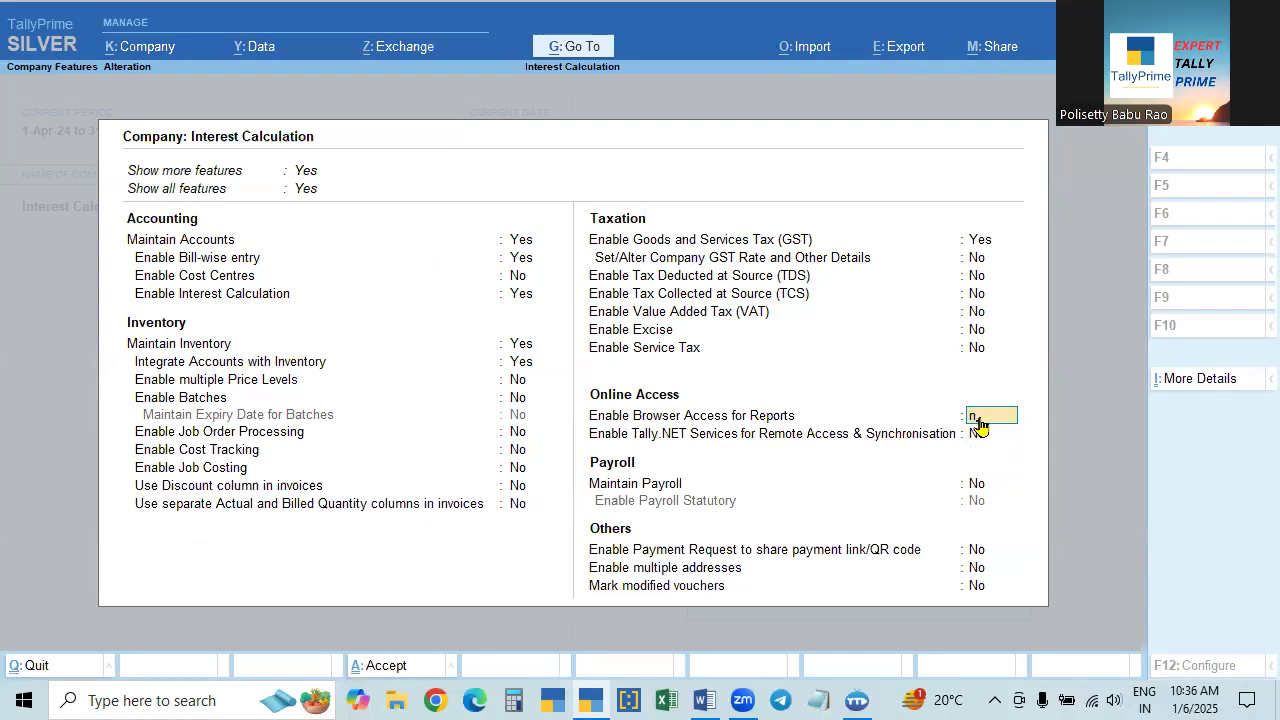
{"action": "key", "text": "n"}
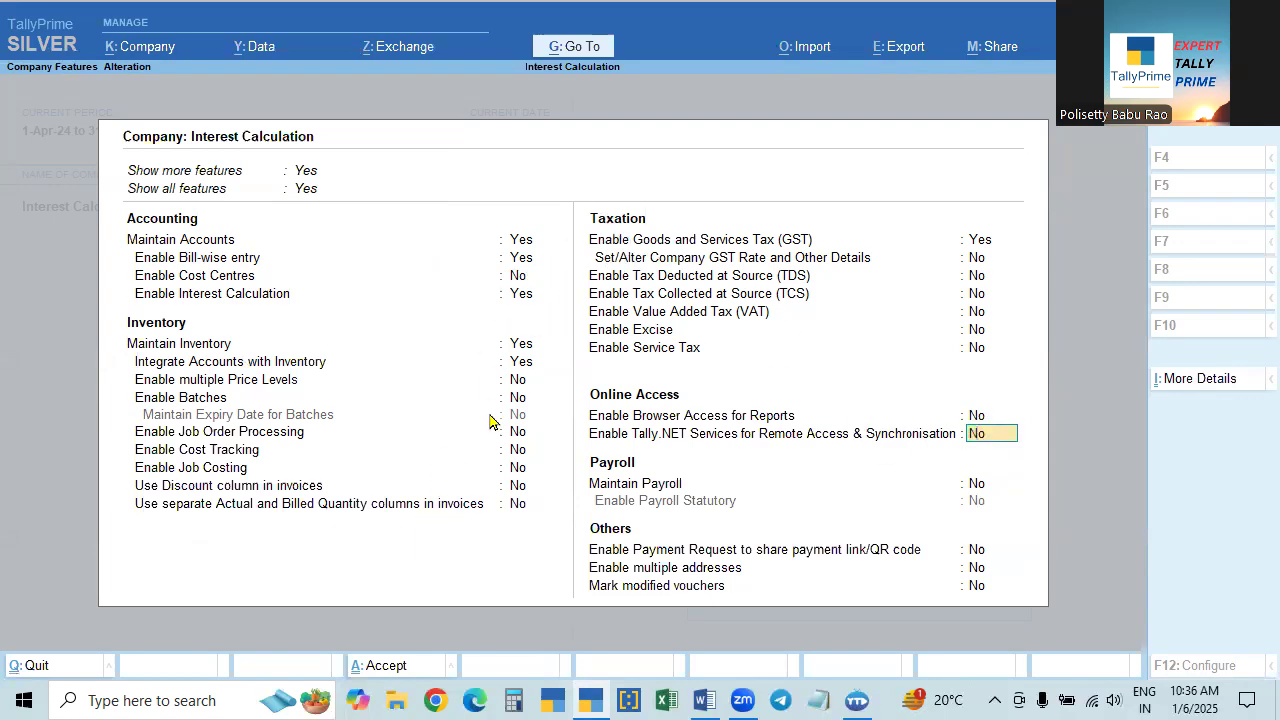
- Set Enable Interest Calculation to No in the accounting features
{"action": "left_click", "coordinate": [514, 301]}
{"action": "type", "text": "n"}
{"action": "key", "text": "Return"}
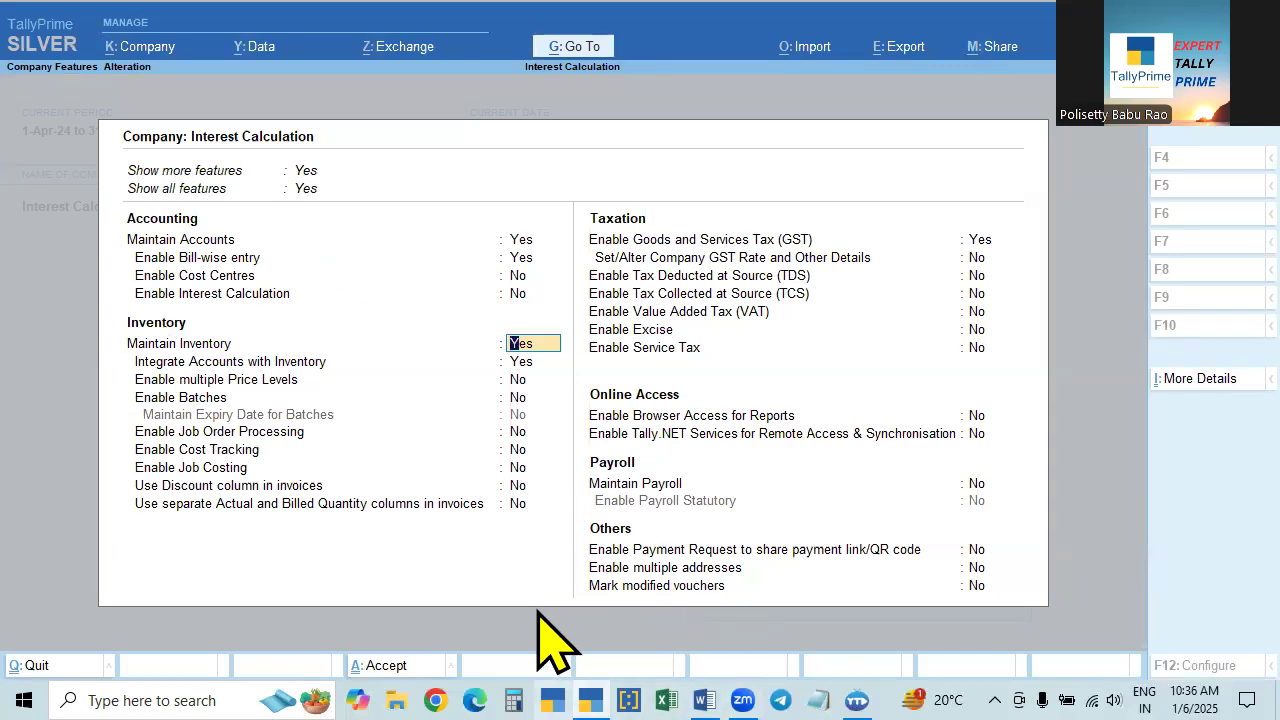
- Switch to Word and examine the Calculation of Interest notes on enabling the interest feature and creating party ledgers
{"action": "left_click", "coordinate": [474, 700]}
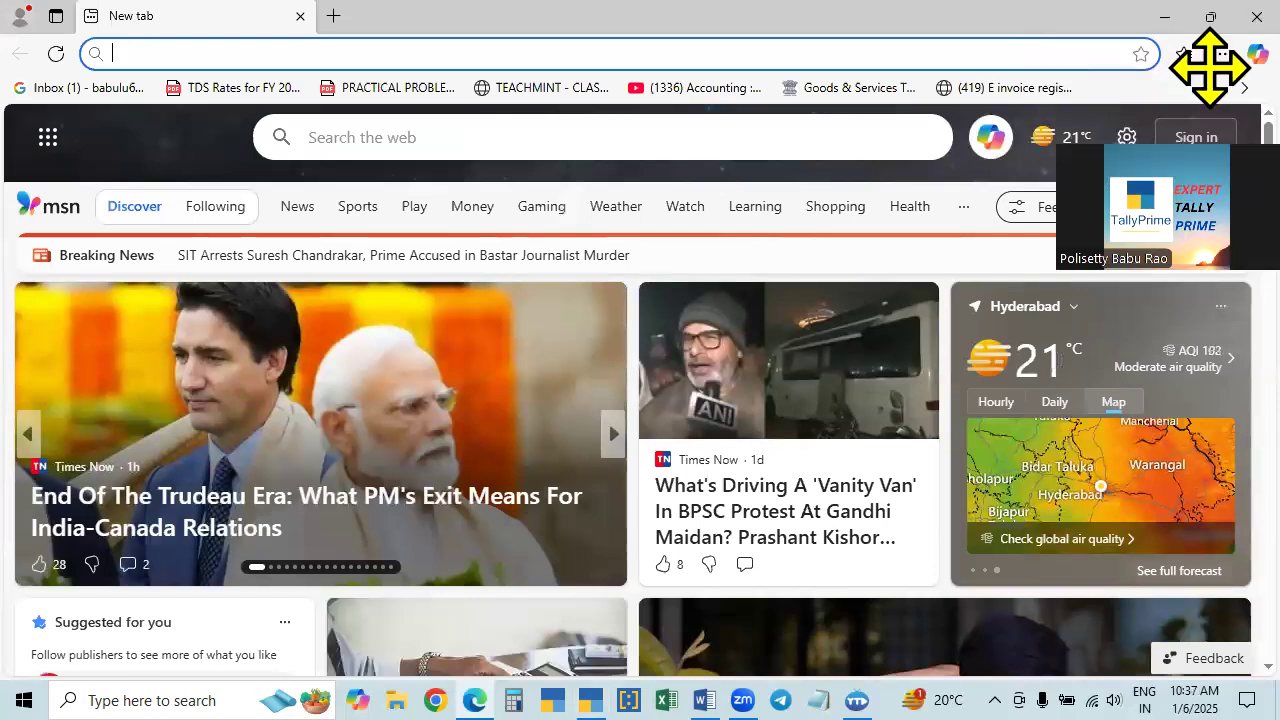
{"action": "left_click", "coordinate": [1257, 17]}
{"action": "left_click", "coordinate": [704, 700]}
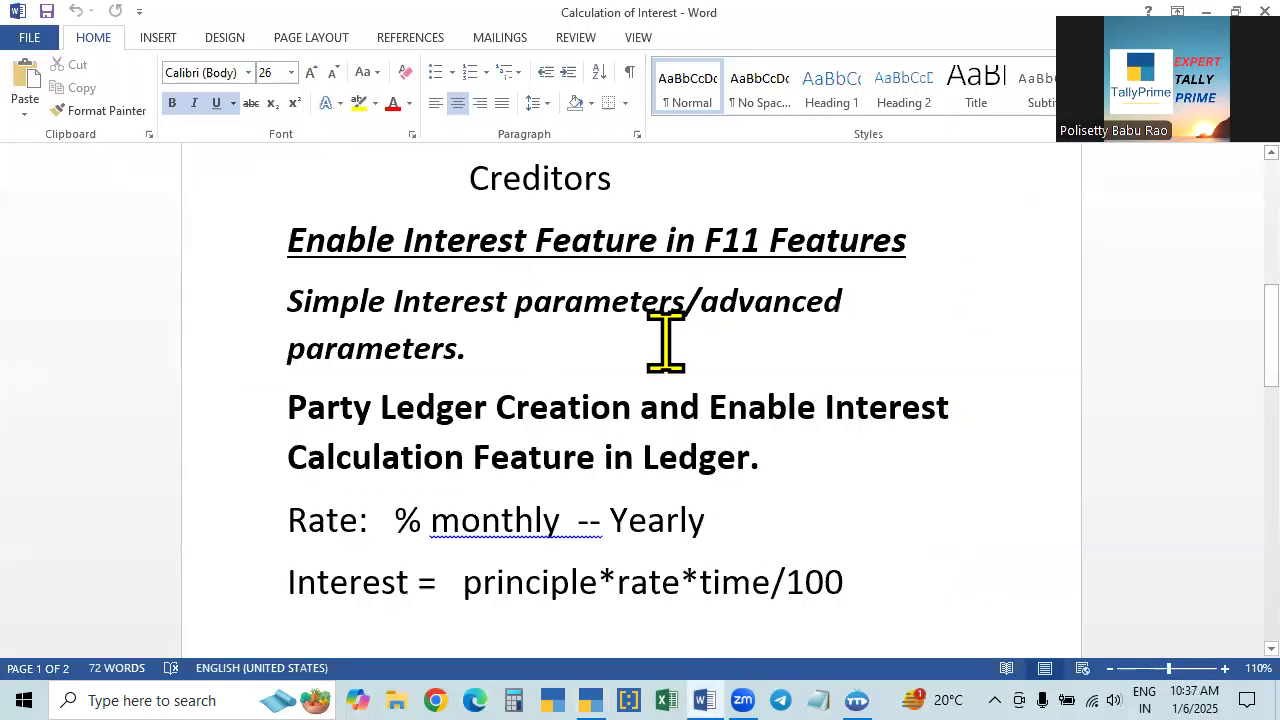
{"action": "scroll", "coordinate": [650, 360], "scroll_direction": "up", "scroll_amount": 2}
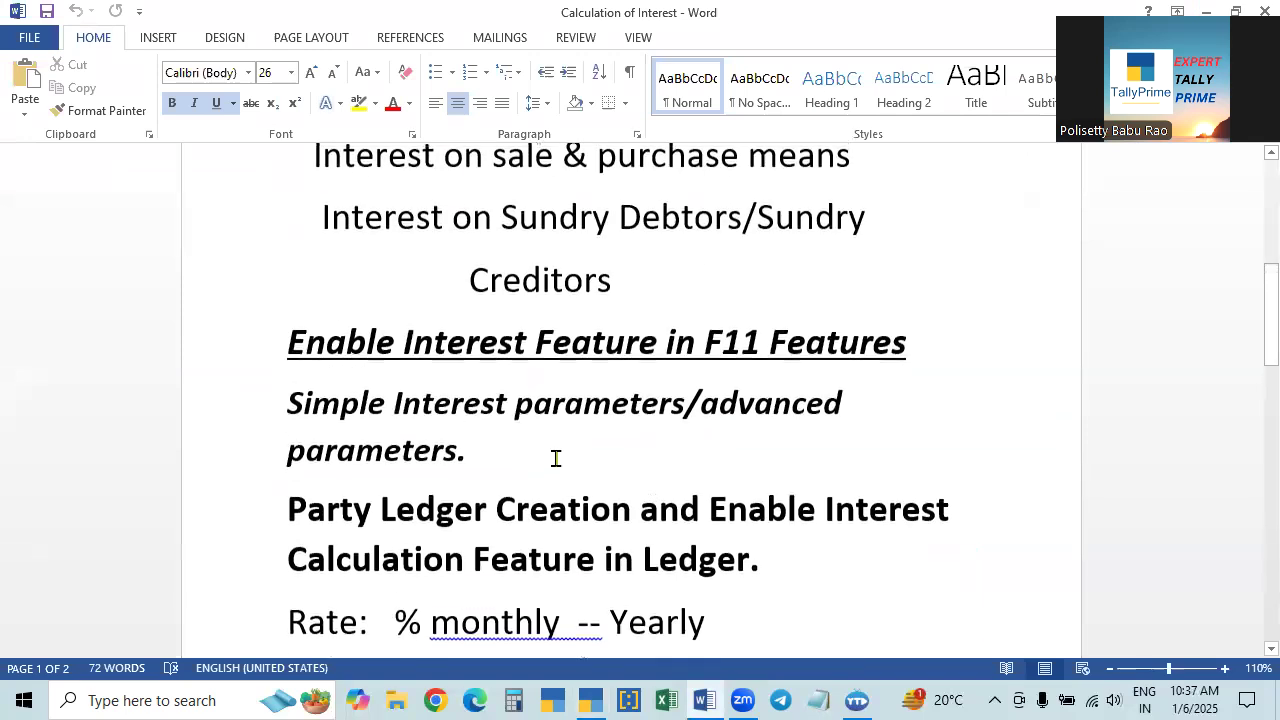
{"action": "scroll", "coordinate": [554, 457], "scroll_direction": "down", "scroll_amount": 2}
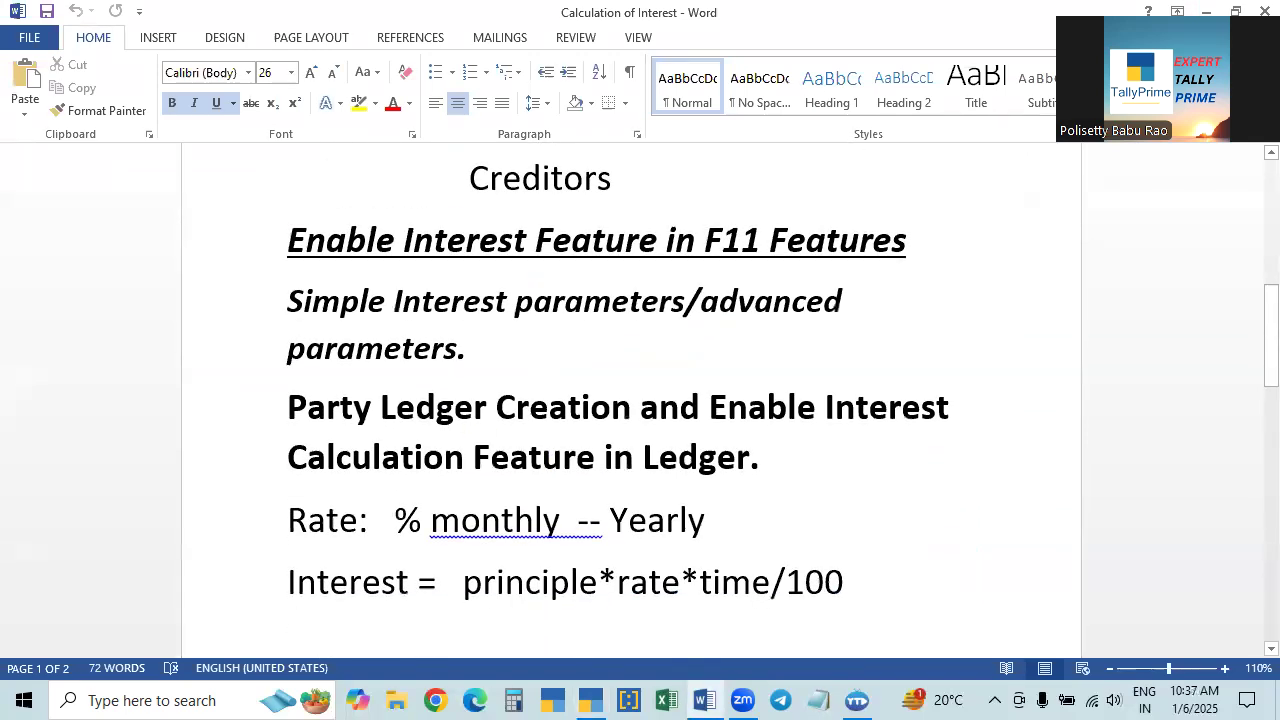
{"action": "scroll", "coordinate": [834, 369], "scroll_direction": "up", "scroll_amount": 2}
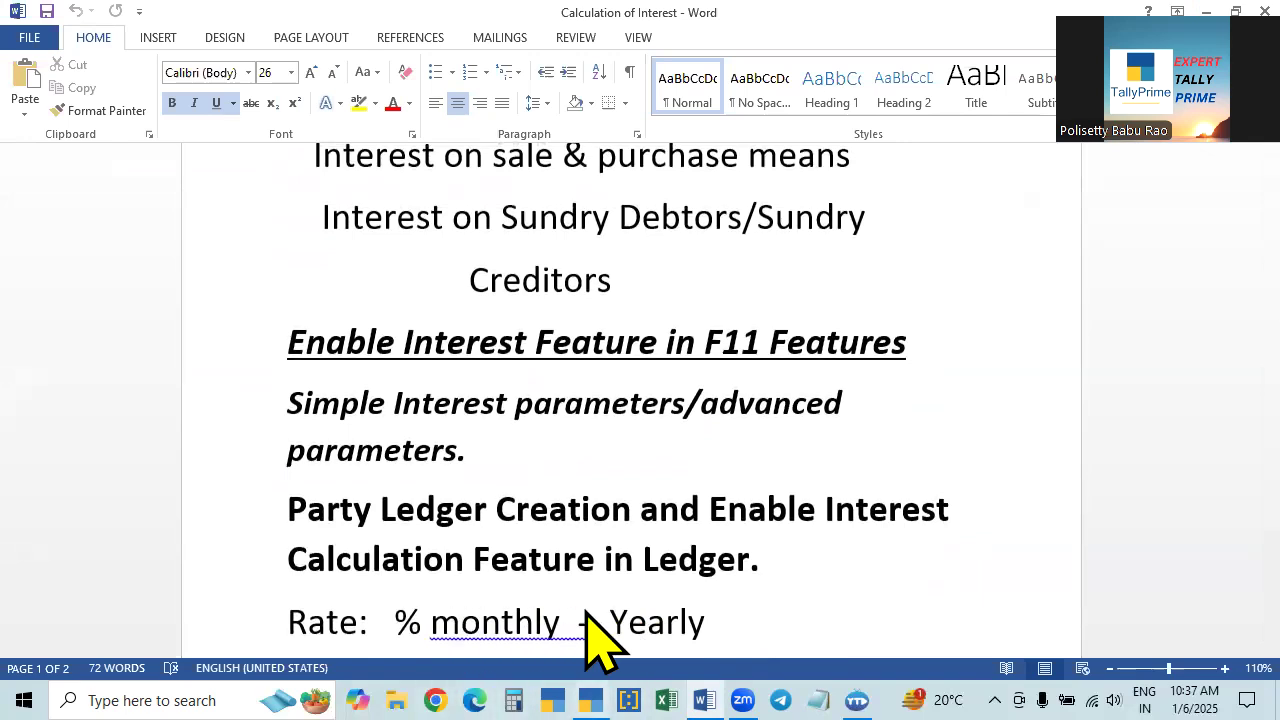
- Switch back to TallyPrime and set Enable Interest Calculation to Yes in the company features
{"action": "left_click", "coordinate": [591, 700]}
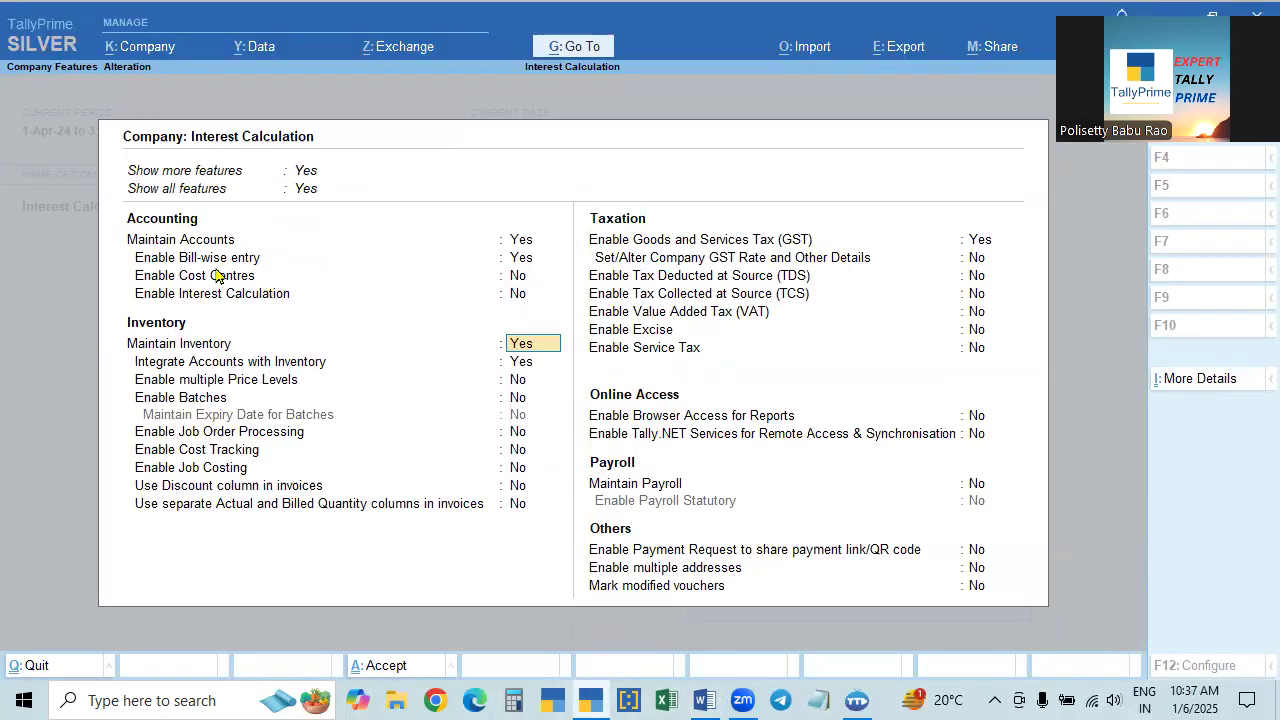
{"action": "left_click", "coordinate": [184, 298]}
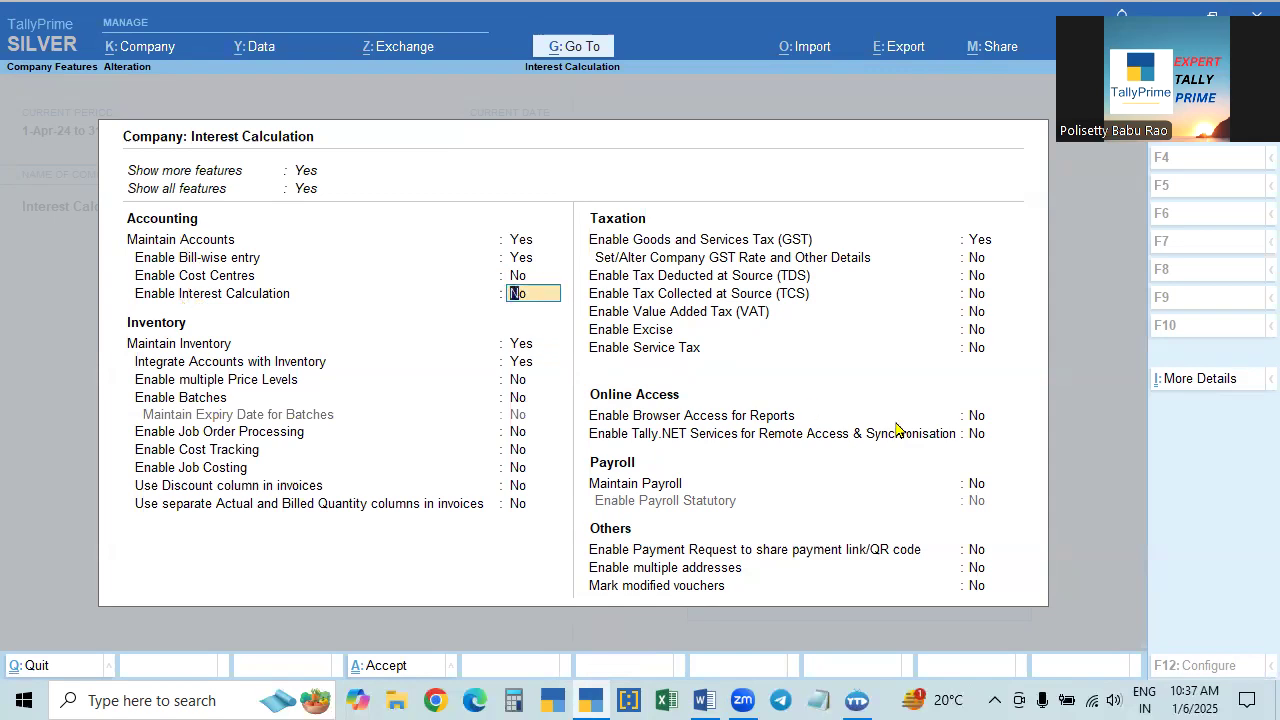
{"action": "key", "text": "y"}
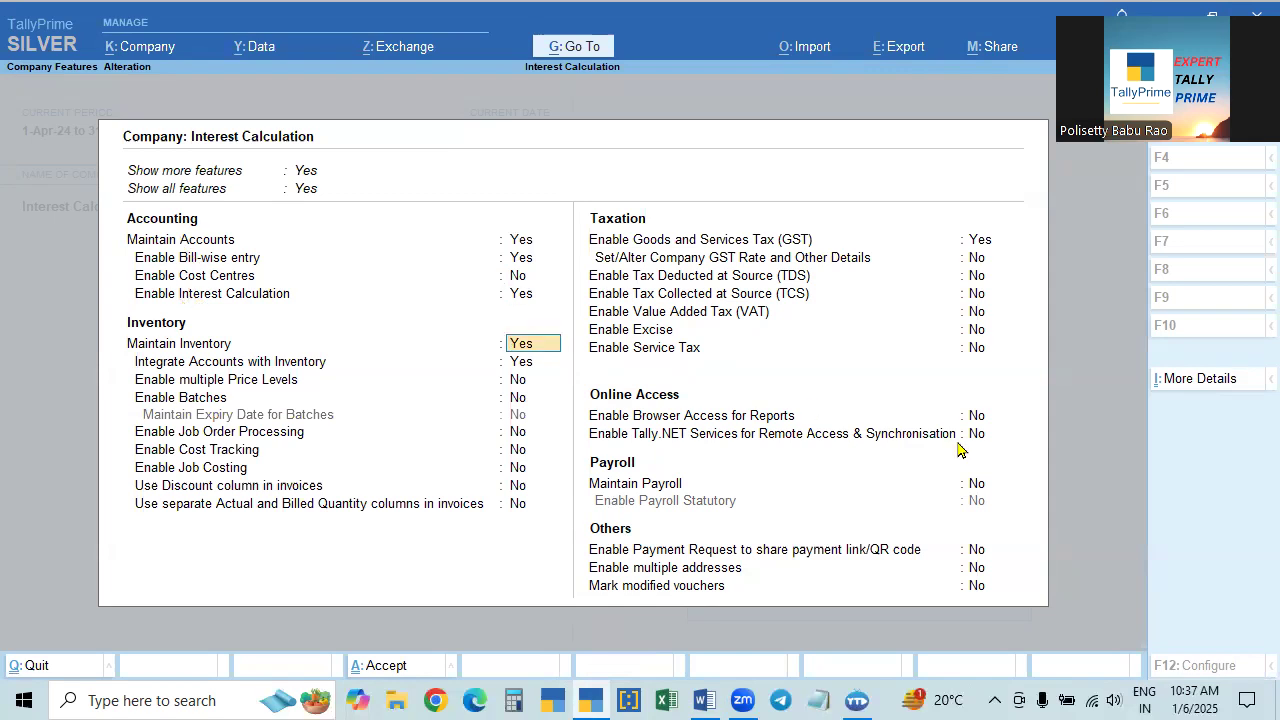
- Set Enable Bill-wise entry, Maintain Inventory and Enable Goods and Services Tax (GST) to No, and save the company features
{"action": "left_click", "coordinate": [527, 258]}
{"action": "key", "text": "n"}
{"action": "key", "text": "n"}
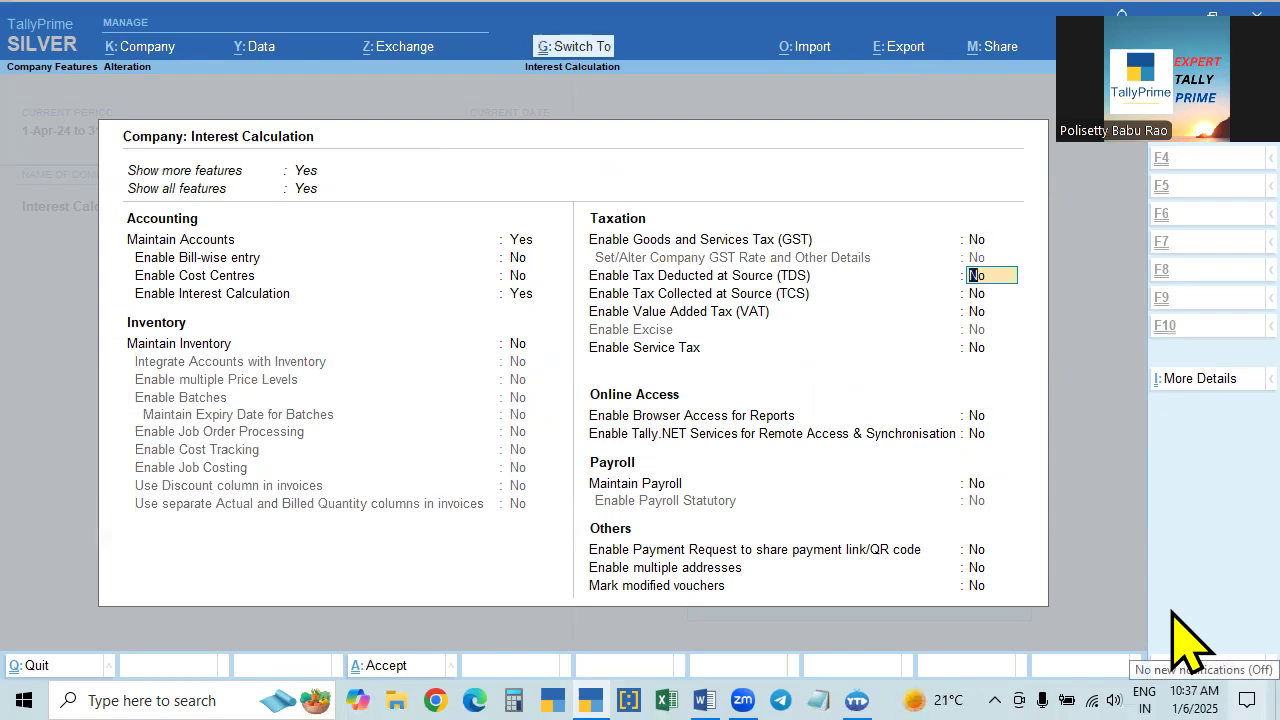
{"action": "key", "text": "Escape"}
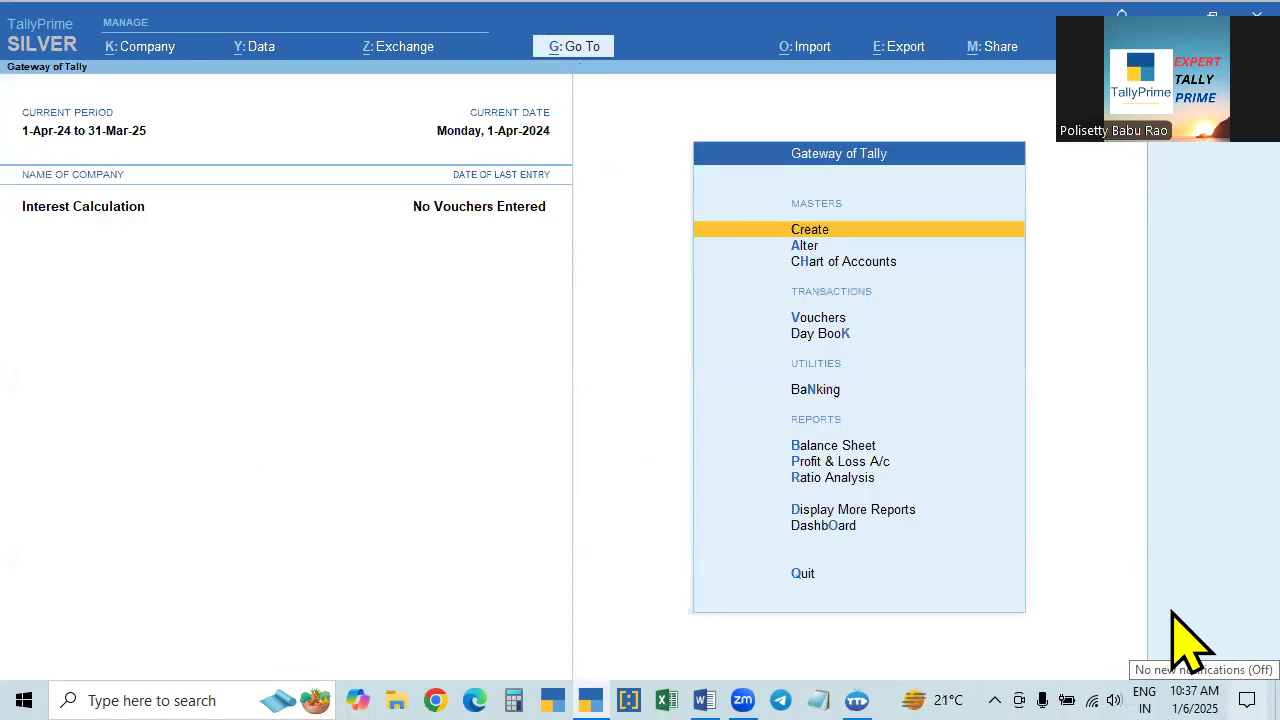
- Reread the Calculation of Interest notes in Word on party ledger creation and interest parameters, and return to TallyPrime
{"action": "key", "text": "alt+Tab"}
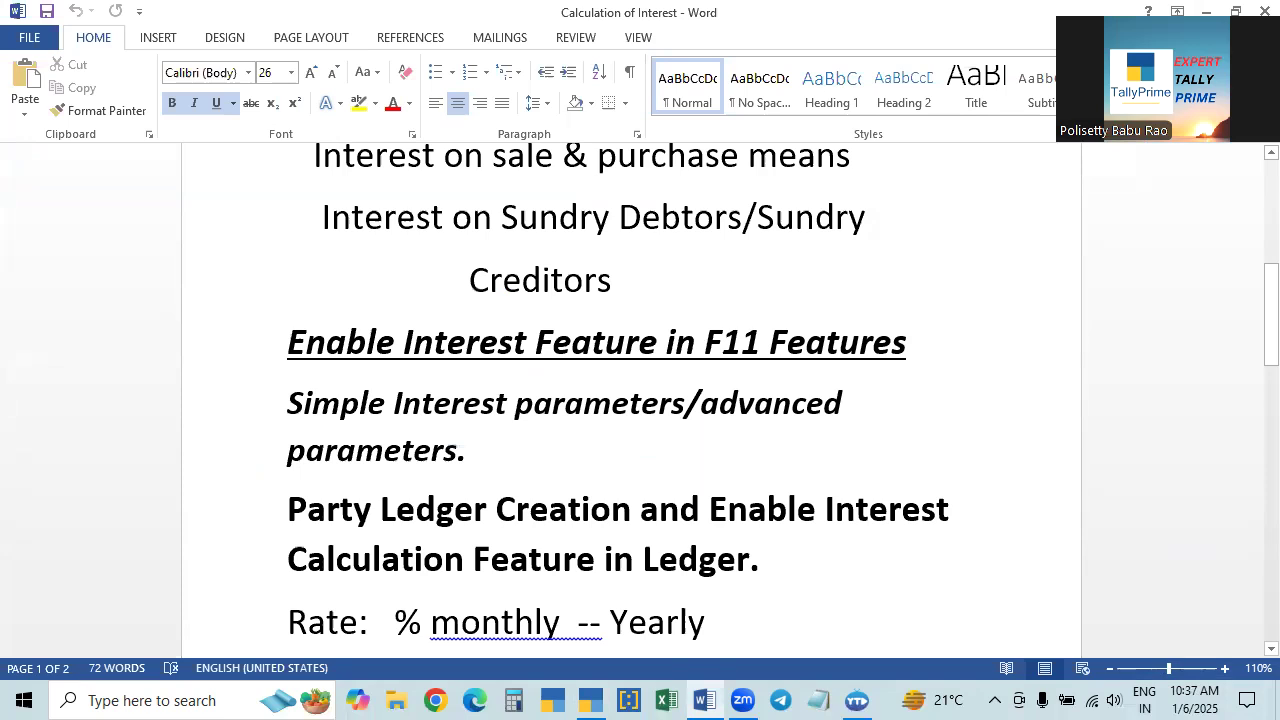
{"action": "key", "text": "alt+Tab"}
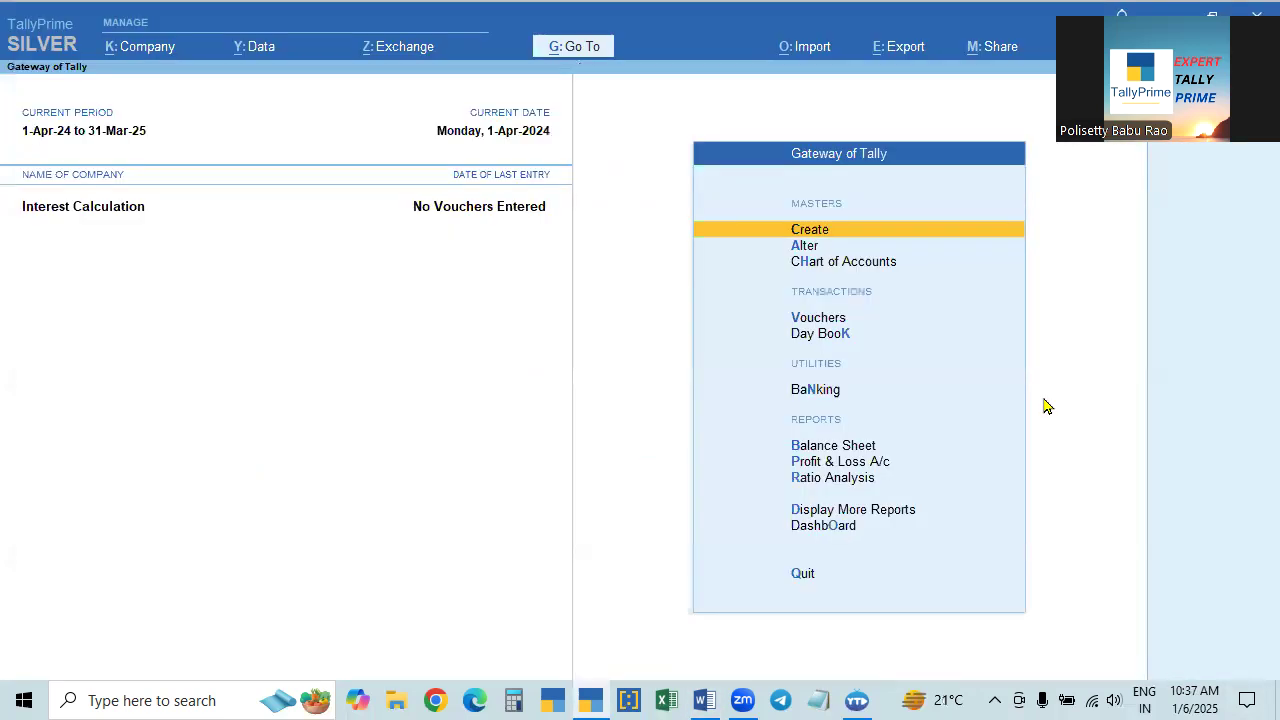
{"action": "key", "text": "alt+Tab"}
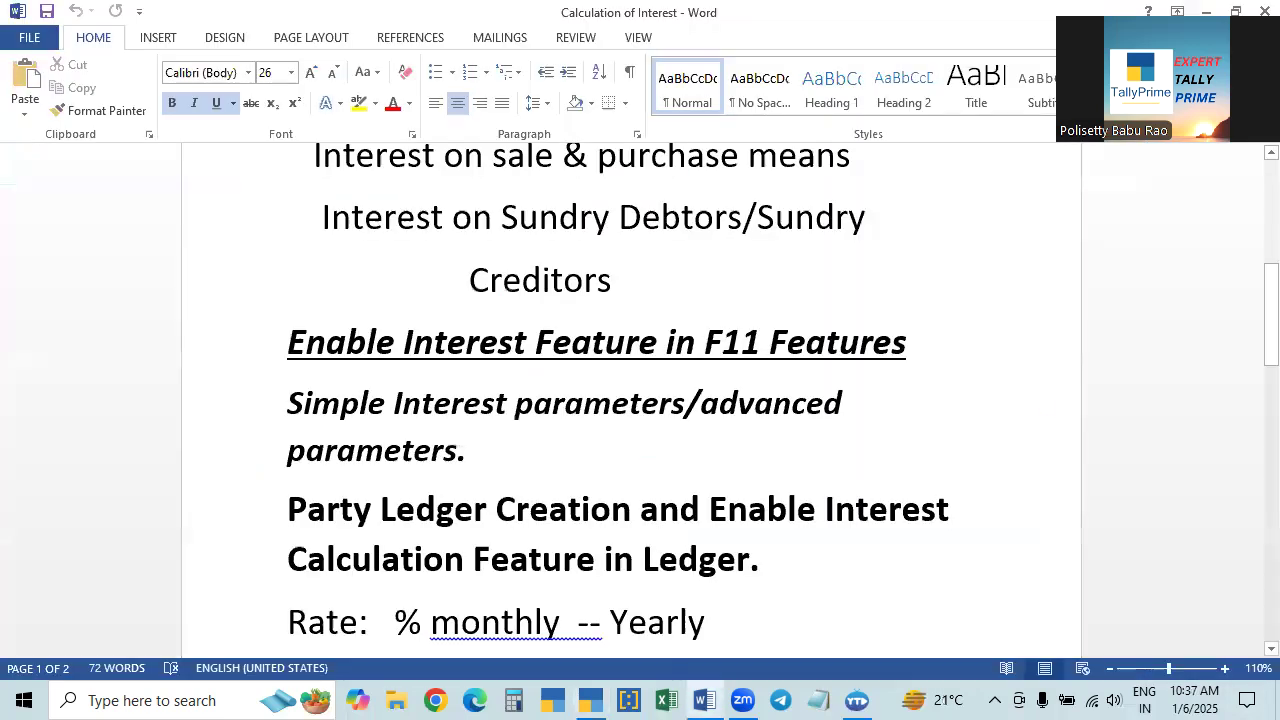
{"action": "key", "text": "alt+Tab"}
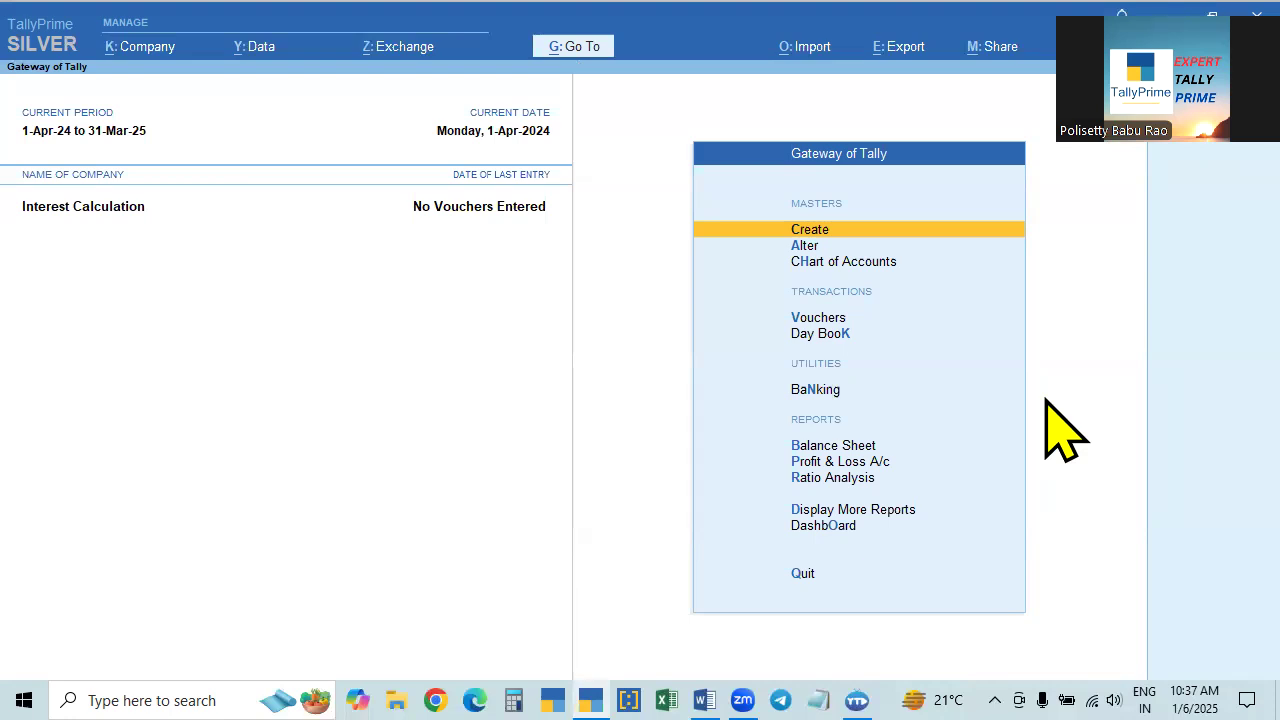
{"action": "key", "text": "Down"}
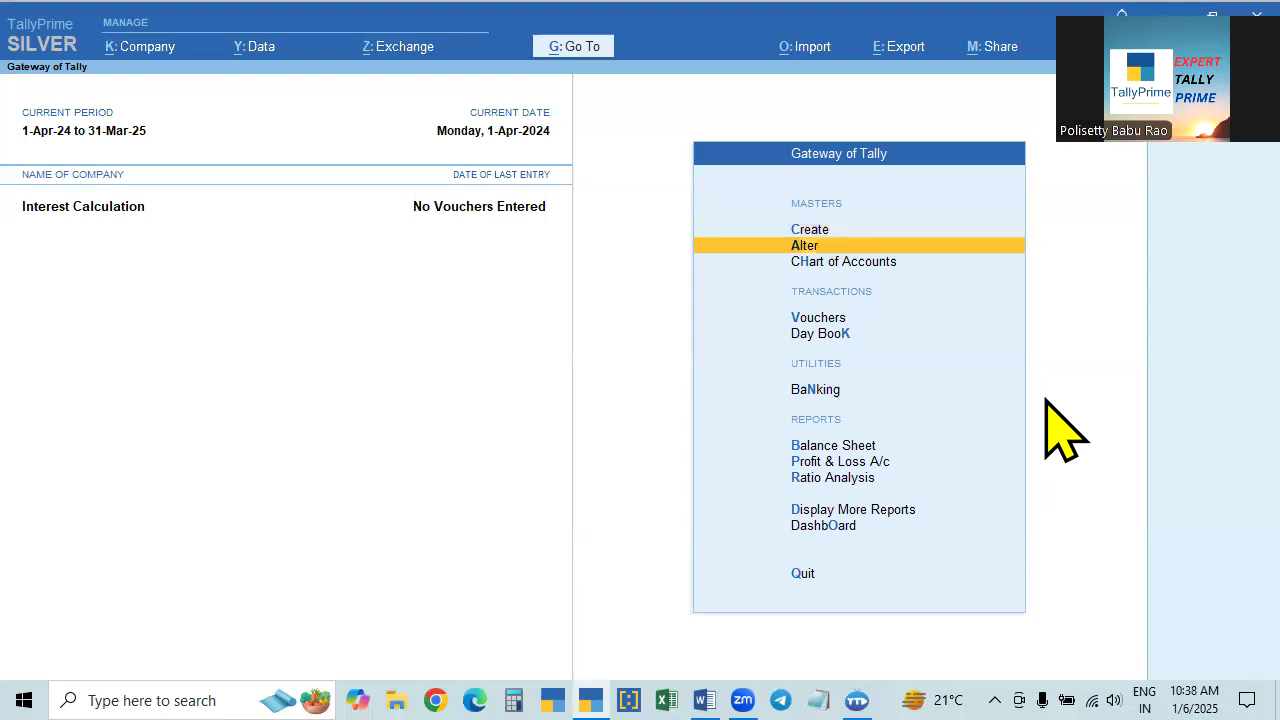
{"action": "key", "text": "Up"}
{"action": "key", "text": "Return"}
{"action": "key", "text": "Down"}
{"action": "key", "text": "Return"}
{"action": "key", "text": "Escape"}
{"action": "key", "text": "y"}
{"action": "key", "text": "Escape"}
- Examine the list of ledgers available for alteration, including its option to create a new ledger
{"action": "key", "text": "Return"}
{"action": "key", "text": "Down"}
{"action": "key", "text": "Return"}
{"action": "key", "text": "Up"}
{"action": "key", "text": "Down"}
{"action": "key", "text": "Down"}
{"action": "key", "text": "Up"}
{"action": "key", "text": "Down"}
{"action": "key", "text": "Up"}
{"action": "key", "text": "Down"}
{"action": "key", "text": "Up"}
{"action": "key", "text": "Down"}
{"action": "key", "text": "Up"}
{"action": "key", "text": "Down"}
{"action": "key", "text": "Up"}
{"action": "key", "text": "Down"}
{"action": "key", "text": "Up"}
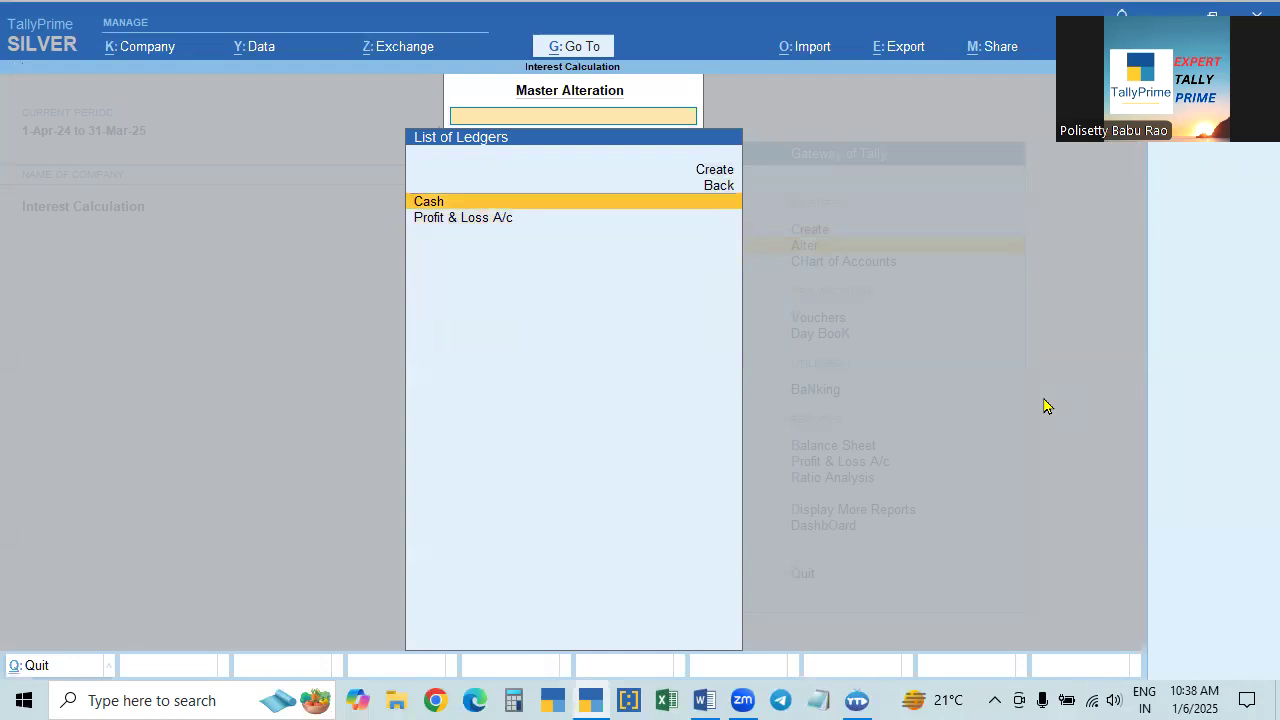
{"action": "key", "text": "Up"}
{"action": "key", "text": "Up"}
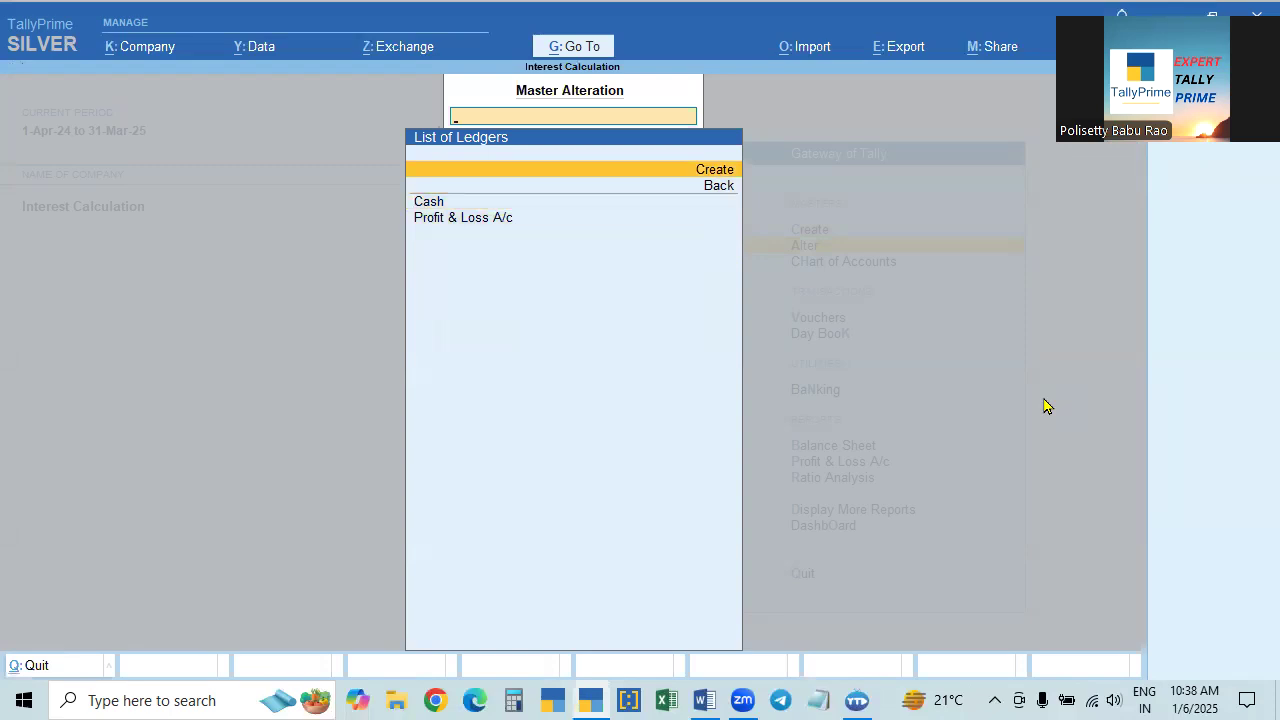
{"action": "key", "text": "Escape"}
{"action": "key", "text": "Escape"}
{"action": "key", "text": "Up"}
{"action": "key", "text": "Return"}
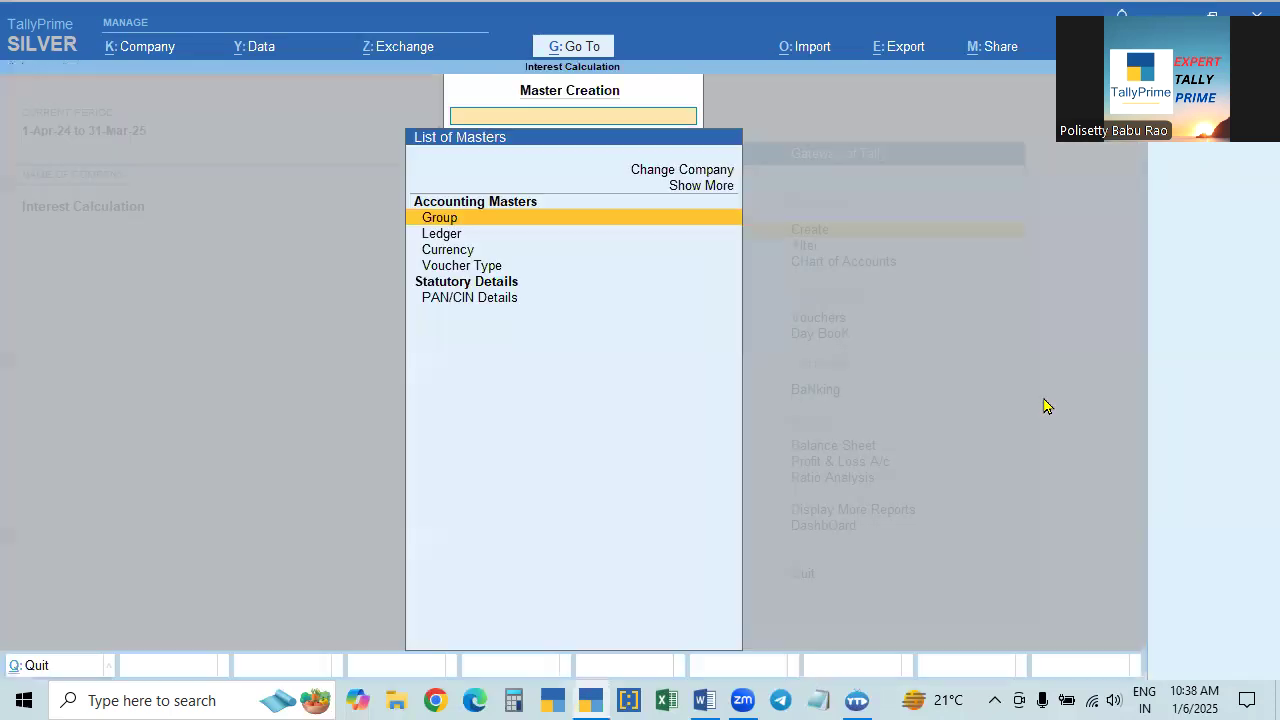
{"action": "key", "text": "Down"}
{"action": "key", "text": "Return"}
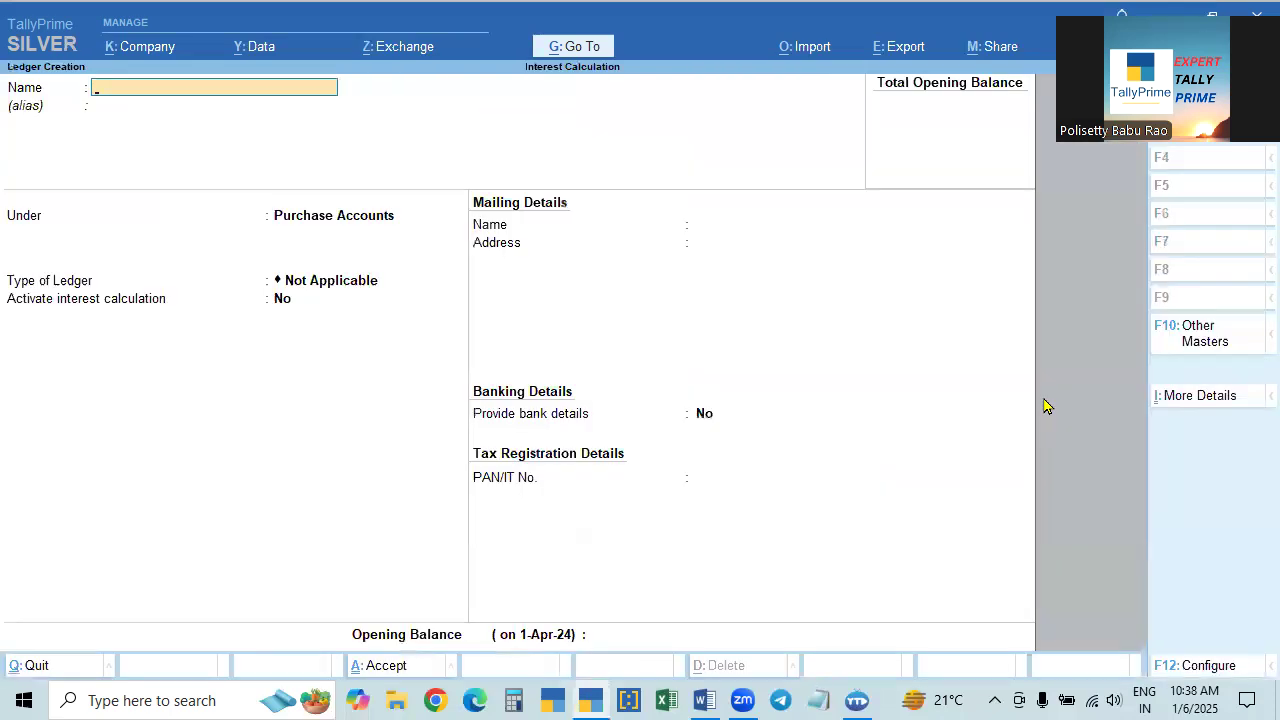
{"action": "key", "text": "Escape"}
{"action": "key", "text": "Escape"}
- Start creating a new ledger from the Create option in the list of ledgers for alteration
{"action": "key", "text": "Down"}
{"action": "key", "text": "Return"}
{"action": "key", "text": "Down"}
{"action": "key", "text": "Return"}
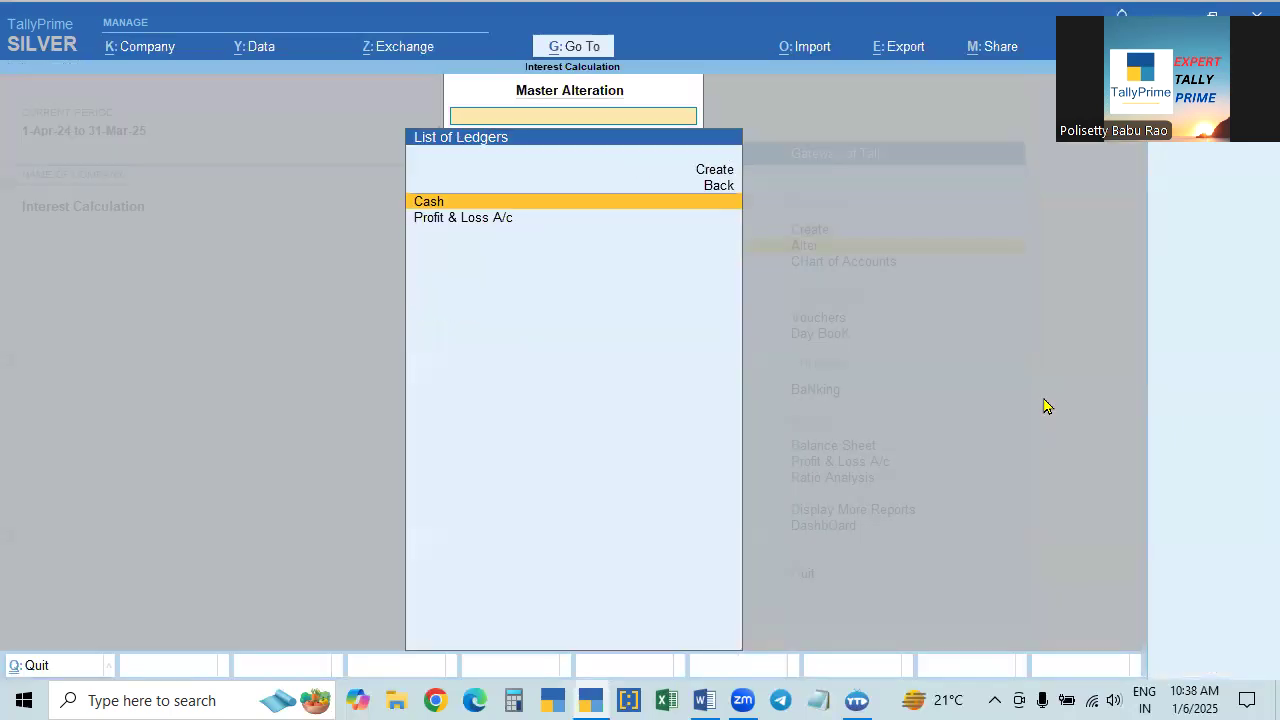
{"action": "key", "text": "Up"}
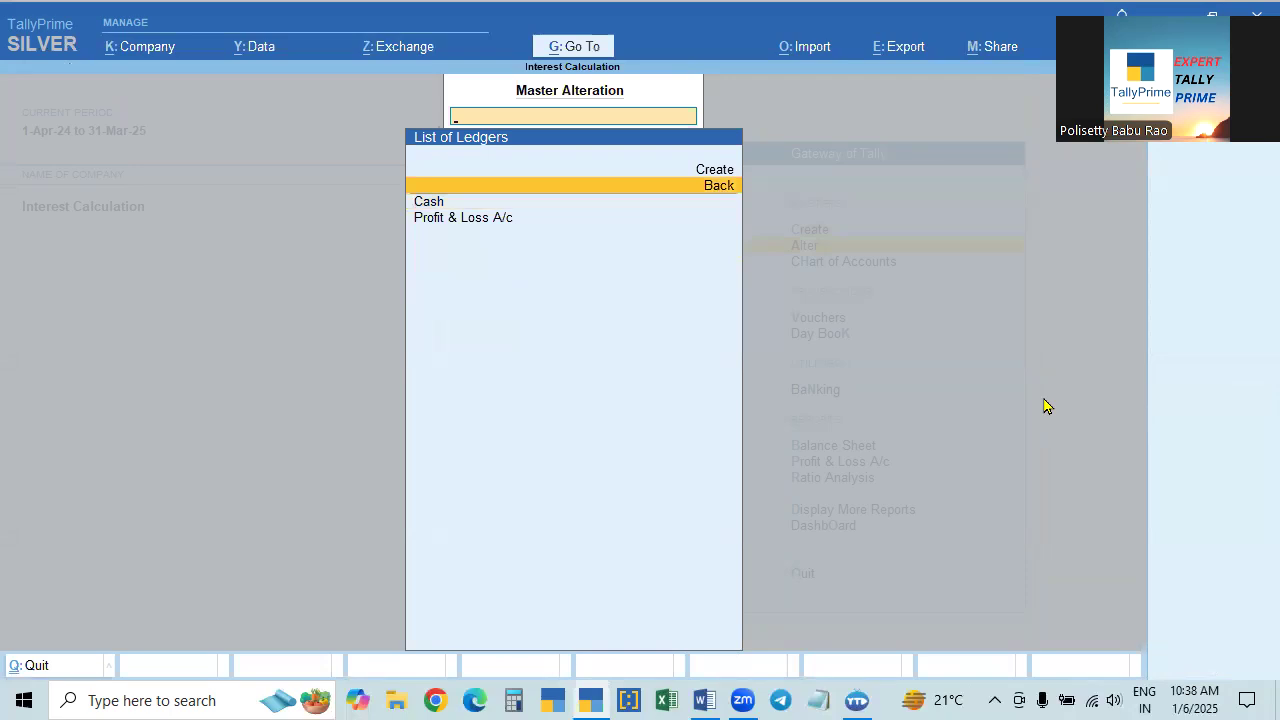
{"action": "key", "text": "Up"}
{"action": "key", "text": "Return"}
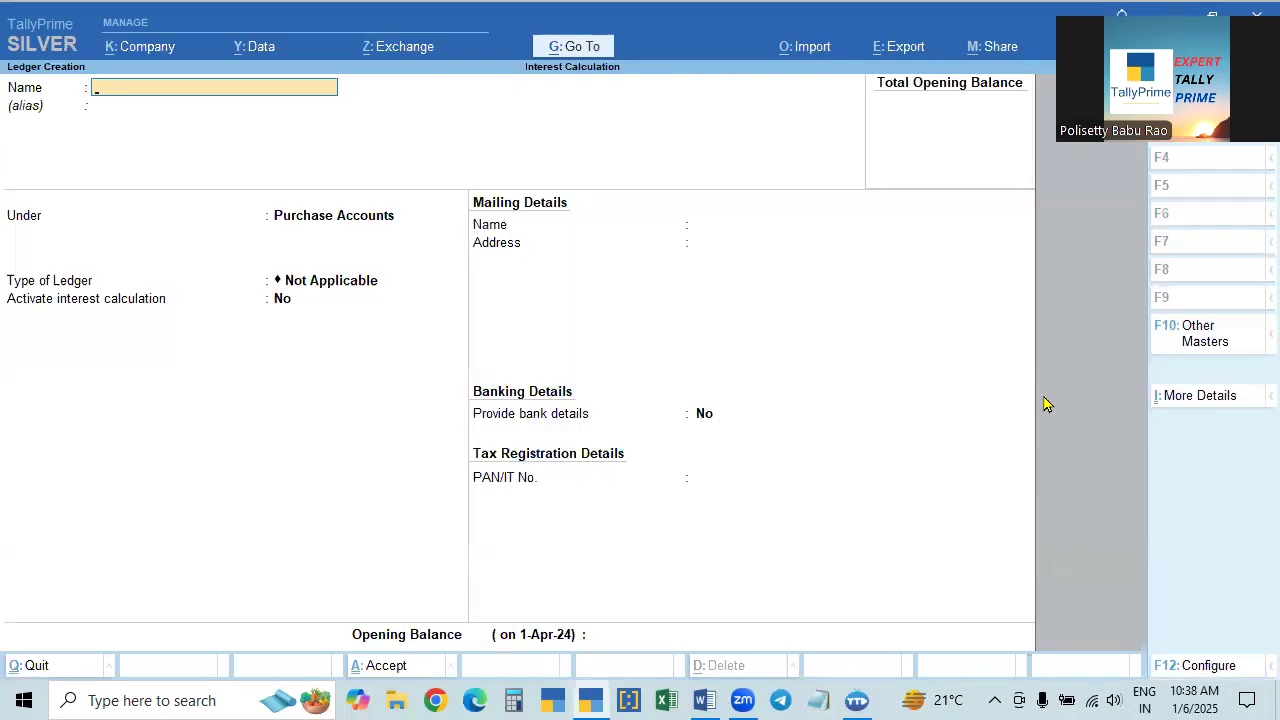
- Recheck the interest notes in Word, return to TallyPrime and name the new ledger "Loan to" followed by the borrower's name
{"action": "key", "text": "alt+Tab"}
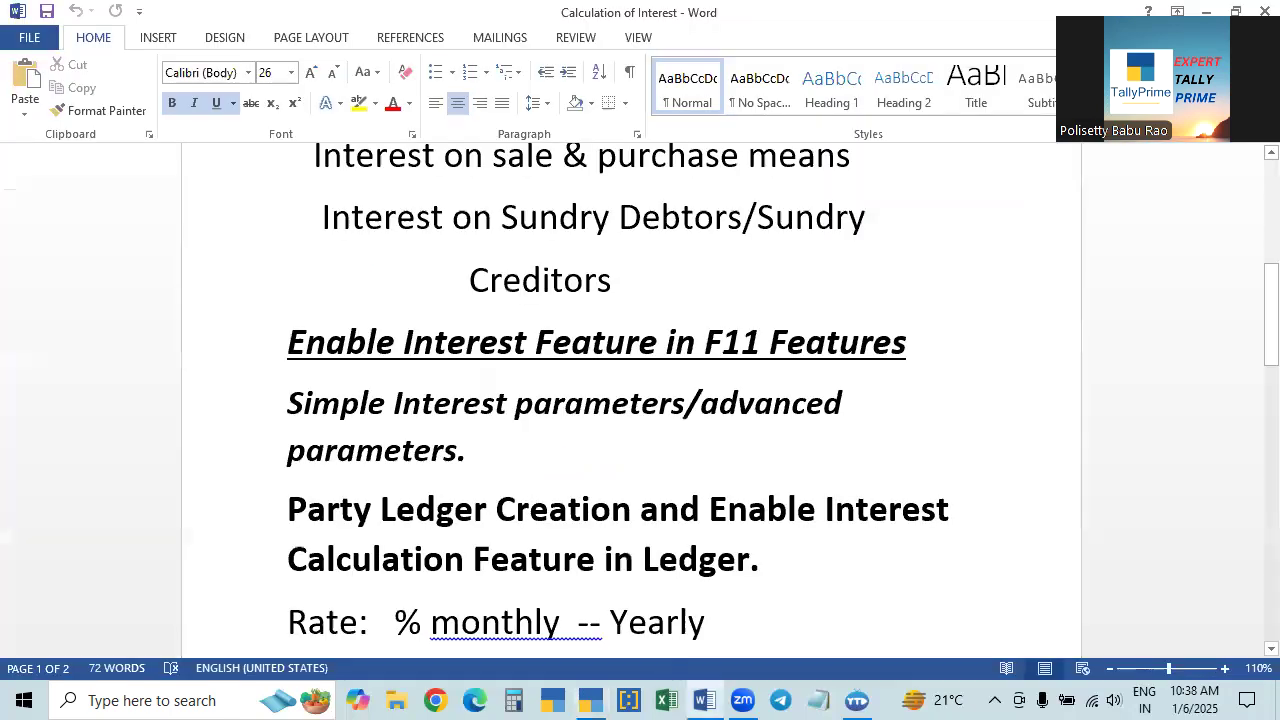
{"action": "key", "text": "alt+Tab"}
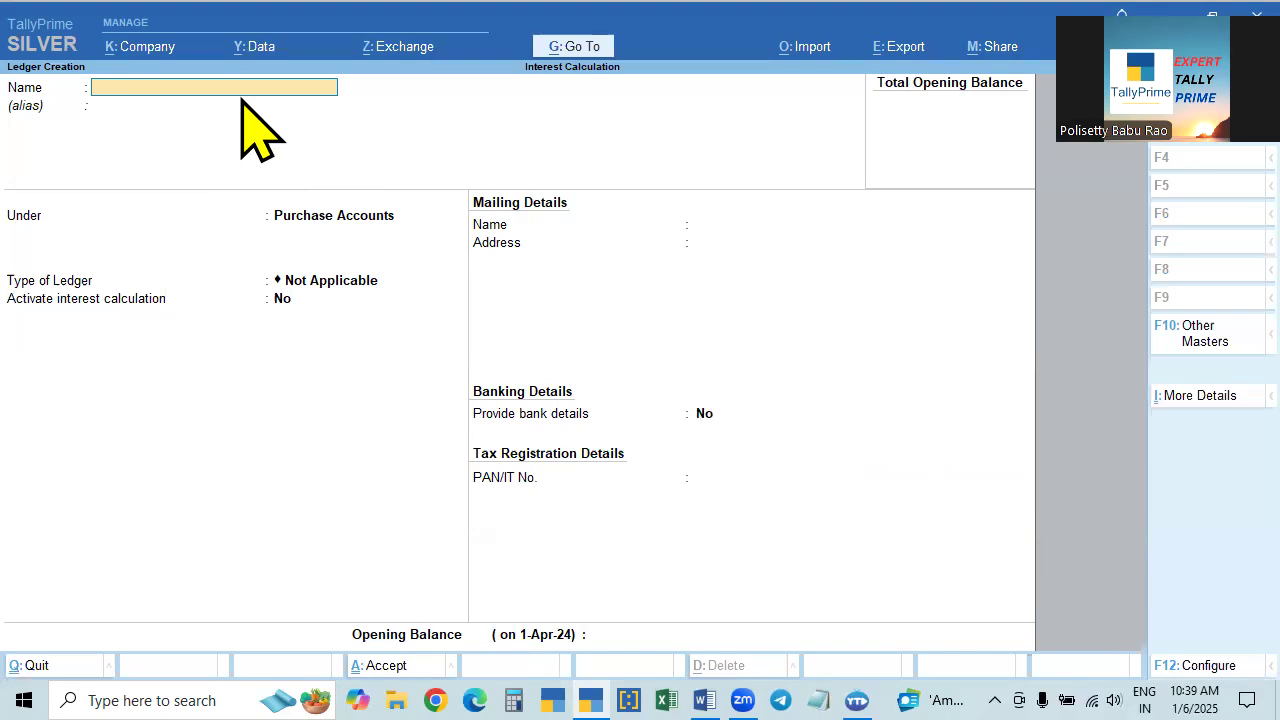
{"action": "type", "text": "oan to Ajay"}
{"action": "key", "text": "Return"}
{"action": "key", "text": "Return"}
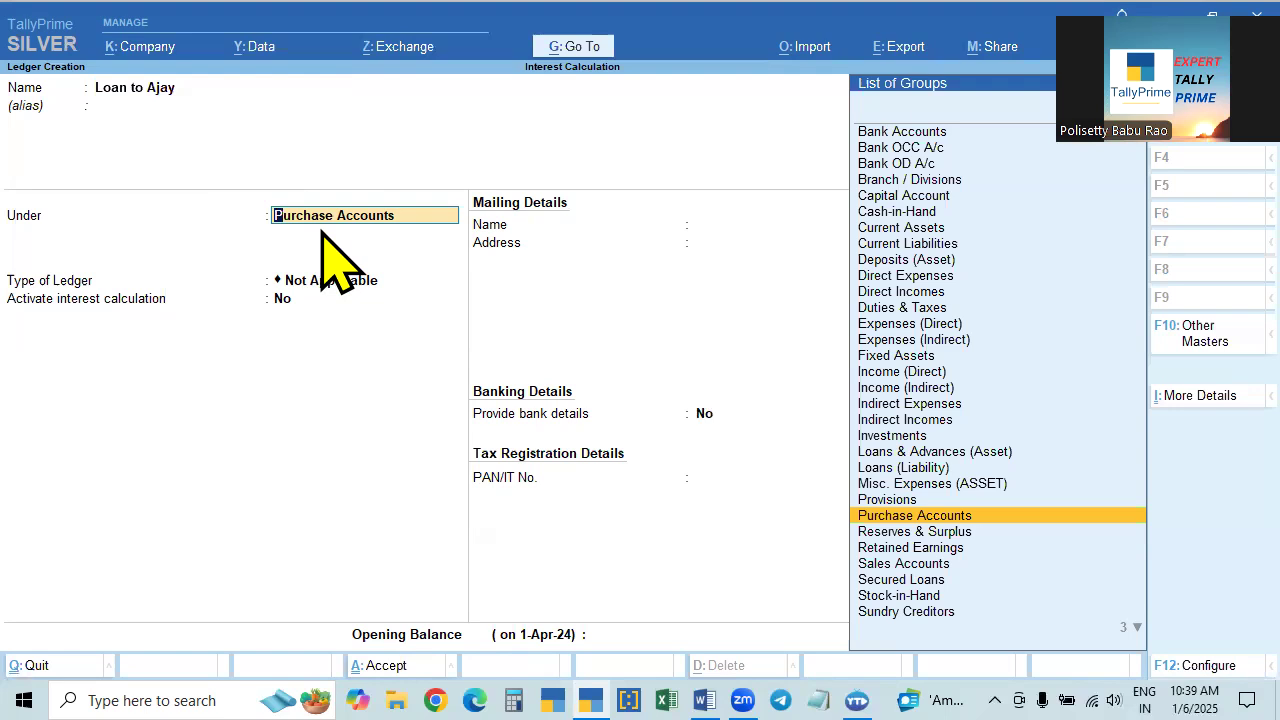
- Place the loan ledger under the Loans & Advances (Asset) group
{"action": "type", "text": "La"}
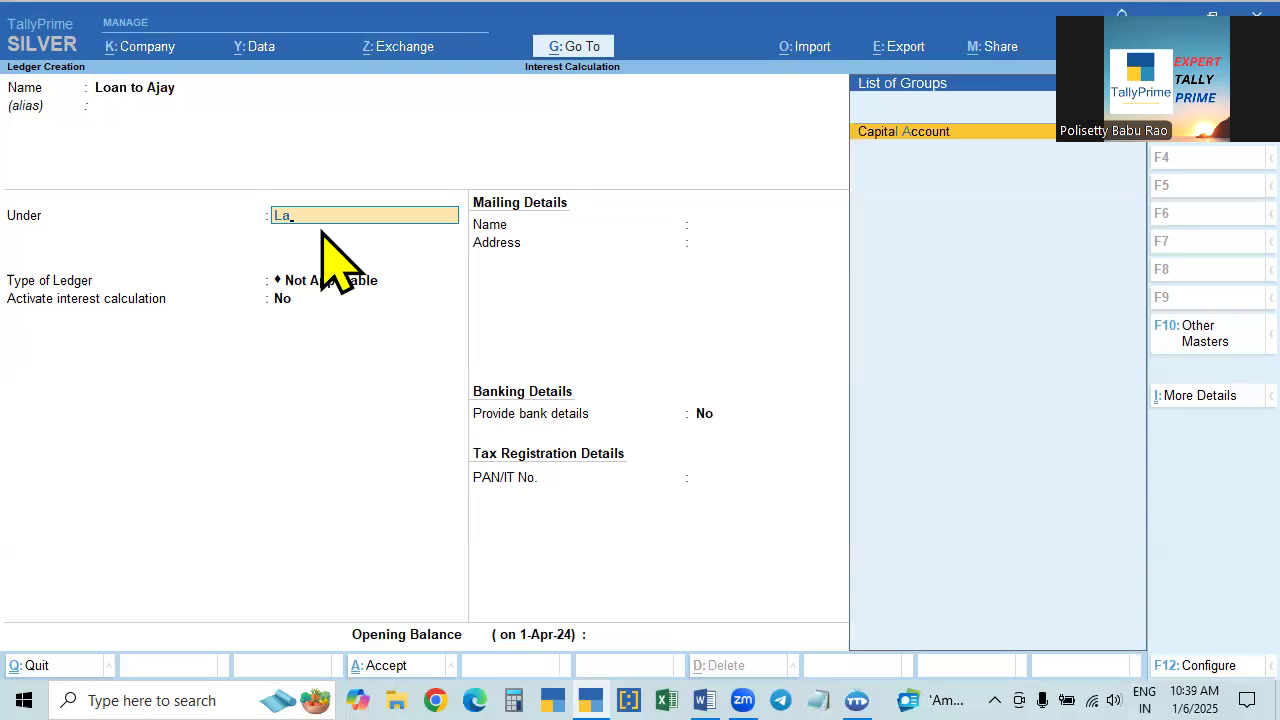
{"action": "key", "text": "BackSpace"}
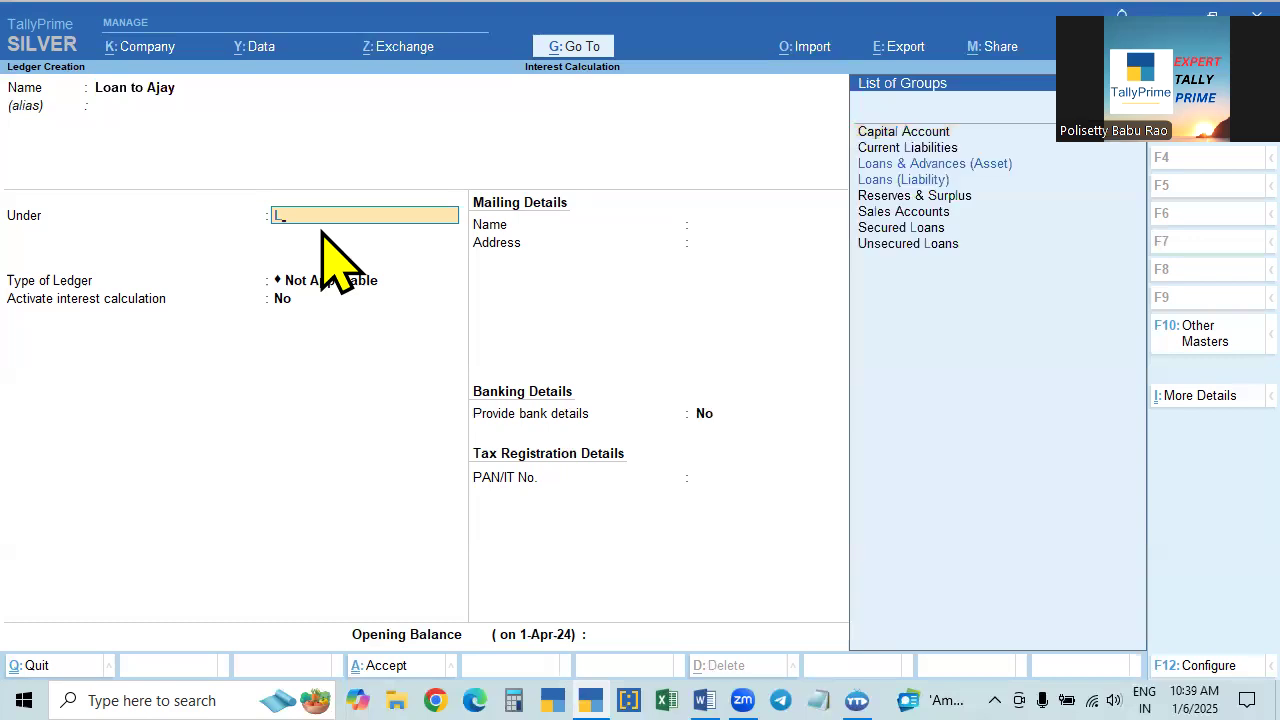
{"action": "type", "text": "o"}
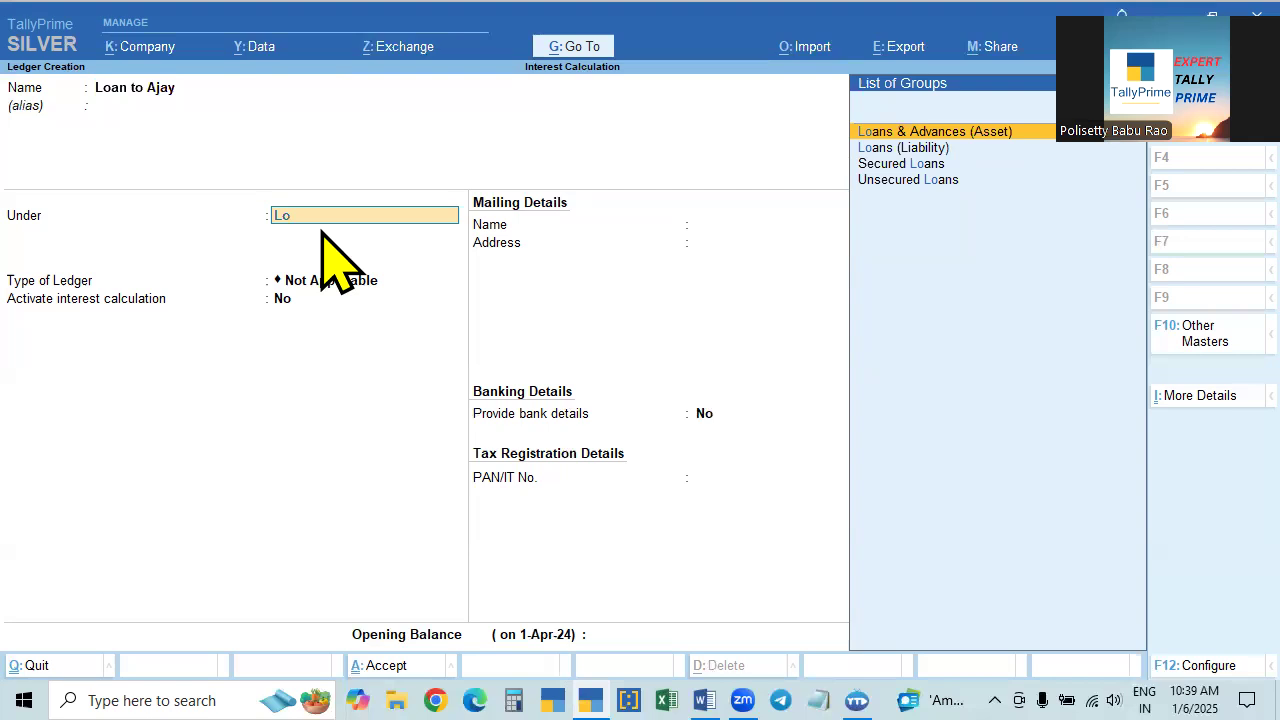
{"action": "key", "text": "Down"}
{"action": "key", "text": "Down"}
{"action": "key", "text": "Down"}
{"action": "key", "text": "Up"}
{"action": "key", "text": "Down"}
{"action": "key", "text": "Up"}
{"action": "key", "text": "Up"}
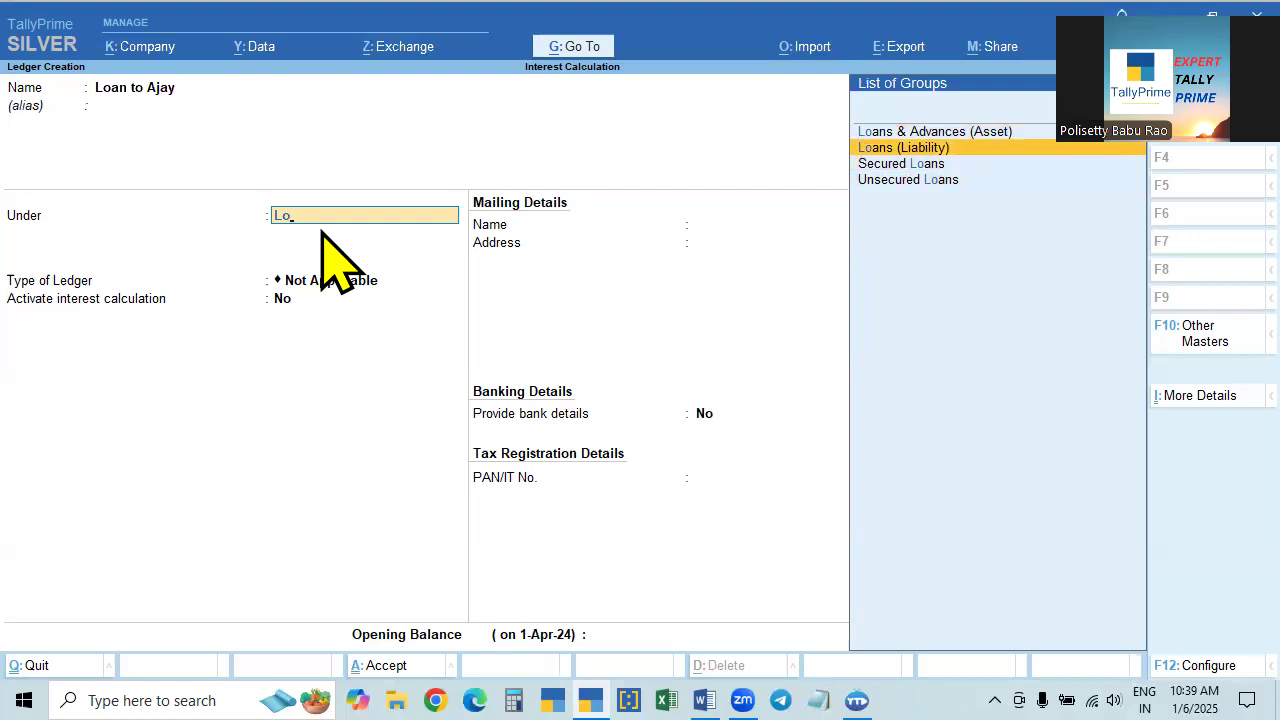
{"action": "key", "text": "Up"}
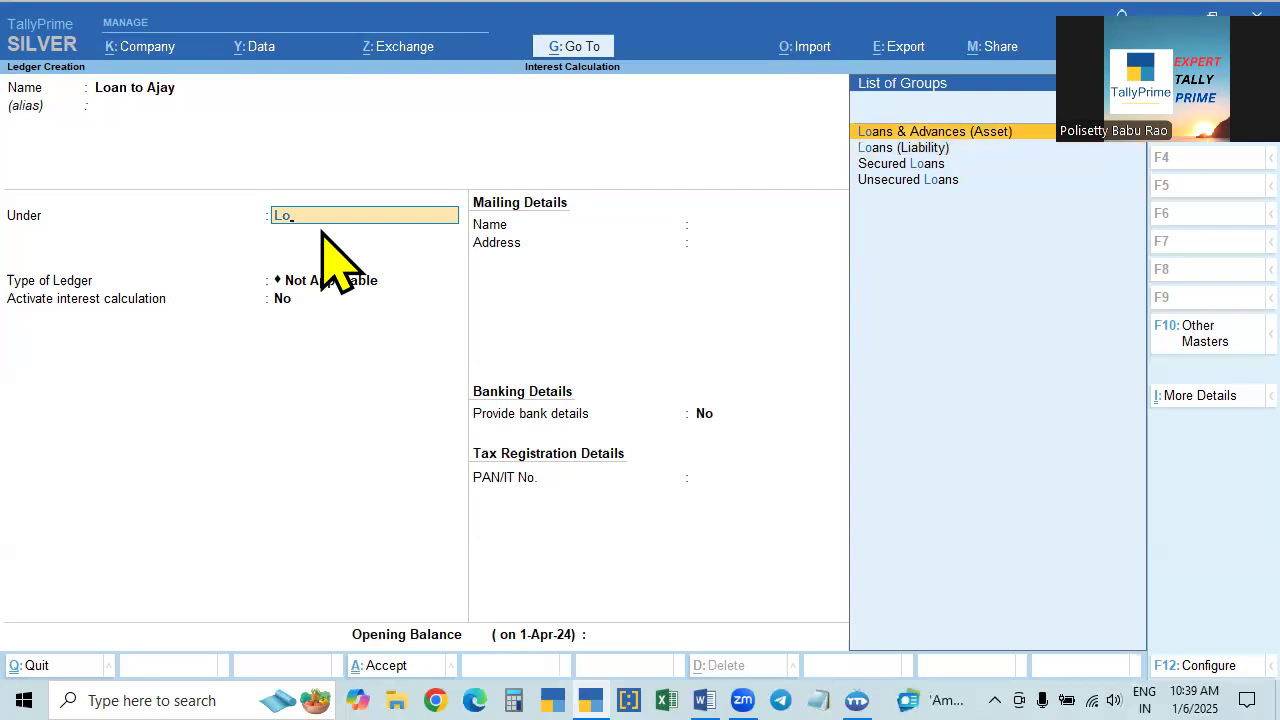
{"action": "key", "text": "Return"}
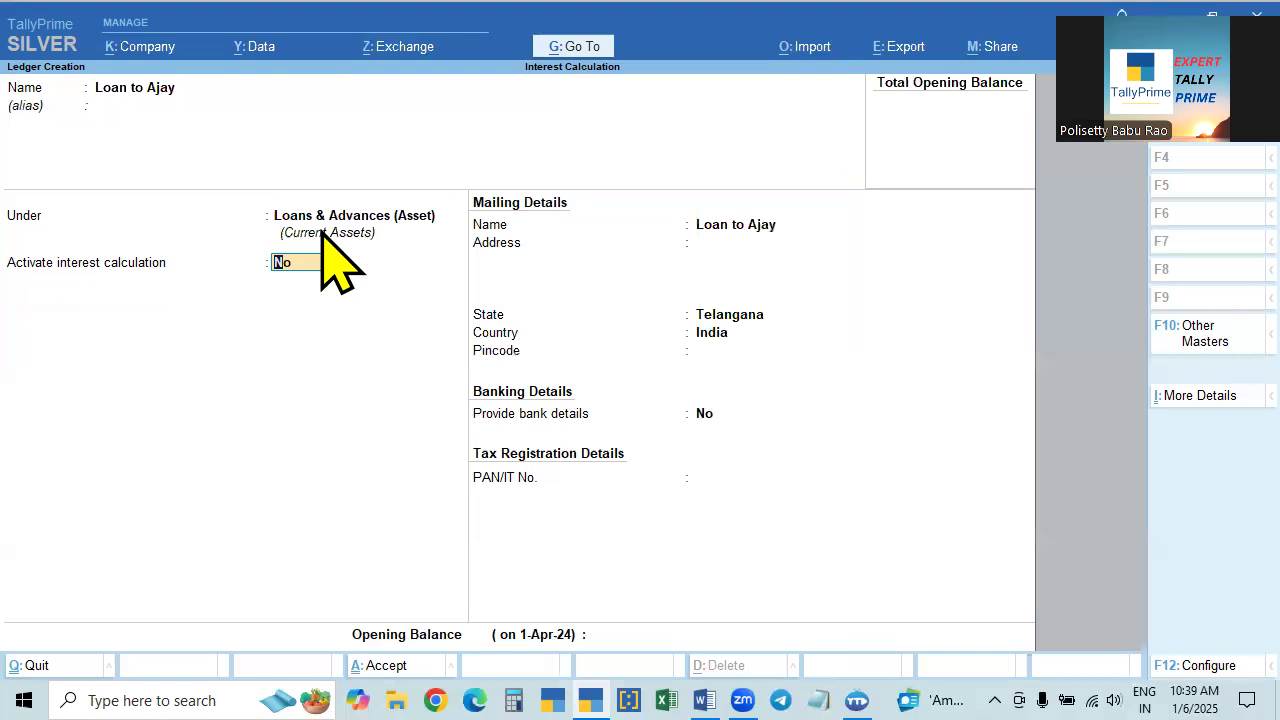
- Recheck the company features and the Word notes, and set Activate interest calculation to Yes for the loan ledger
{"action": "key", "text": "F11"}
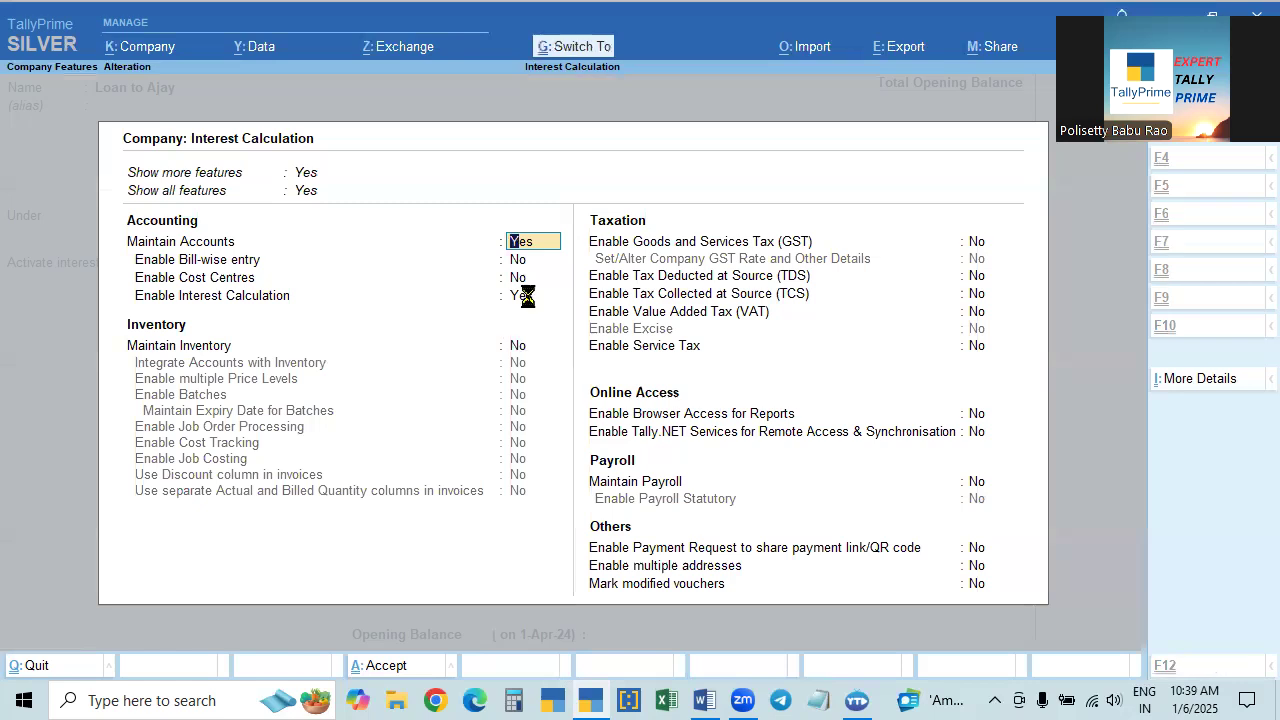
{"action": "key", "text": "ctrl+a"}
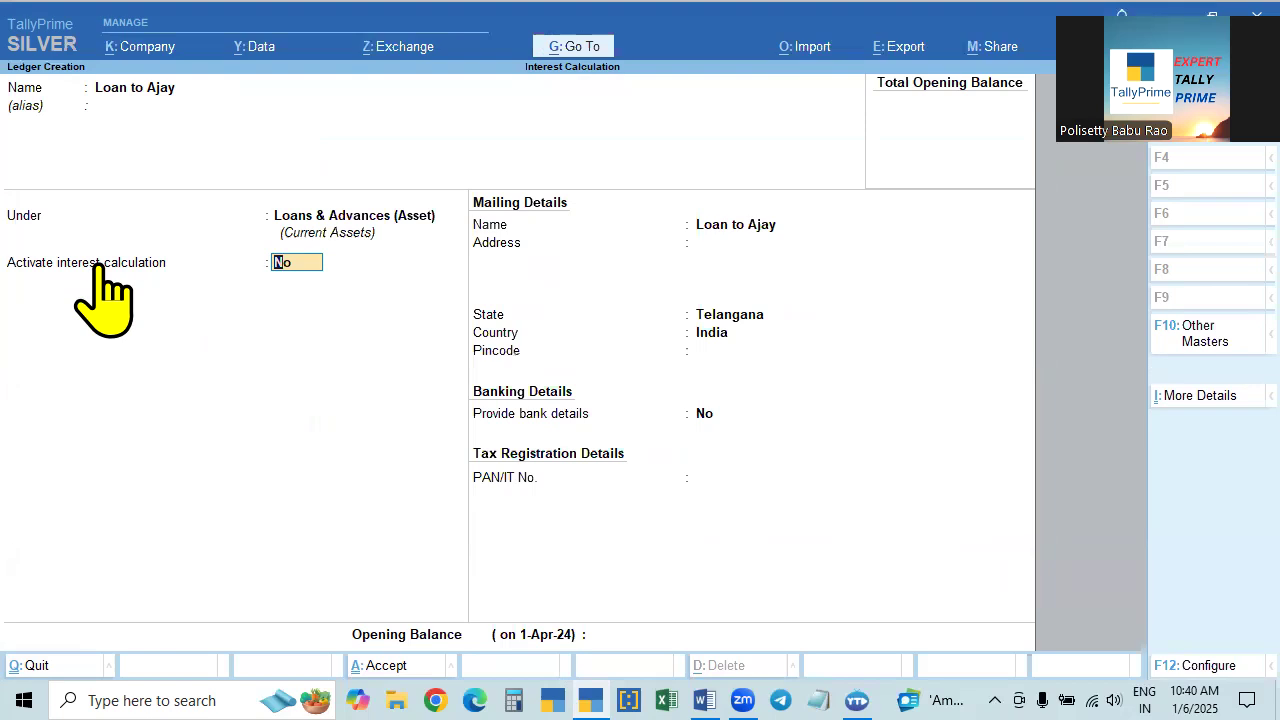
{"action": "type", "text": "y"}
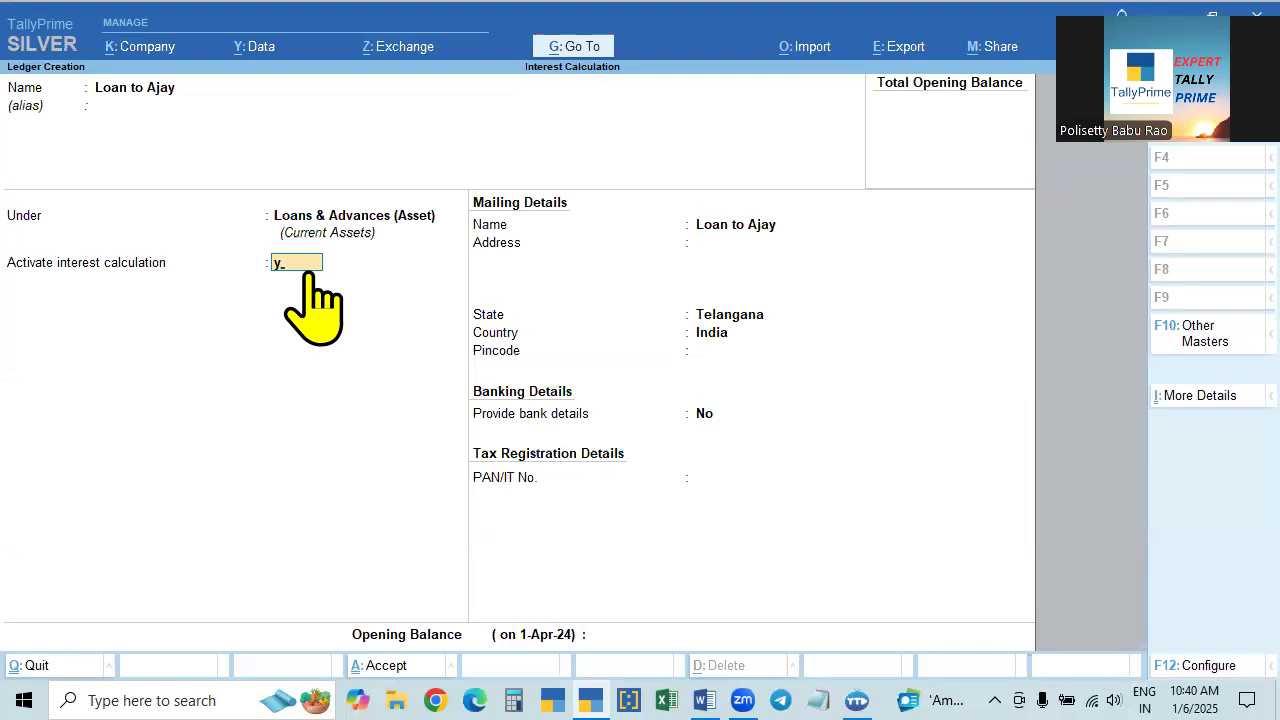
{"action": "left_click", "coordinate": [704, 700]}
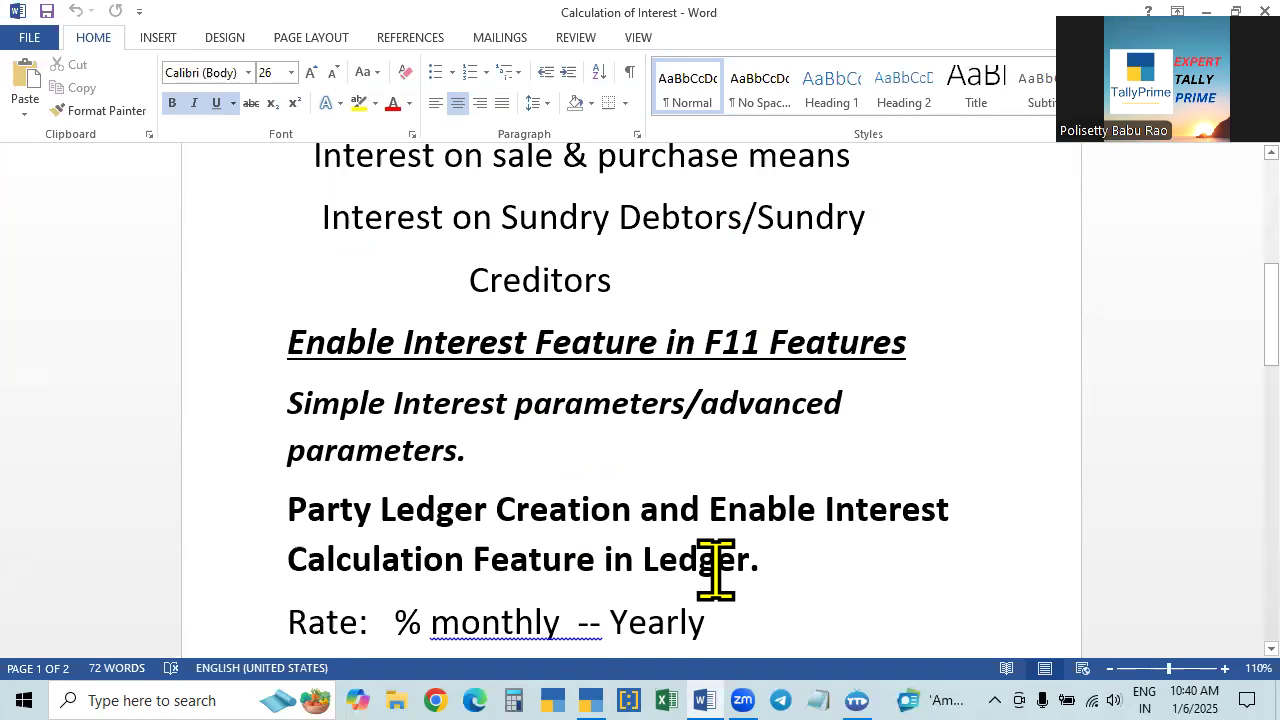
{"action": "key", "text": "alt+Tab"}
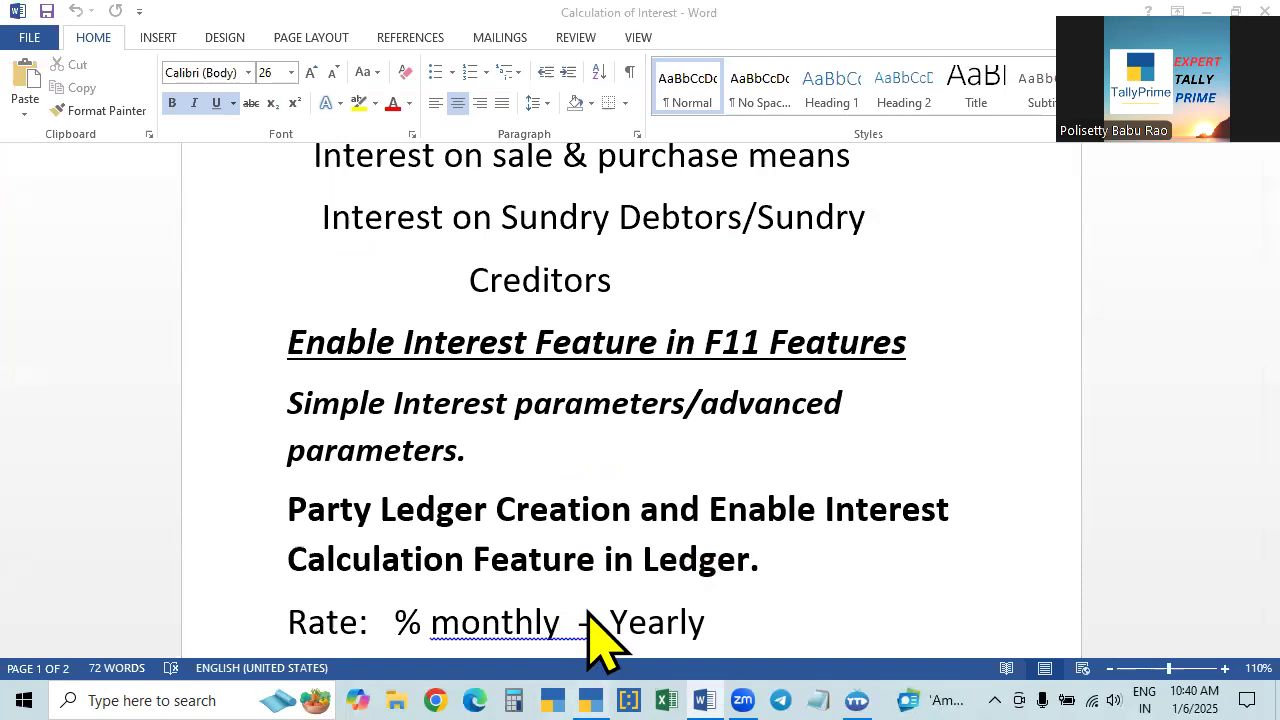
{"action": "key", "text": "Return"}
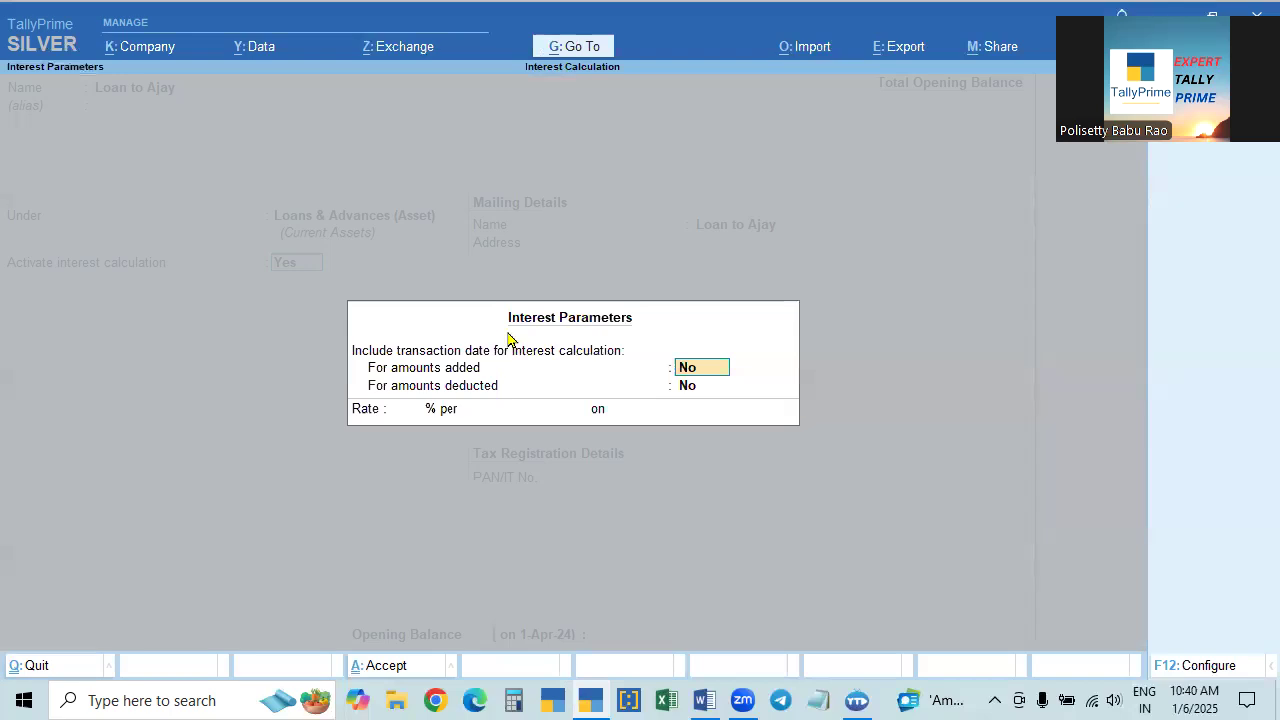
{"action": "left_click", "coordinate": [705, 699]}
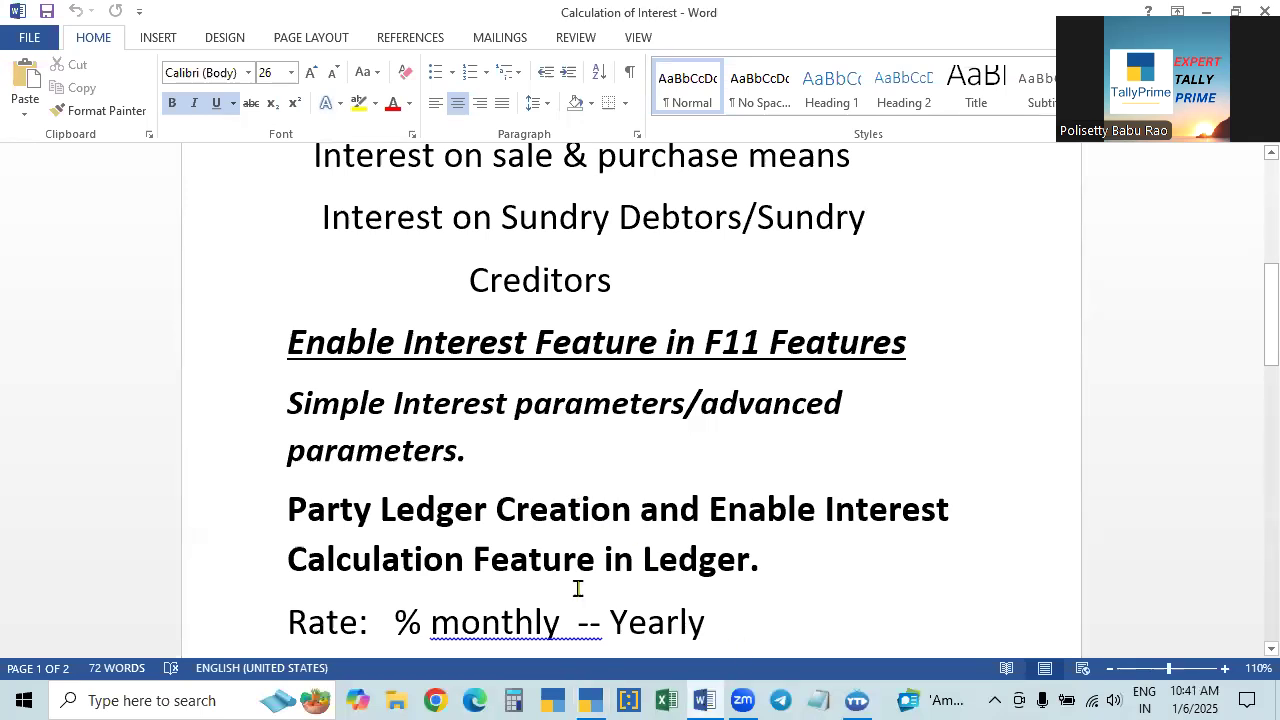
{"action": "left_click", "coordinate": [592, 698]}
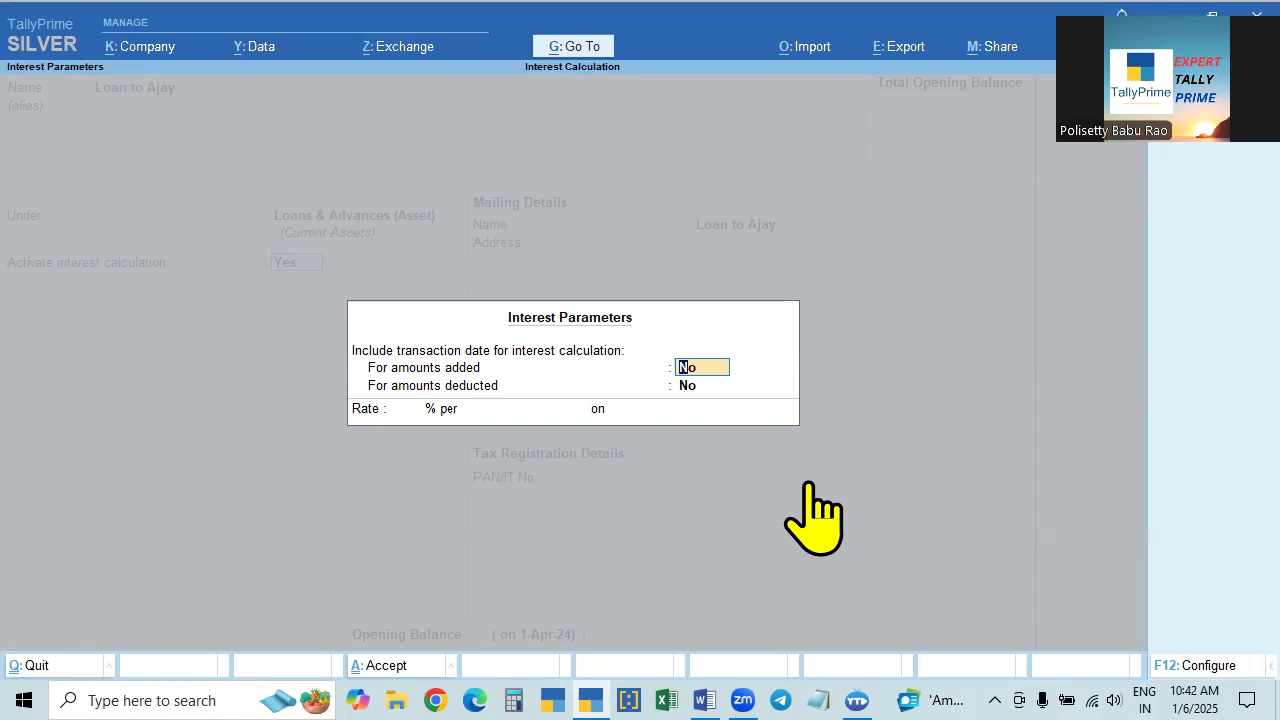
- Try including the transaction date in the interest calculation for both amounts added and amounts deducted
{"action": "key", "text": "Return"}
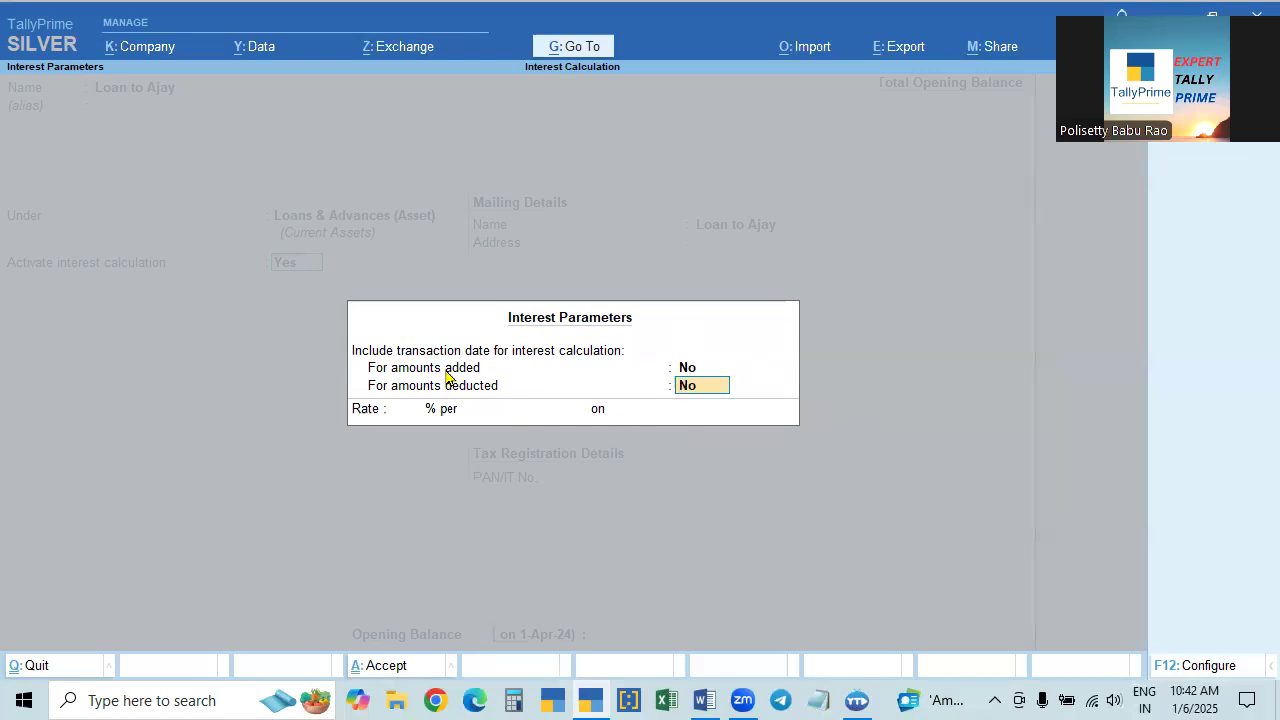
{"action": "left_click", "coordinate": [688, 370]}
{"action": "key", "text": "y"}
{"action": "key", "text": "Return"}
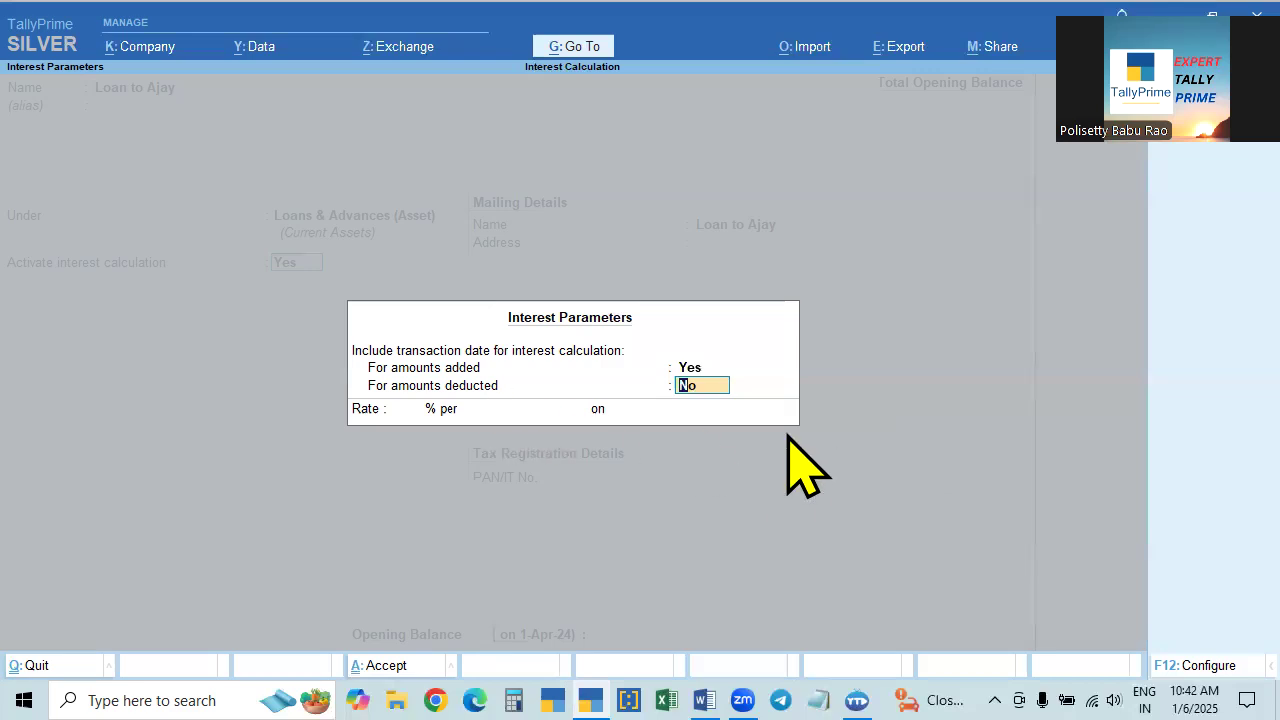
{"action": "key", "text": "space"}
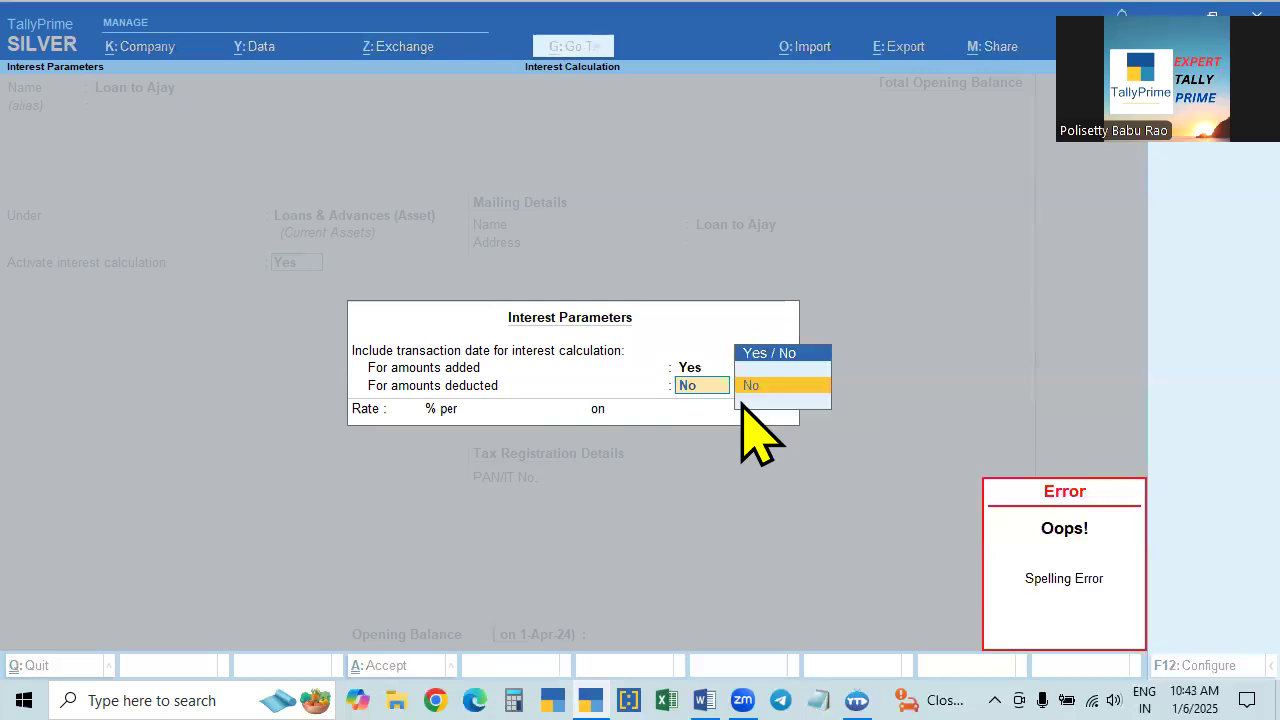
{"action": "left_click", "coordinate": [739, 402]}
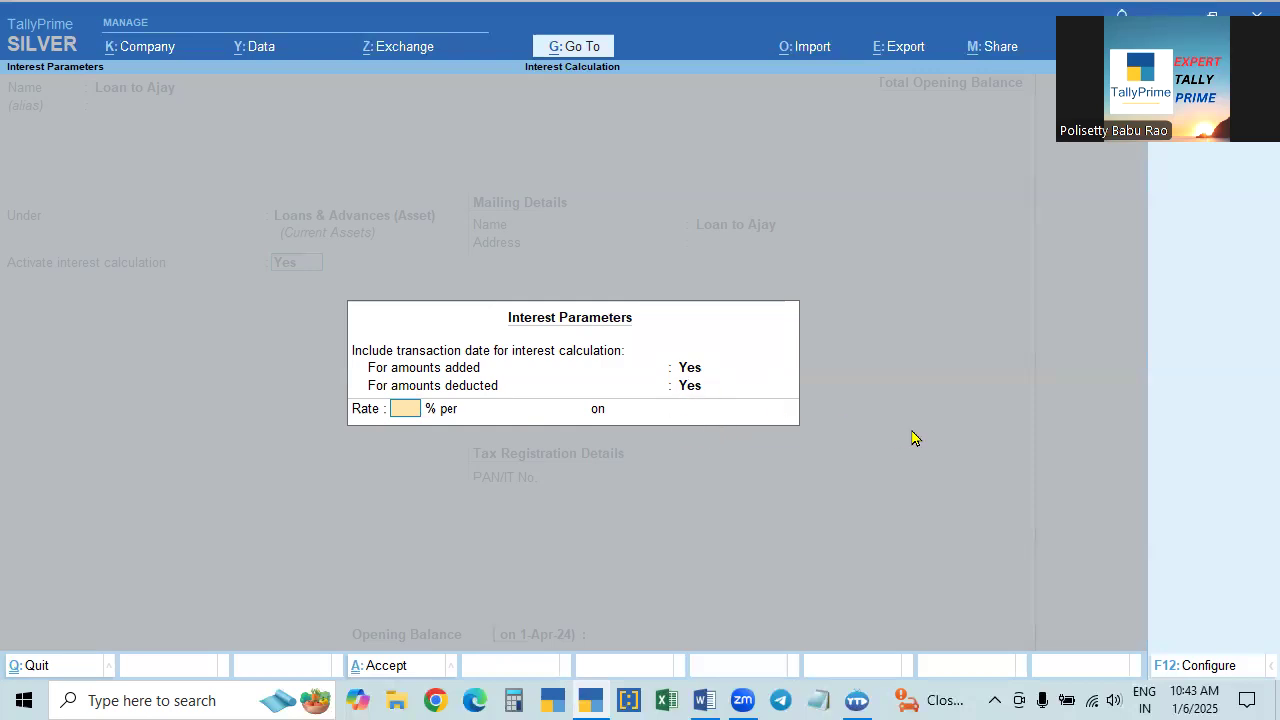
- Set transaction date inclusion to No for both amounts added and amounts deducted in the interest parameters
{"action": "key", "text": "shift+Tab"}
{"action": "key", "text": "shift+Tab"}
{"action": "type", "text": "n"}
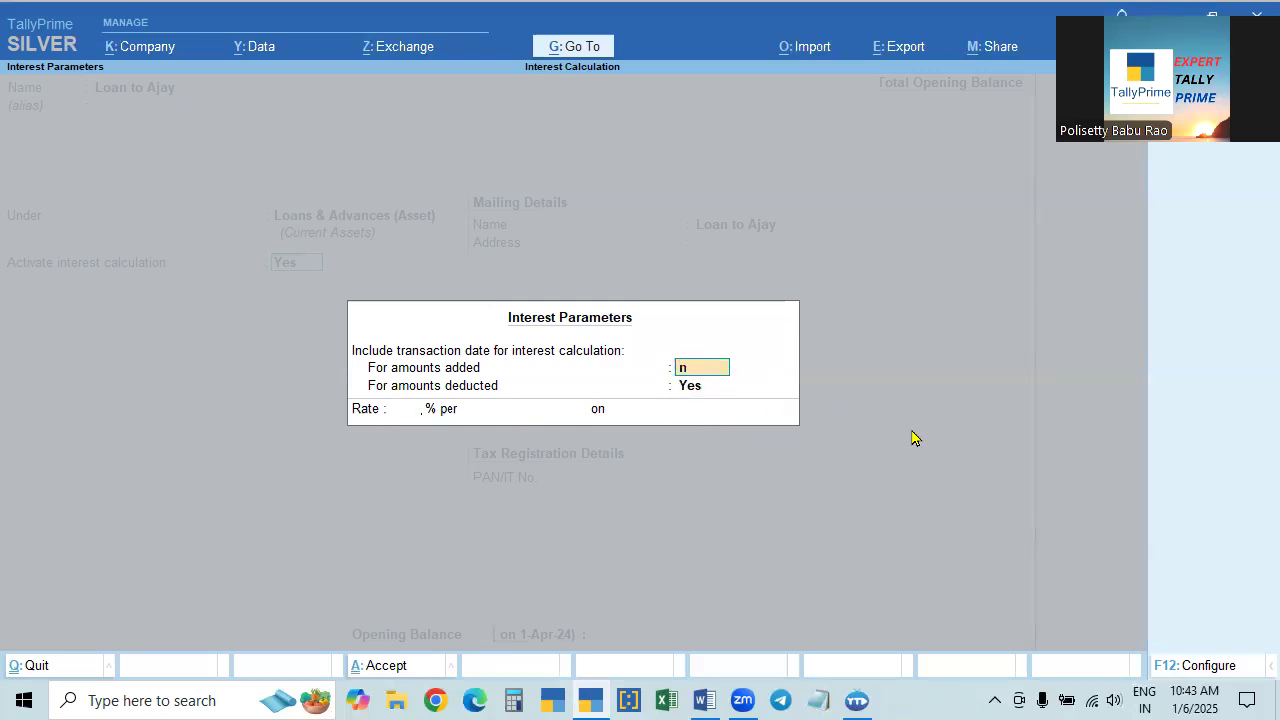
{"action": "key", "text": "Return"}
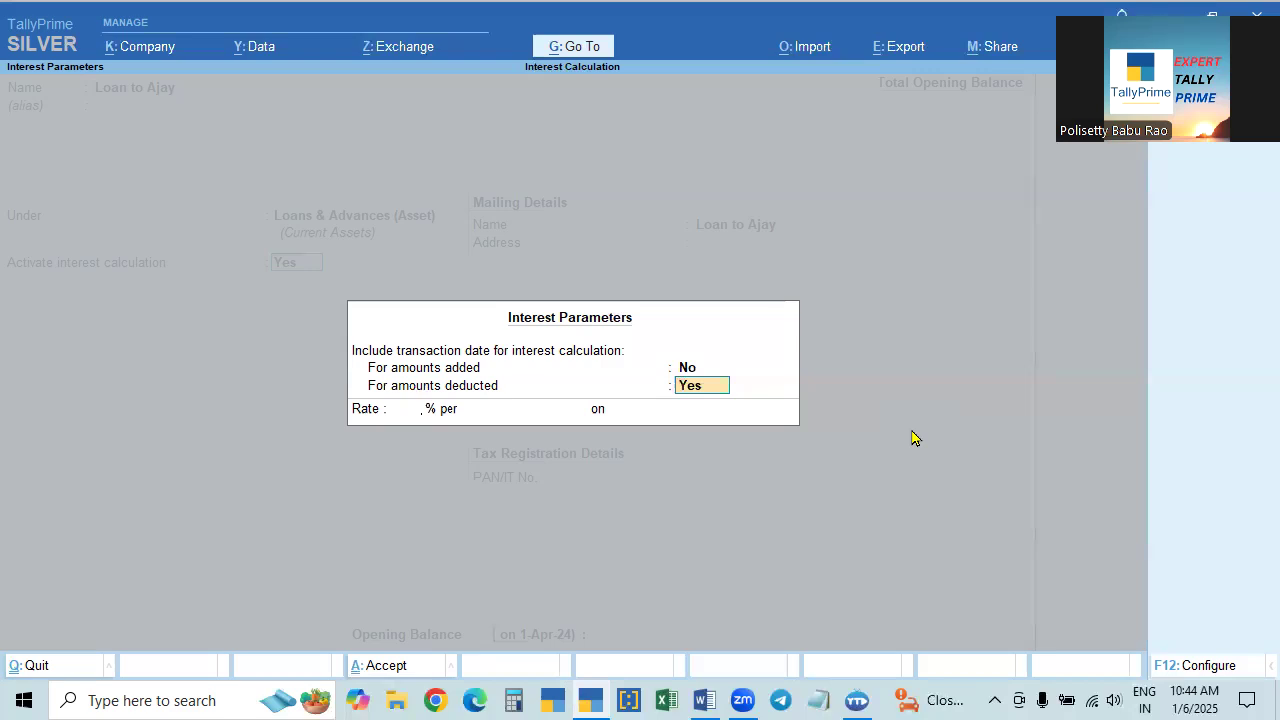
{"action": "type", "text": "n"}
{"action": "key", "text": "Return"}
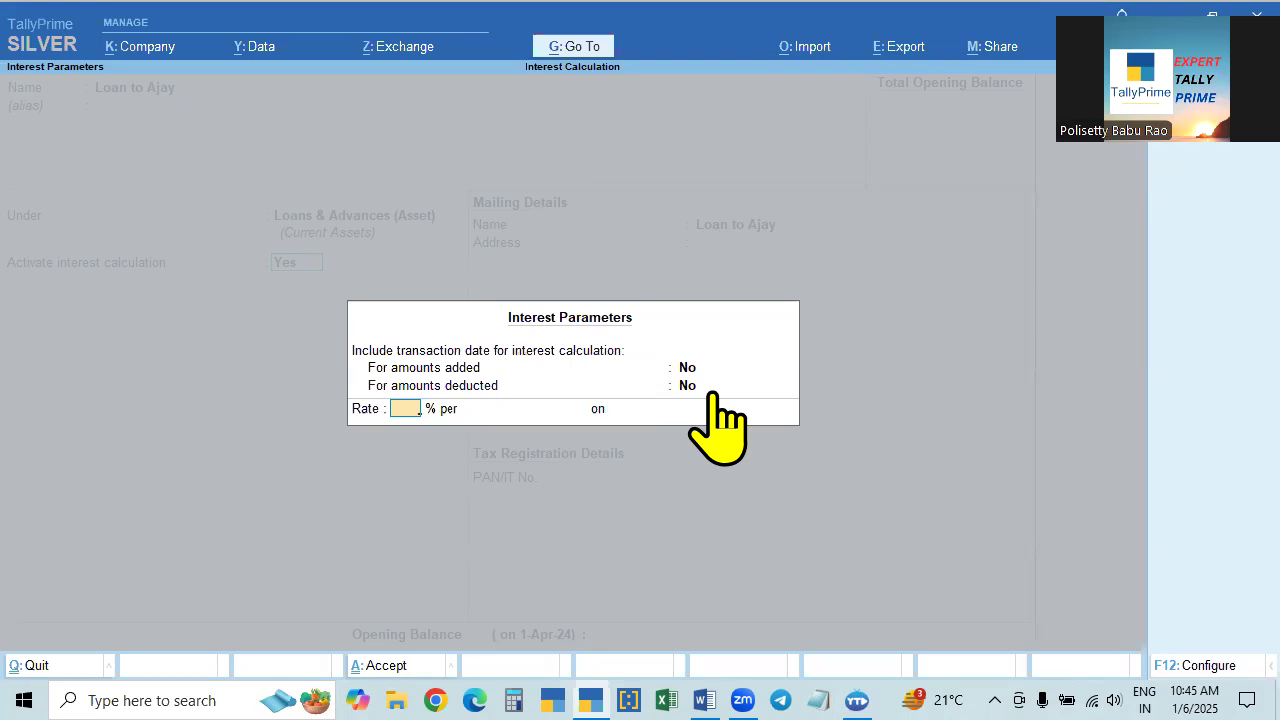
- Set the interest rate to 2% per Calendar Month in the loan ledger's interest parameters
{"action": "type", "text": "2"}
{"action": "key", "text": "Return"}
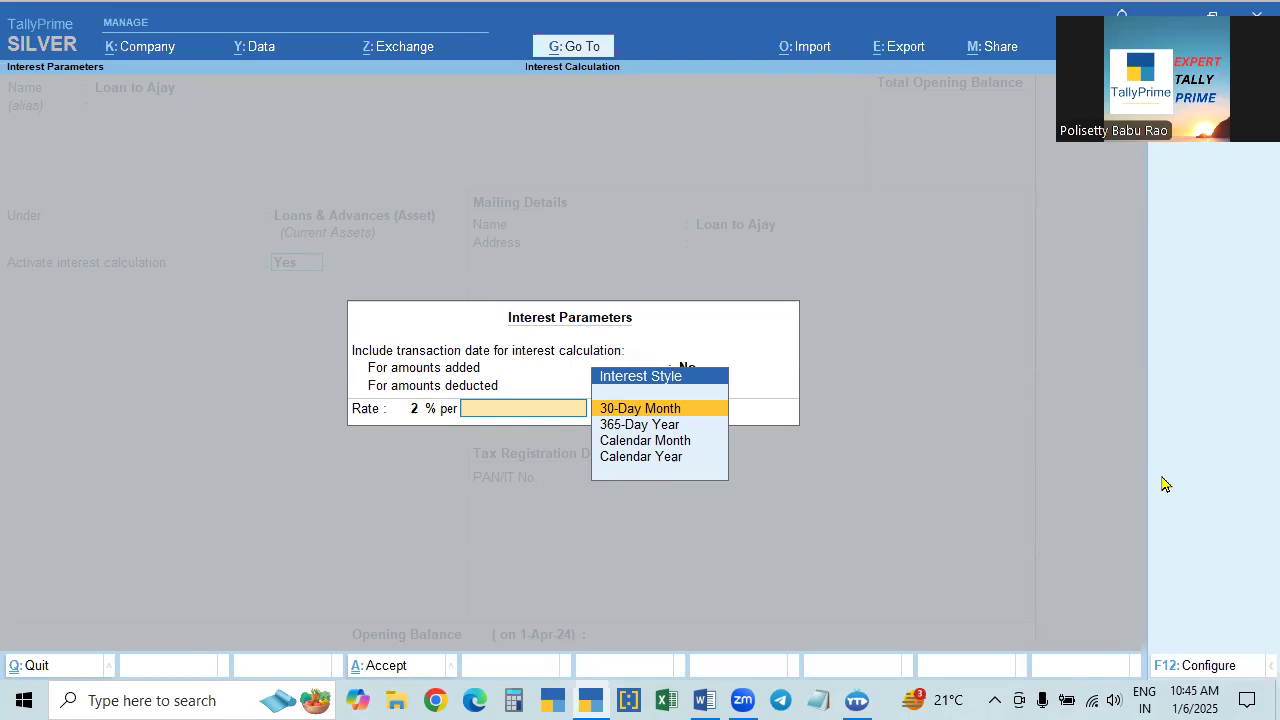
{"action": "key", "text": "Down"}
{"action": "key", "text": "Up"}
{"action": "key", "text": "Down"}
{"action": "key", "text": "Up"}
{"action": "key", "text": "Down"}
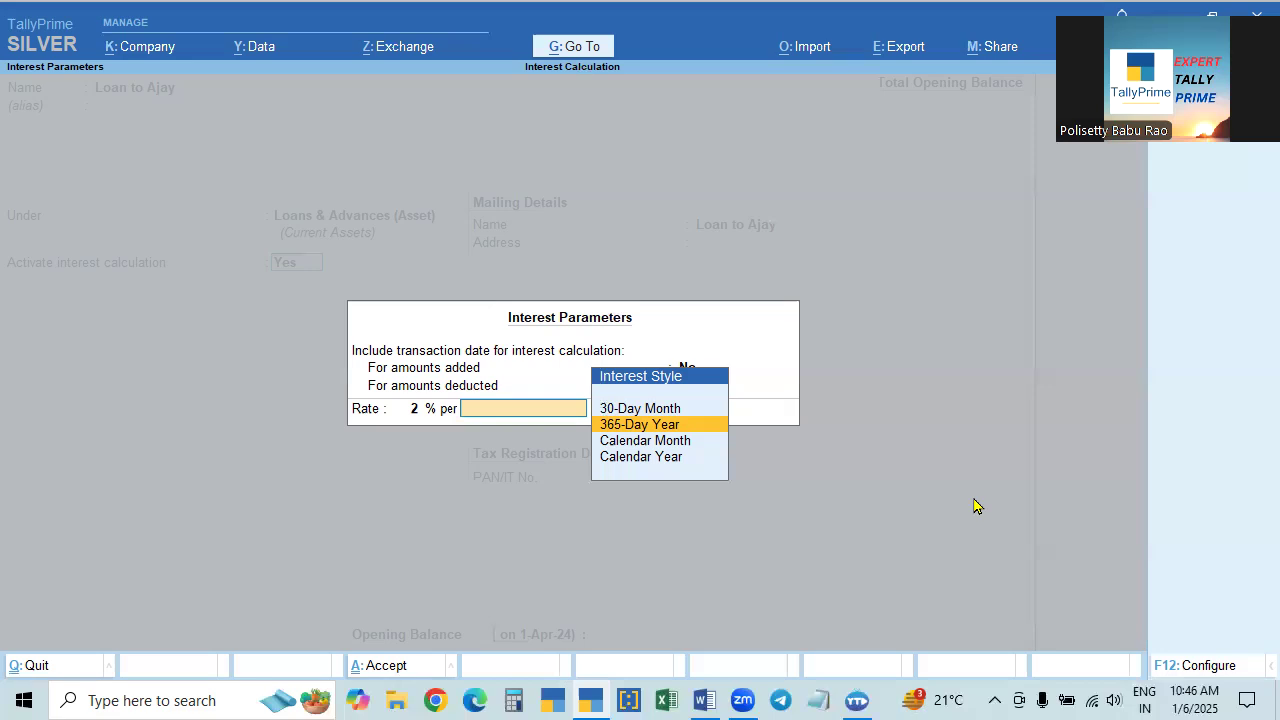
{"action": "key", "text": "Down"}
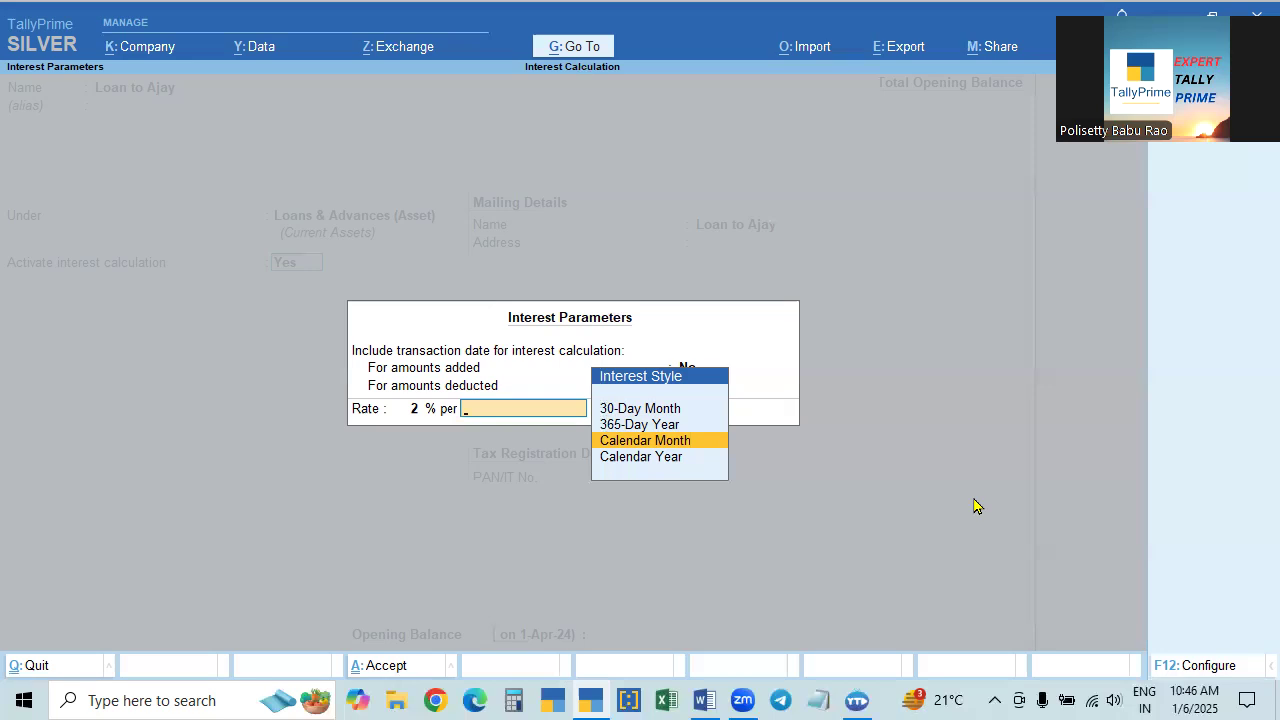
{"action": "key", "text": "Down"}
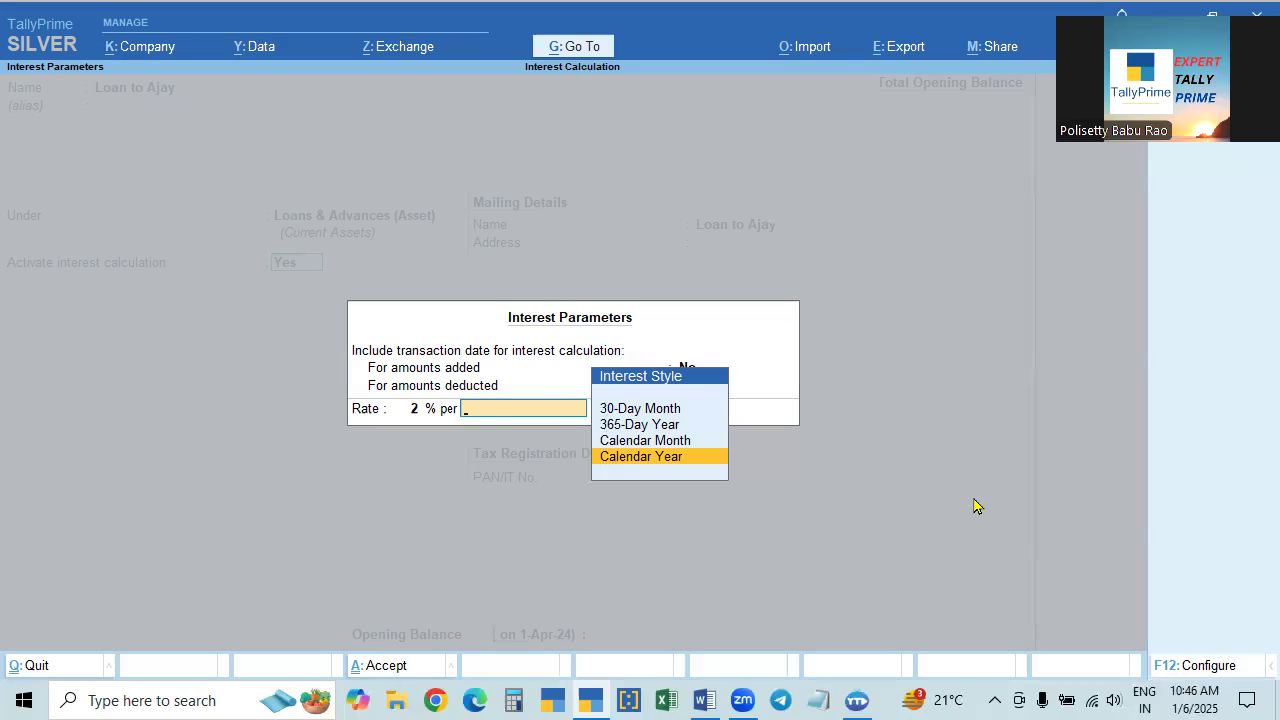
{"action": "key", "text": "Up"}
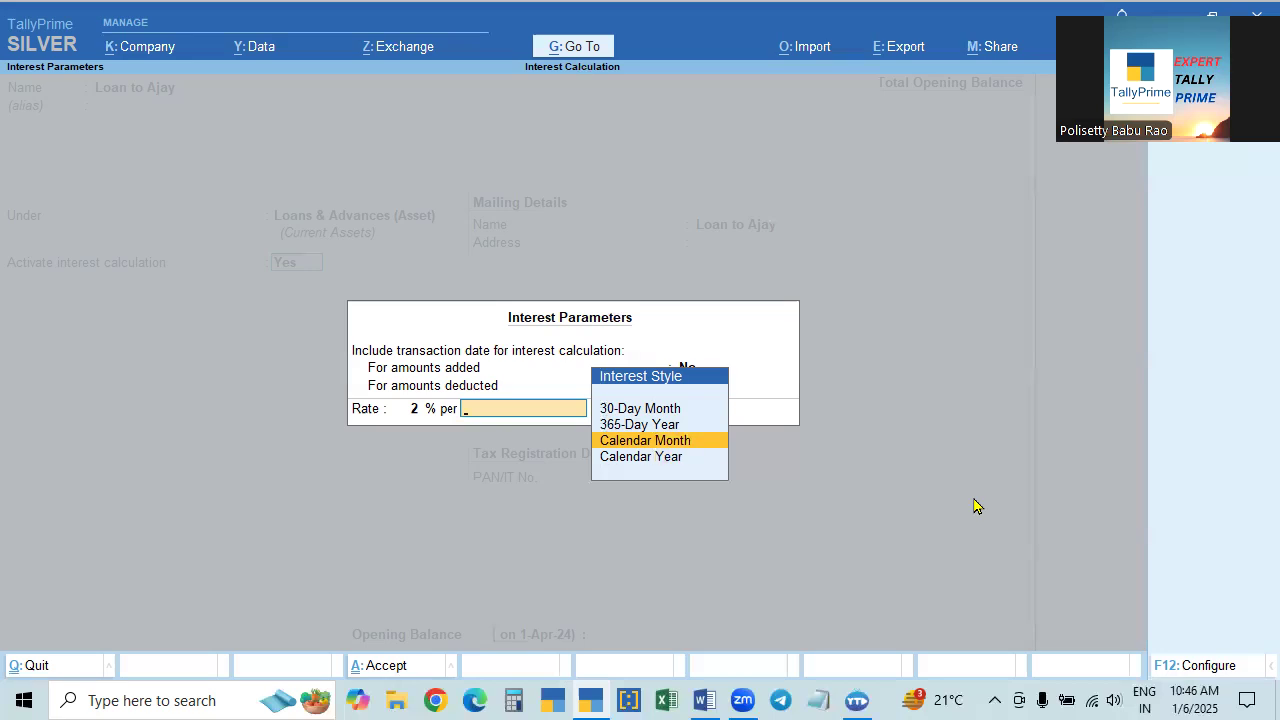
{"action": "key", "text": "Return"}
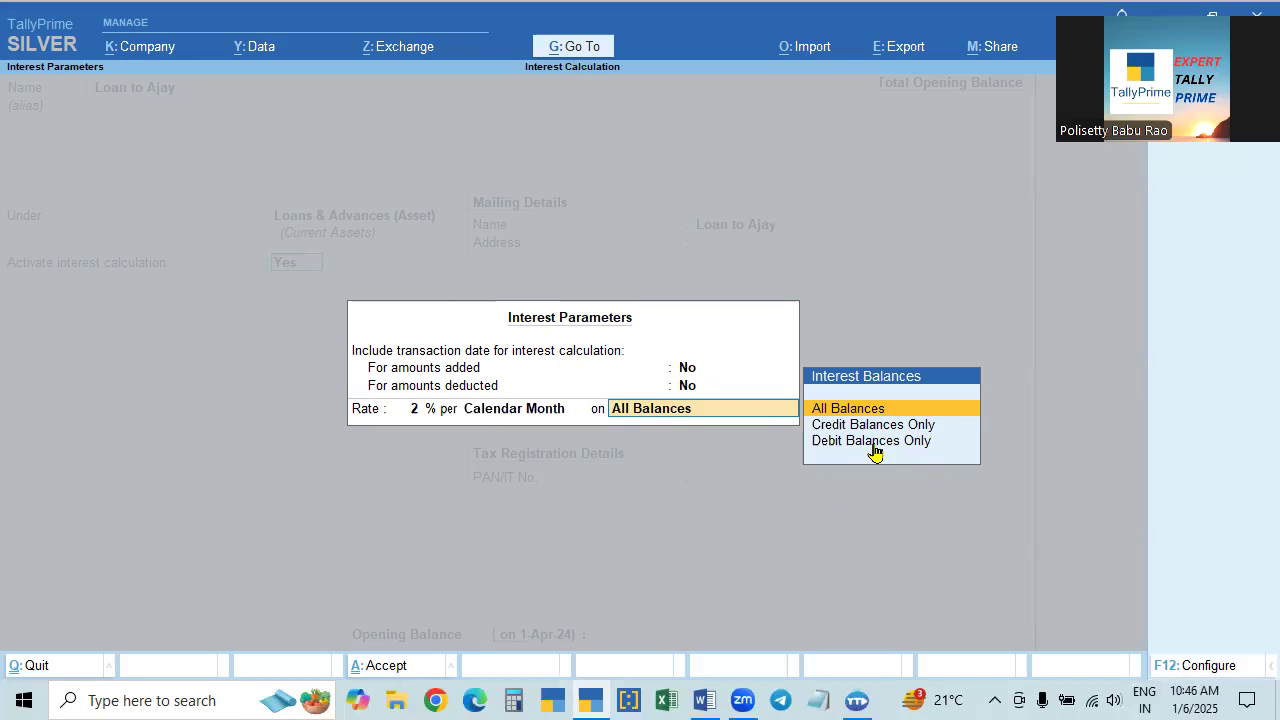
- Compare the interest balance options, apply the interest to Debit Balances Only, and accept the interest parameters
{"action": "key", "text": "Down"}
{"action": "key", "text": "Down"}
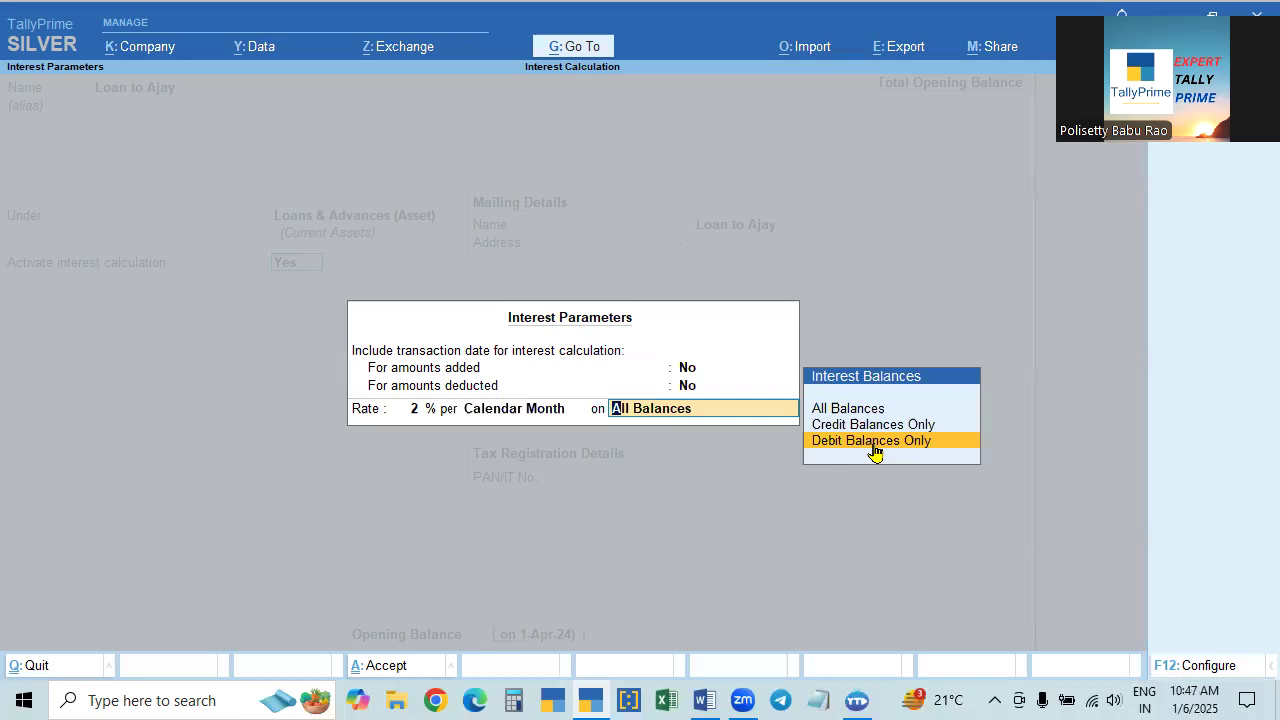
{"action": "key", "text": "Up"}
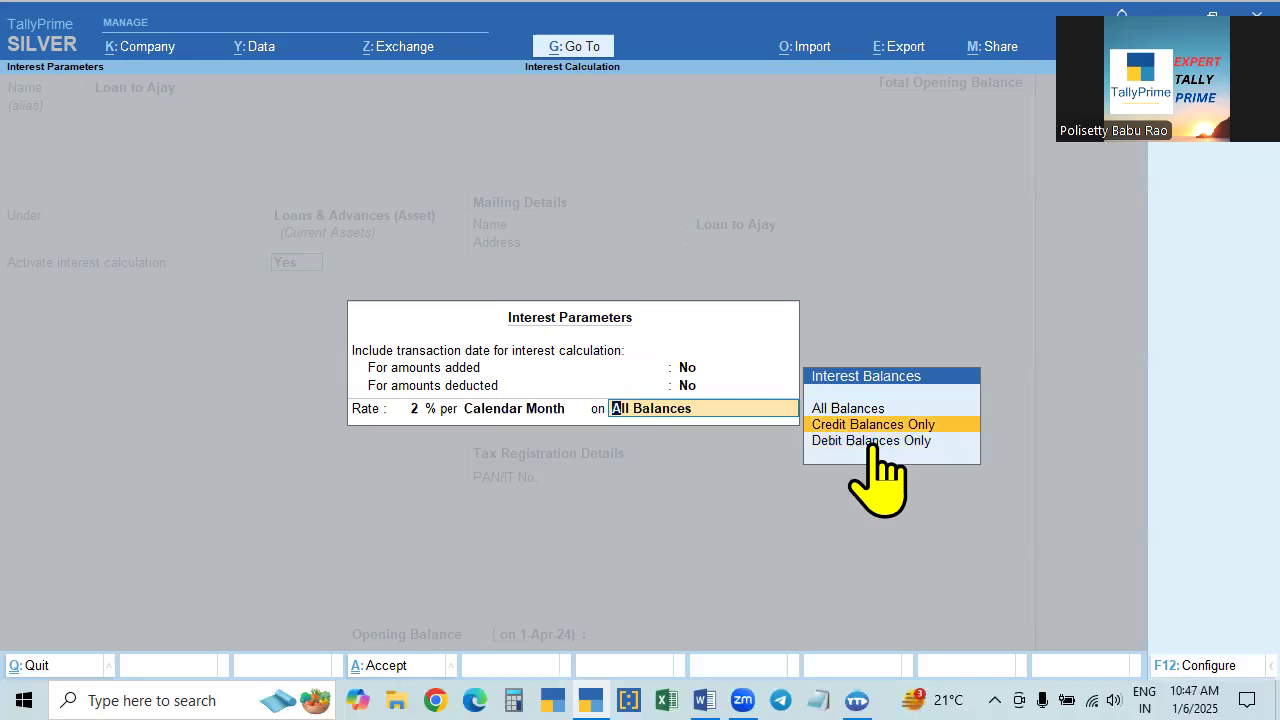
{"action": "key", "text": "Up"}
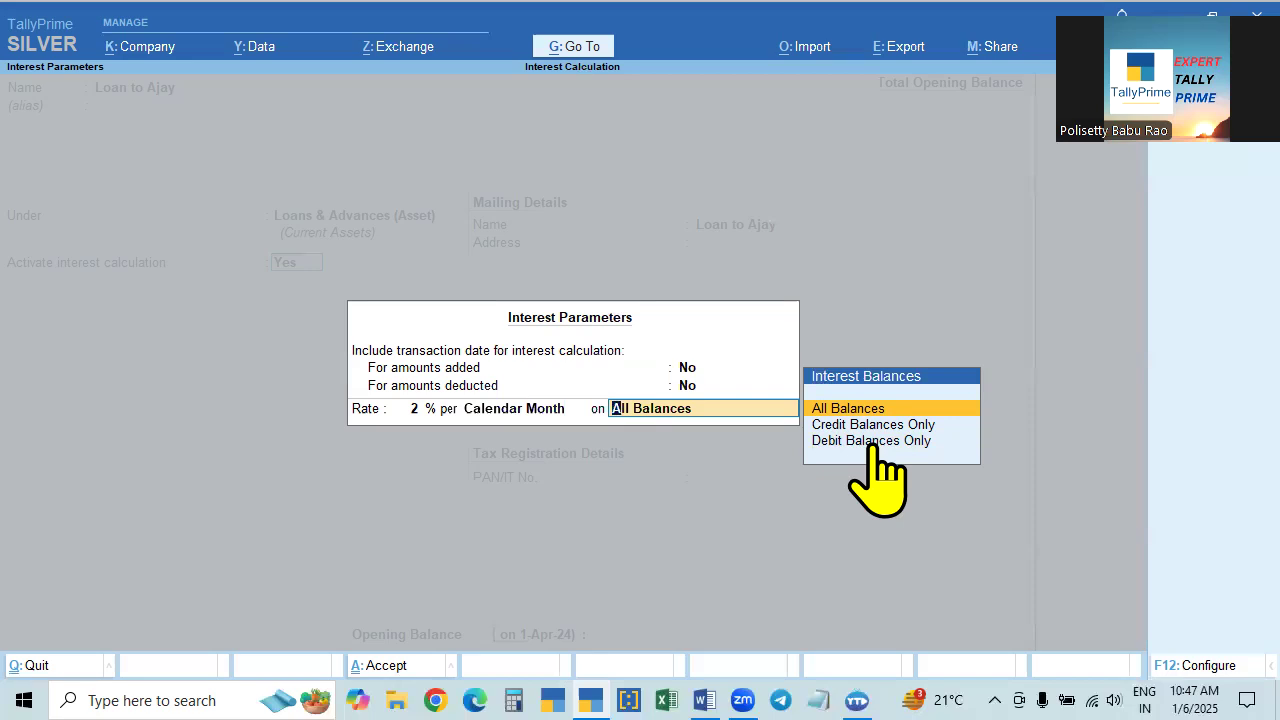
{"action": "key", "text": "Down"}
{"action": "key", "text": "Down"}
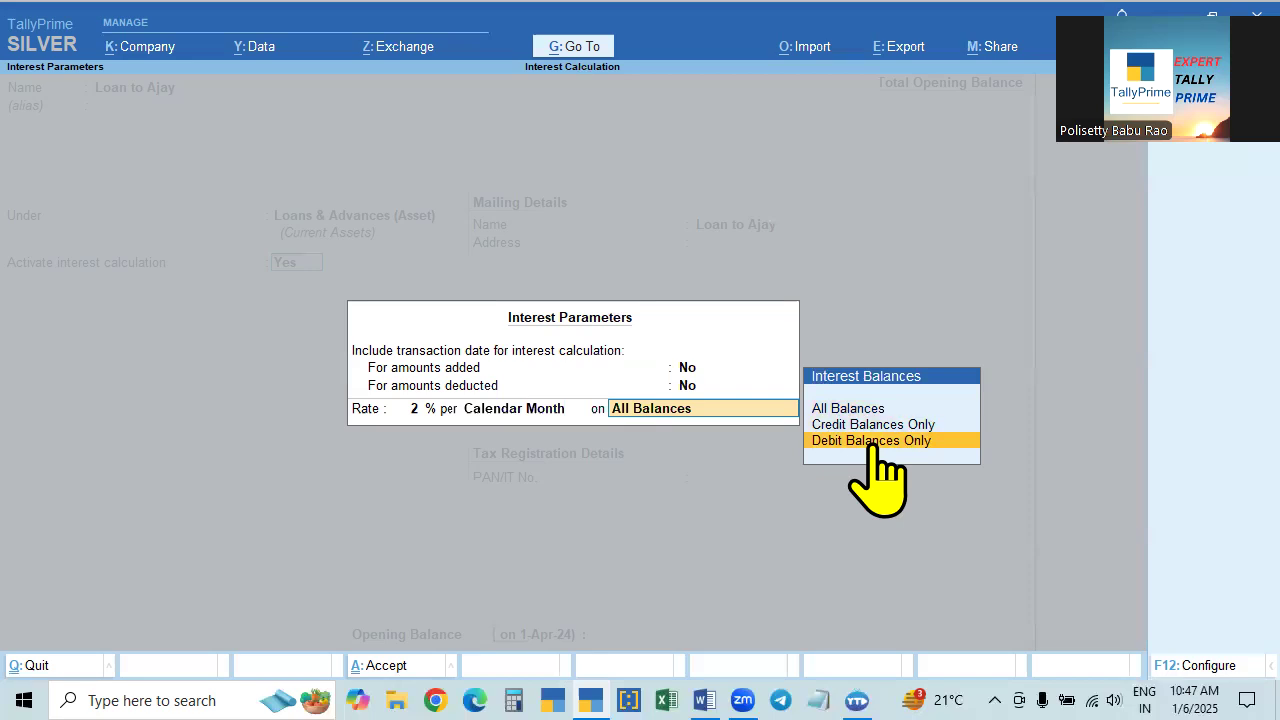
{"action": "key", "text": "Up"}
{"action": "key", "text": "Up"}
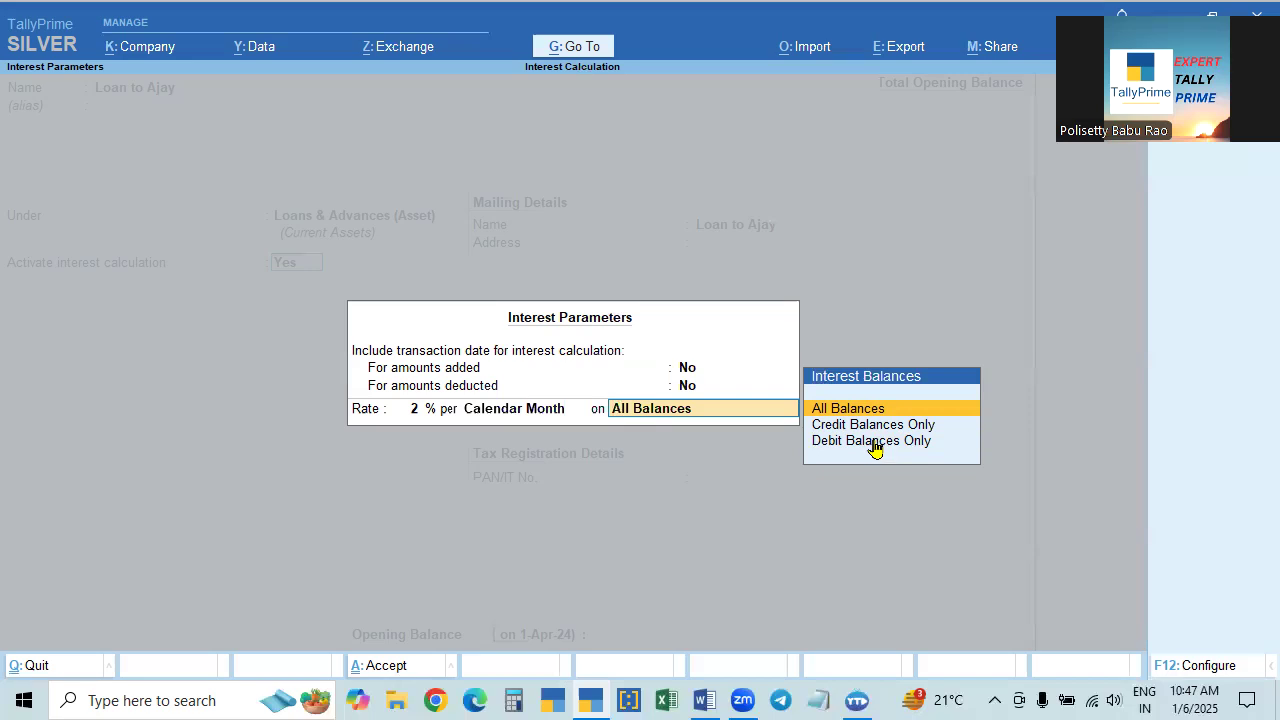
{"action": "left_click", "coordinate": [876, 428]}
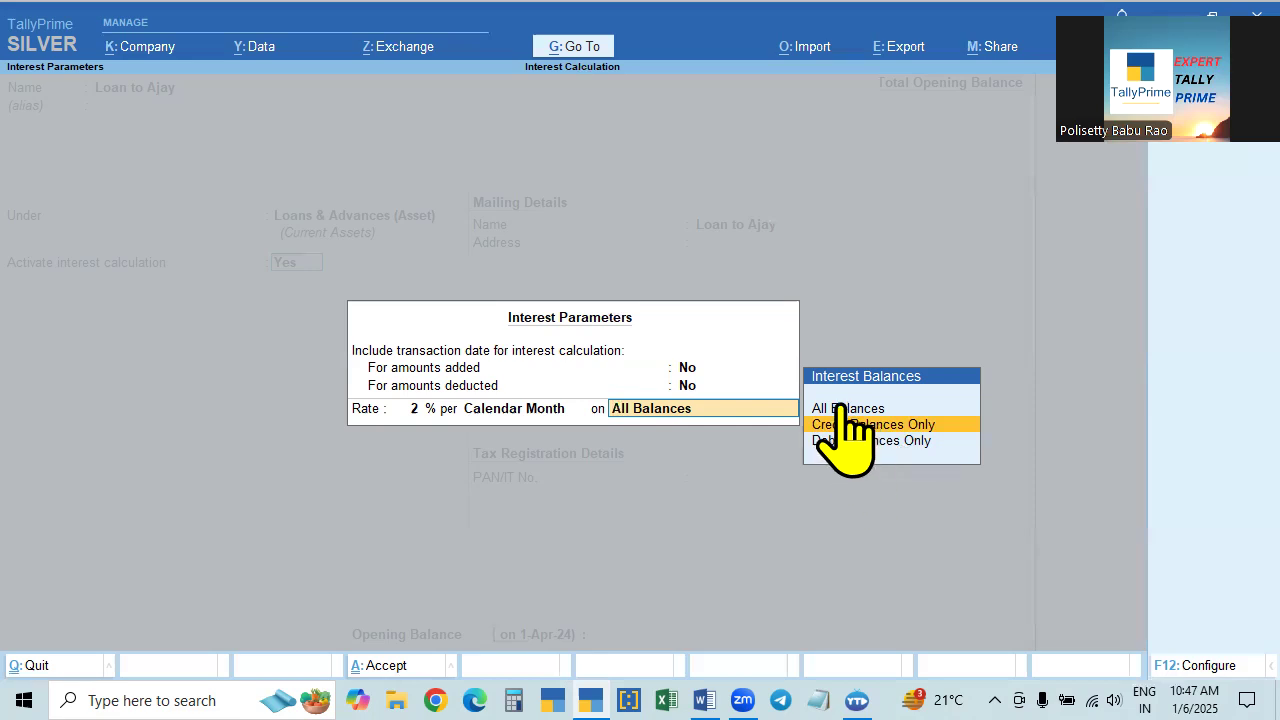
{"action": "left_click", "coordinate": [847, 443]}
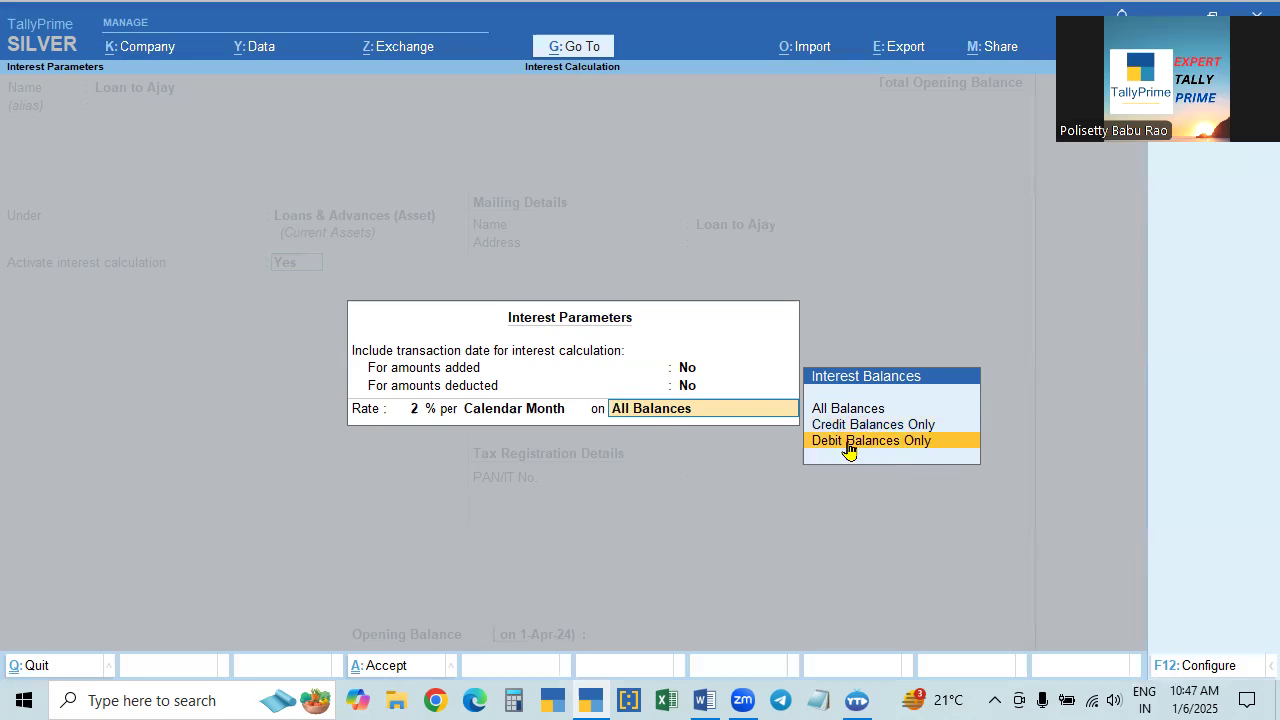
{"action": "left_click", "coordinate": [849, 450]}
{"action": "key", "text": "Return"}
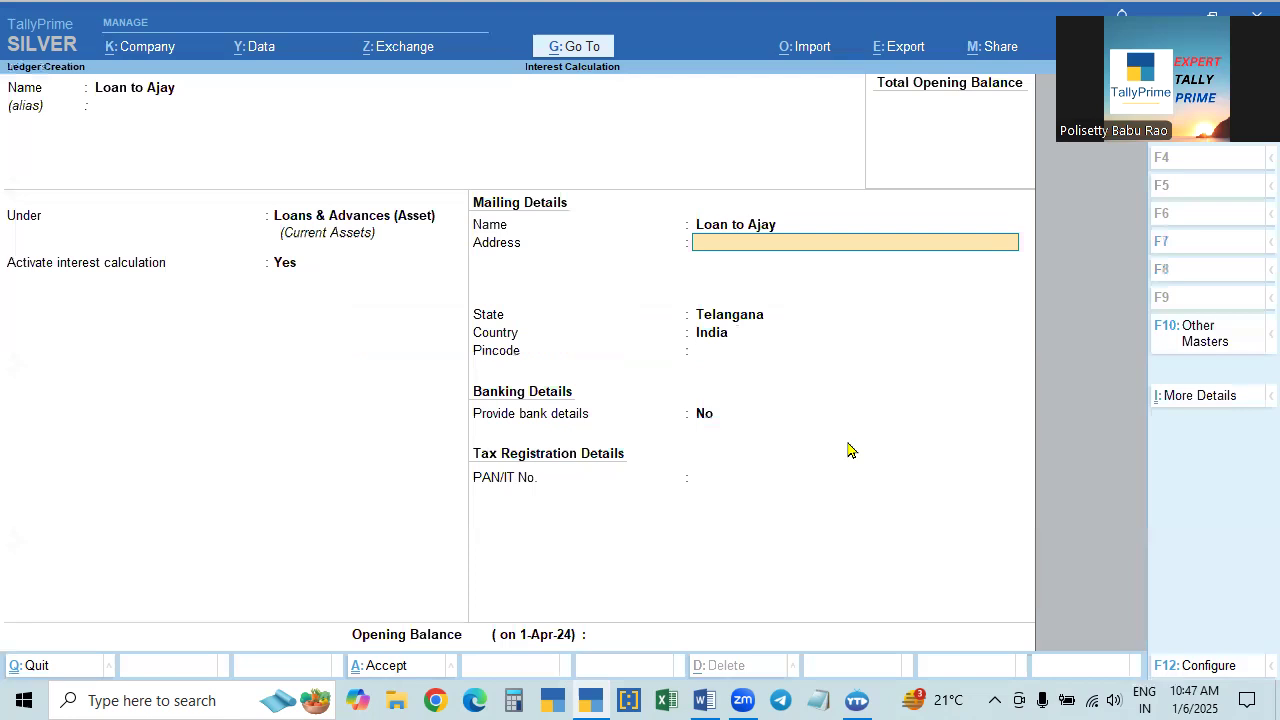
- Recheck the activated interest calculation settings and save the new loan ledger
{"action": "left_click", "coordinate": [285, 264]}
{"action": "key", "text": "Return"}
{"action": "key", "text": "Return"}
{"action": "key", "text": "Return"}
{"action": "key", "text": "Return"}
{"action": "key", "text": "Return"}
{"action": "key", "text": "Return"}
{"action": "key", "text": "Return"}
{"action": "key", "text": "ctrl+a"}
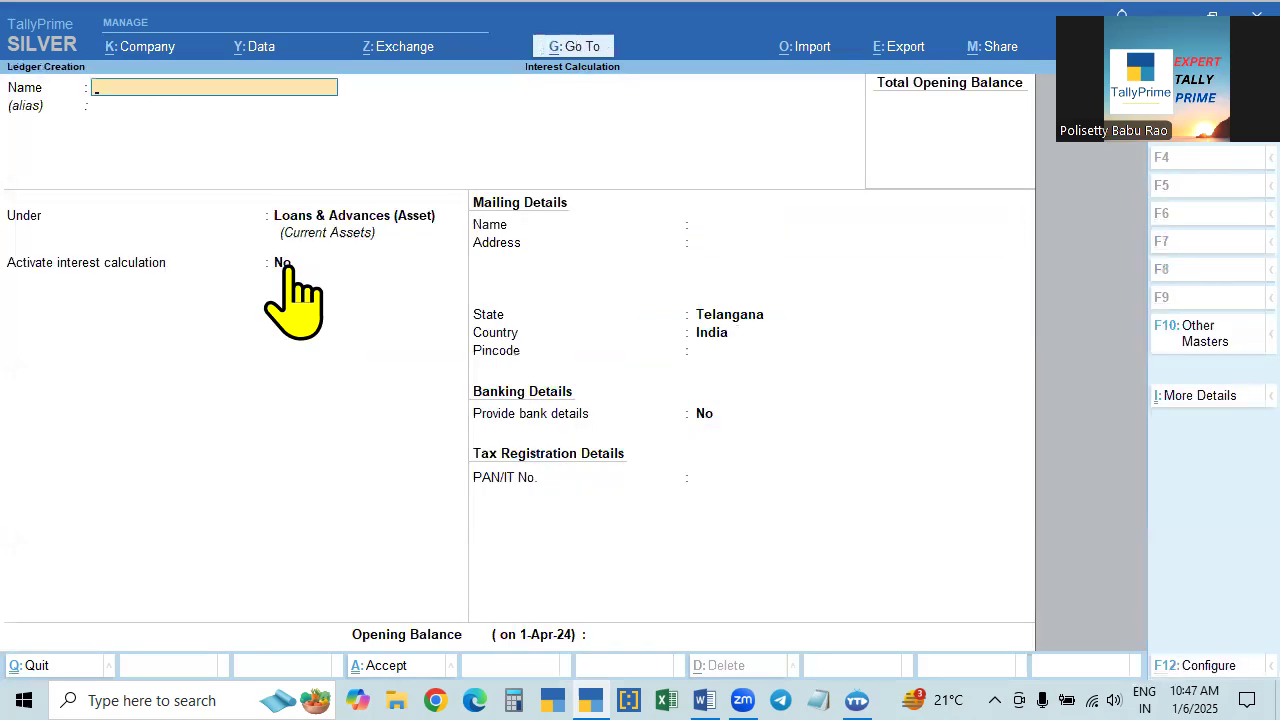
- Leave ledger creation, check the list of ledgers for the new loan ledger, and return to the Gateway of Tally
{"action": "key", "text": "Escape"}
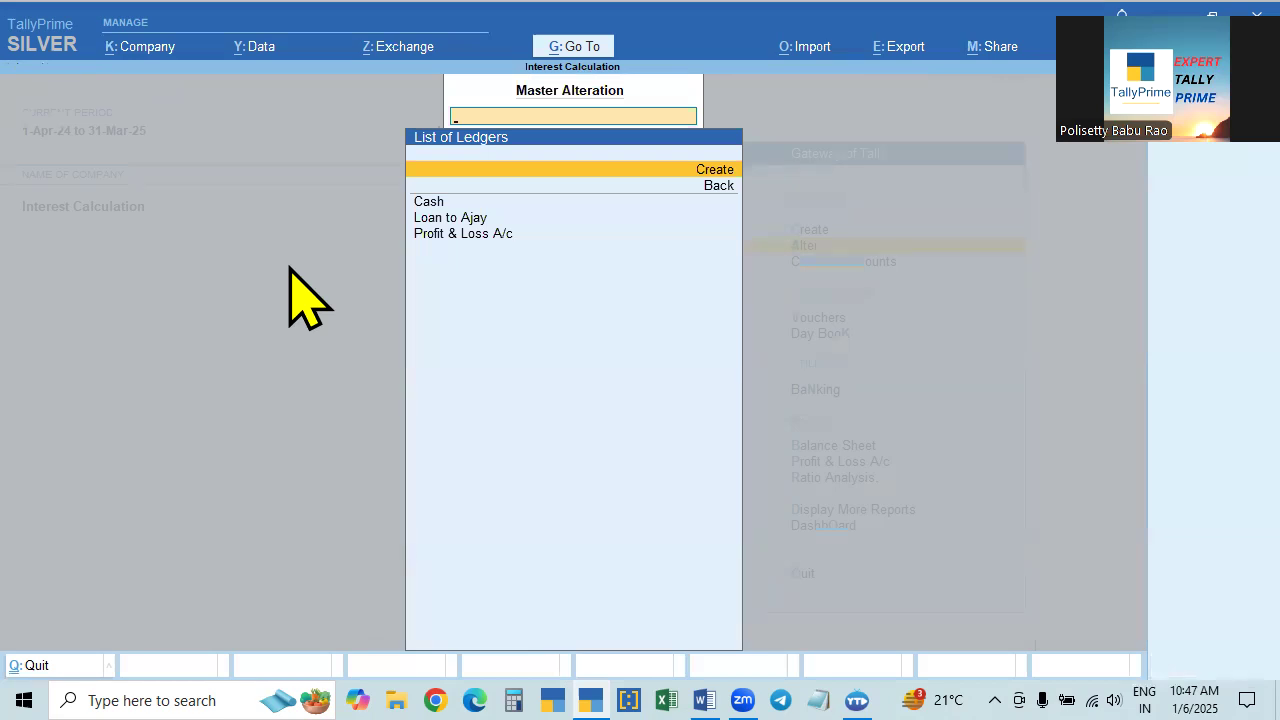
{"action": "key", "text": "Down"}
{"action": "key", "text": "Down"}
{"action": "key", "text": "Down"}
{"action": "key", "text": "Down"}
{"action": "key", "text": "Up"}
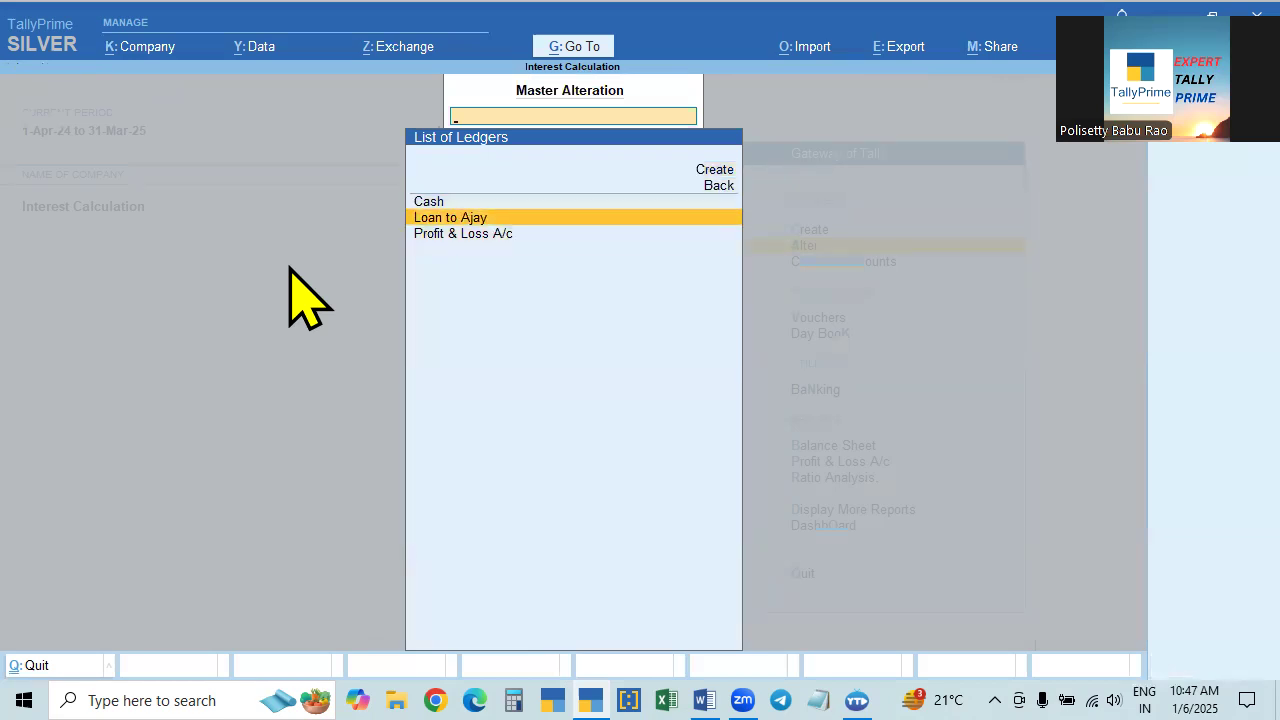
{"action": "key", "text": "Escape"}
{"action": "key", "text": "Escape"}
{"action": "key", "text": "Escape"}
{"action": "key", "text": "Escape"}
- Open accounting voucher creation and switch the voucher type to Payment
{"action": "key", "text": "Up"}
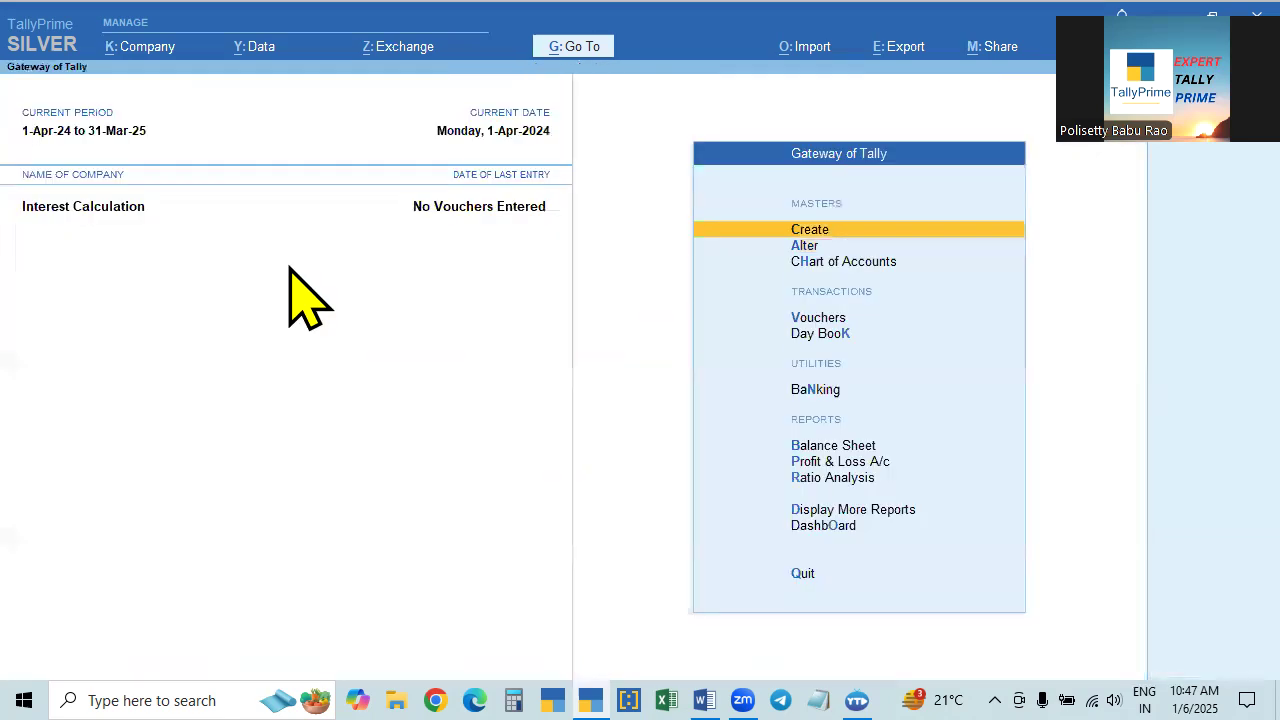
{"action": "key", "text": "Down"}
{"action": "key", "text": "Down"}
{"action": "key", "text": "Down"}
{"action": "key", "text": "Up"}
{"action": "key", "text": "Down"}
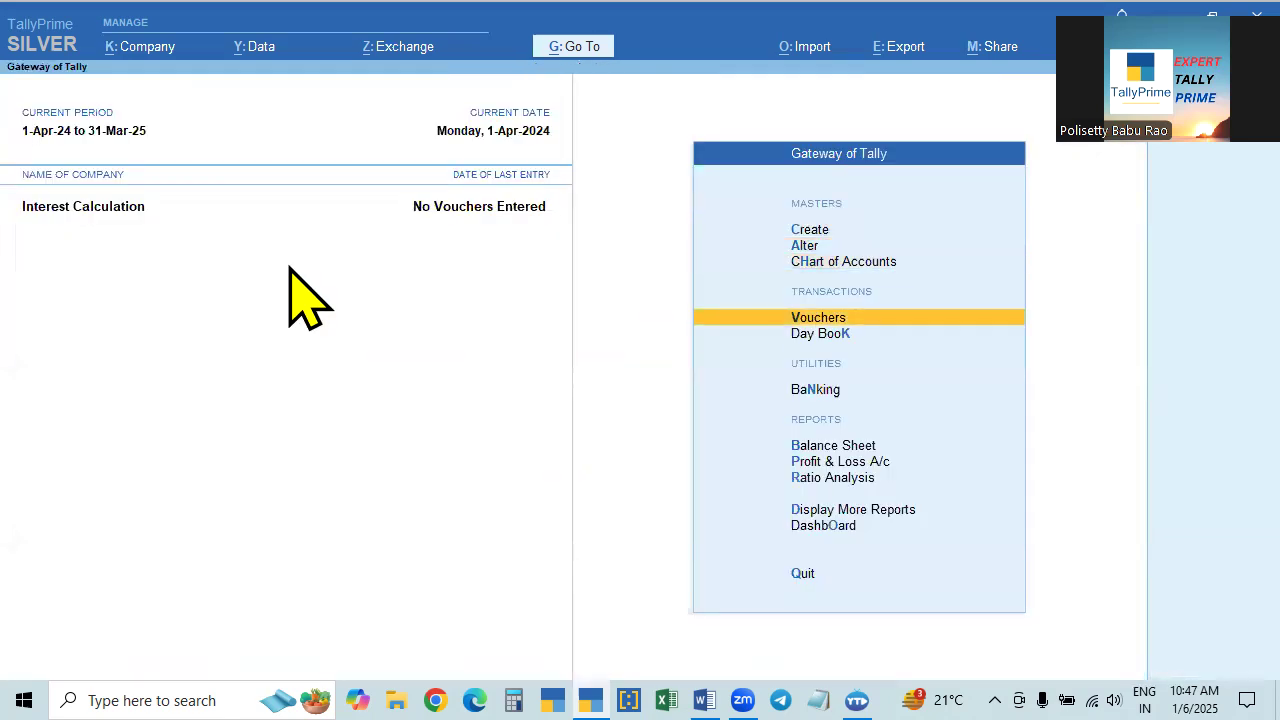
{"action": "key", "text": "Return"}
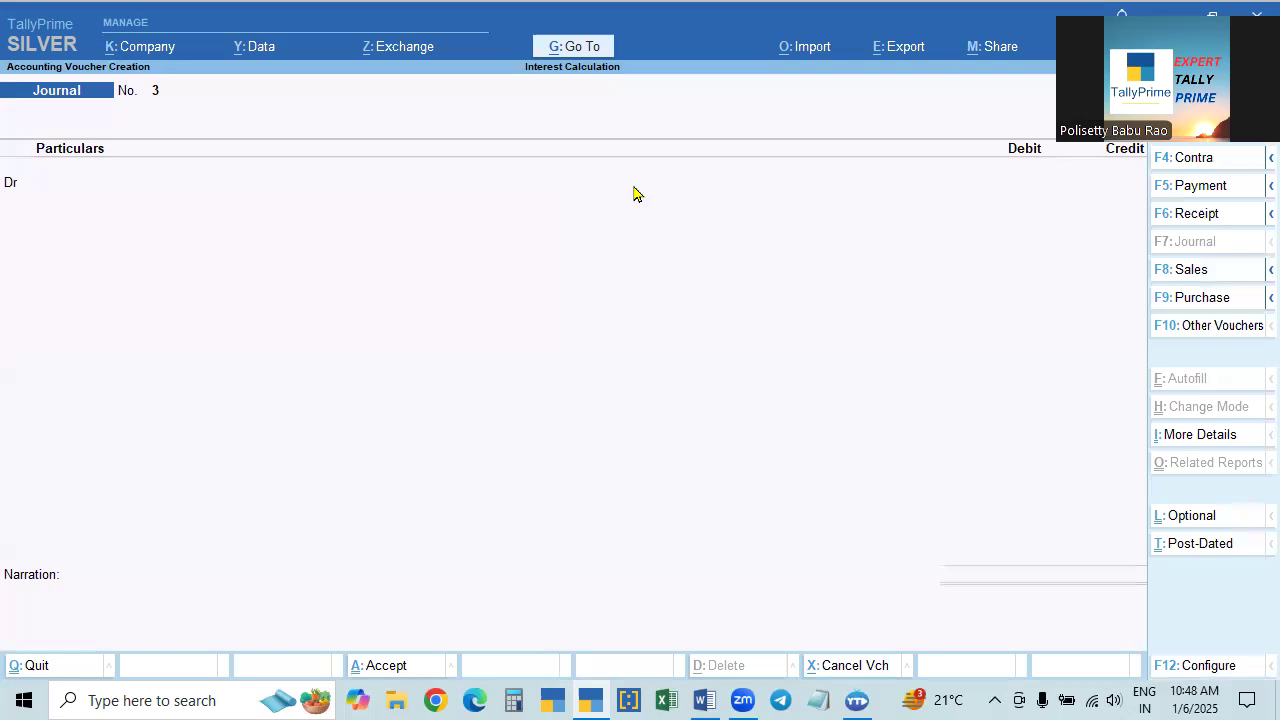
{"action": "left_click", "coordinate": [72, 432]}
{"action": "left_click", "coordinate": [755, 395]}
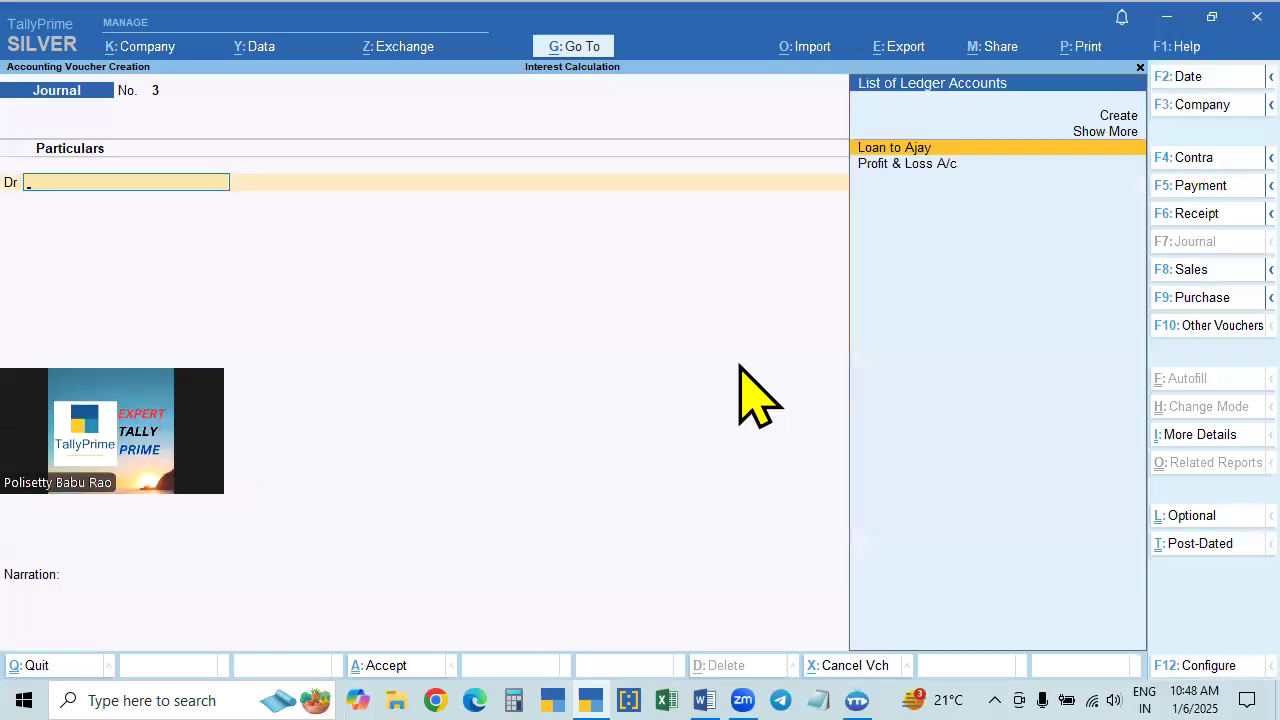
{"action": "left_click", "coordinate": [1195, 186]}
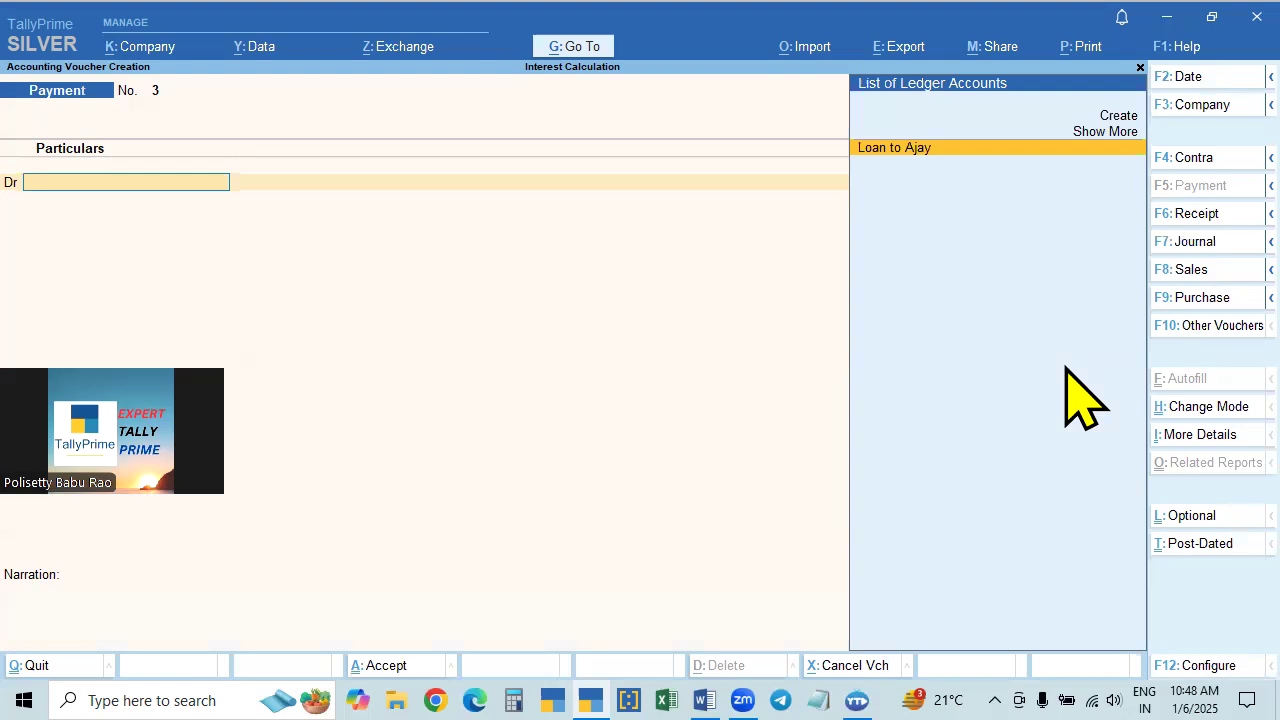
- Debit the loan ledger with 10,000 and credit Cash with the same amount in the payment voucher
{"action": "key", "text": "Return"}
{"action": "type", "text": "10000"}
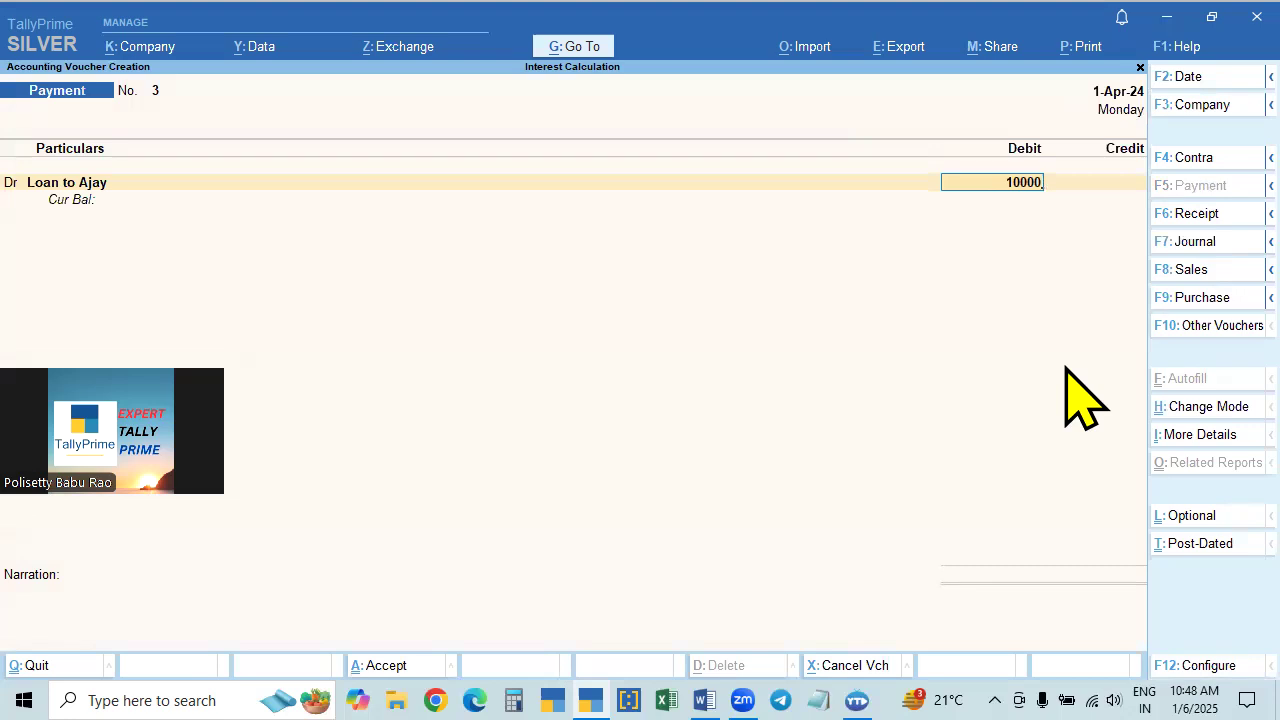
{"action": "key", "text": "Return"}
{"action": "key", "text": "c"}
{"action": "key", "text": "Return"}
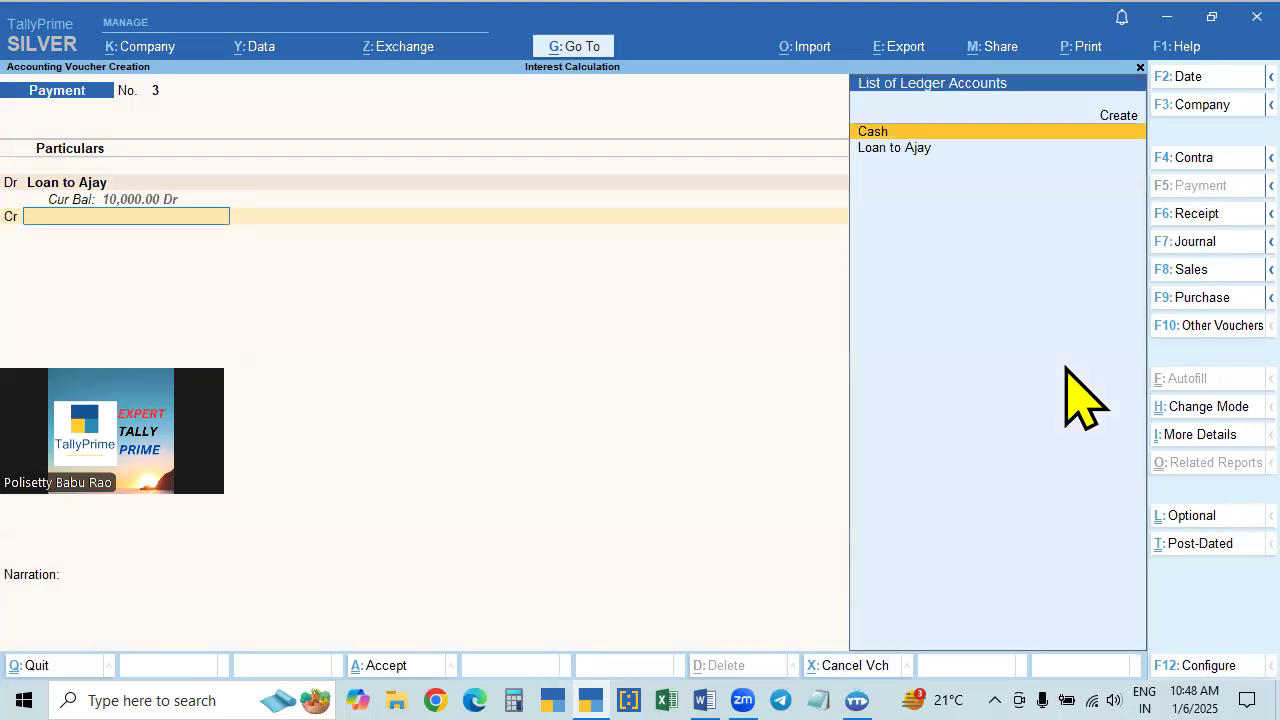
{"action": "type", "text": "cash"}
{"action": "key", "text": "Return"}
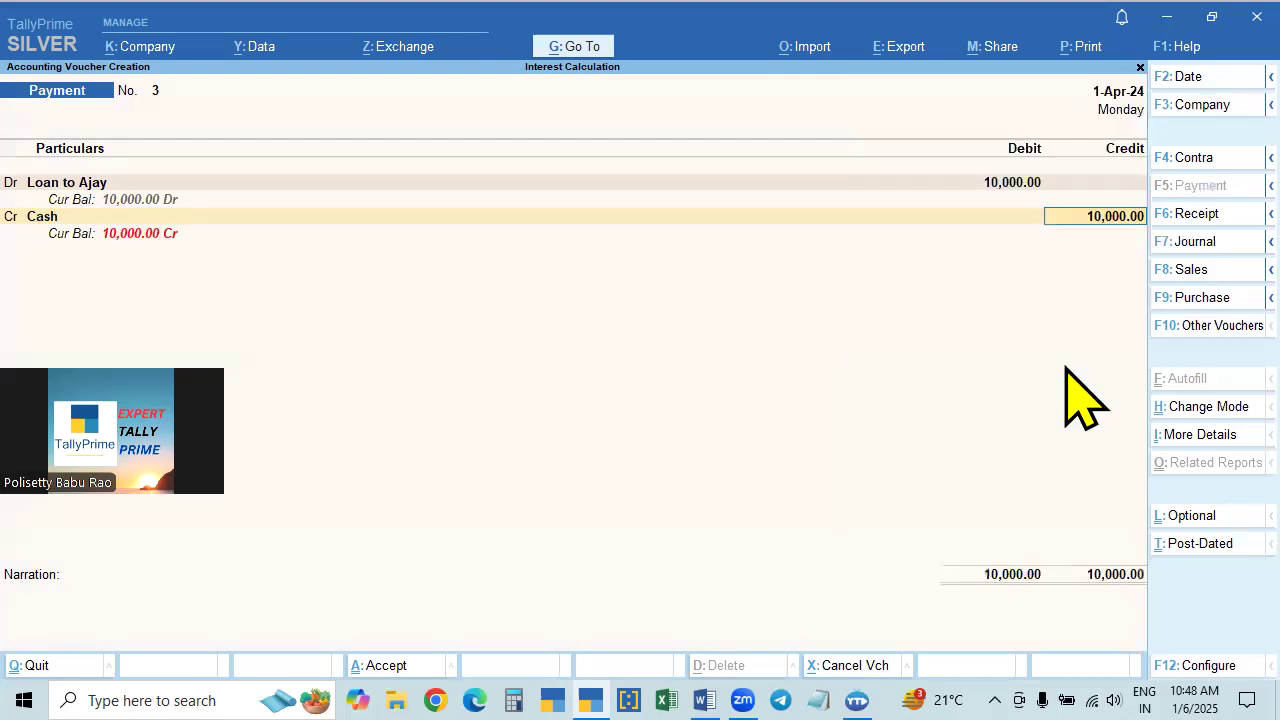
{"action": "key", "text": "Return"}
{"action": "key", "text": "Return"}
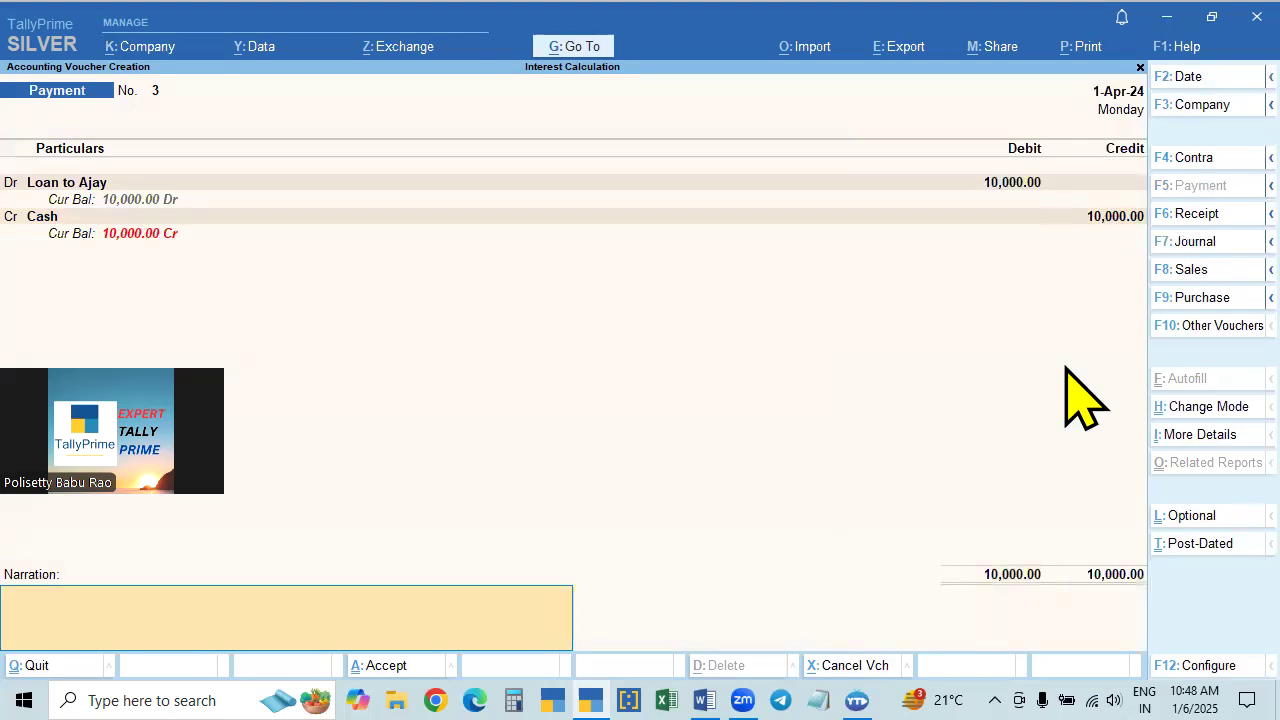
{"action": "key", "text": "BackSpace"}
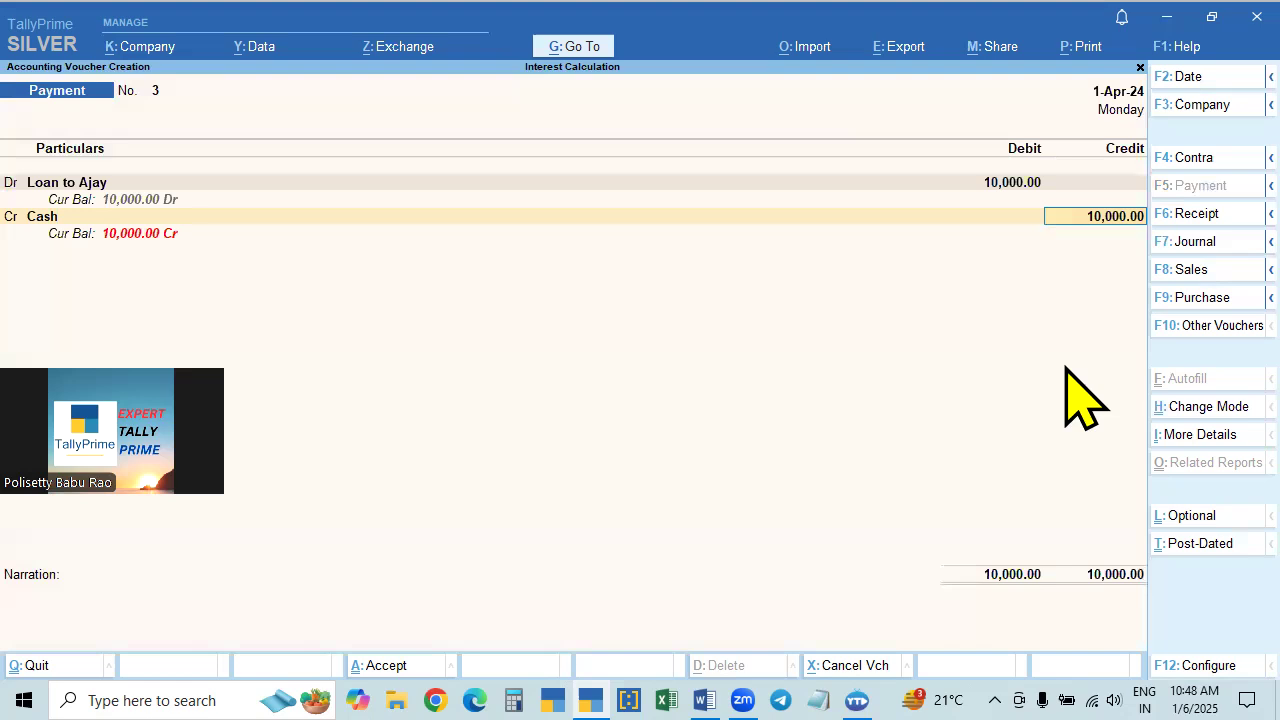
{"action": "key", "text": "Return"}
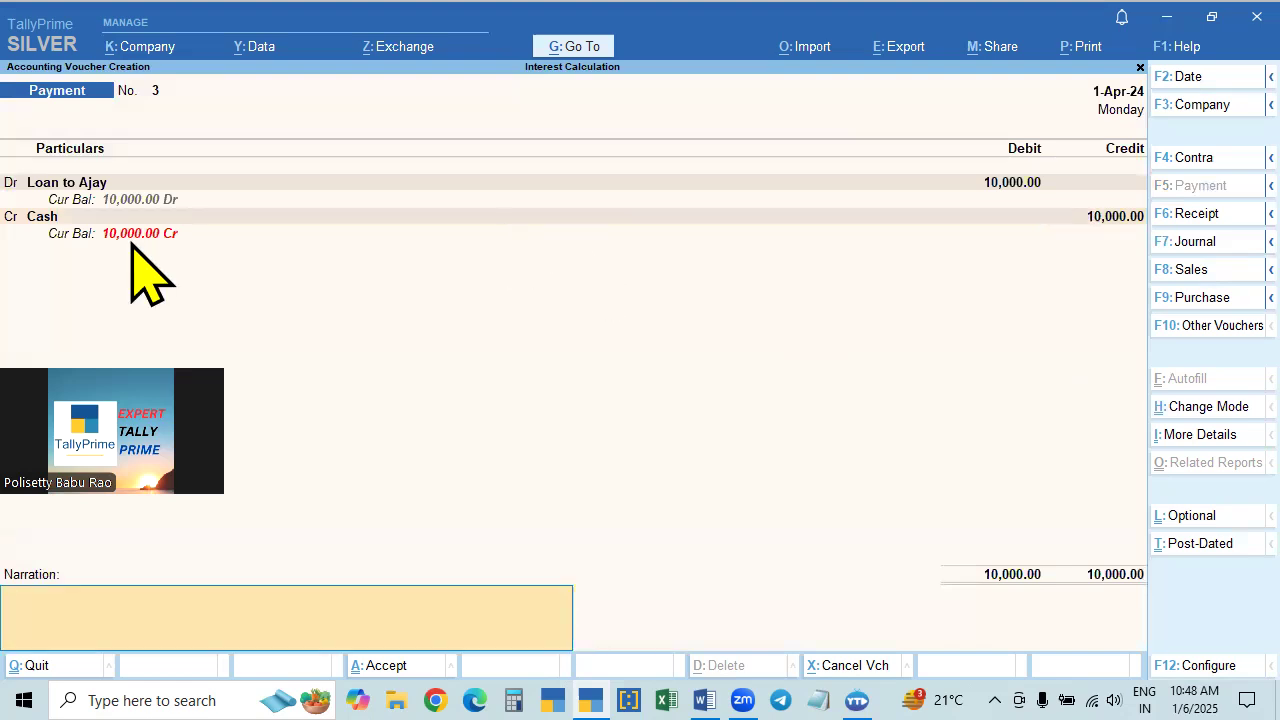
- Add the narration "being loan given" and save the payment voucher
{"action": "type", "text": "loan given"}
{"action": "key", "text": "BackSpace"}
{"action": "key", "text": "BackSpace"}
{"action": "key", "text": "BackSpace"}
{"action": "key", "text": "BackSpace"}
{"action": "key", "text": "BackSpace"}
{"action": "key", "text": "BackSpace"}
{"action": "key", "text": "BackSpace"}
{"action": "key", "text": "BackSpace"}
{"action": "key", "text": "BackSpace"}
{"action": "key", "text": "BackSpace"}
{"action": "type", "text": "being loan given"}
{"action": "key", "text": "Return"}
{"action": "key", "text": "Return"}
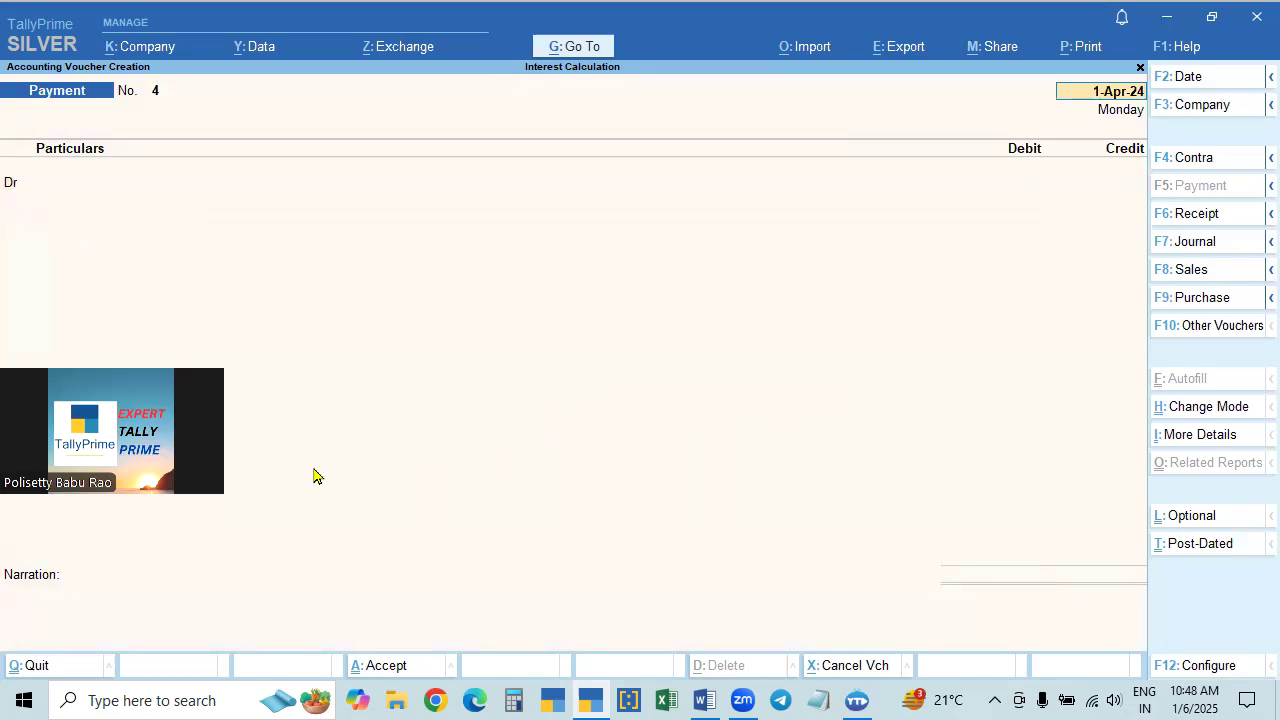
{"action": "key", "text": "Return"}
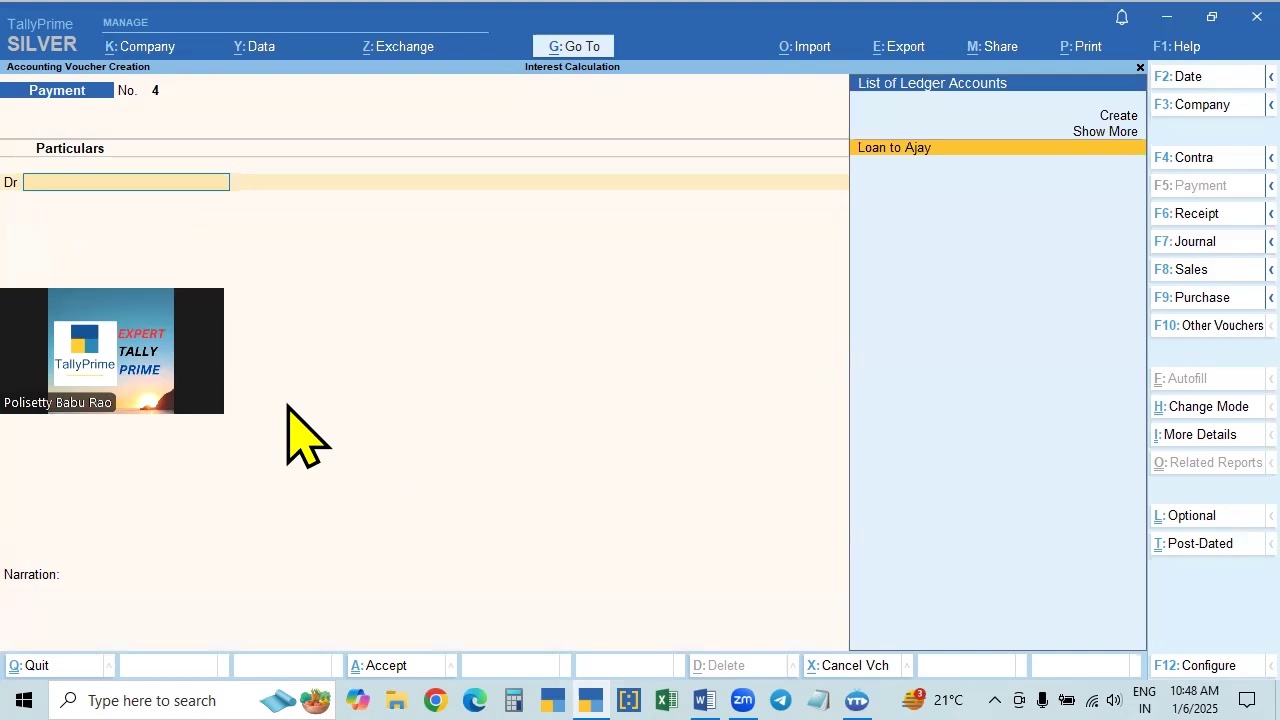
{"action": "left_click", "coordinate": [572, 485]}
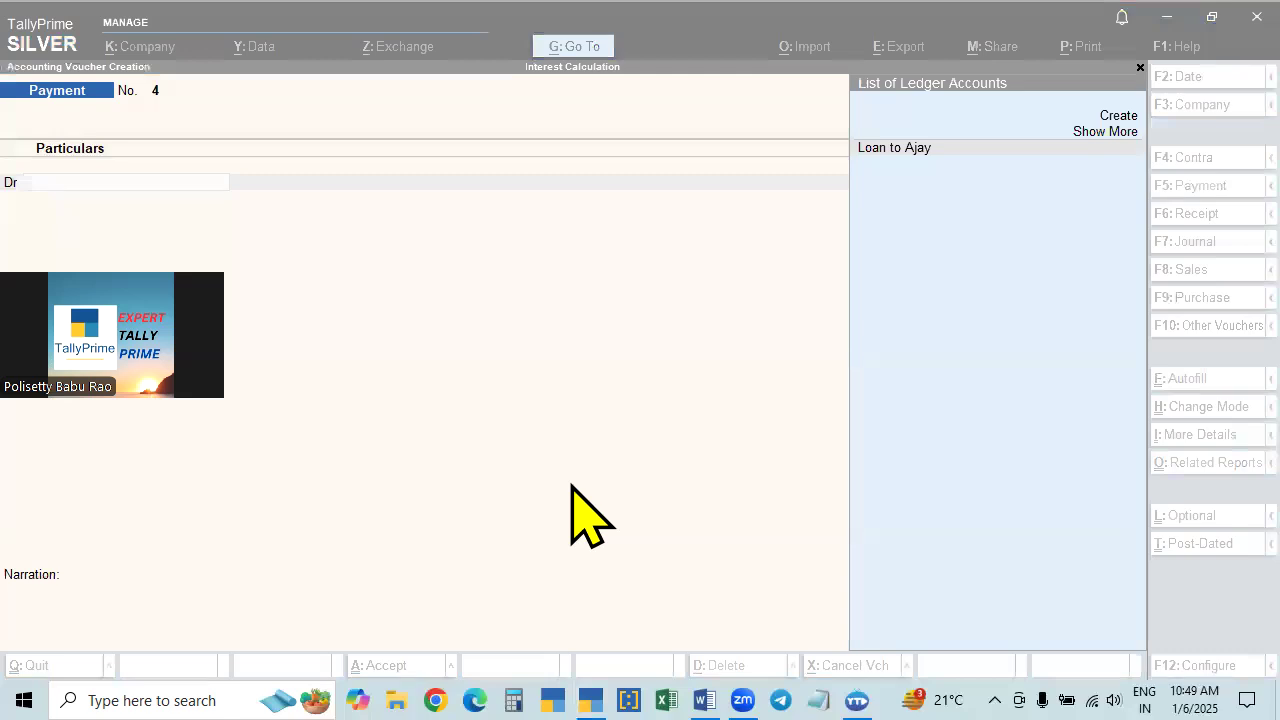
{"action": "left_click", "coordinate": [574, 487]}
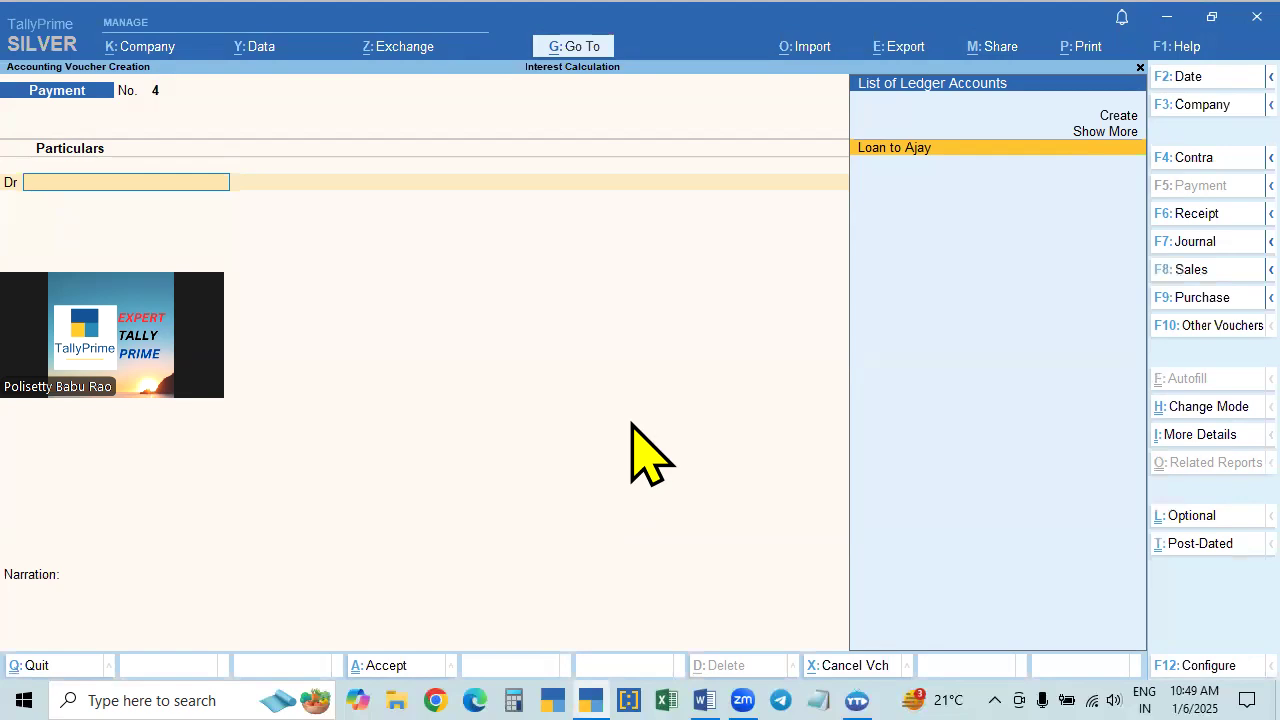
- Leave voucher creation and open the Statements of Accounts reports
{"action": "key", "text": "Escape"}
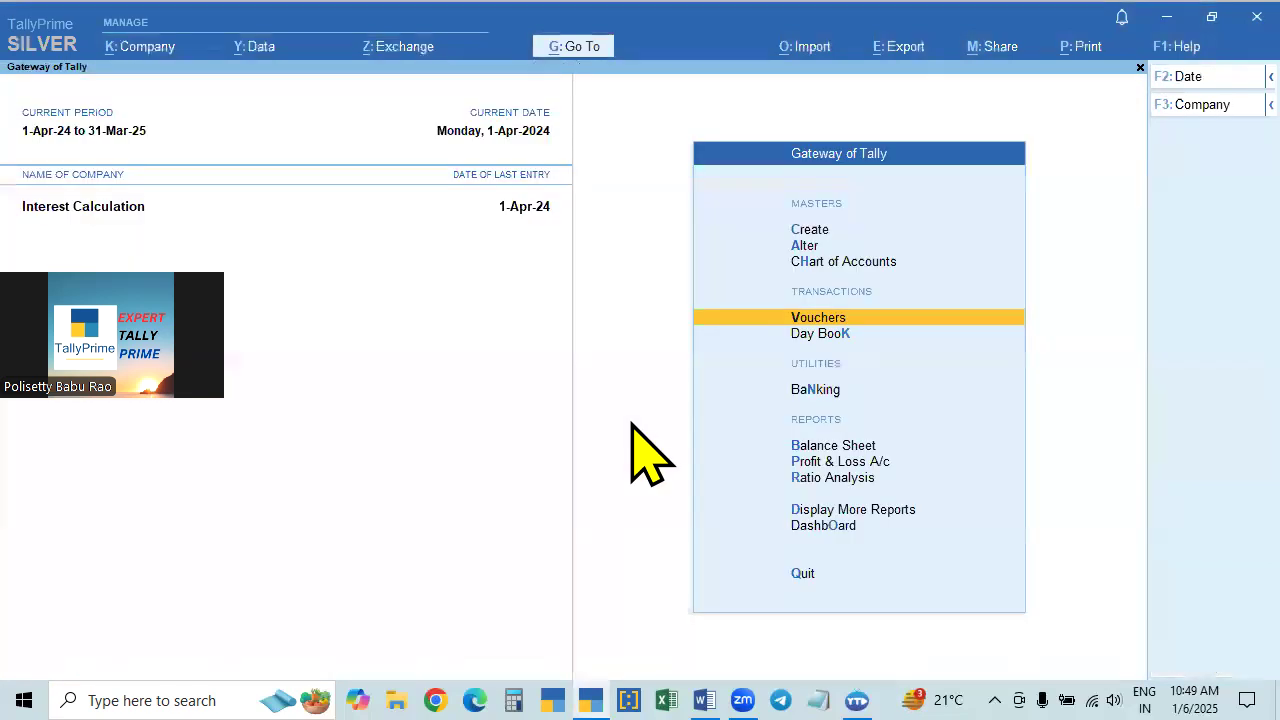
{"action": "key", "text": "Down"}
{"action": "key", "text": "Down"}
{"action": "key", "text": "Down"}
{"action": "key", "text": "Down"}
{"action": "key", "text": "Down"}
{"action": "key", "text": "Down"}
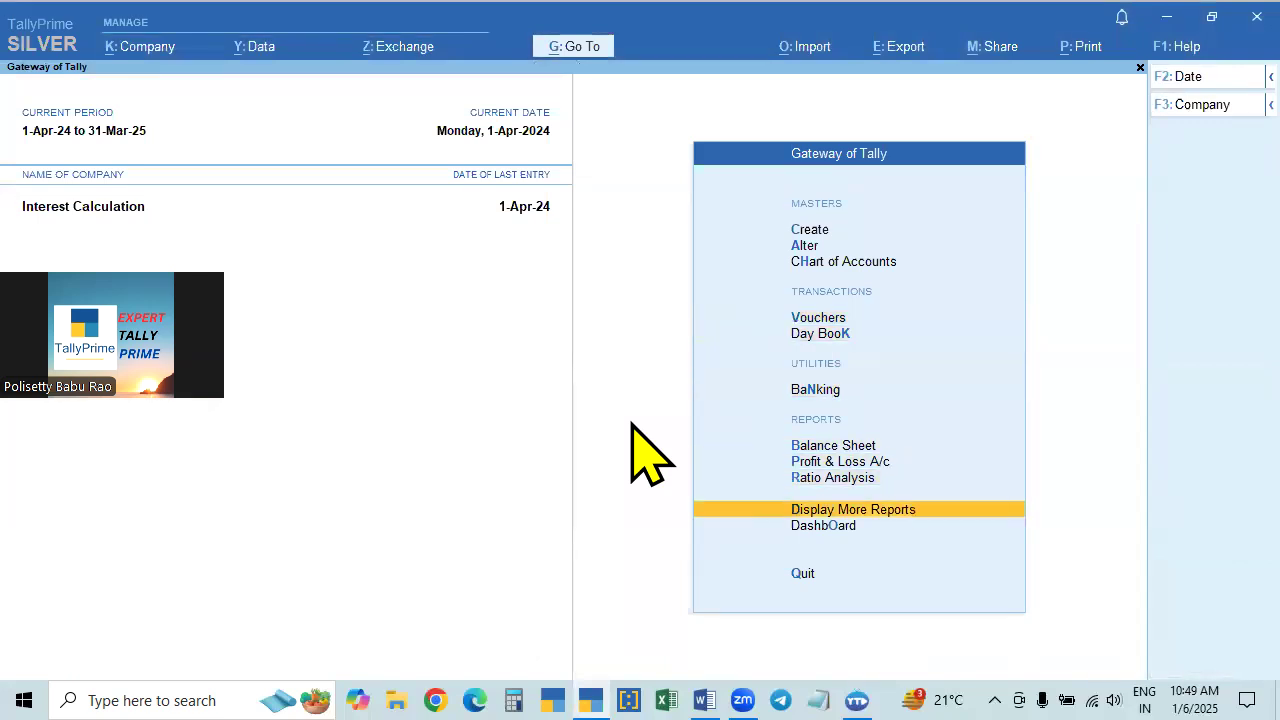
{"action": "key", "text": "Return"}
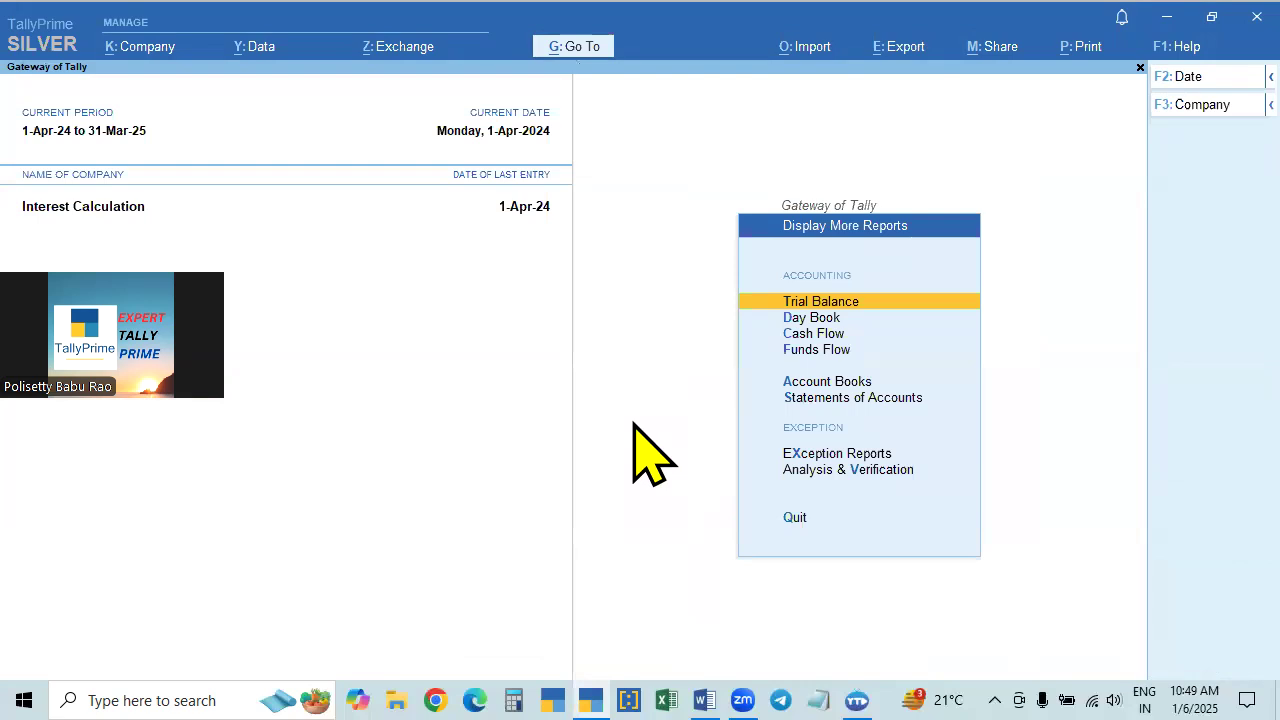
{"action": "key", "text": "Down"}
{"action": "key", "text": "Down"}
{"action": "key", "text": "Down"}
{"action": "key", "text": "Down"}
{"action": "key", "text": "Down"}
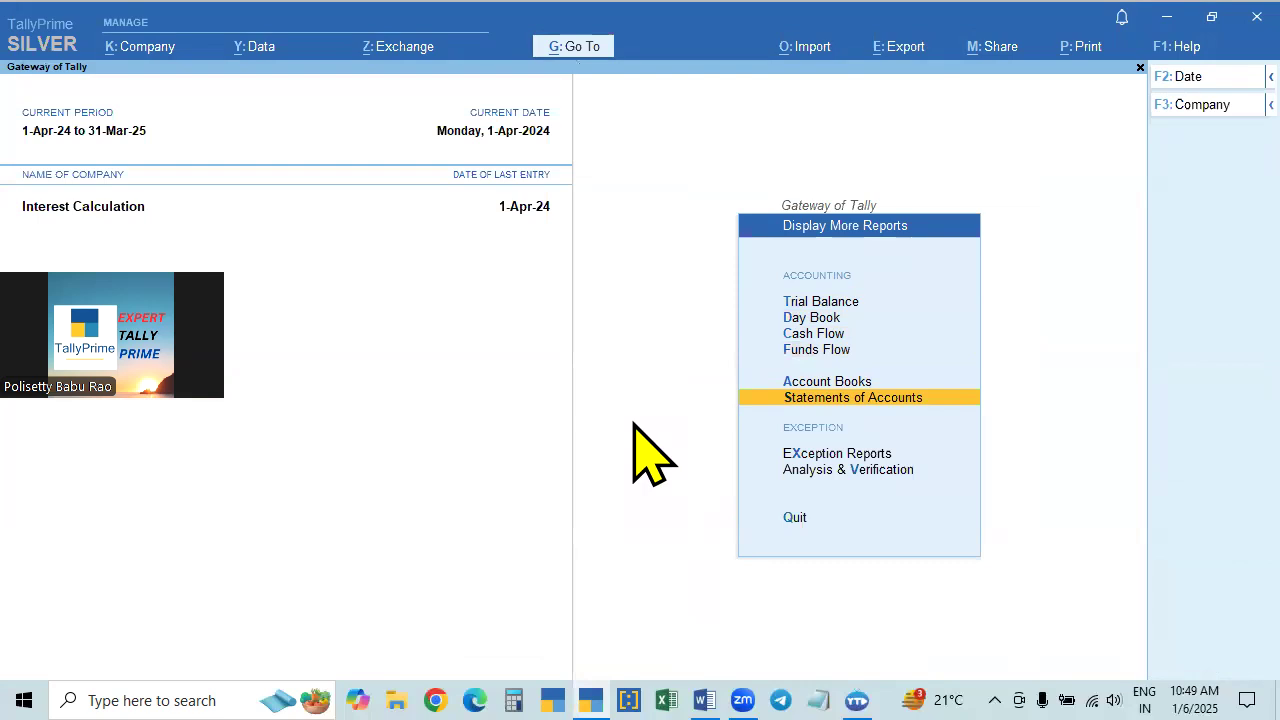
{"action": "key", "text": "Return"}
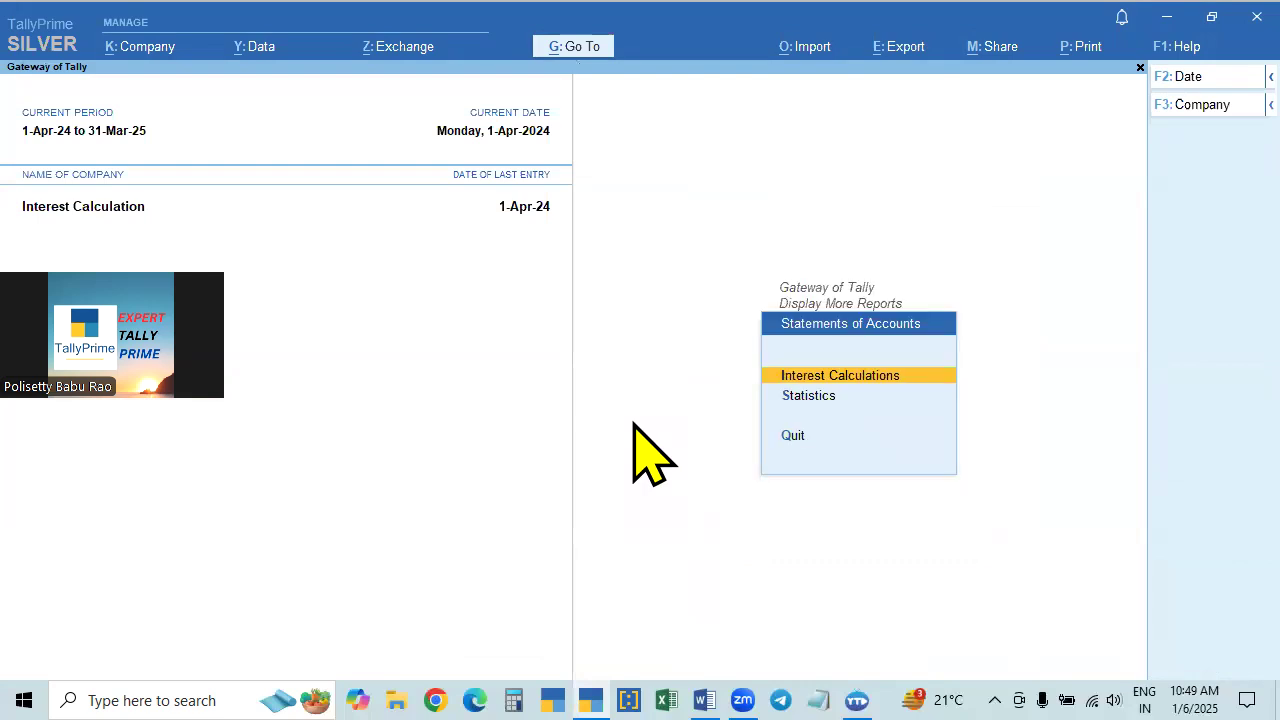
- Review the company features, including the interest calculation setting, and close them without saving changes
{"action": "key", "text": "Up"}
{"action": "key", "text": "Up"}
{"action": "key", "text": "Up"}
{"action": "key", "text": "F11"}
{"action": "key", "text": "Down"}
{"action": "key", "text": "Down"}
{"action": "key", "text": "Down"}
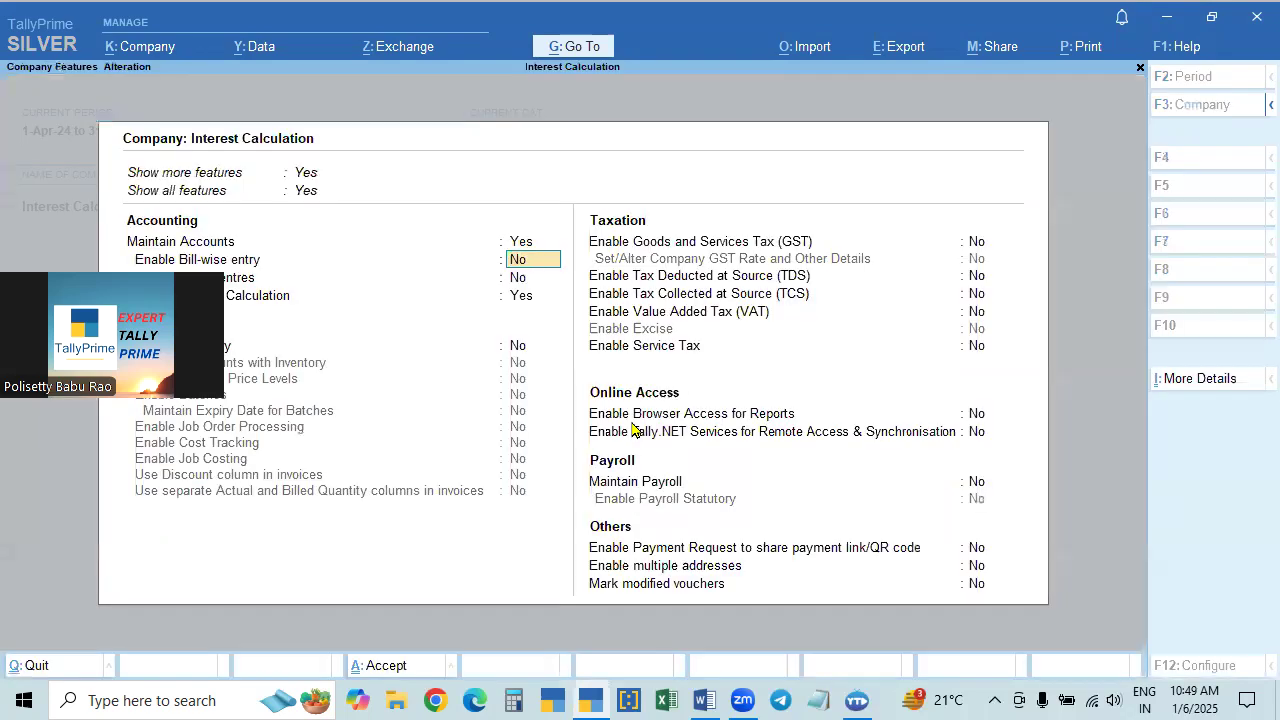
{"action": "key", "text": "BackSpace"}
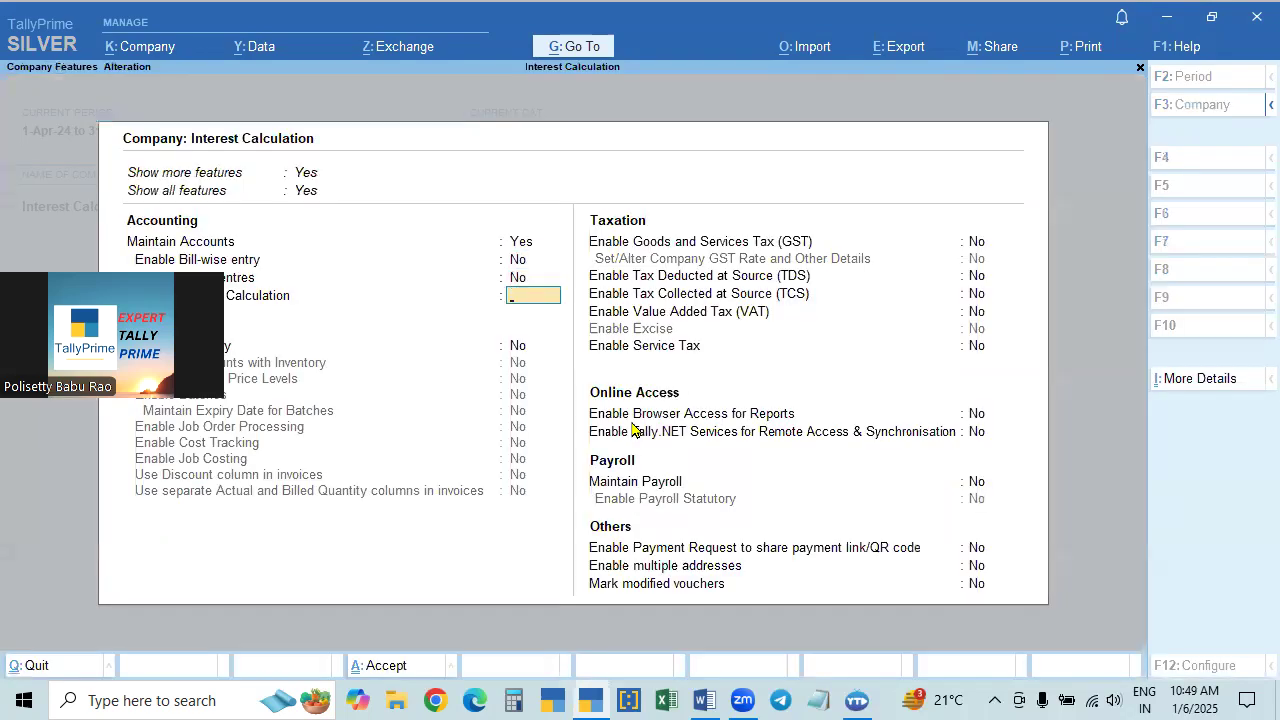
{"action": "key", "text": "Escape"}
{"action": "key", "text": "Return"}
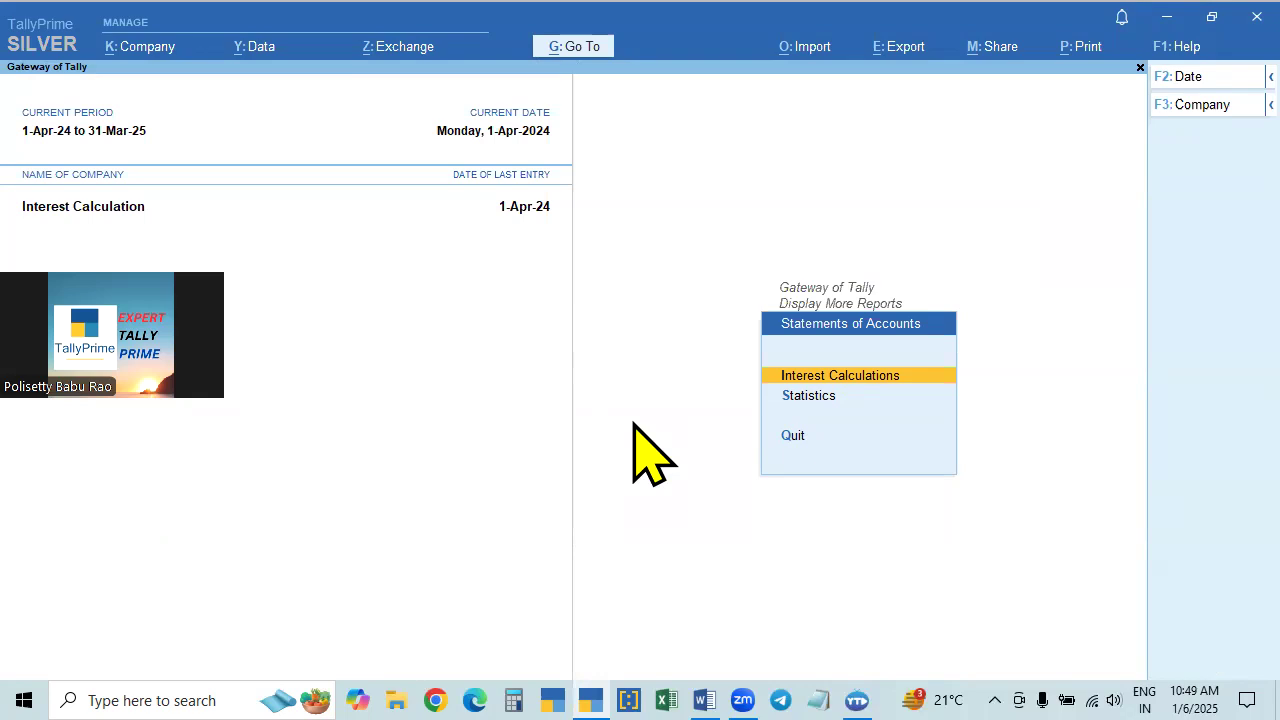
- Open the Interest Calculations reports and look over the receivable, payable and ledger choices
{"action": "key", "text": "Return"}
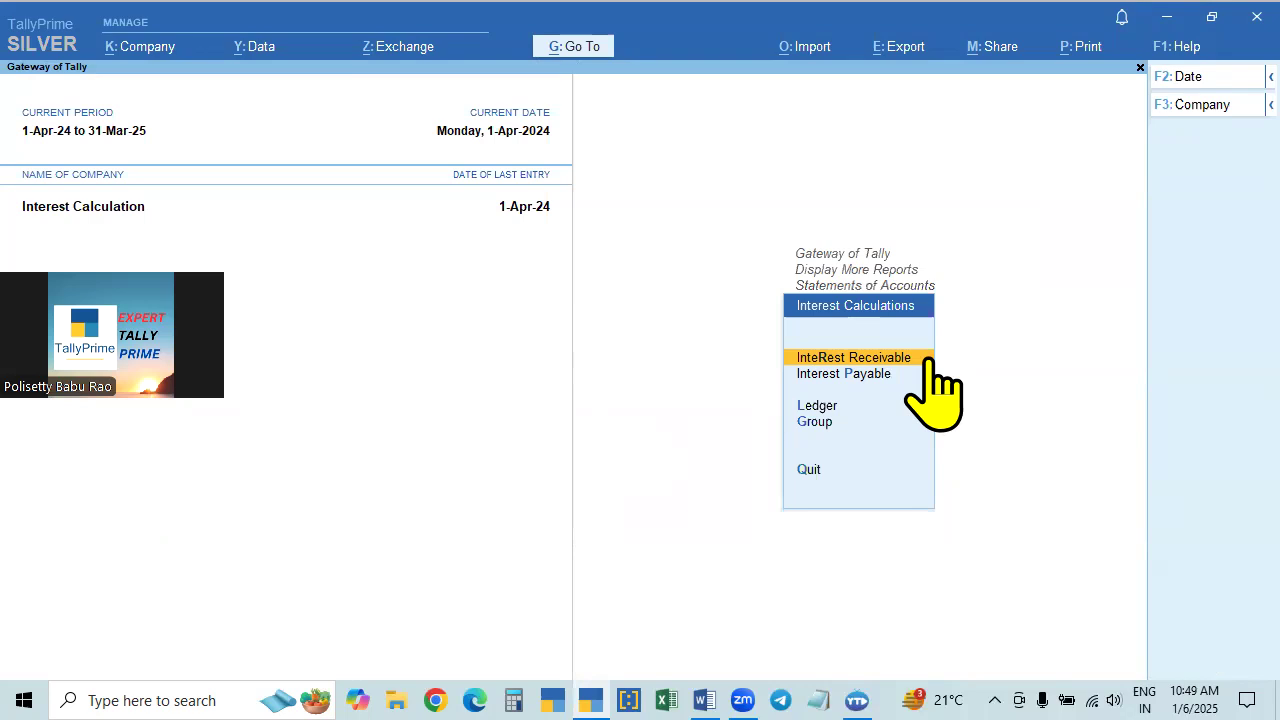
{"action": "left_click", "coordinate": [845, 375]}
{"action": "key", "text": "Escape"}
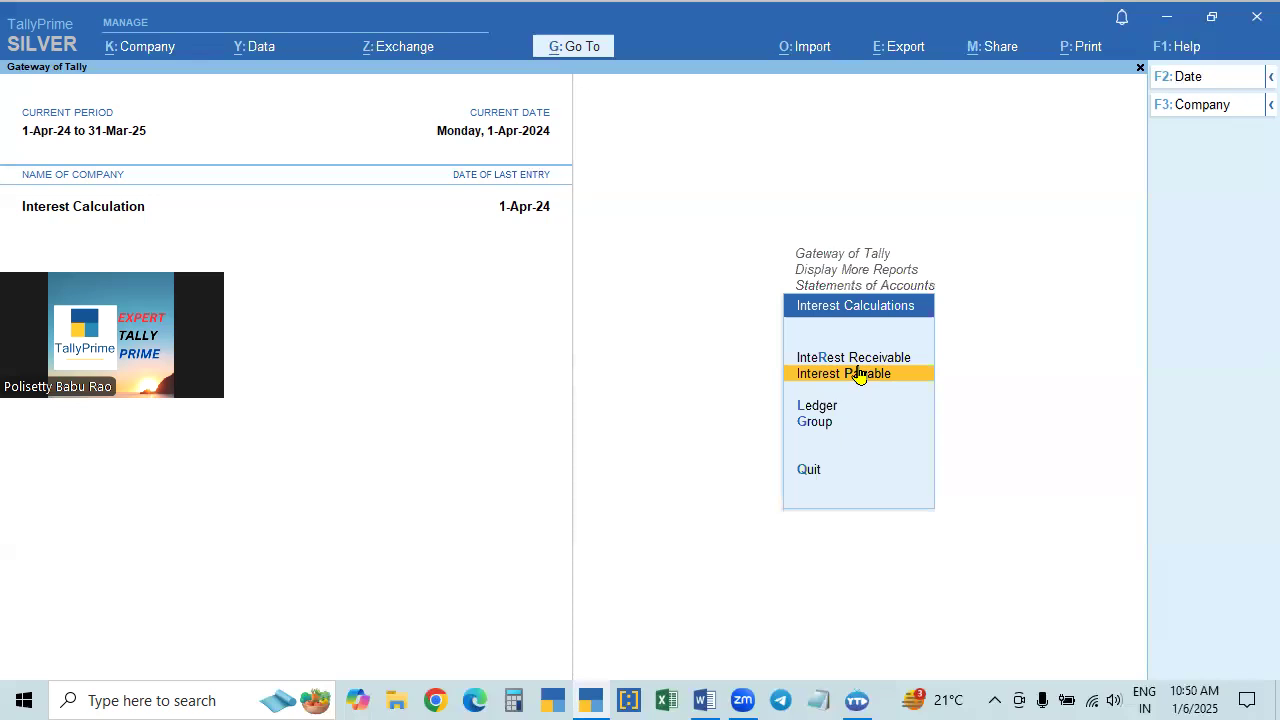
{"action": "key", "text": "Up"}
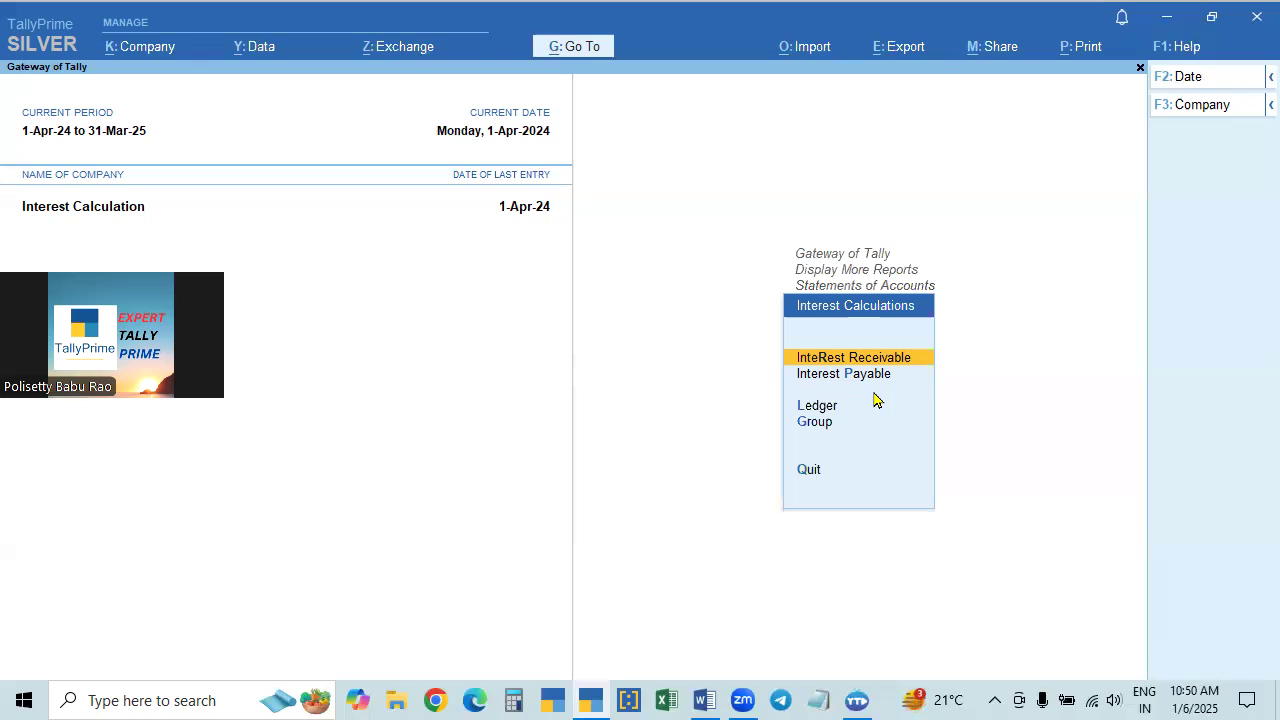
{"action": "key", "text": "Down"}
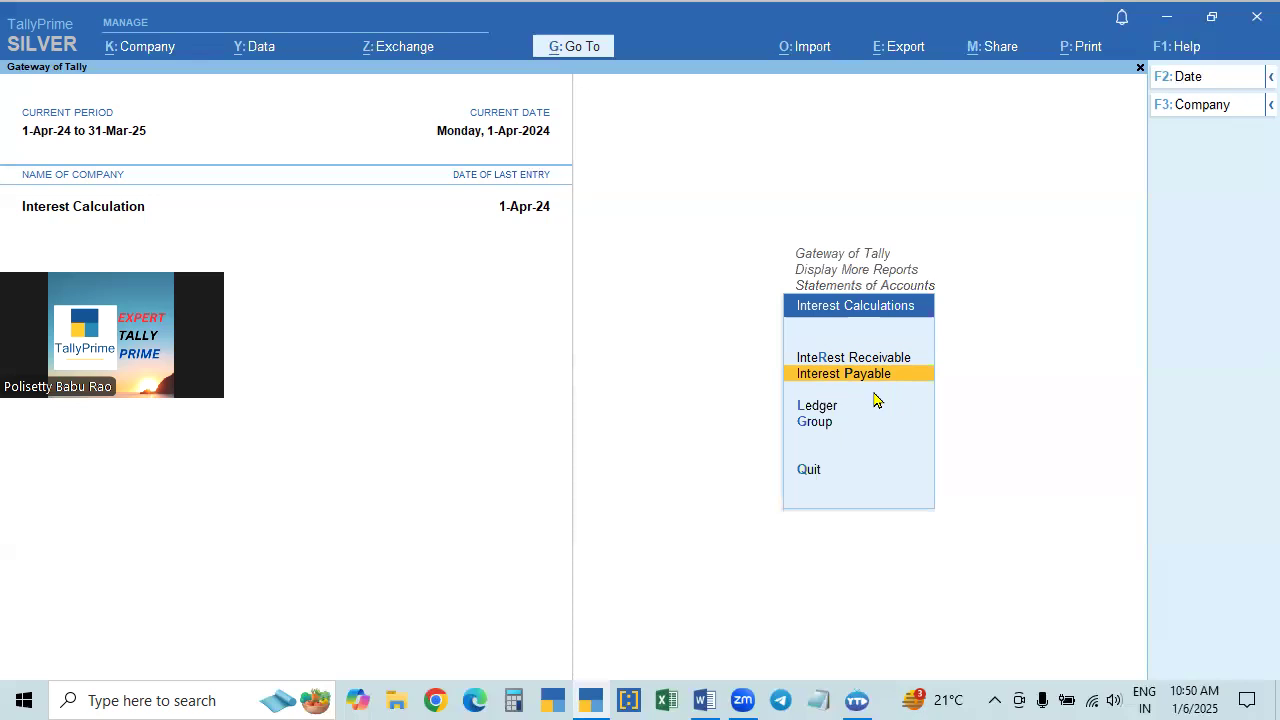
{"action": "key", "text": "Up"}
{"action": "key", "text": "Up"}
{"action": "key", "text": "Down"}
{"action": "key", "text": "Down"}
{"action": "key", "text": "Up"}
{"action": "key", "text": "Down"}
{"action": "key", "text": "Down"}
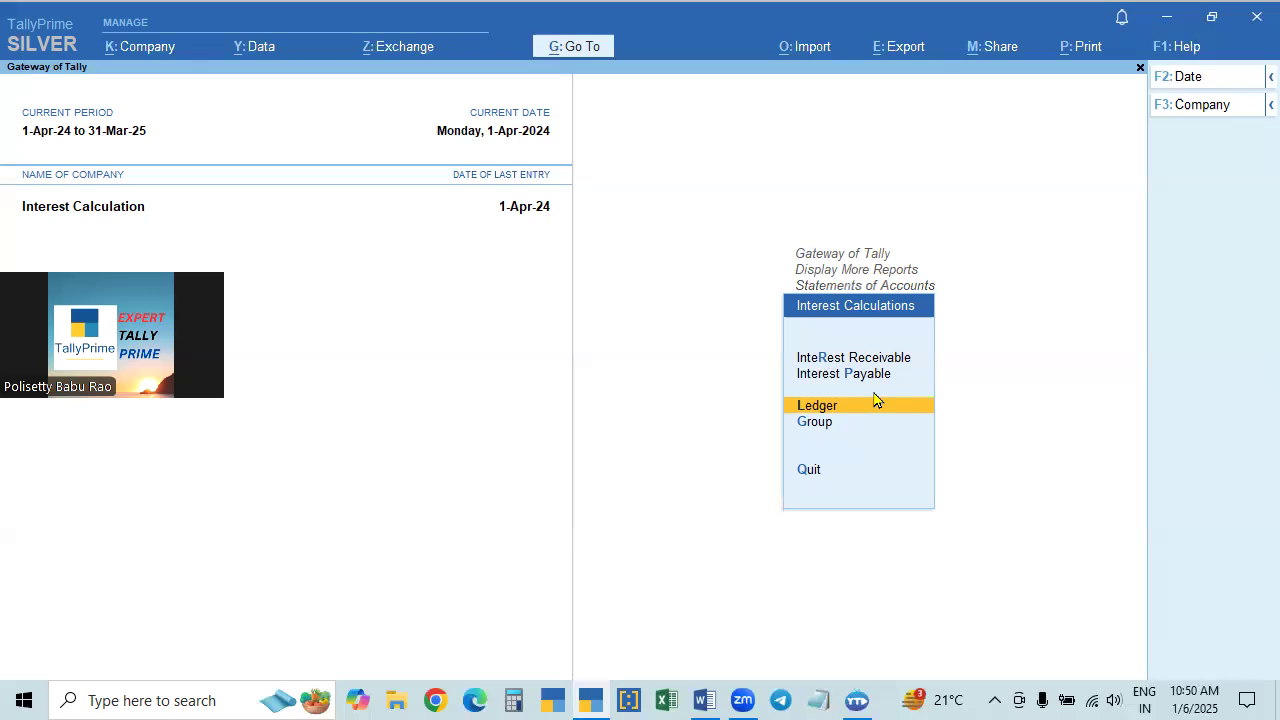
- Check the ledgers offered for ledger-wise interest calculation, and leave the list without choosing one
{"action": "left_click", "coordinate": [875, 400]}
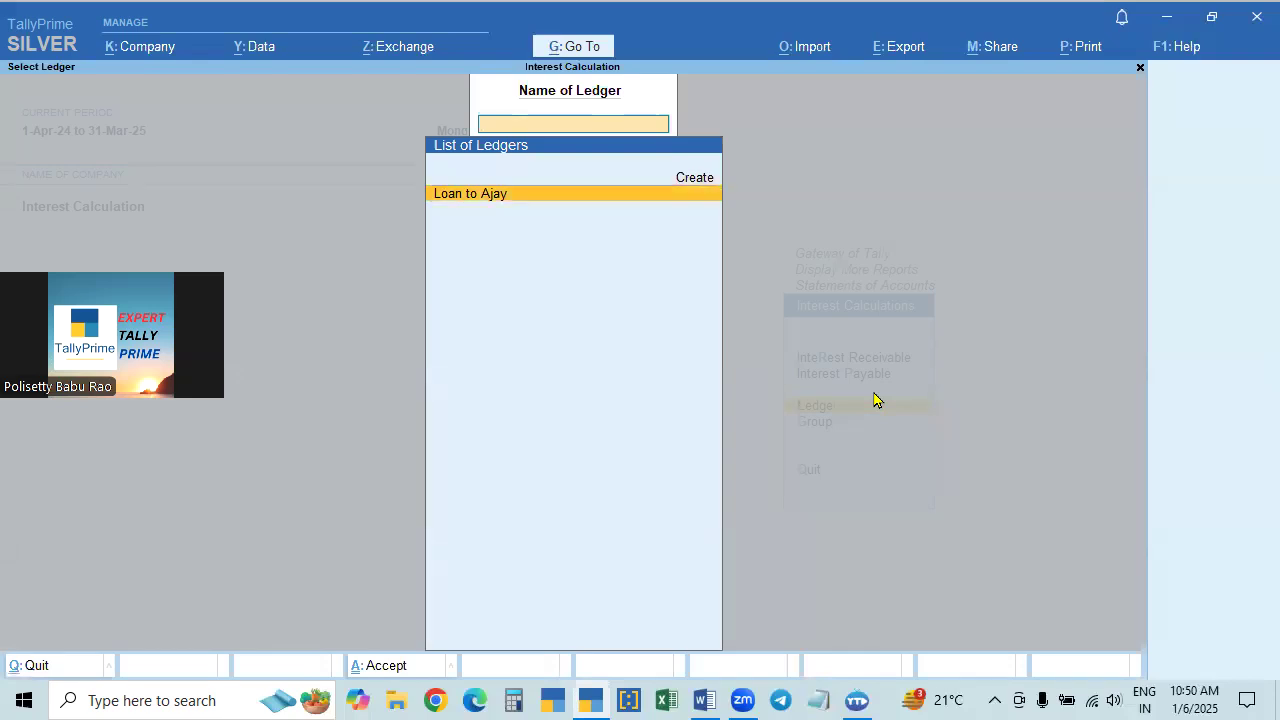
{"action": "key", "text": "Up"}
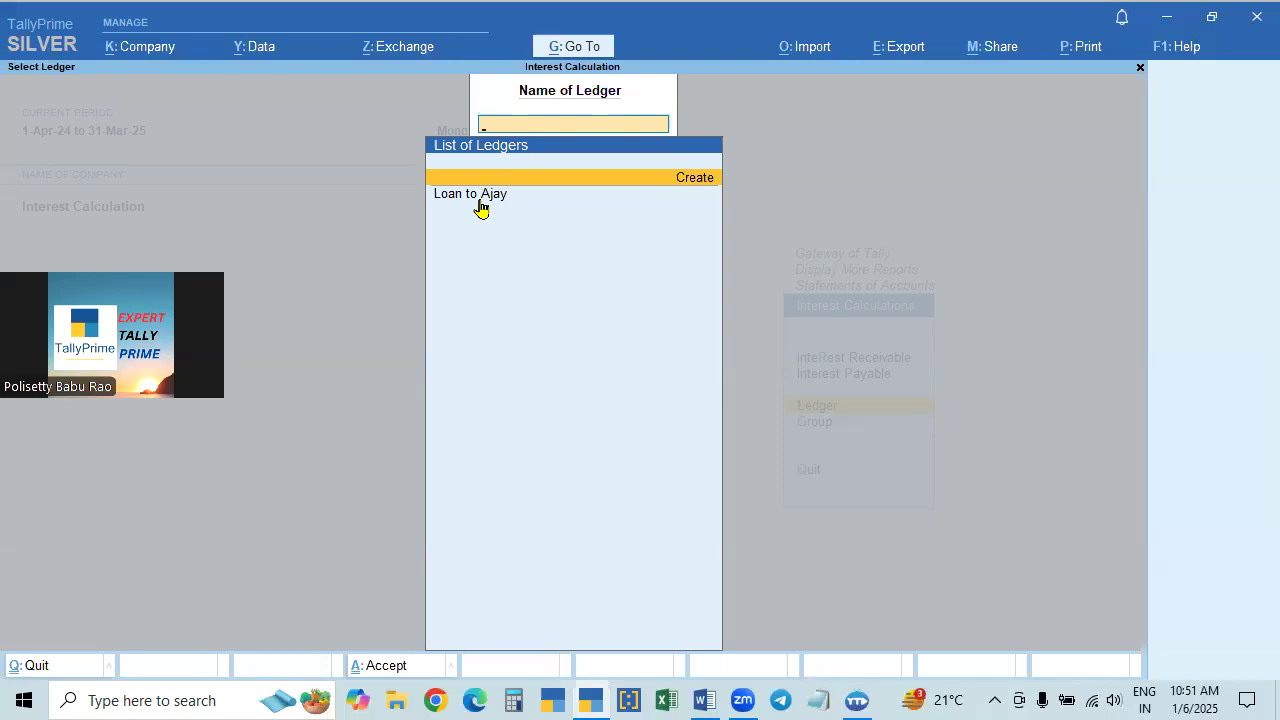
{"action": "key", "text": "Escape"}
- View the group interest calculation for Current Assets and return to the Interest Calculations choices
{"action": "key", "text": "Down"}
{"action": "key", "text": "Return"}
{"action": "key", "text": "Down"}
{"action": "key", "text": "Down"}
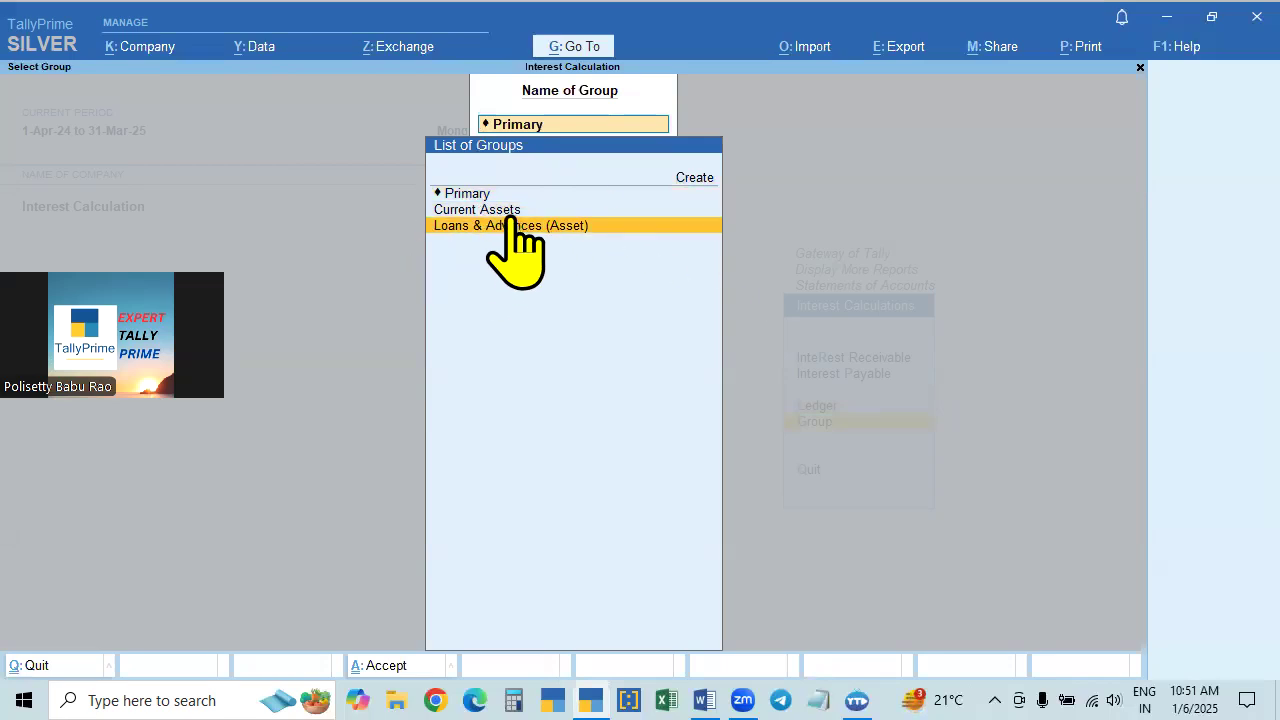
{"action": "key", "text": "Up"}
{"action": "left_click", "coordinate": [511, 216]}
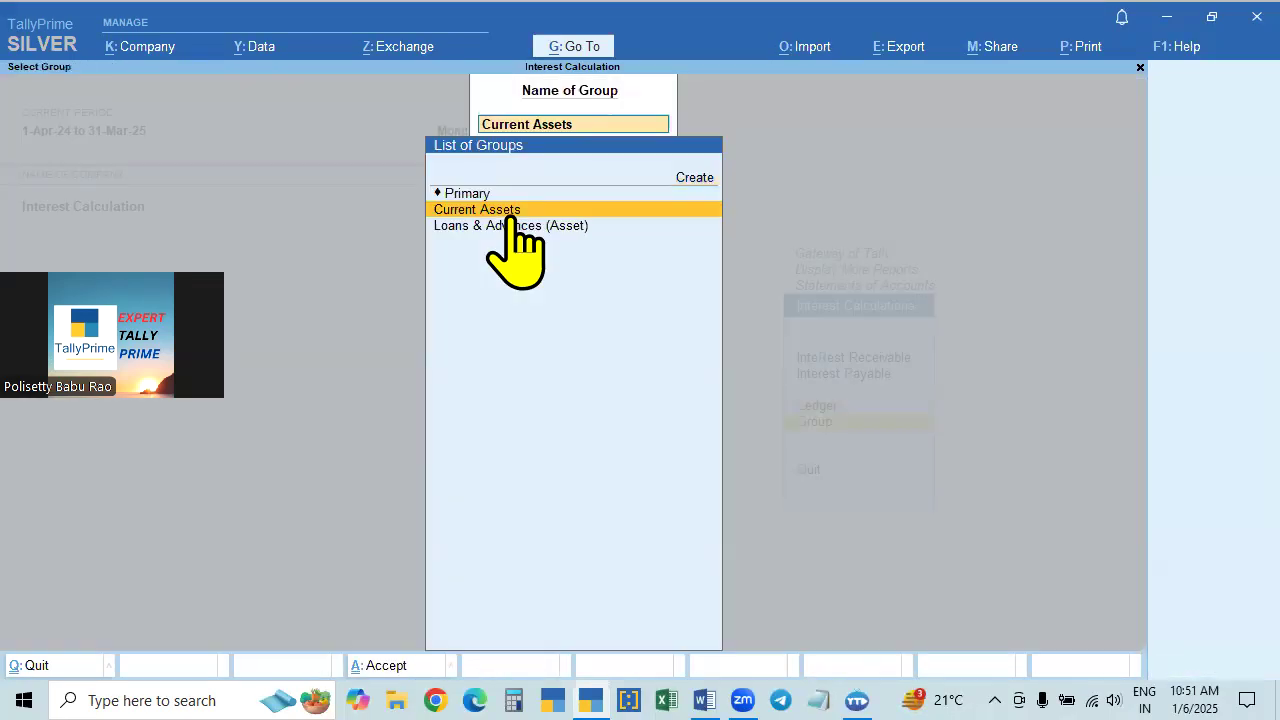
{"action": "left_click", "coordinate": [512, 224]}
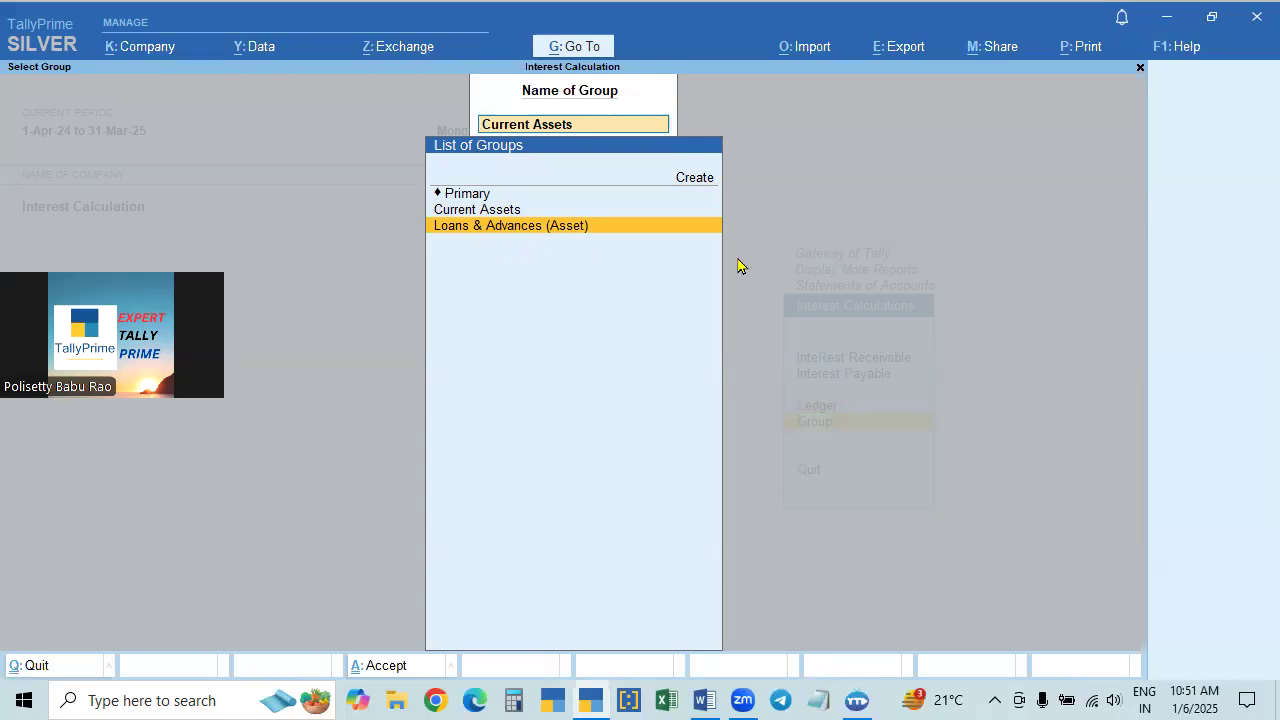
{"action": "key", "text": "Escape"}
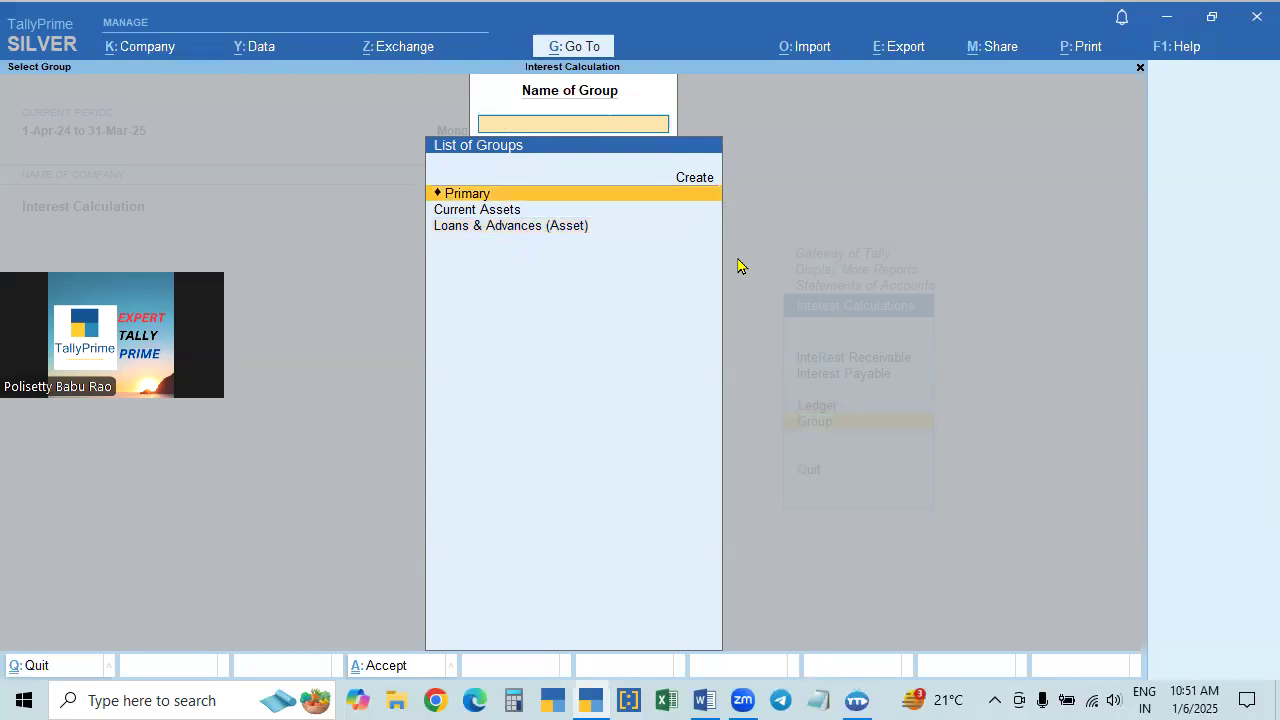
{"action": "key", "text": "Escape"}
- View the Interest Receivable report for 1-Apr-24 and close it
{"action": "key", "text": "Up"}
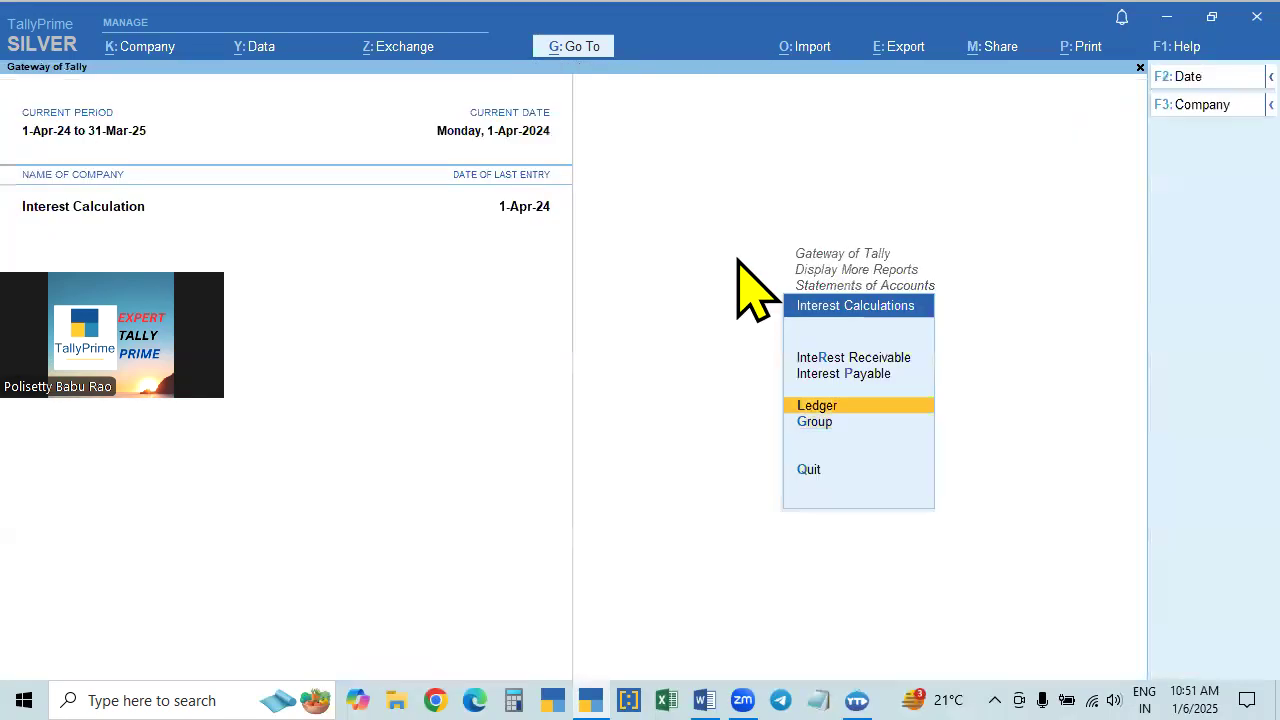
{"action": "key", "text": "Up"}
{"action": "key", "text": "Up"}
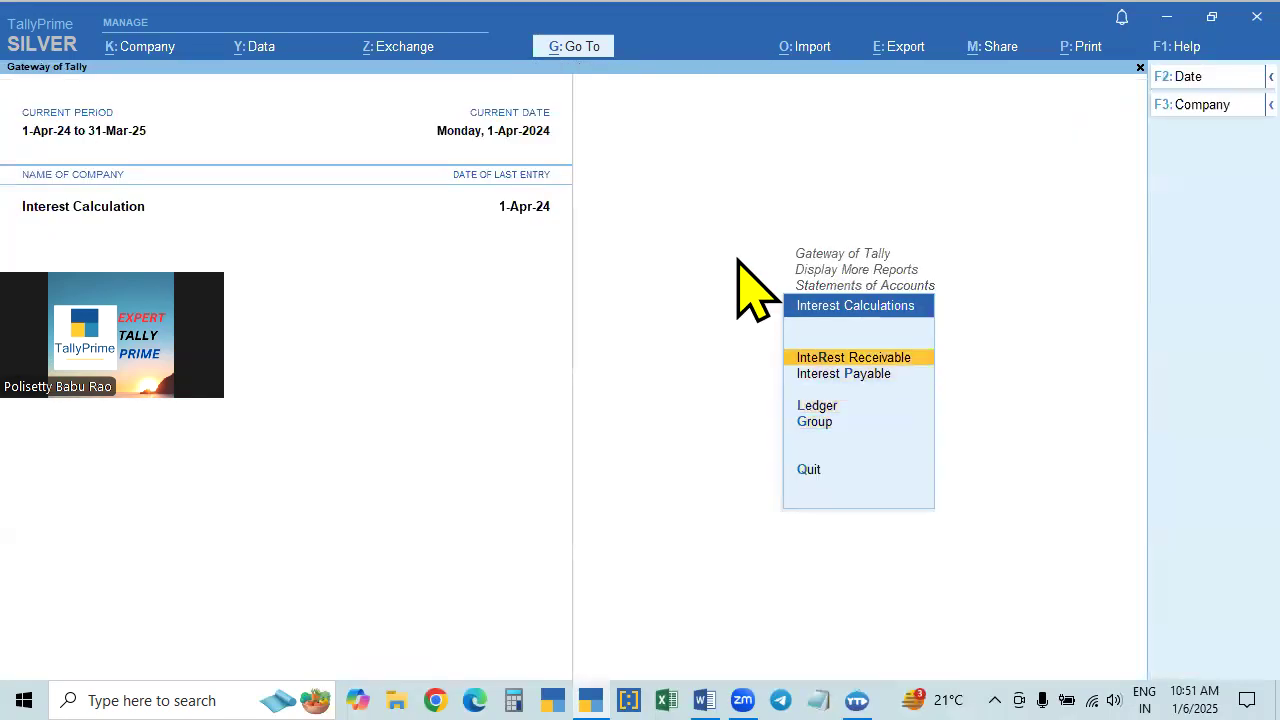
{"action": "key", "text": "Return"}
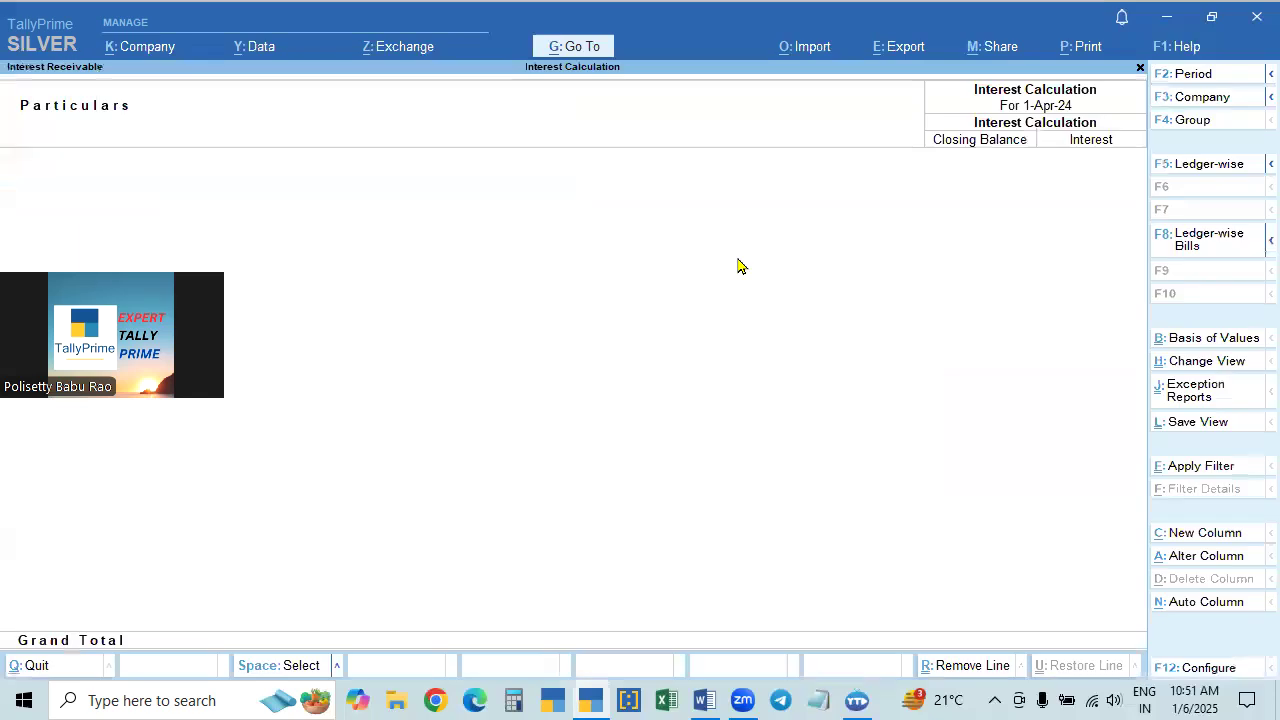
{"action": "key", "text": "Escape"}
- Open the ledger interest calculation for the loan ledger
{"action": "key", "text": "Down"}
{"action": "key", "text": "Down"}
{"action": "key", "text": "Return"}
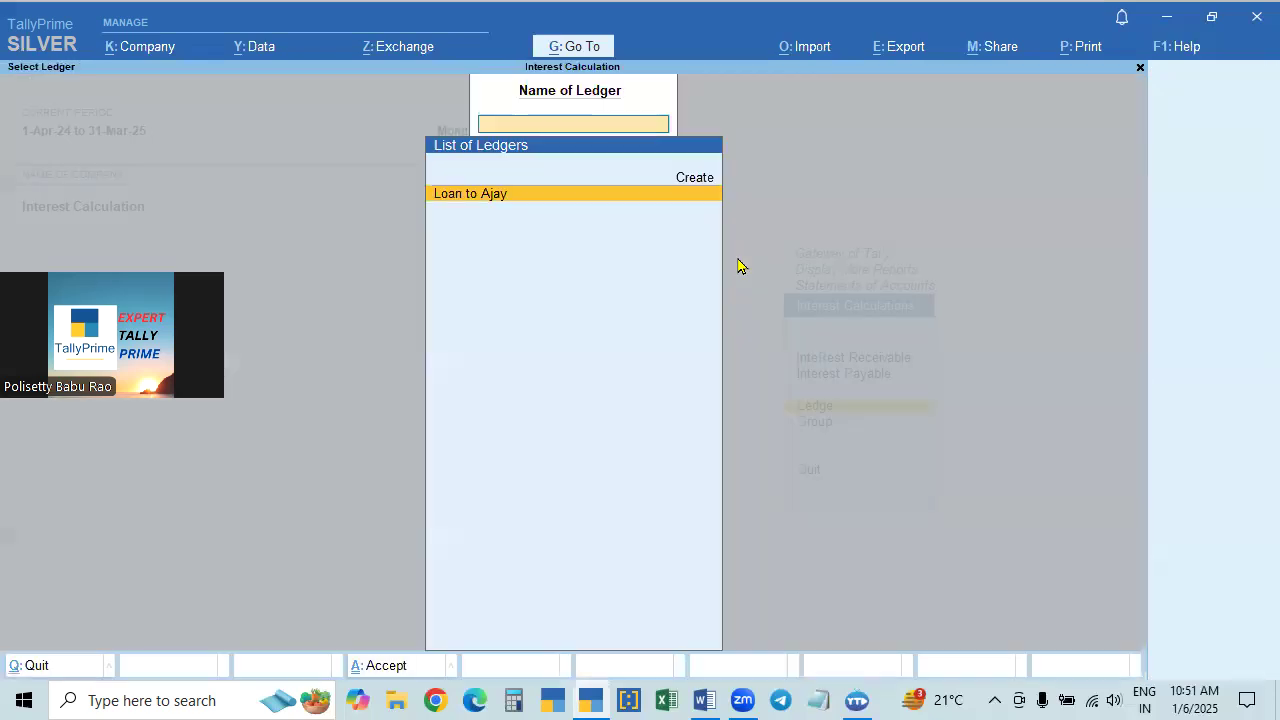
{"action": "key", "text": "Return"}
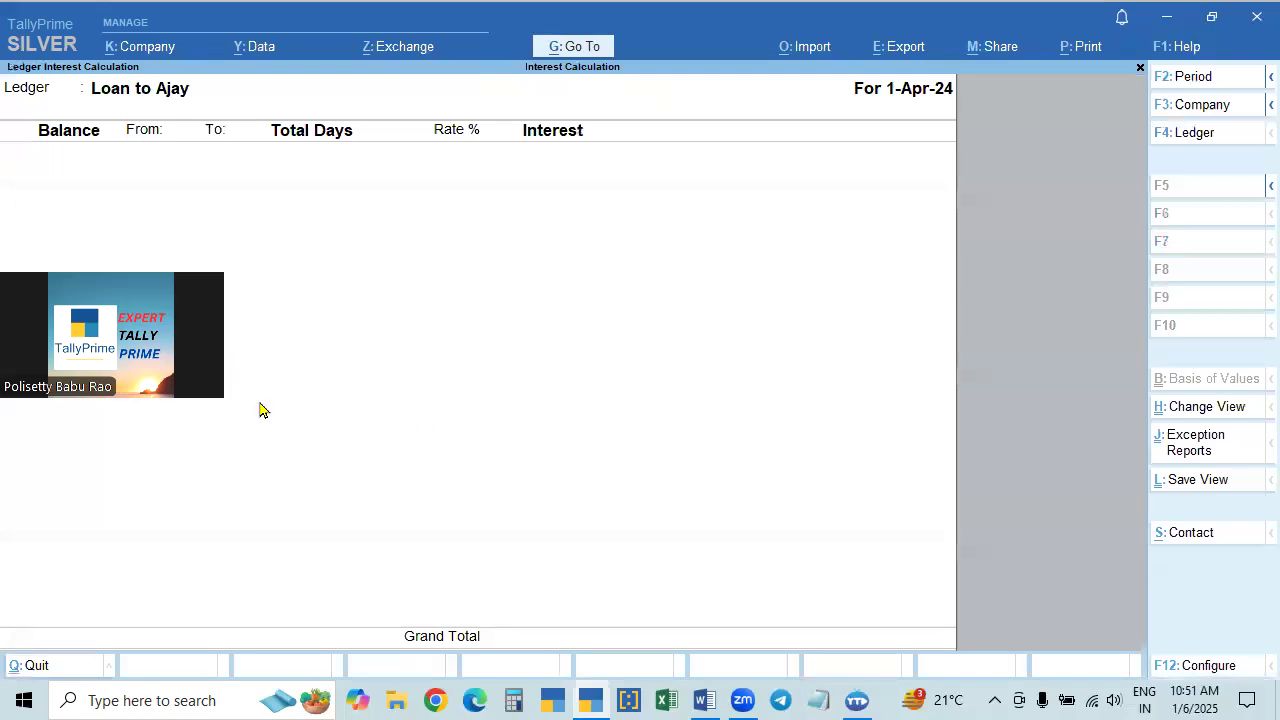
{"action": "left_click_drag", "start_coordinate": [208, 420], "coordinate": [208, 484]}
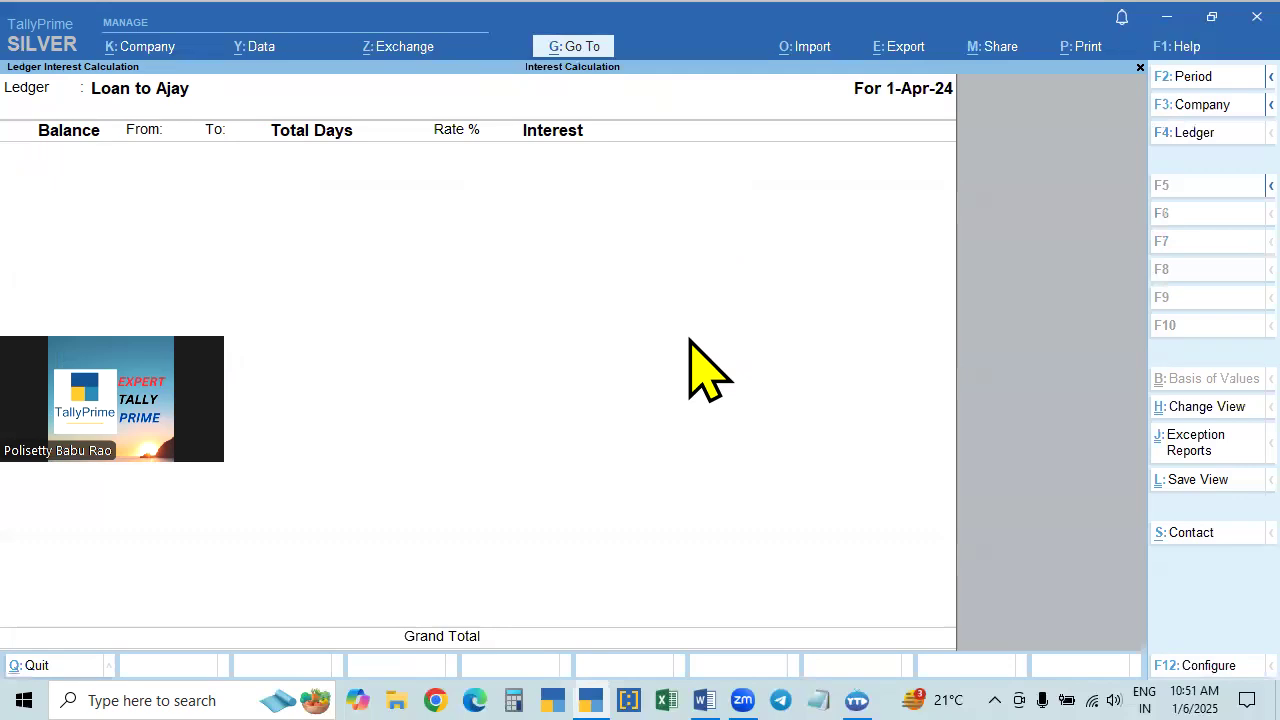
- Set the ledger interest report's period from 1-4-2024 to 1-7-2024
{"action": "key", "text": "F2"}
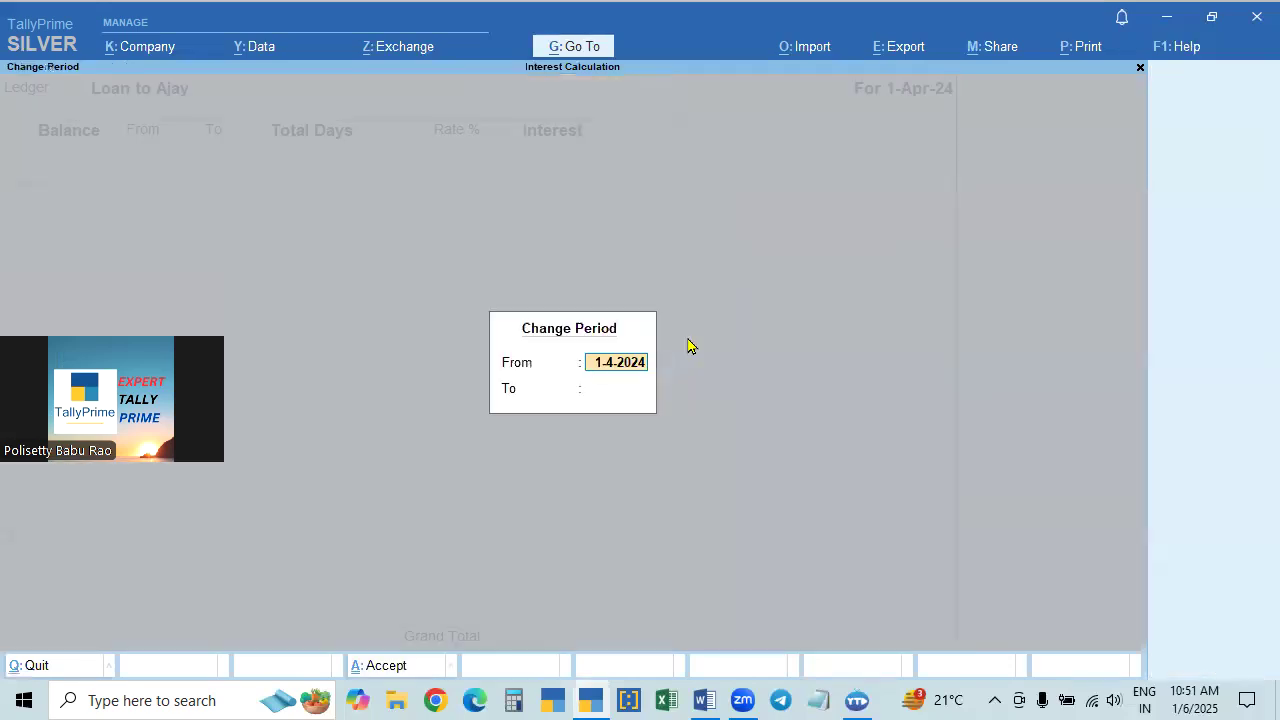
{"action": "type", "text": "1.4."}
{"action": "key", "text": "Return"}
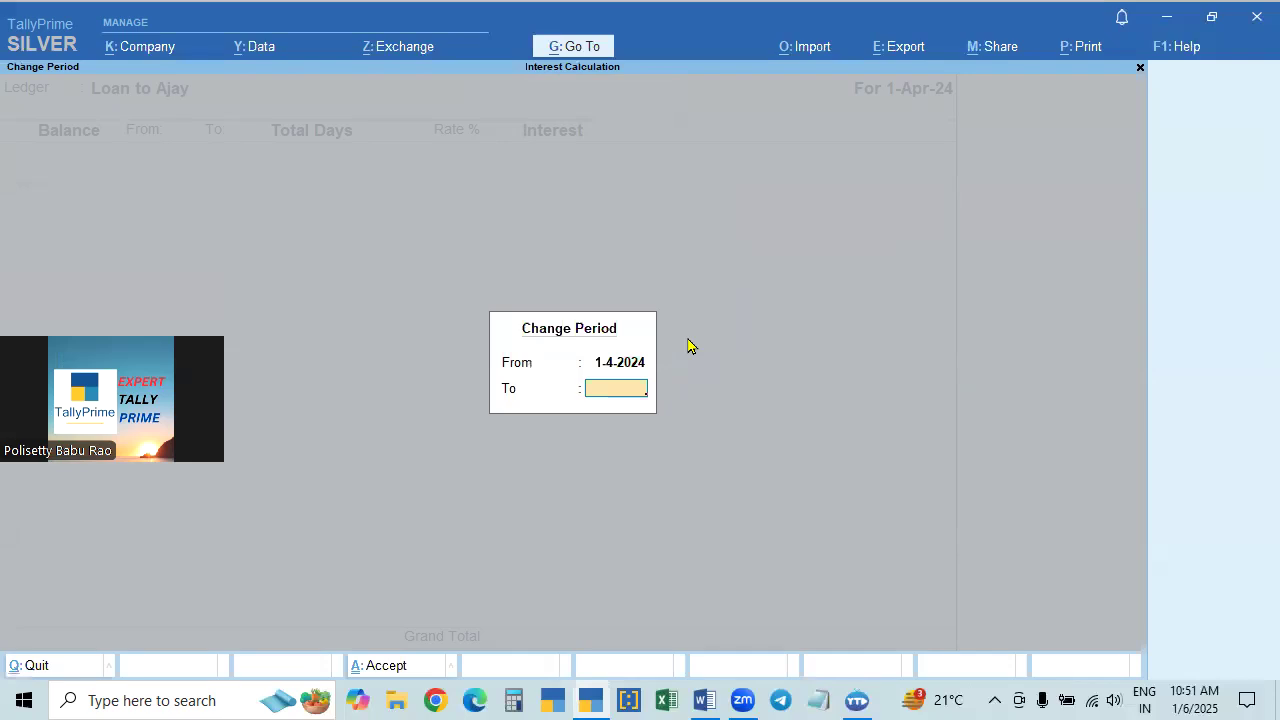
{"action": "type", "text": "1.7"}
{"action": "key", "text": "Return"}
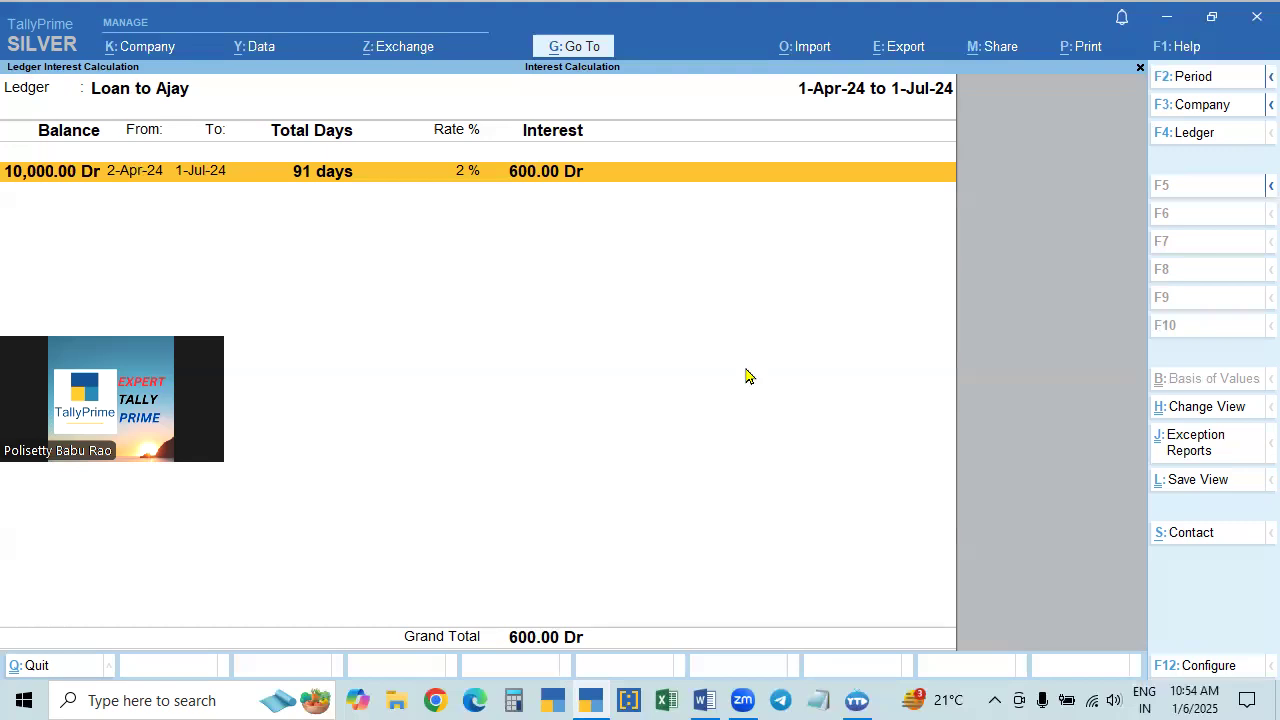
- Return to Statements of Accounts and reopen the loan ledger's interest calculation
{"action": "key", "text": "Escape"}
{"action": "key", "text": "Escape"}
{"action": "key", "text": "Escape"}
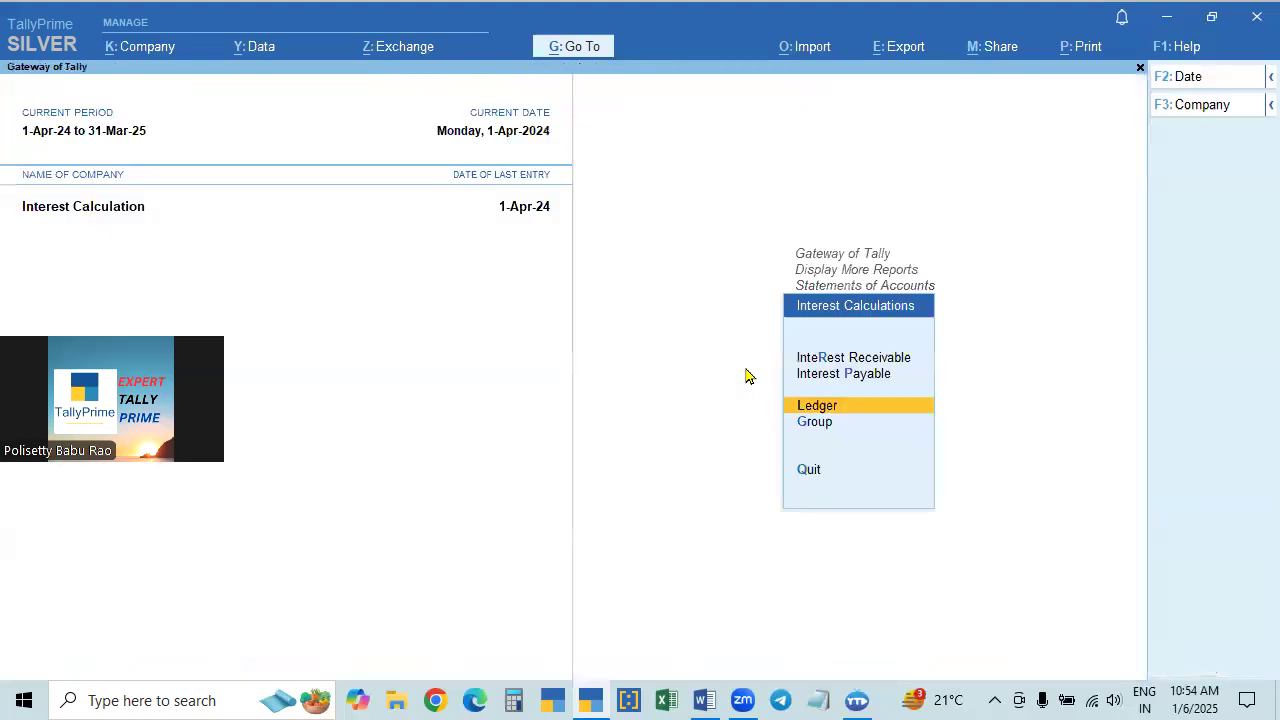
{"action": "key", "text": "Escape"}
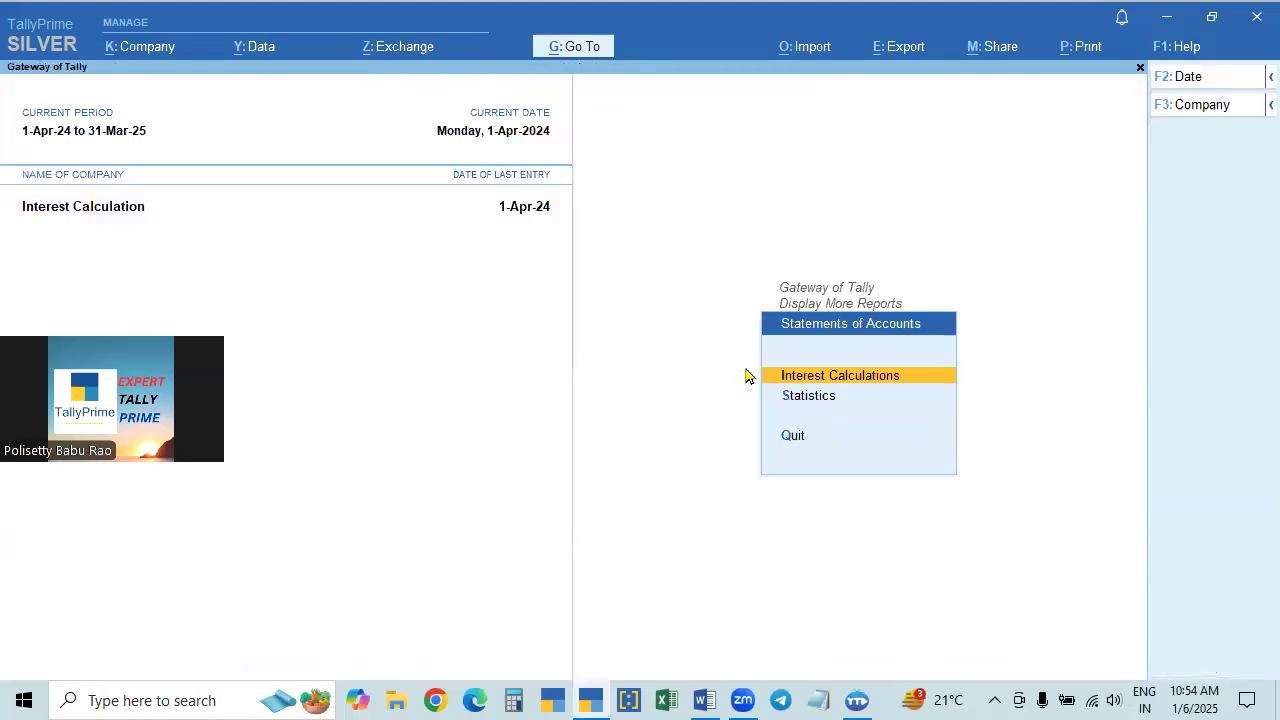
{"action": "key", "text": "Return"}
{"action": "key", "text": "Down"}
{"action": "key", "text": "Down"}
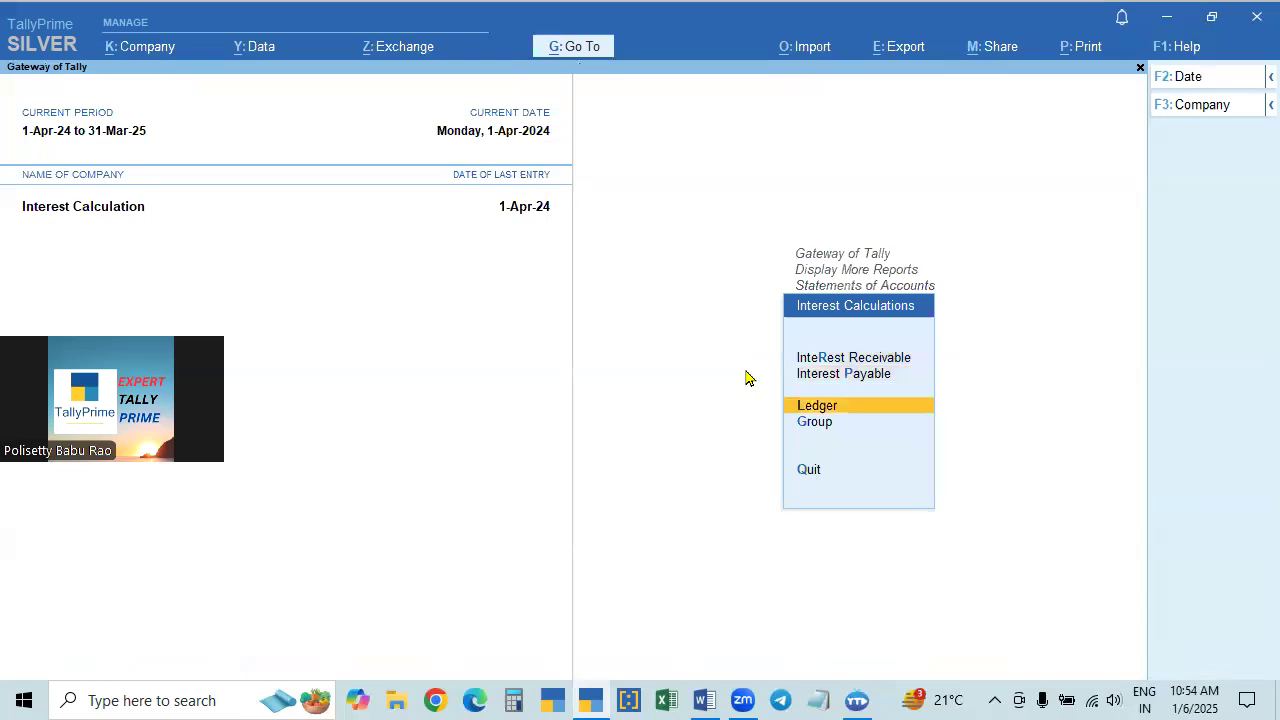
{"action": "key", "text": "Return"}
- Extend the reopened interest report's period to 1-Jul-24, keeping the 1-Apr-24 start date
{"action": "key", "text": "Return"}
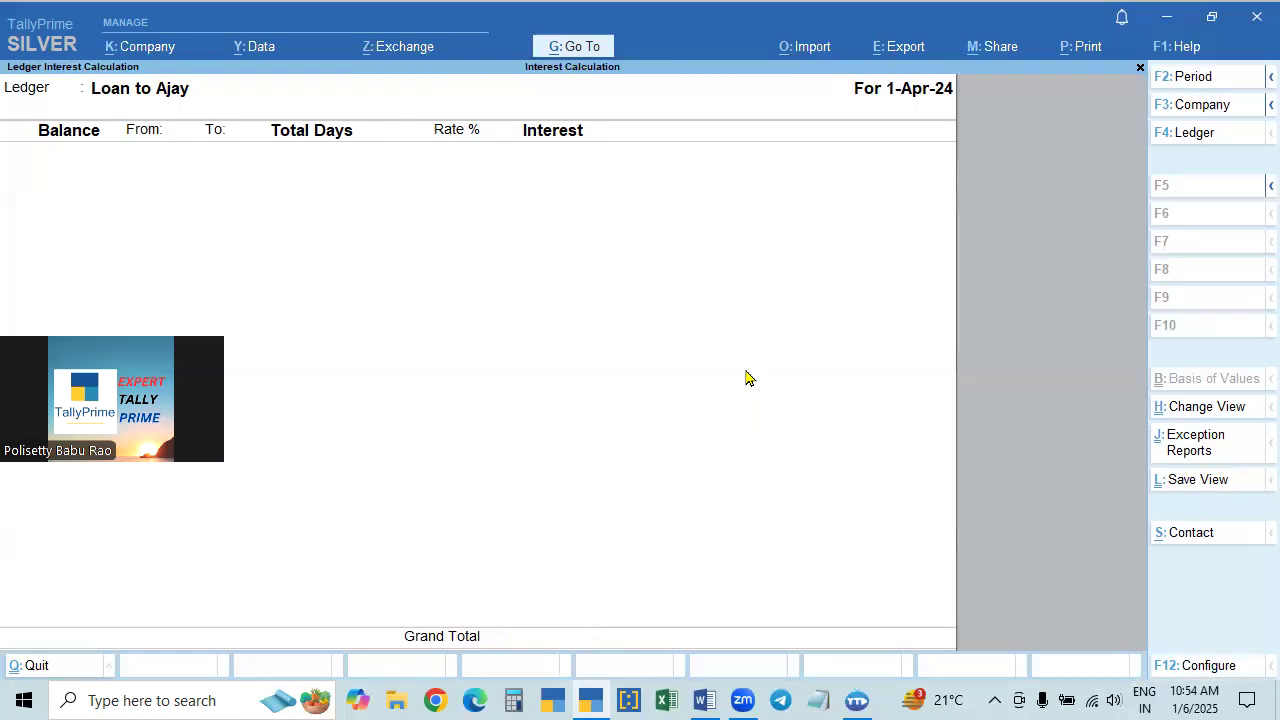
{"action": "key", "text": "F2"}
{"action": "key", "text": "Return"}
{"action": "type", "text": "1.7"}
{"action": "key", "text": "Return"}
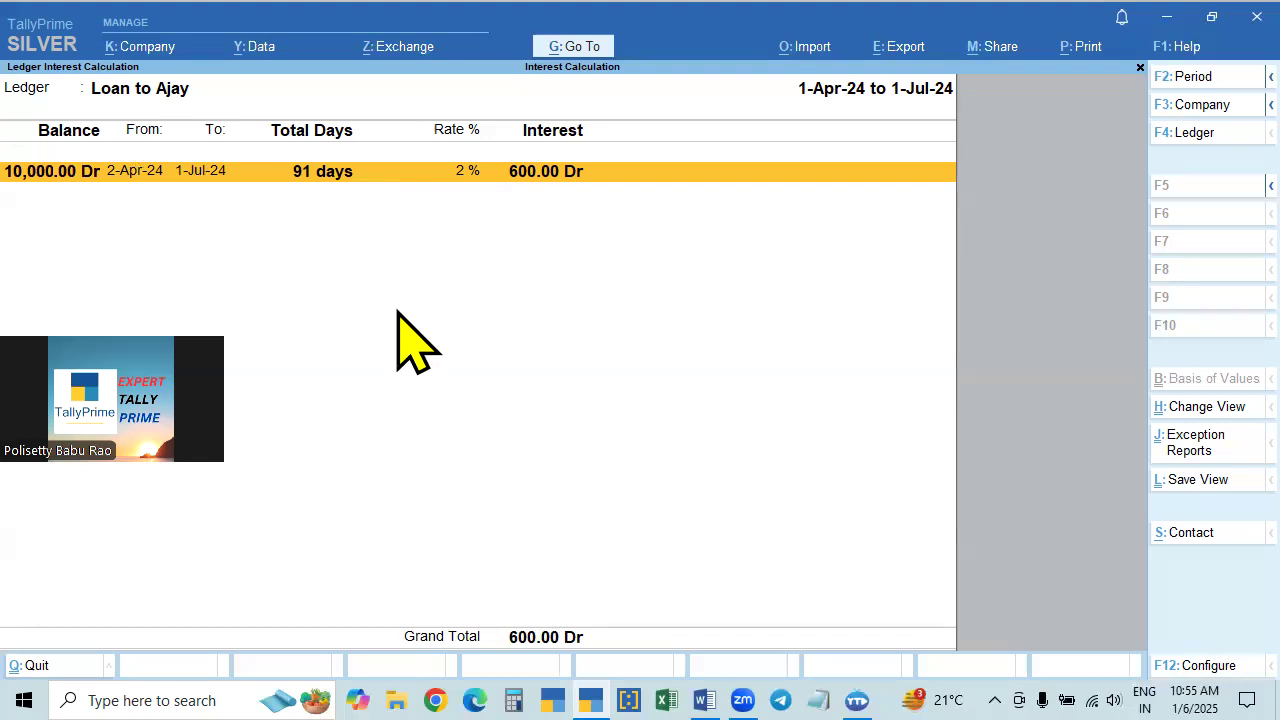
- Change the end date of the loan ledger's interest report to 1-Aug-24, keeping the same start date
{"action": "key", "text": "F2"}
{"action": "key", "text": "Return"}
{"action": "type", "text": "1.8"}
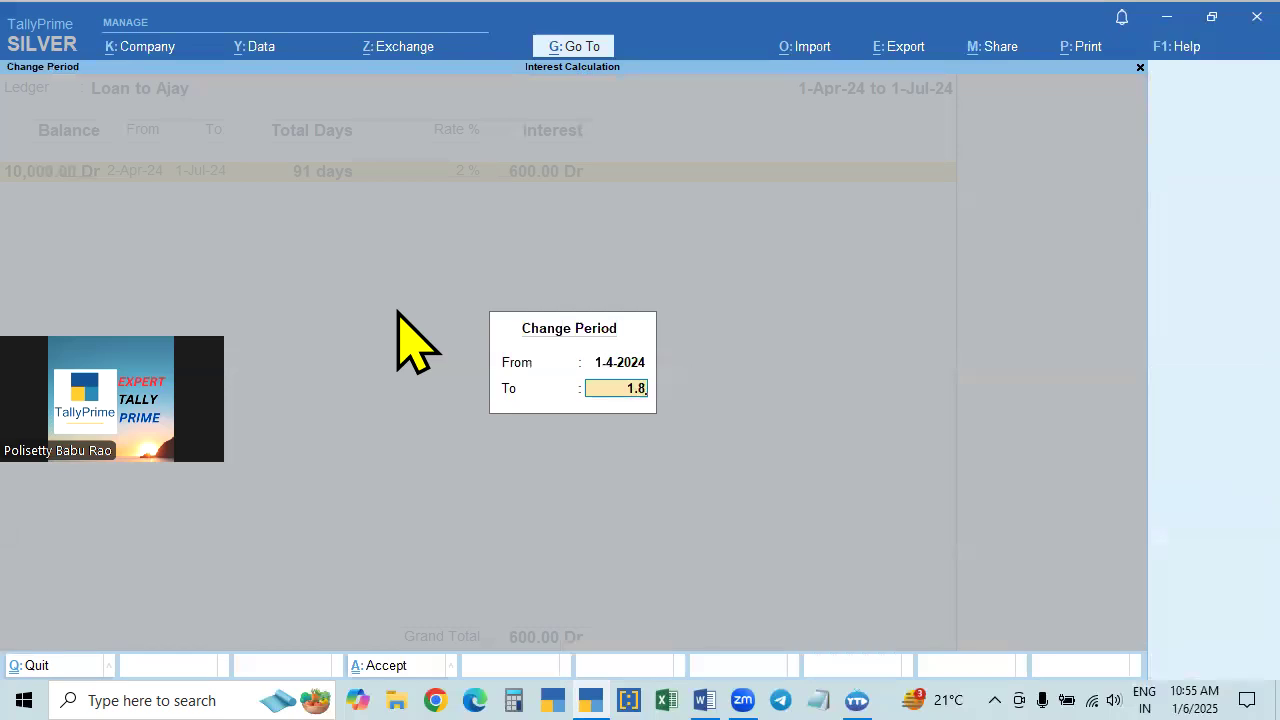
{"action": "key", "text": "Return"}
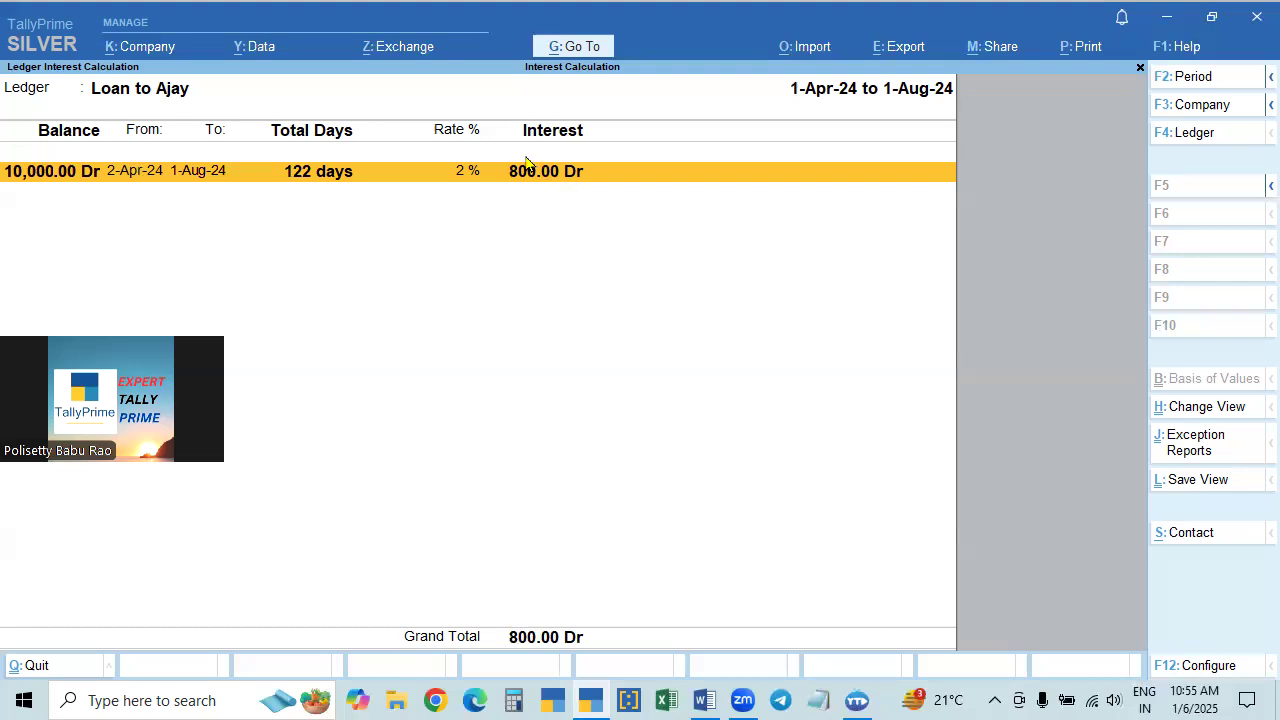
- Set the loan ledger's interest report period to 1-Apr-24 through 1-Jul-24
{"action": "key", "text": "F2"}
{"action": "type", "text": "1.4"}
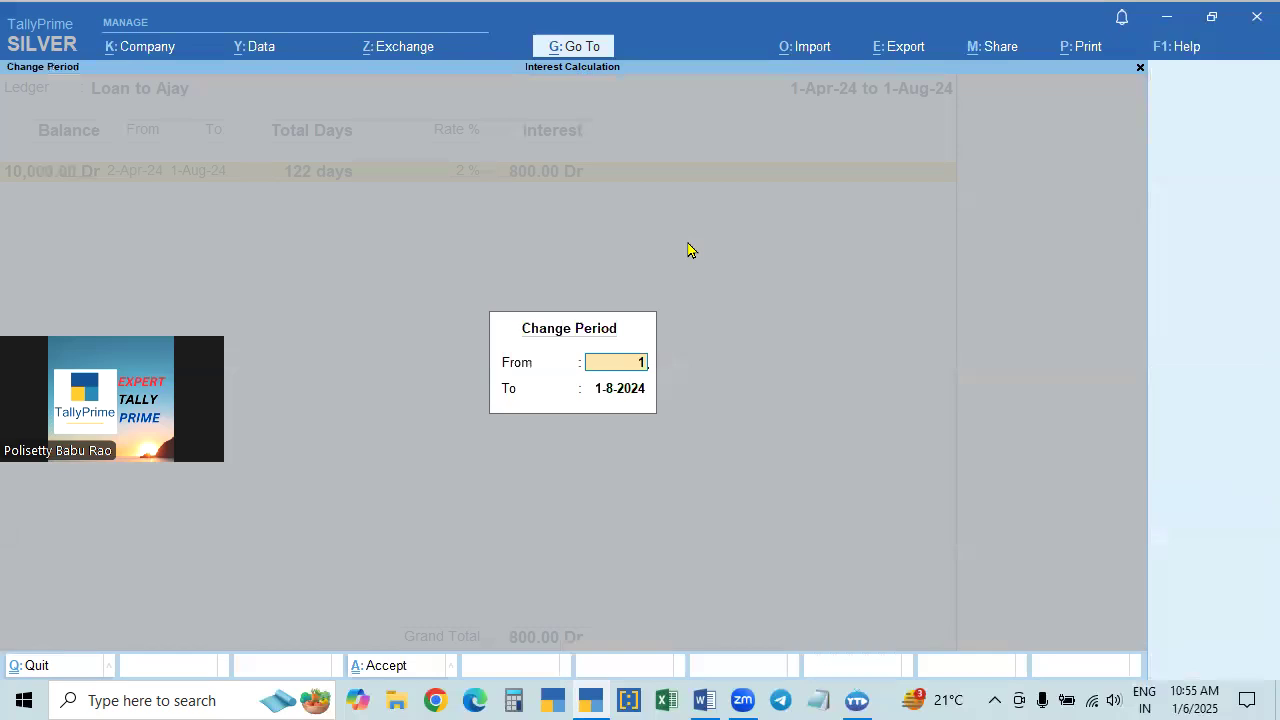
{"action": "key", "text": "Return"}
{"action": "type", "text": "1.7"}
{"action": "key", "text": "Return"}
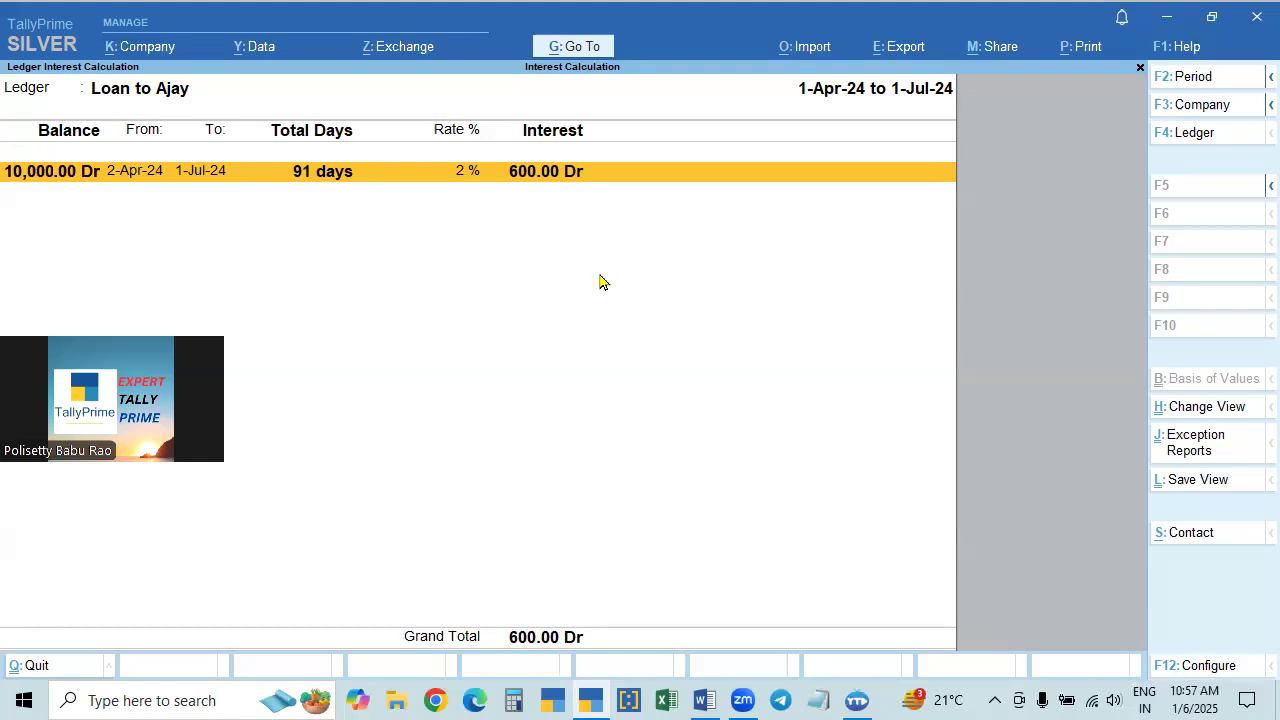
- Start a new journal voucher and date it 1-Jul-24
{"action": "key", "text": "alt+g"}
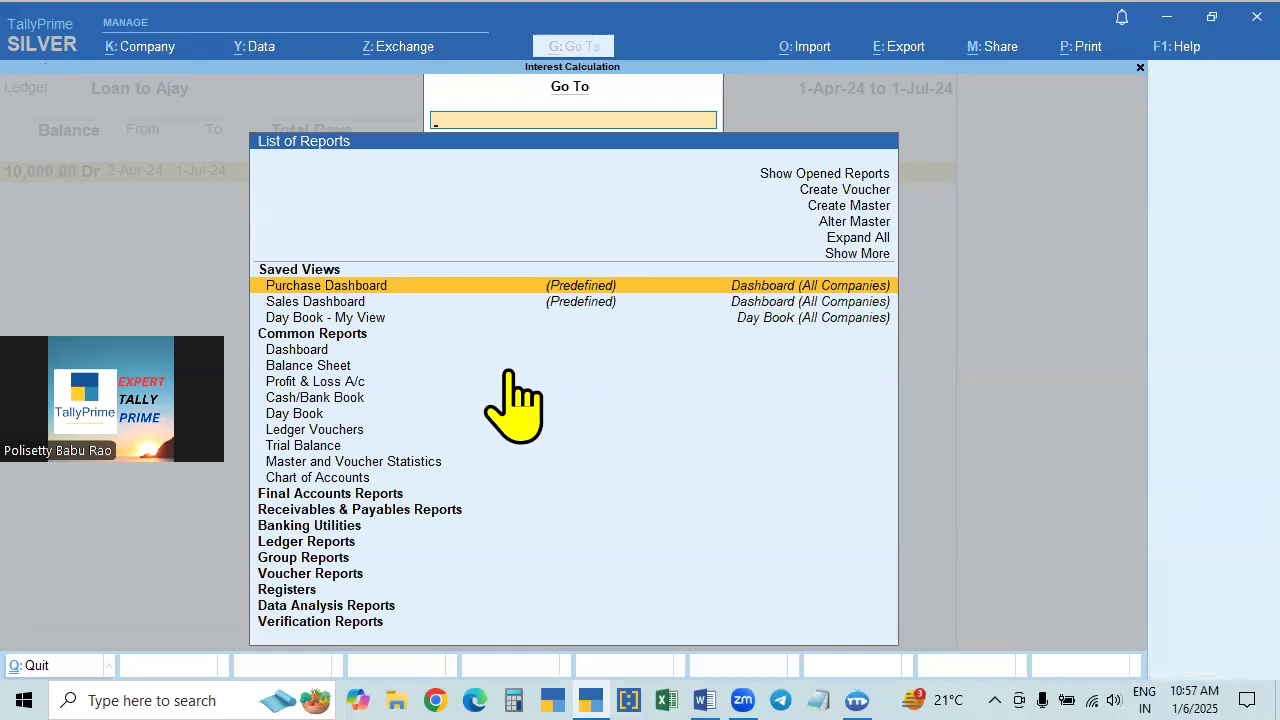
{"action": "left_click", "coordinate": [845, 190]}
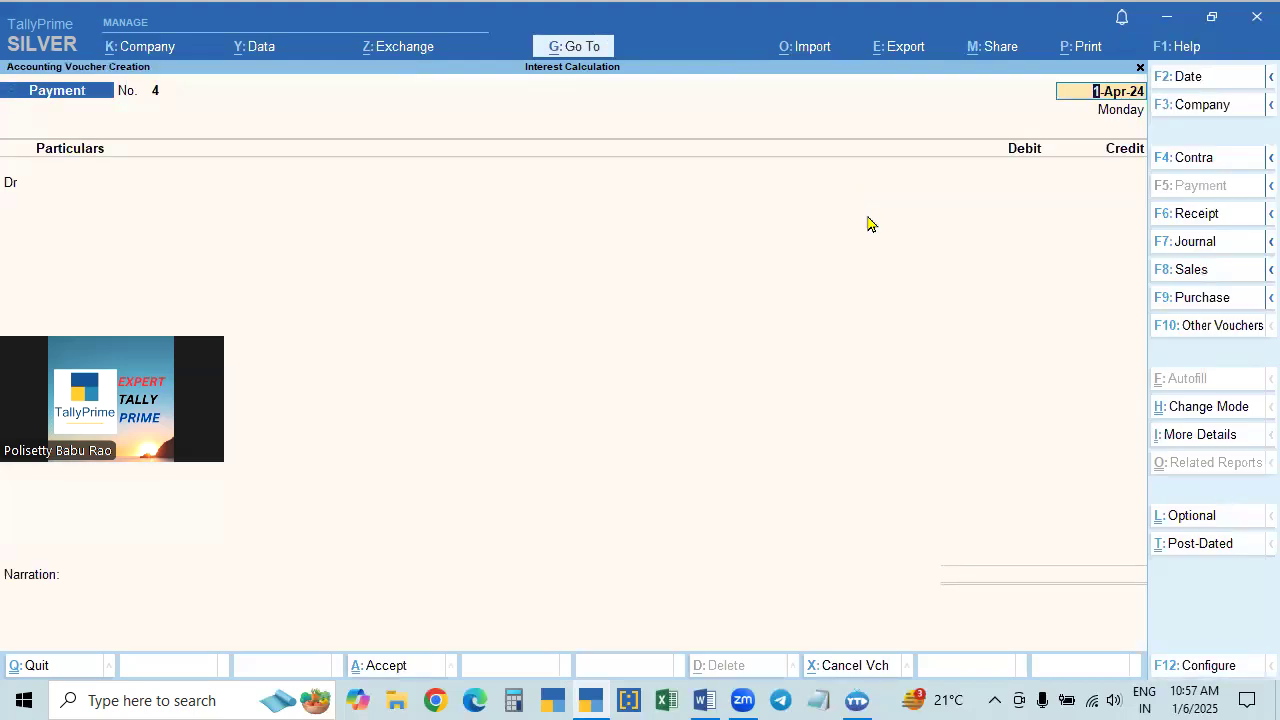
{"action": "left_click", "coordinate": [1180, 242]}
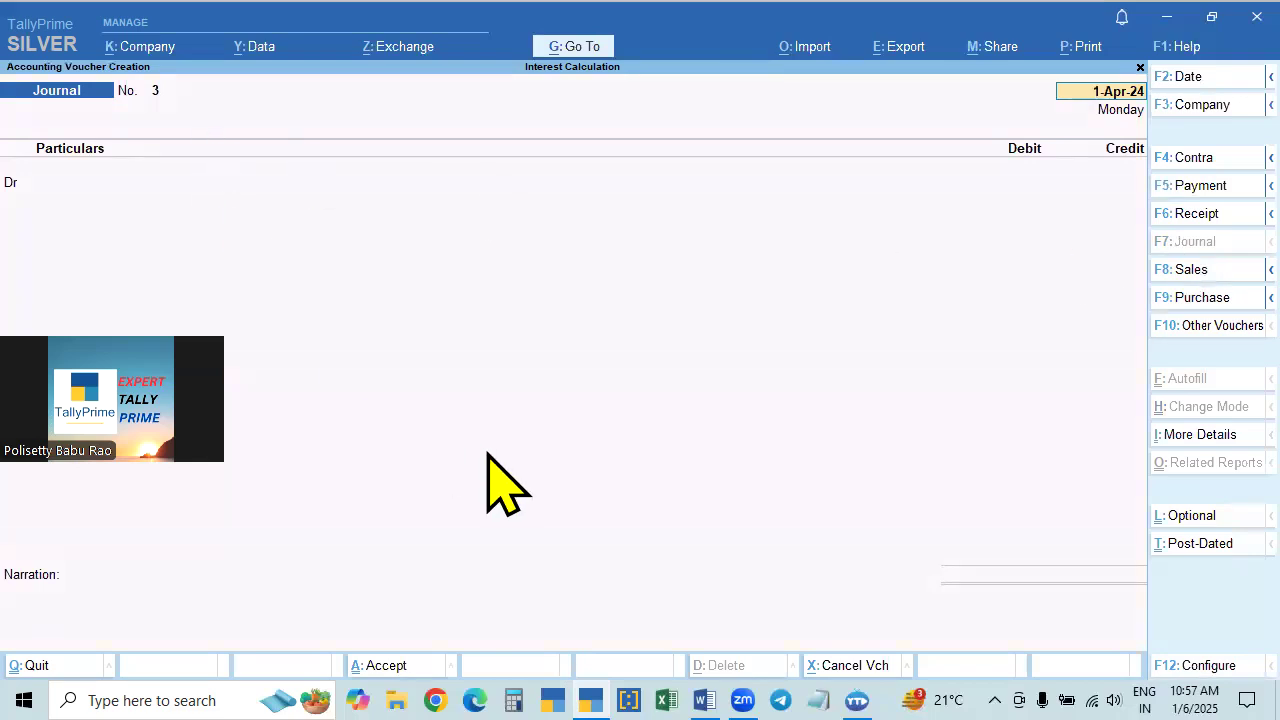
{"action": "key", "text": "F2"}
{"action": "type", "text": "1.7"}
{"action": "key", "text": "Return"}
{"action": "key", "text": "Return"}
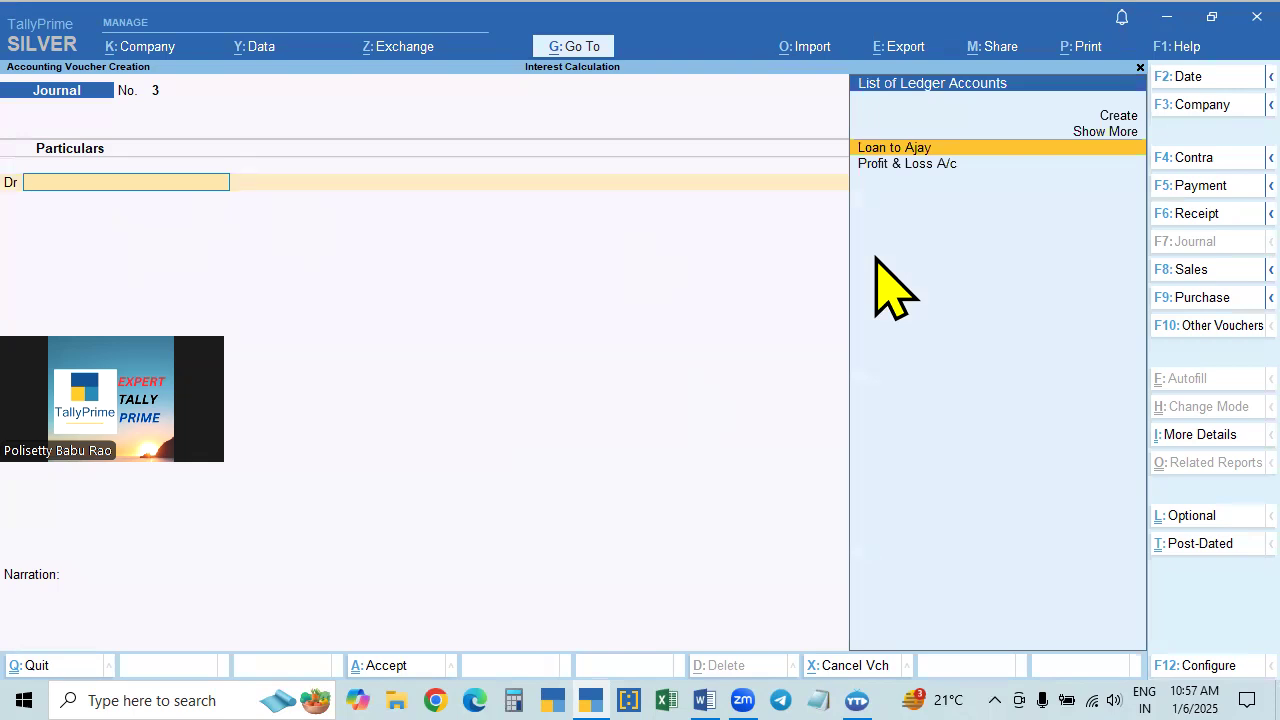
- Debit the loan ledger with 600 on the journal voucher's first line
{"action": "key", "text": "Return"}
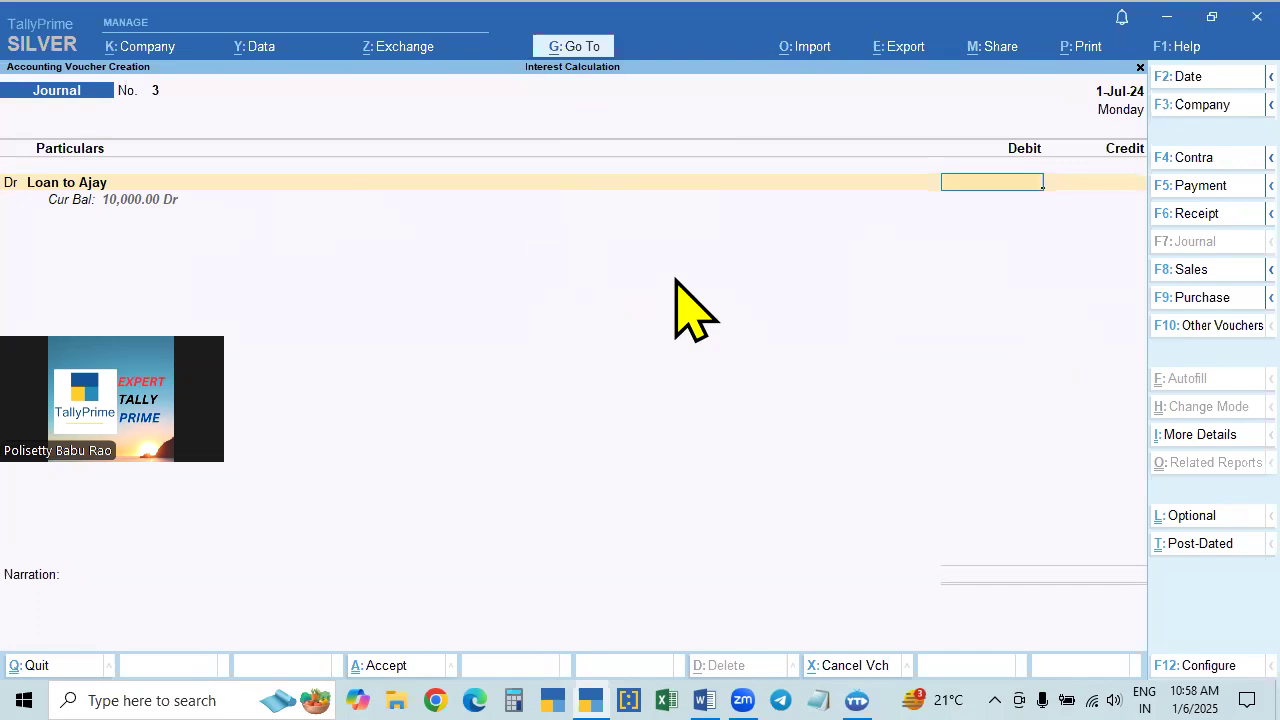
{"action": "type", "text": "600"}
{"action": "key", "text": "Return"}
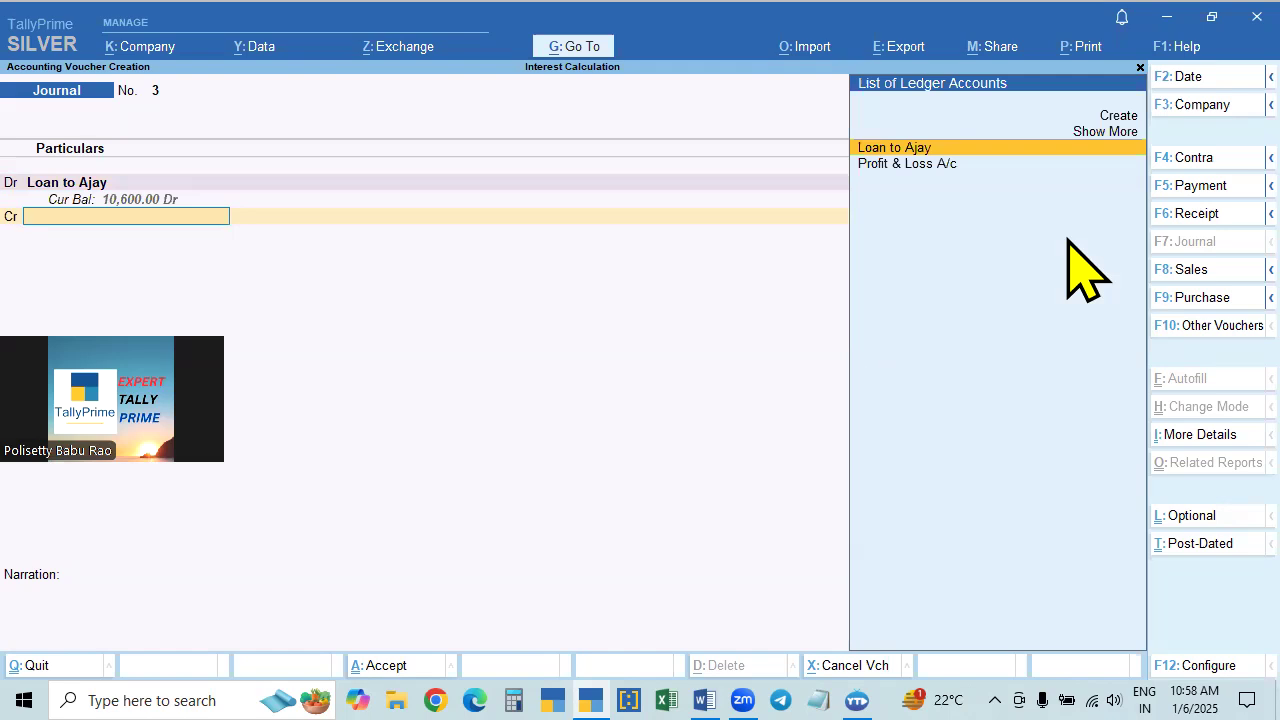
- Create an Interest Receivable ledger under Indirect Incomes, with ledger type Not Applicable, as the journal voucher's credit account
{"action": "key", "text": "alt+c"}
{"action": "type", "text": "Int"}
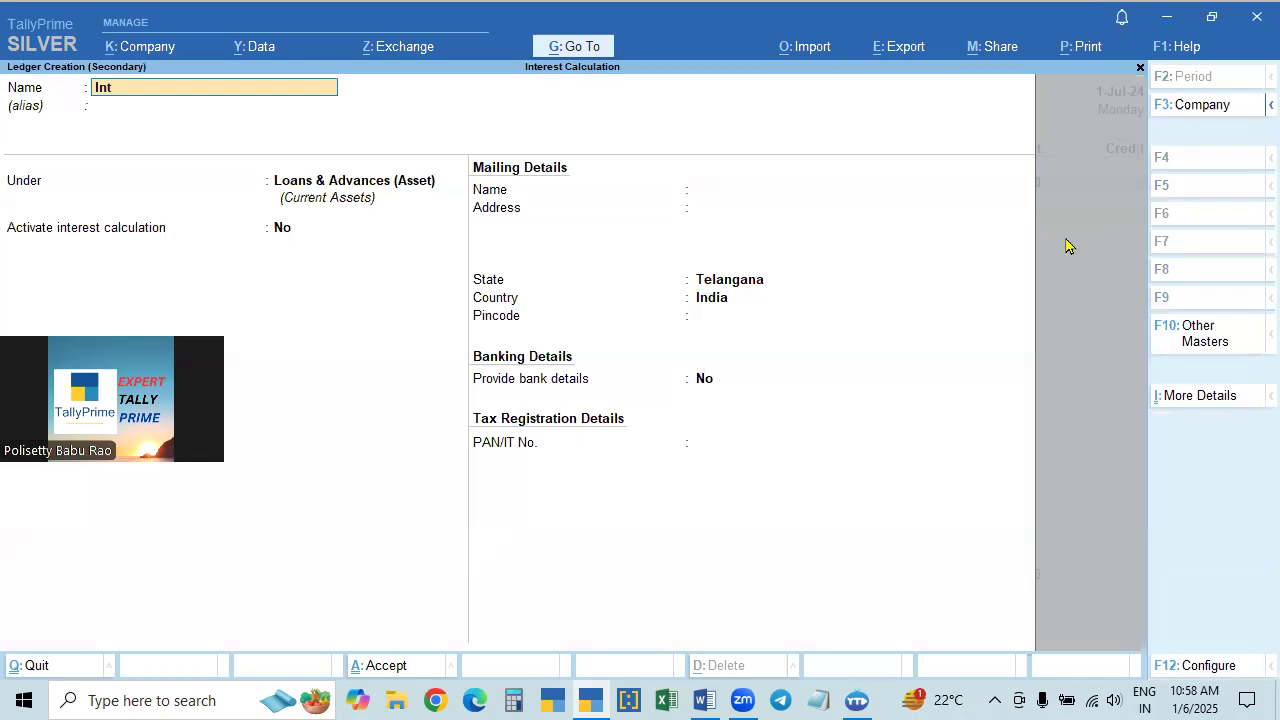
{"action": "type", "text": "erest Receivable"}
{"action": "key", "text": "Return"}
{"action": "key", "text": "Return"}
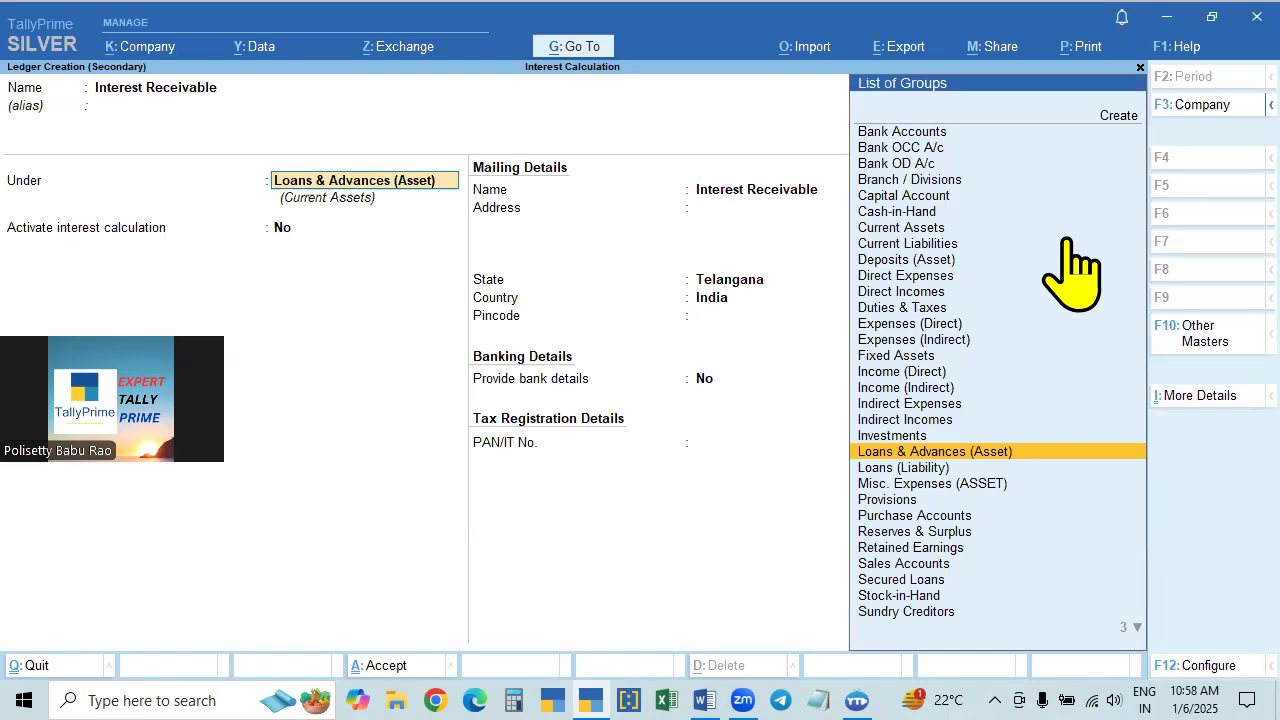
{"action": "type", "text": "Ind"}
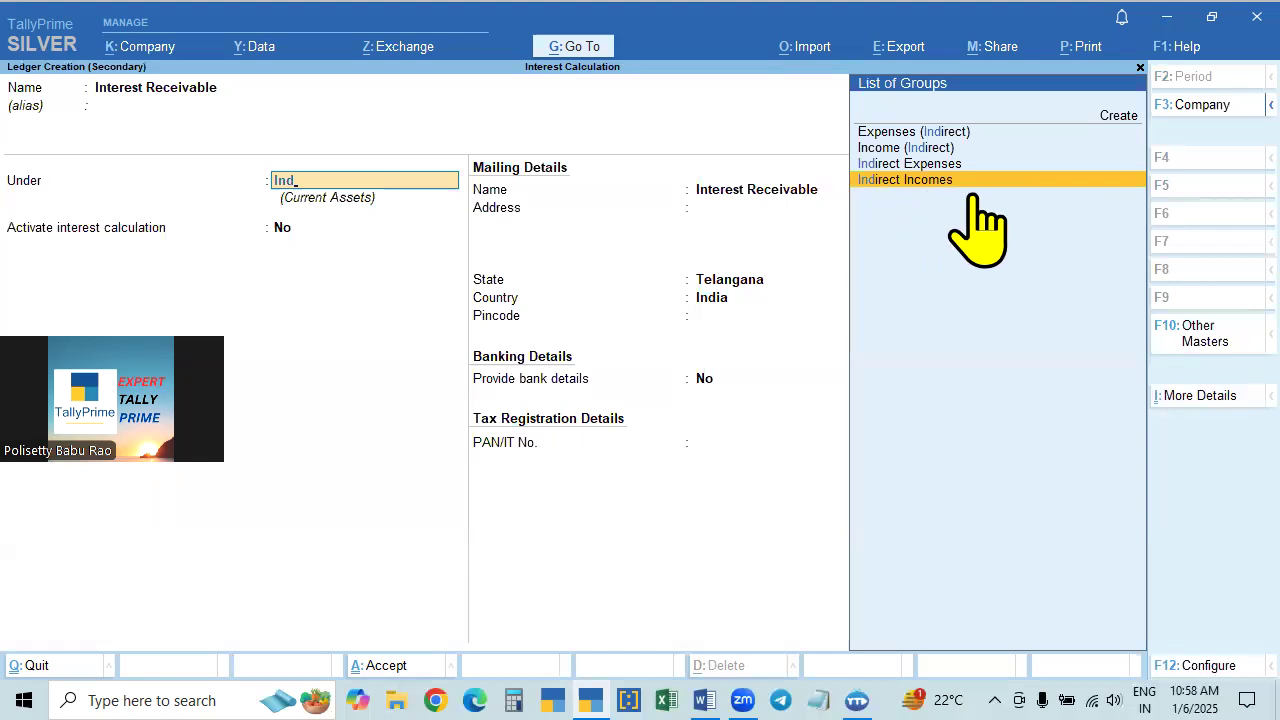
{"action": "key", "text": "Return"}
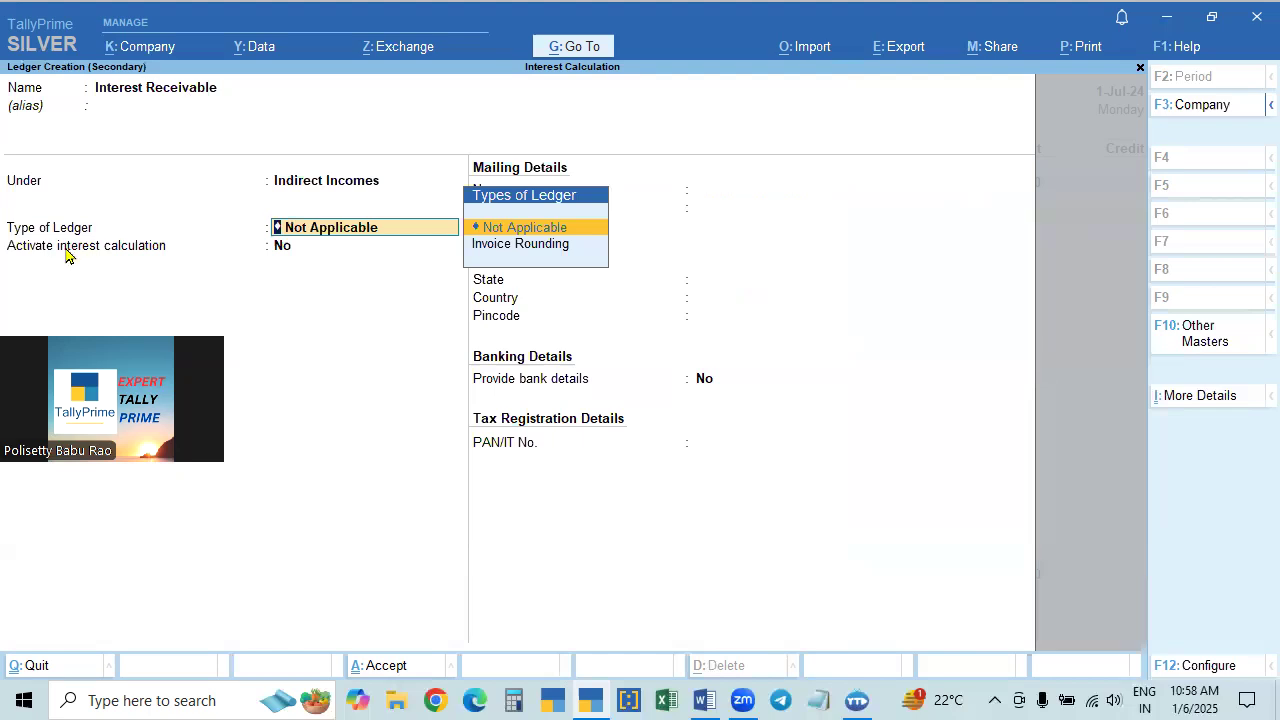
{"action": "key", "text": "Return"}
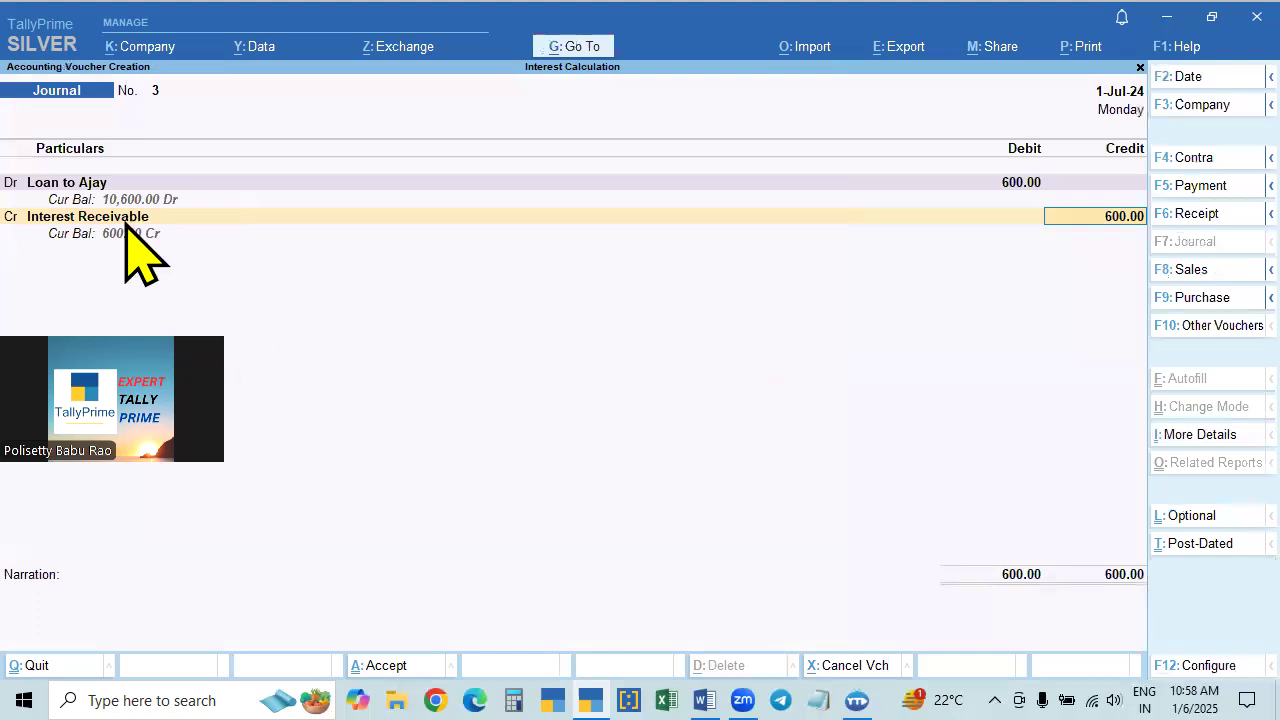
- Keep the 600 credit on Interest Receivable and enter the narration "being interest receivable"
{"action": "key", "text": "Return"}
{"action": "type", "text": "being interest receivable"}
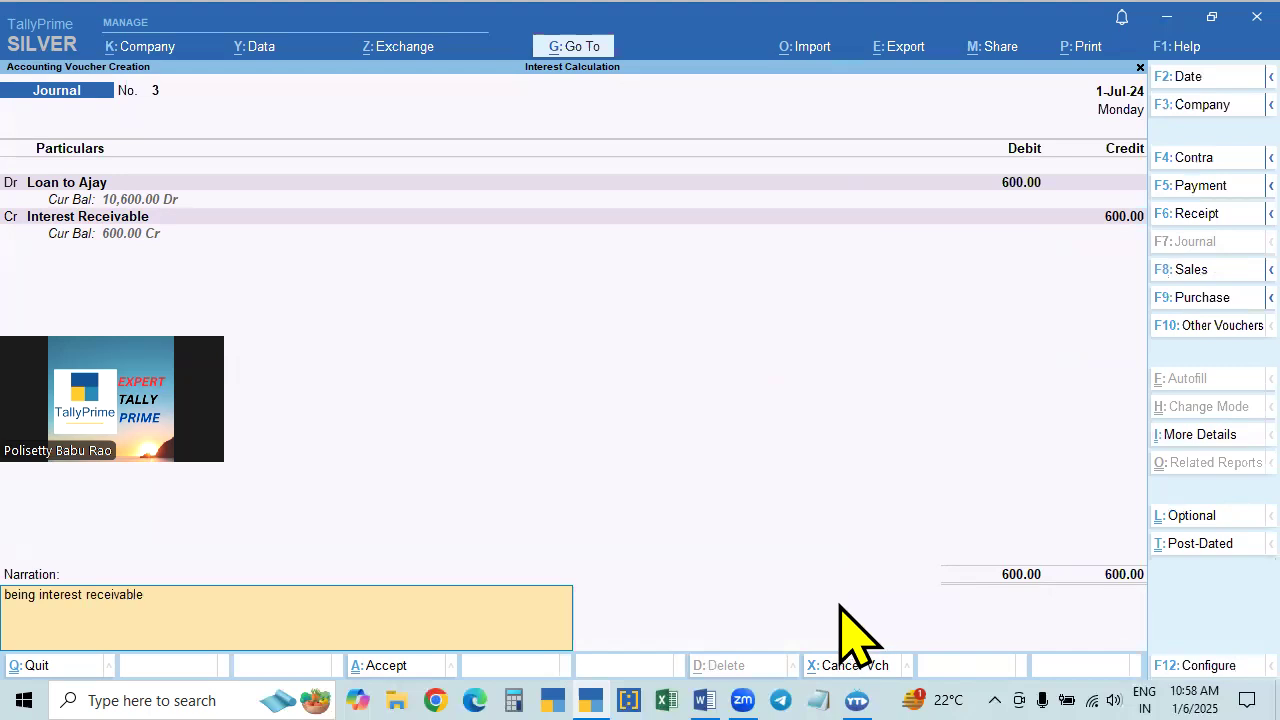
{"action": "key", "text": "Return"}
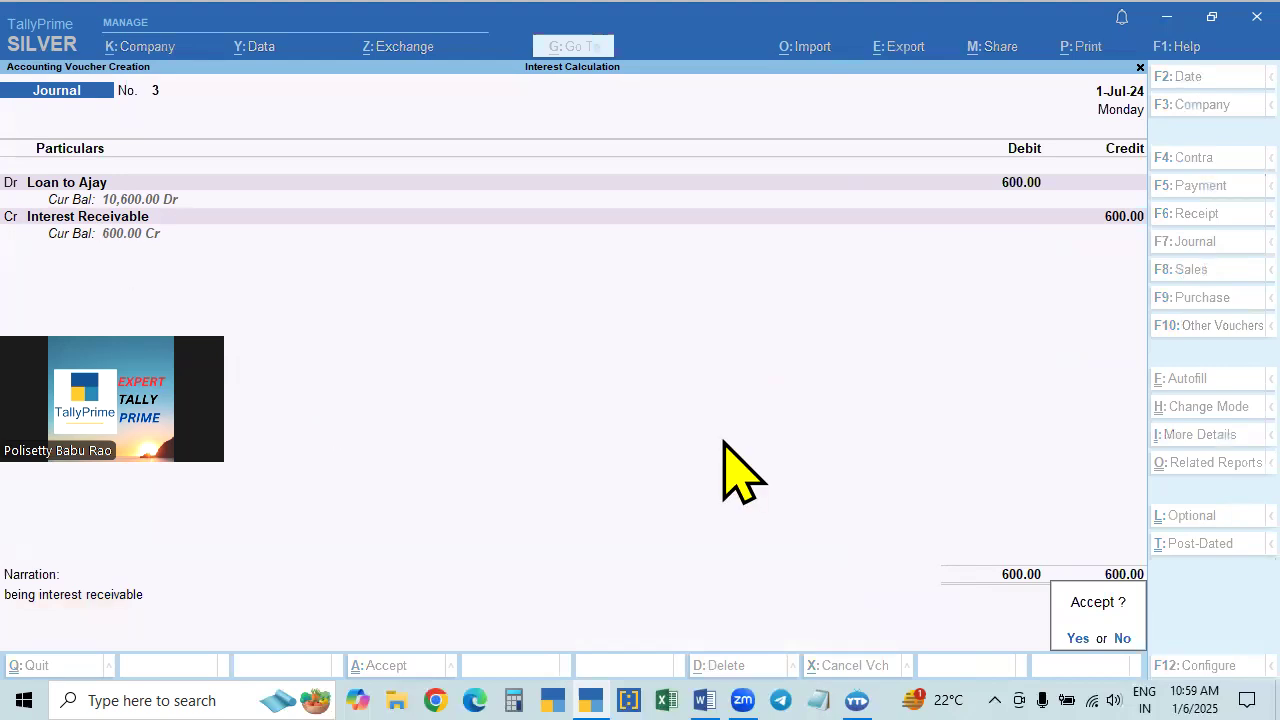
- Hold off saving and check the Interest Receivable ledger's master details from the voucher's credit line
{"action": "key", "text": "Escape"}
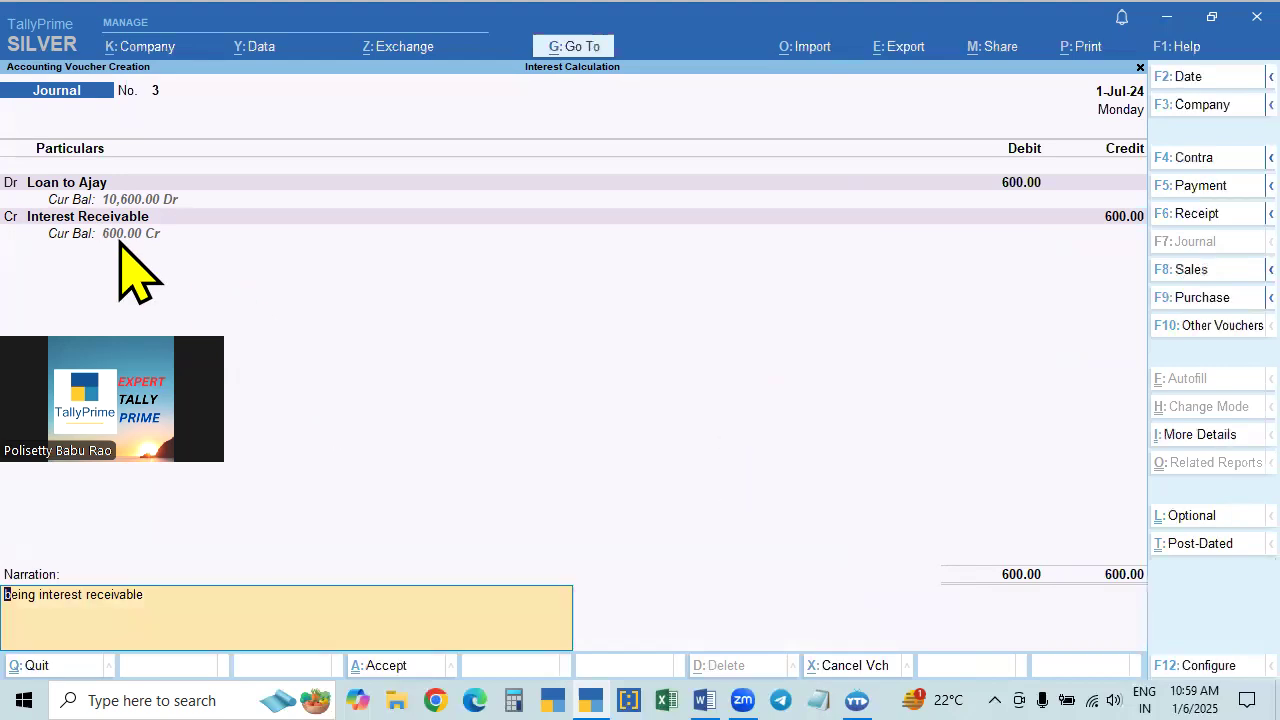
{"action": "left_click", "coordinate": [85, 217]}
{"action": "key", "text": "ctrl+Return"}
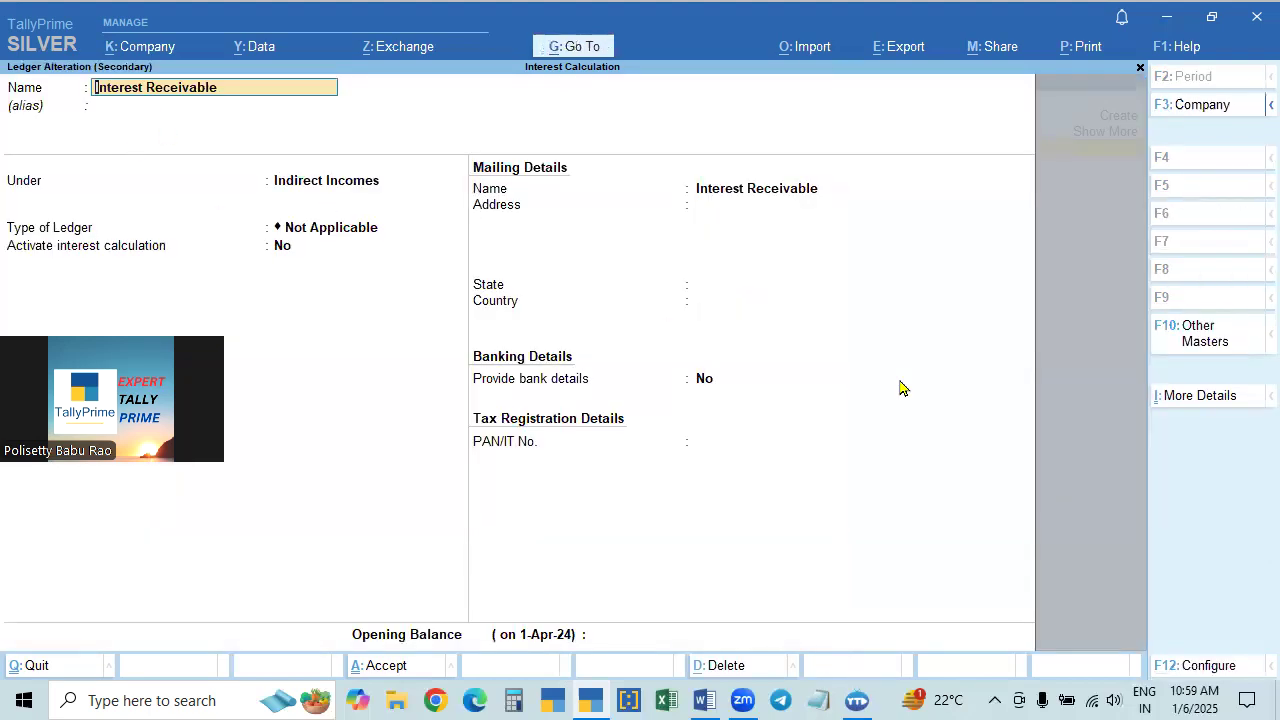
{"action": "key", "text": "ctrl+a"}
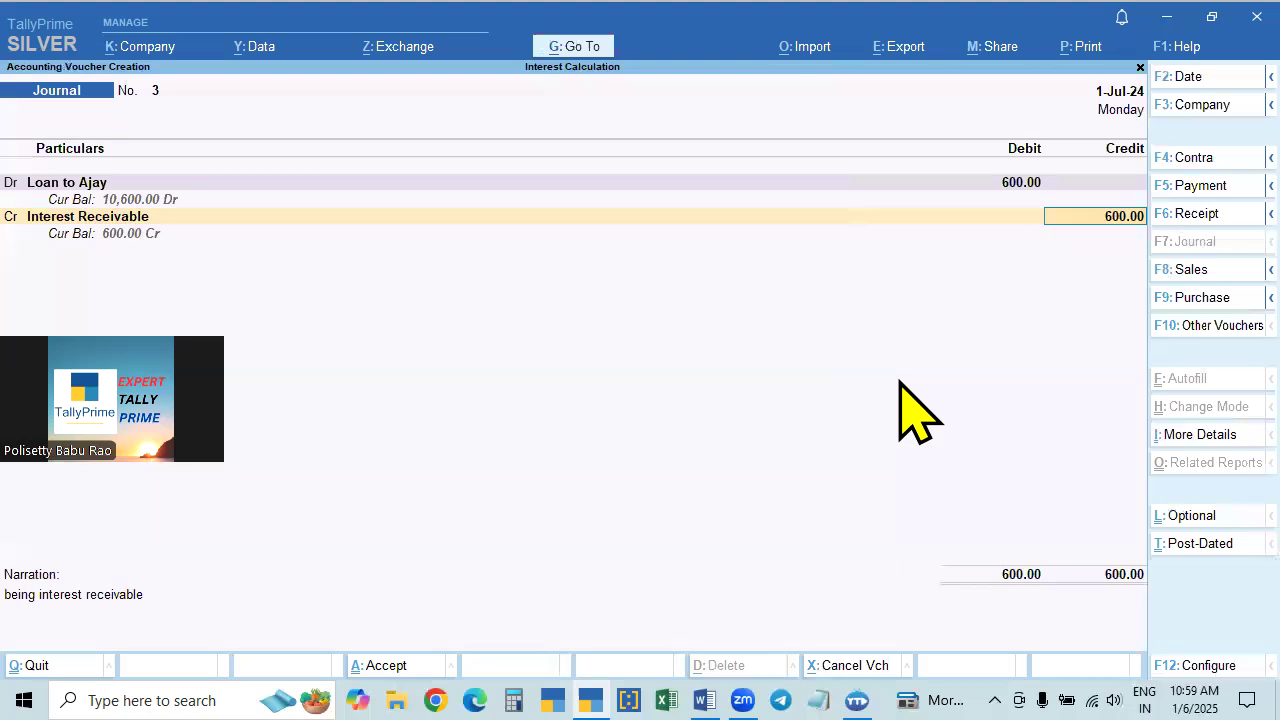
- Save the interest journal voucher and leave voucher creation, returning to the loan's interest report
{"action": "key", "text": "Return"}
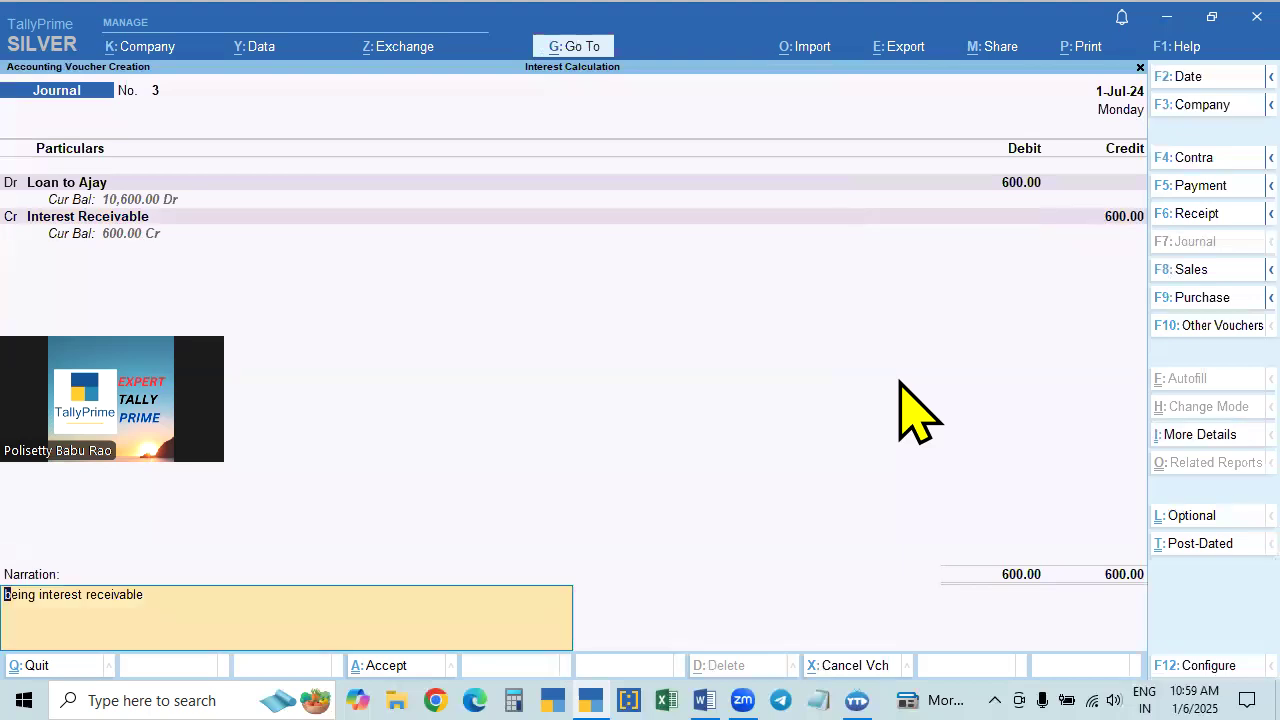
{"action": "key", "text": "Return"}
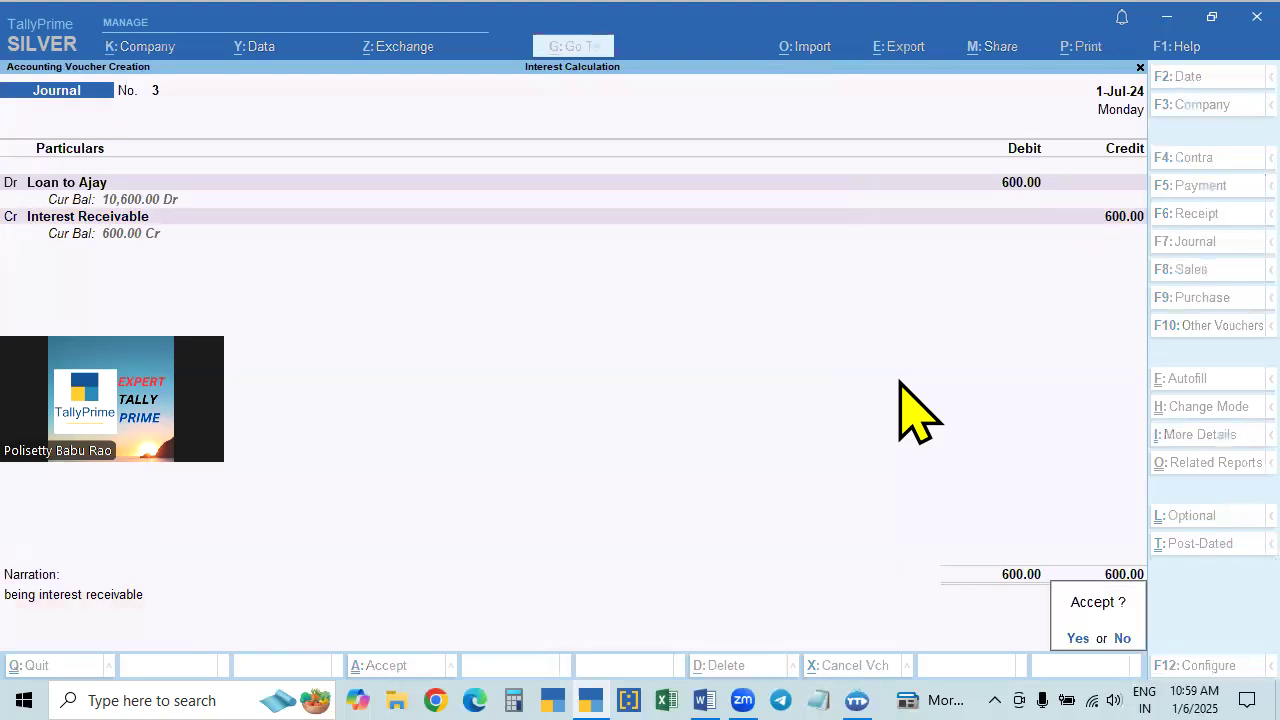
{"action": "key", "text": "Return"}
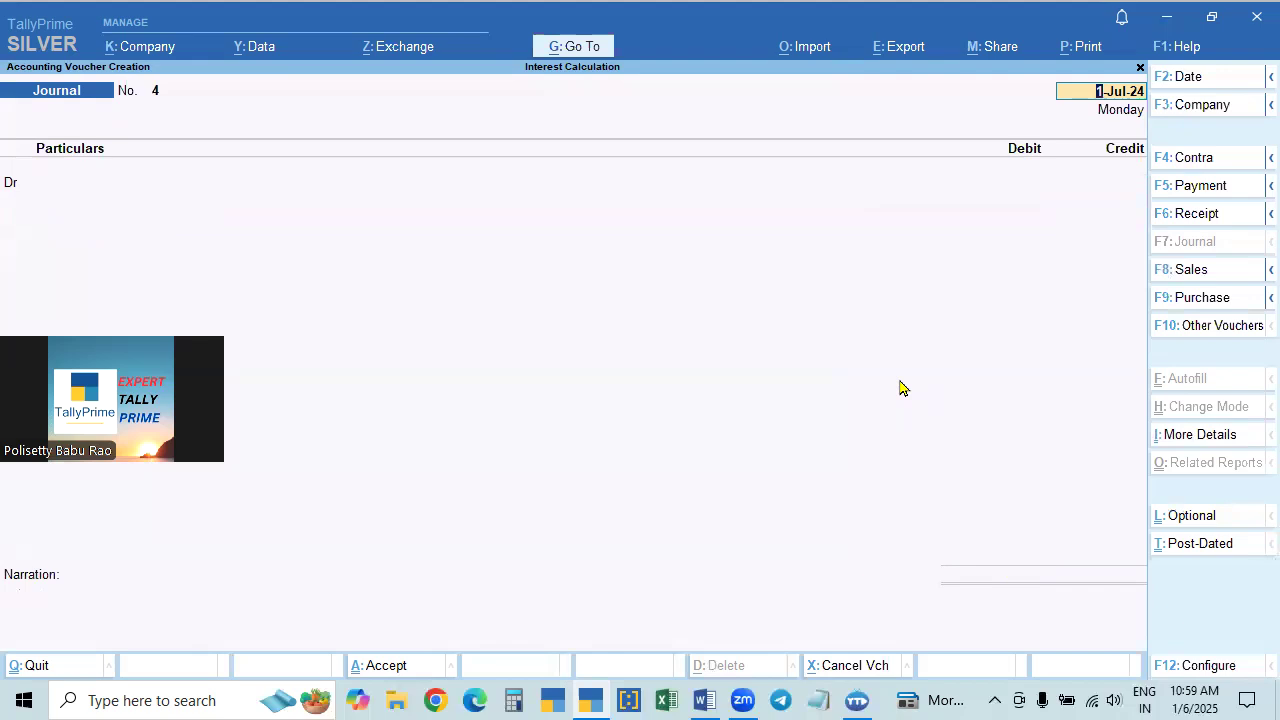
{"action": "key", "text": "BackSpace"}
{"action": "key", "text": "Escape"}
{"action": "key", "text": "y"}
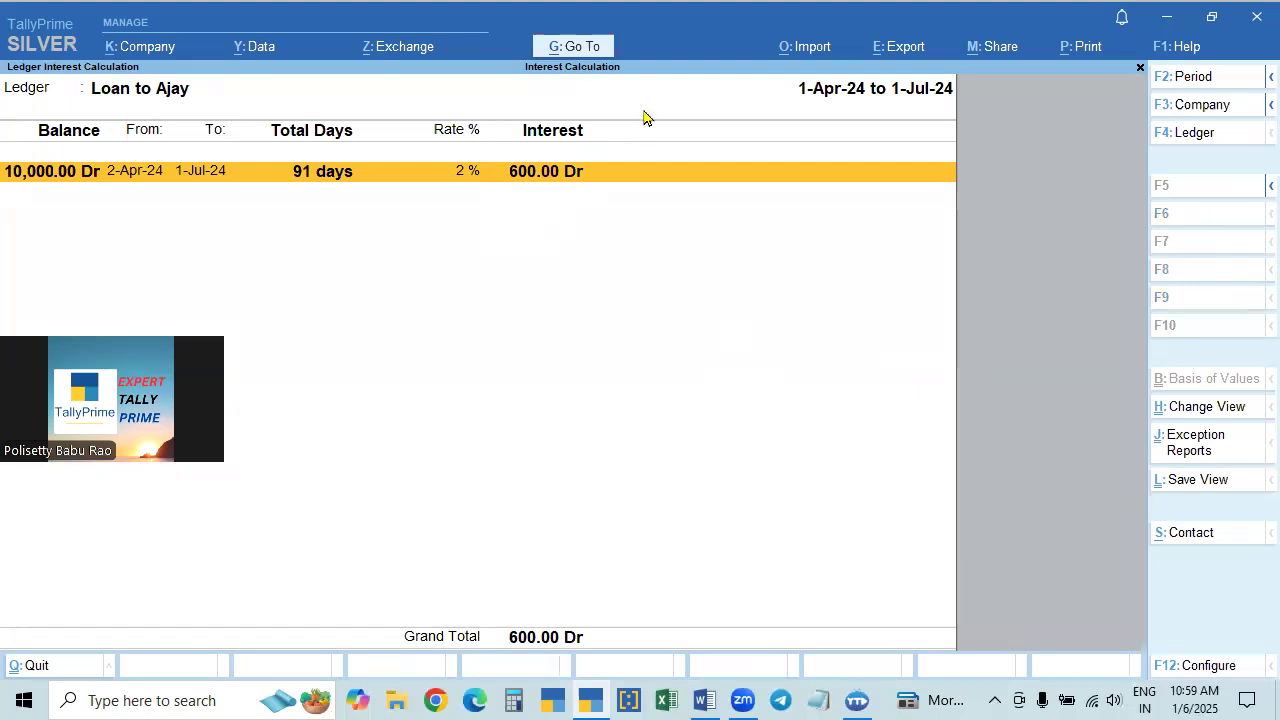
- Open the Ledger Vouchers report for the Interest Receivable ledger
{"action": "left_click", "coordinate": [575, 50]}
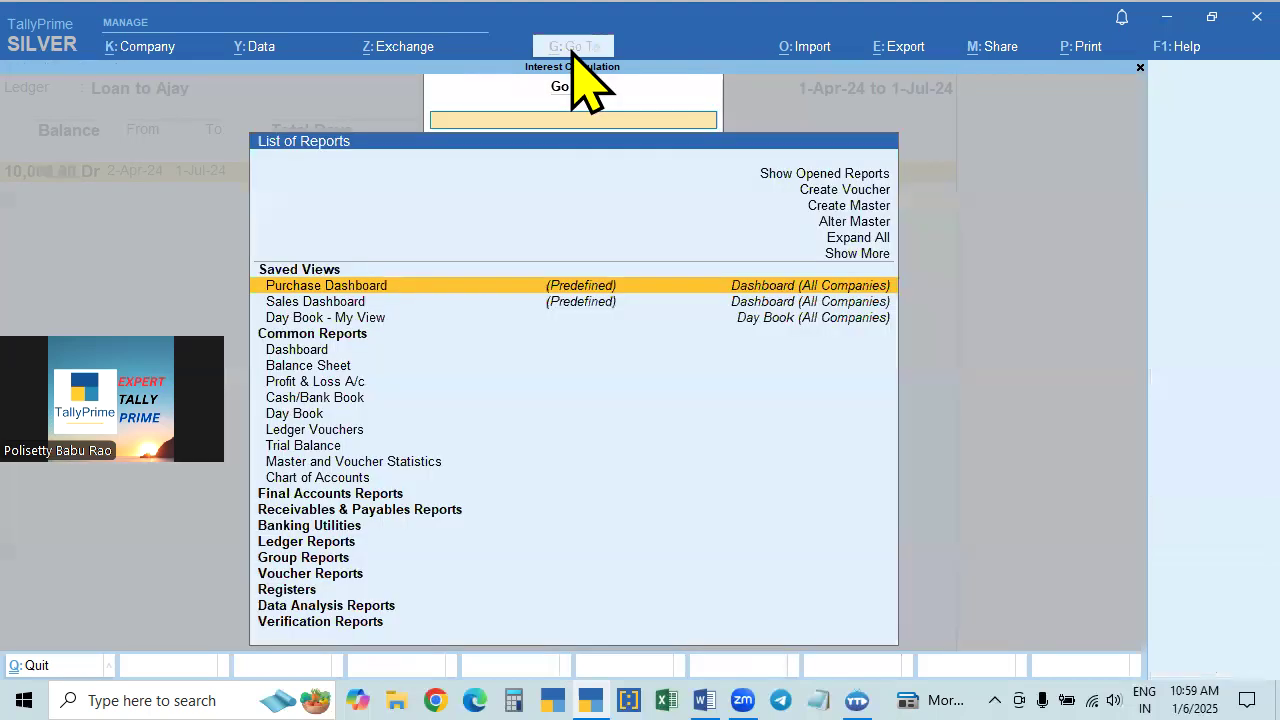
{"action": "left_click", "coordinate": [538, 272]}
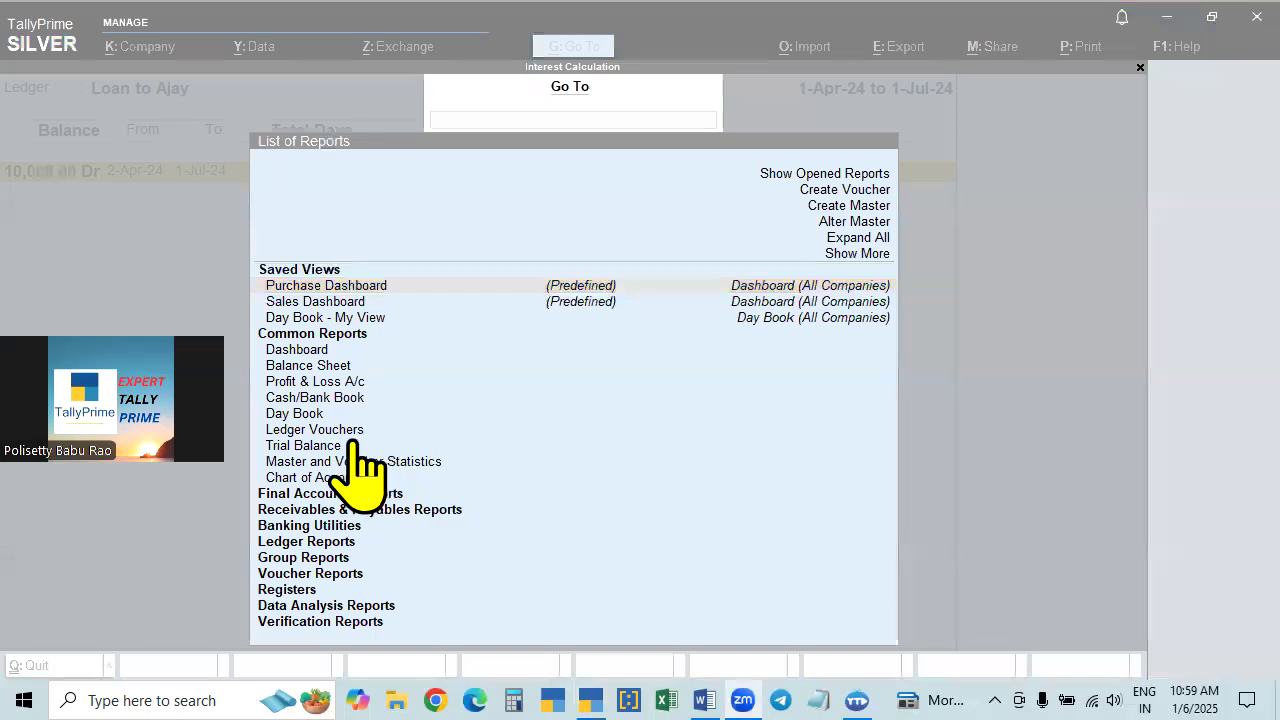
{"action": "left_click", "coordinate": [328, 432]}
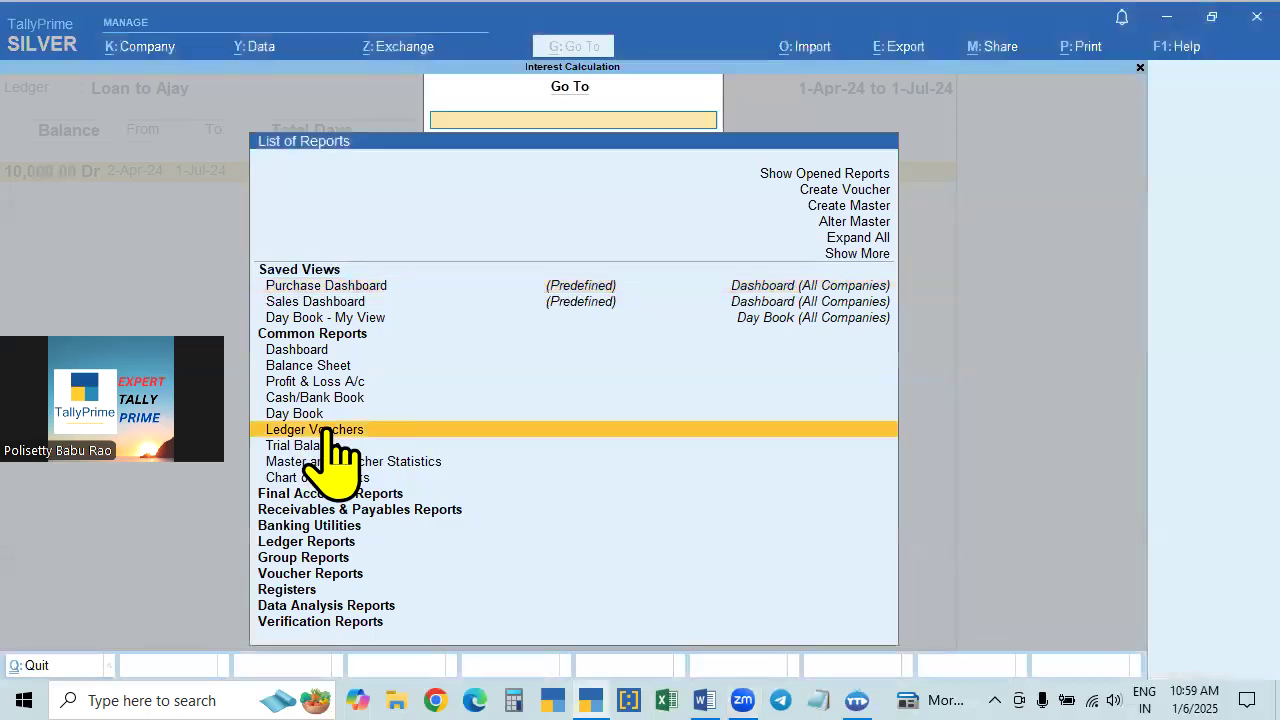
{"action": "left_click", "coordinate": [330, 434]}
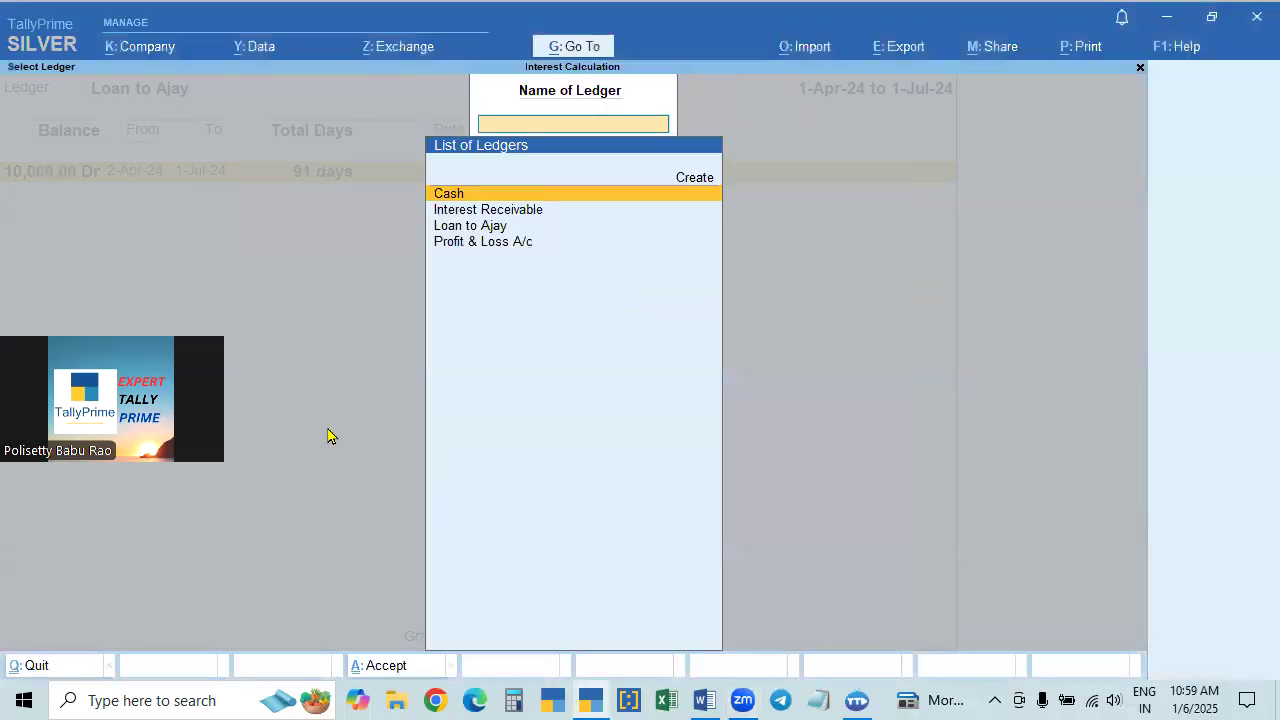
{"action": "key", "text": "Down"}
{"action": "key", "text": "Down"}
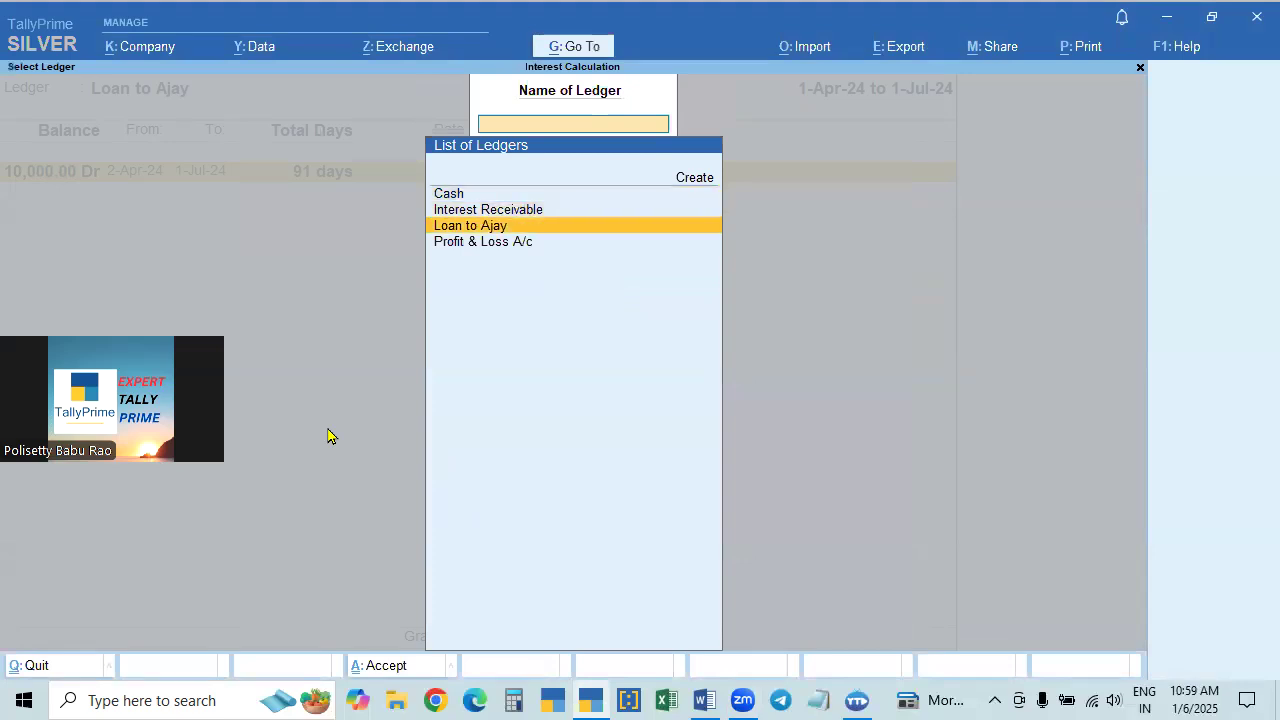
{"action": "key", "text": "Up"}
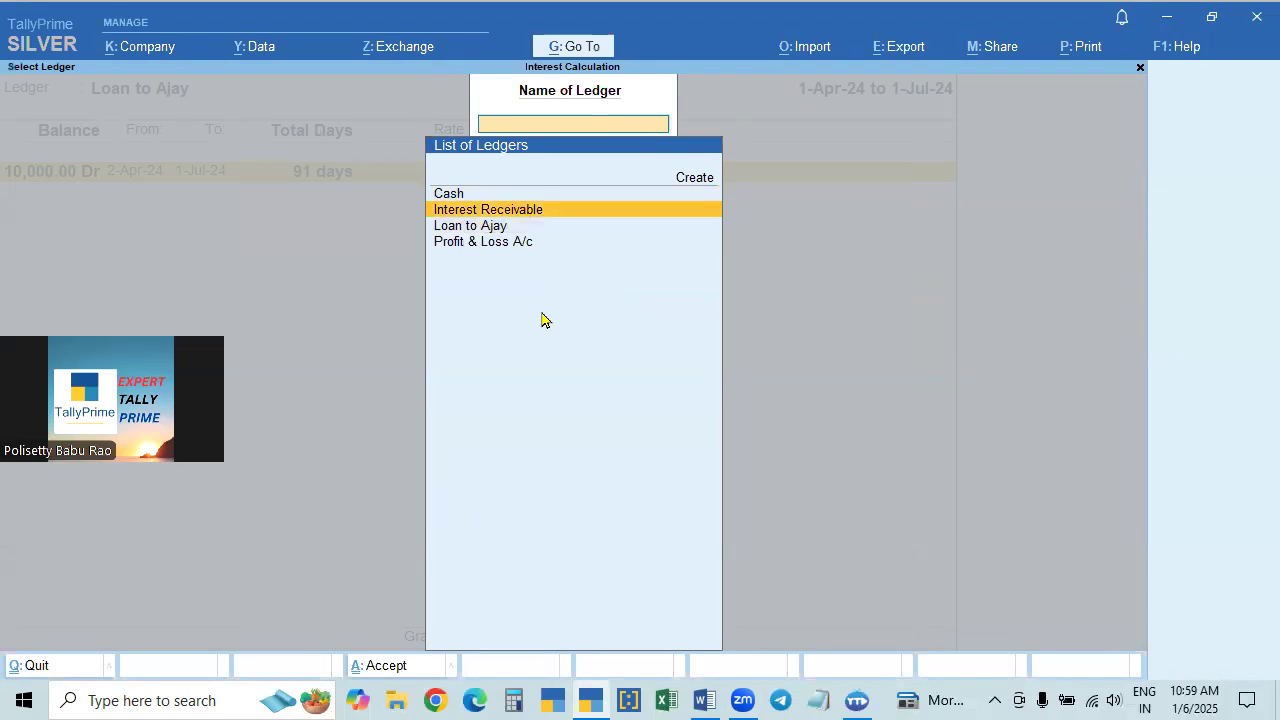
{"action": "left_click", "coordinate": [525, 211]}
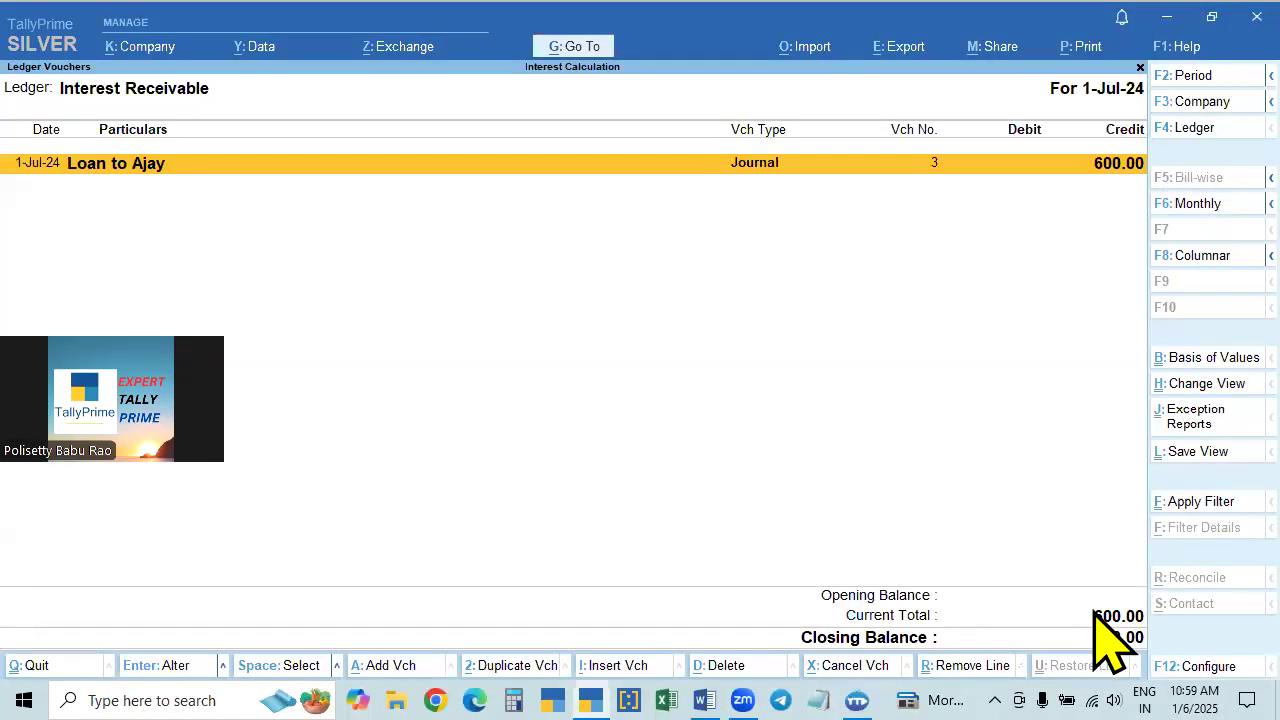
- Switch the Ledger Vouchers report to the loan ledger and leave both period dates blank to cover all its entries
{"action": "key", "text": "Escape"}
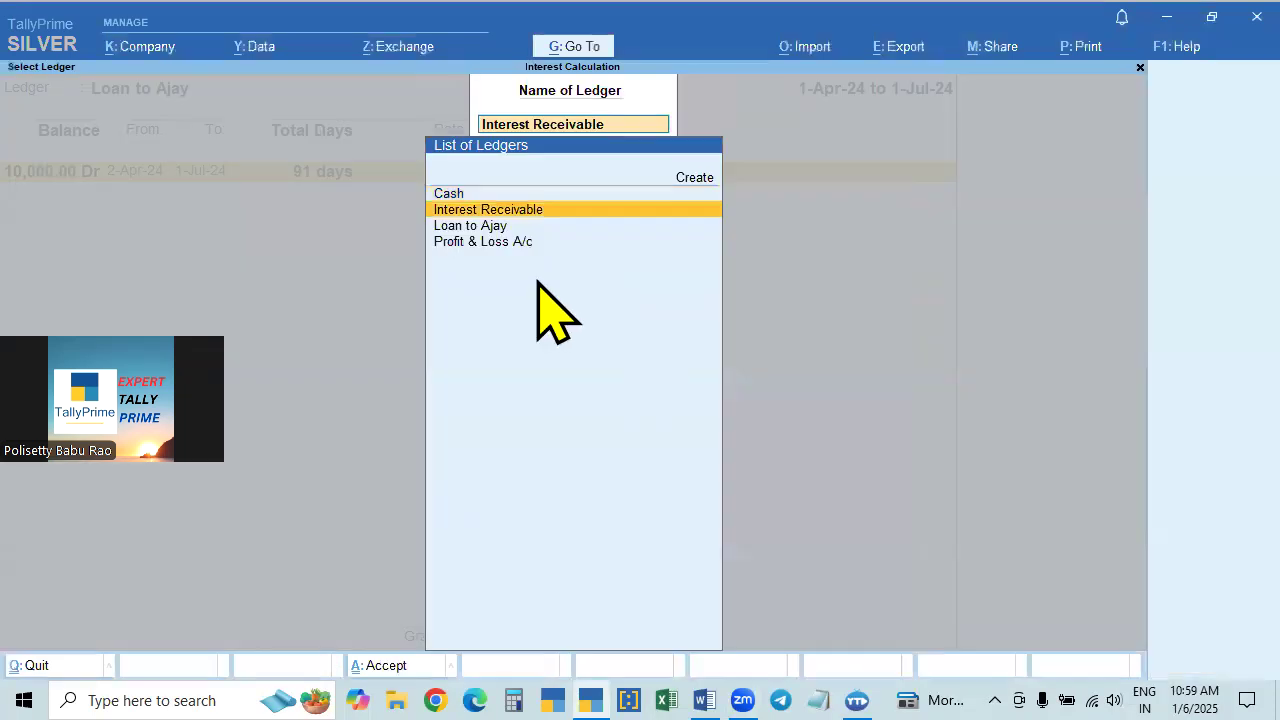
{"action": "left_click", "coordinate": [476, 232]}
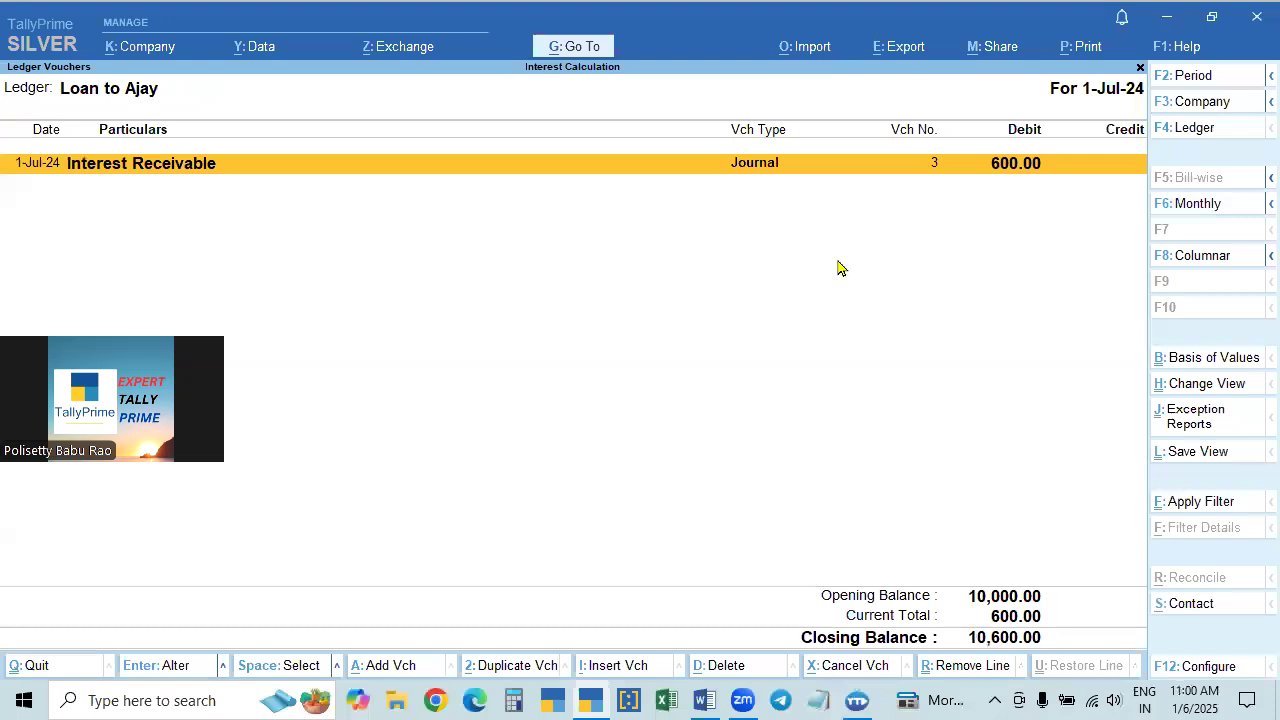
{"action": "key", "text": "F2"}
{"action": "key", "text": "BackSpace"}
{"action": "key", "text": "Return"}
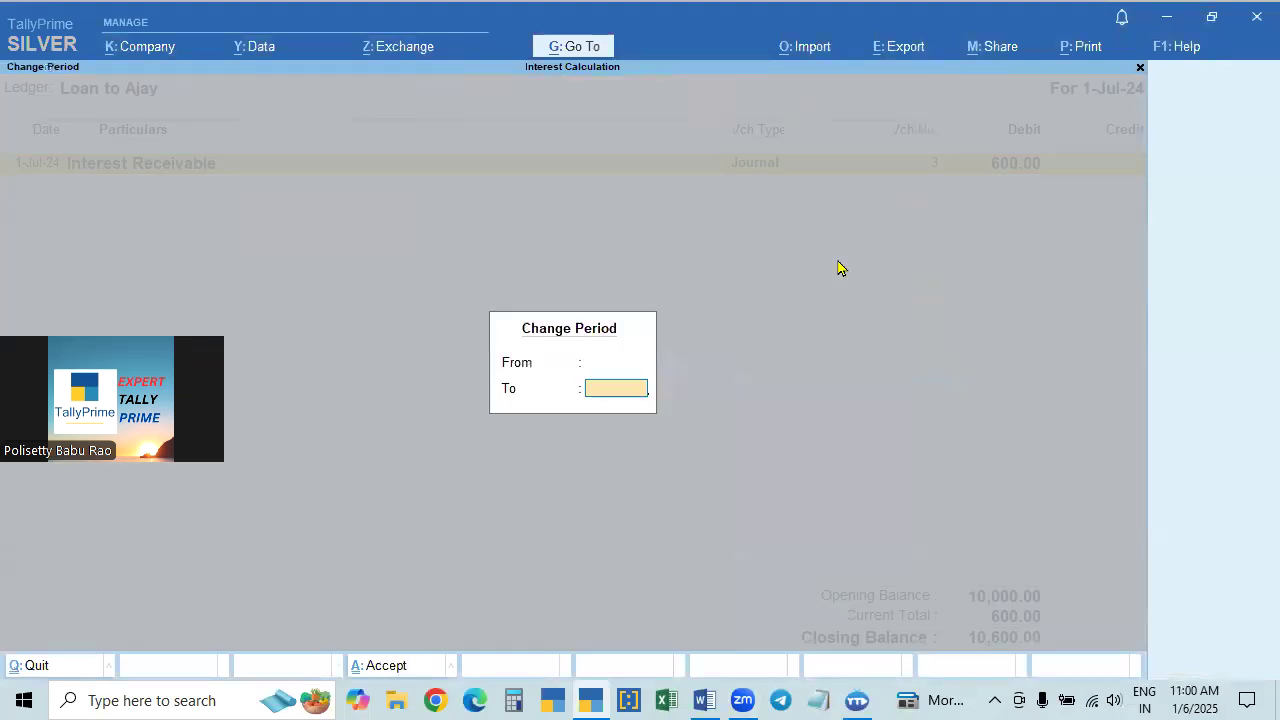
{"action": "key", "text": "Return"}
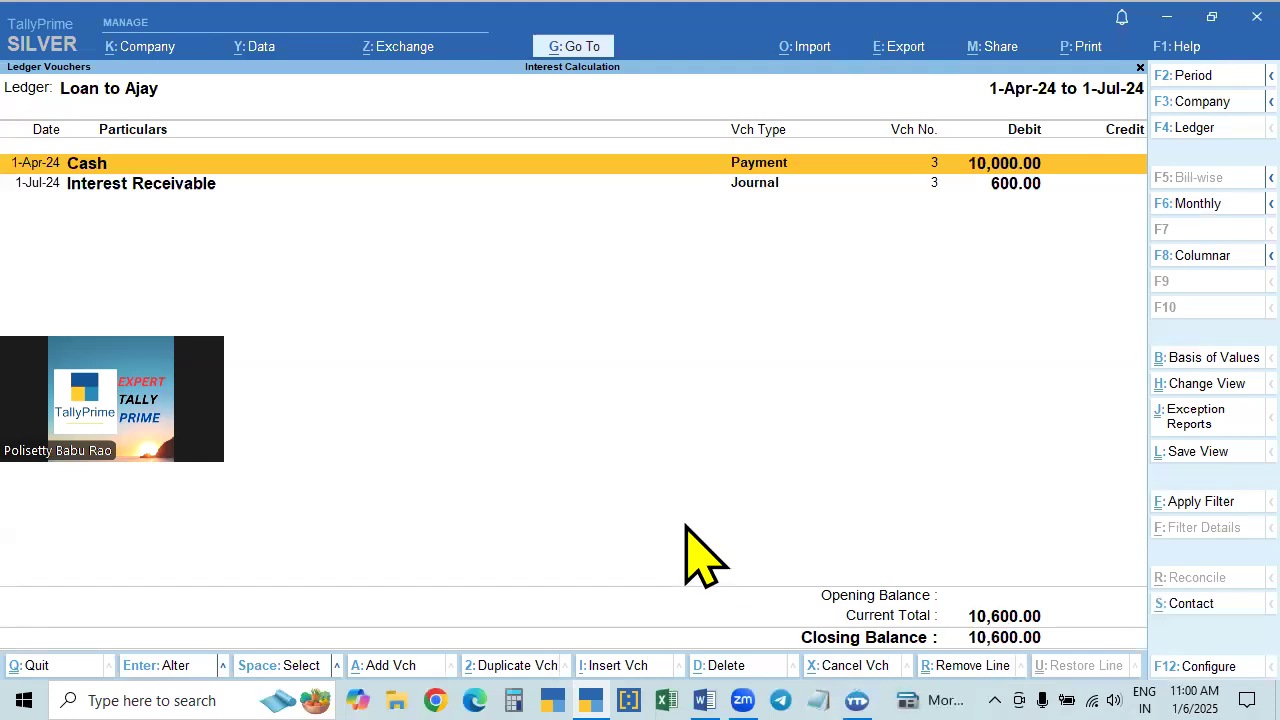
- Create a receipt voucher dated 1-Jul-24 that credits the loan ledger with 10,600 and debits Cash for the same amount
{"action": "left_click", "coordinate": [573, 47]}
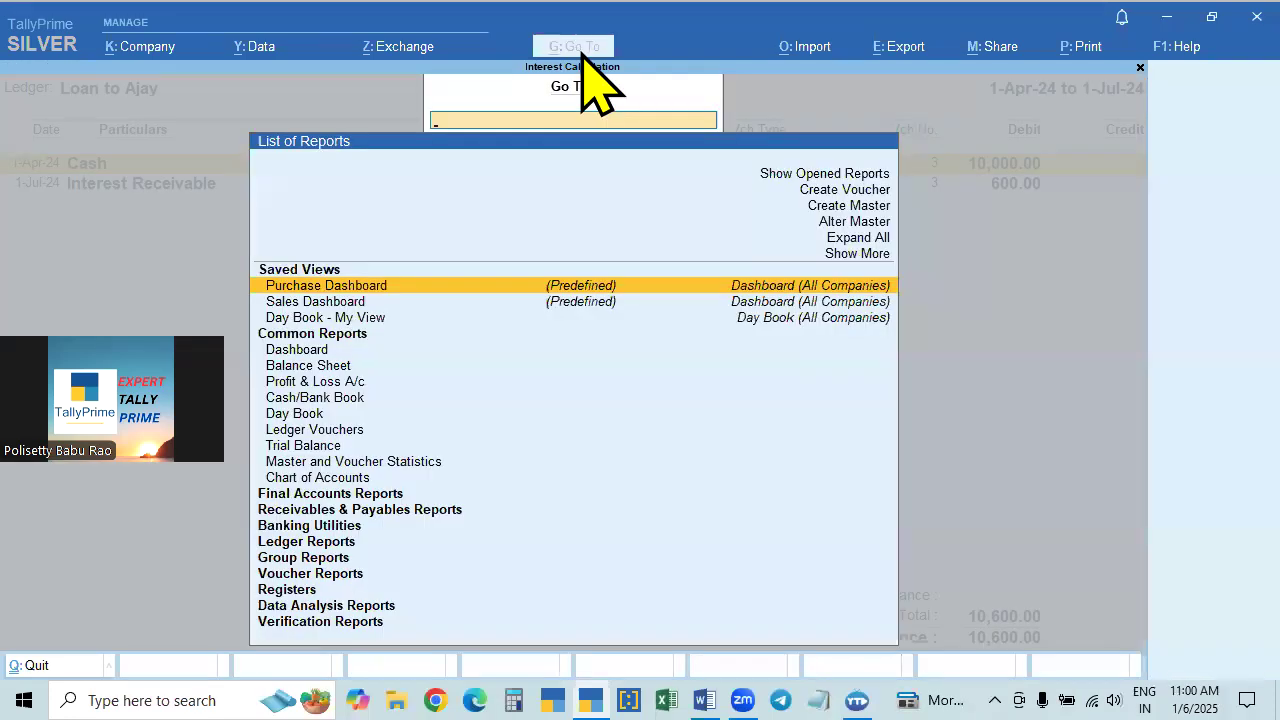
{"action": "left_click", "coordinate": [843, 197]}
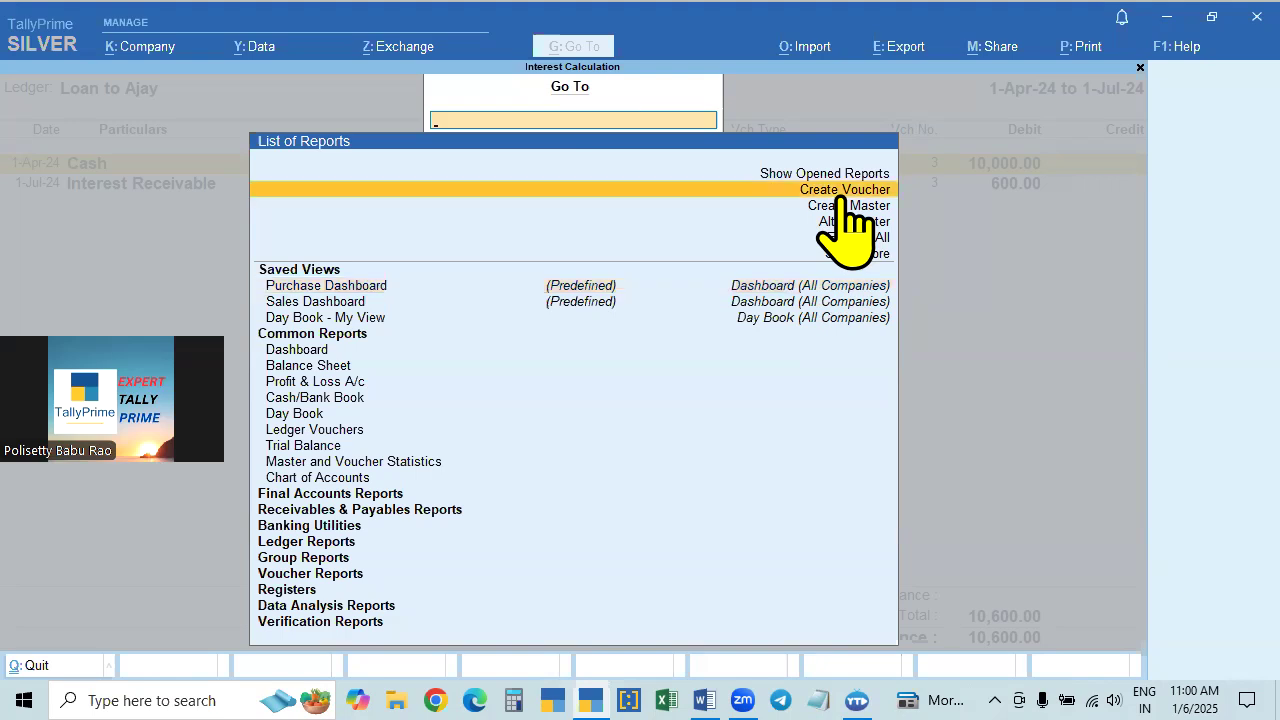
{"action": "left_click", "coordinate": [843, 197]}
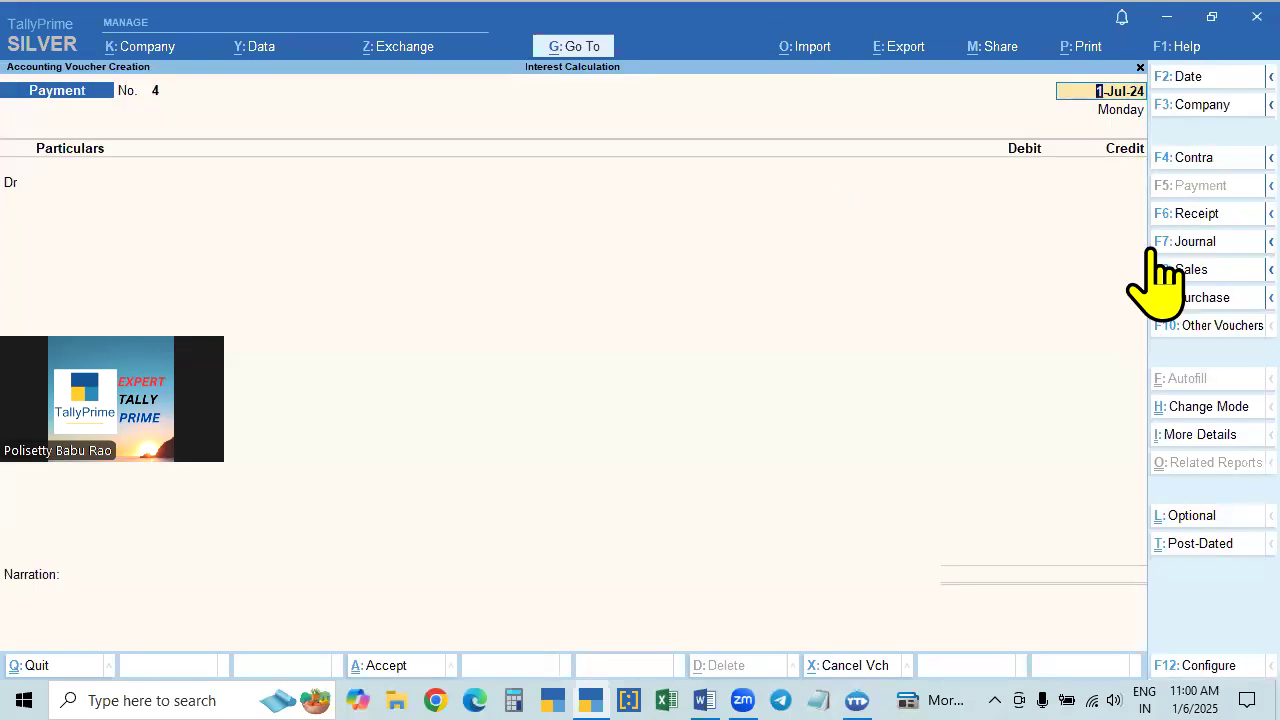
{"action": "left_click", "coordinate": [1199, 216]}
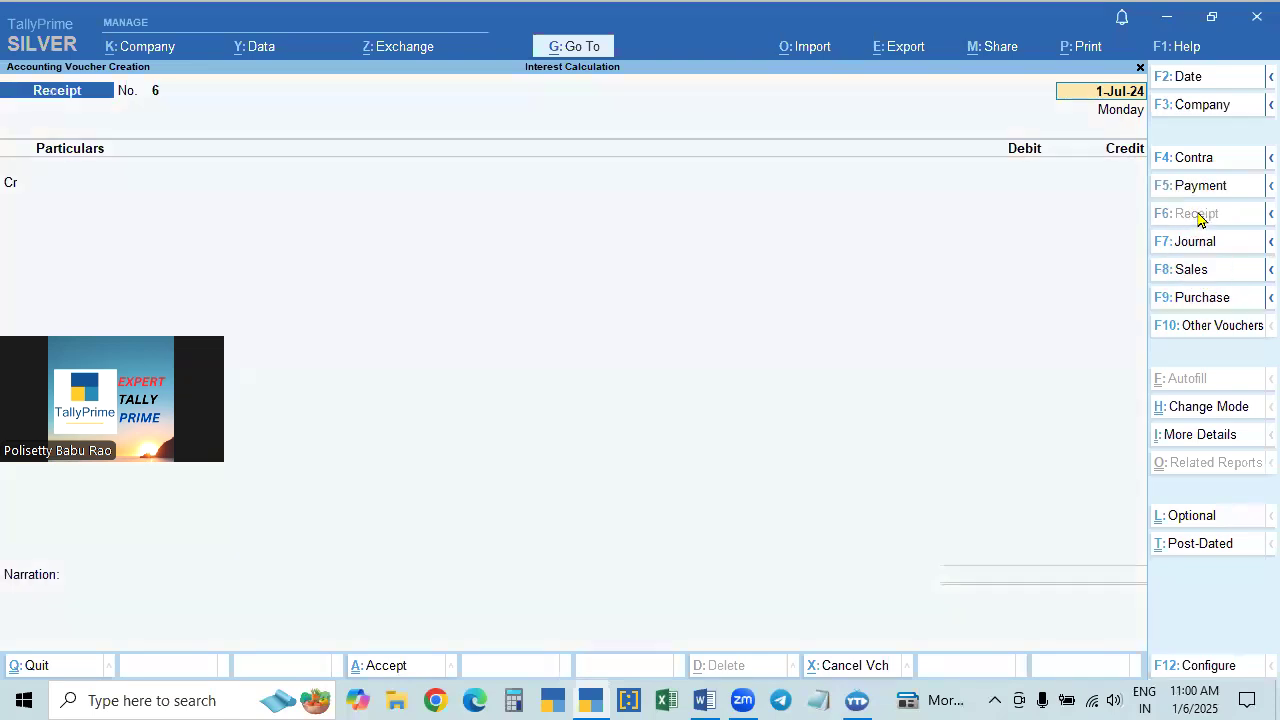
{"action": "key", "text": "Return"}
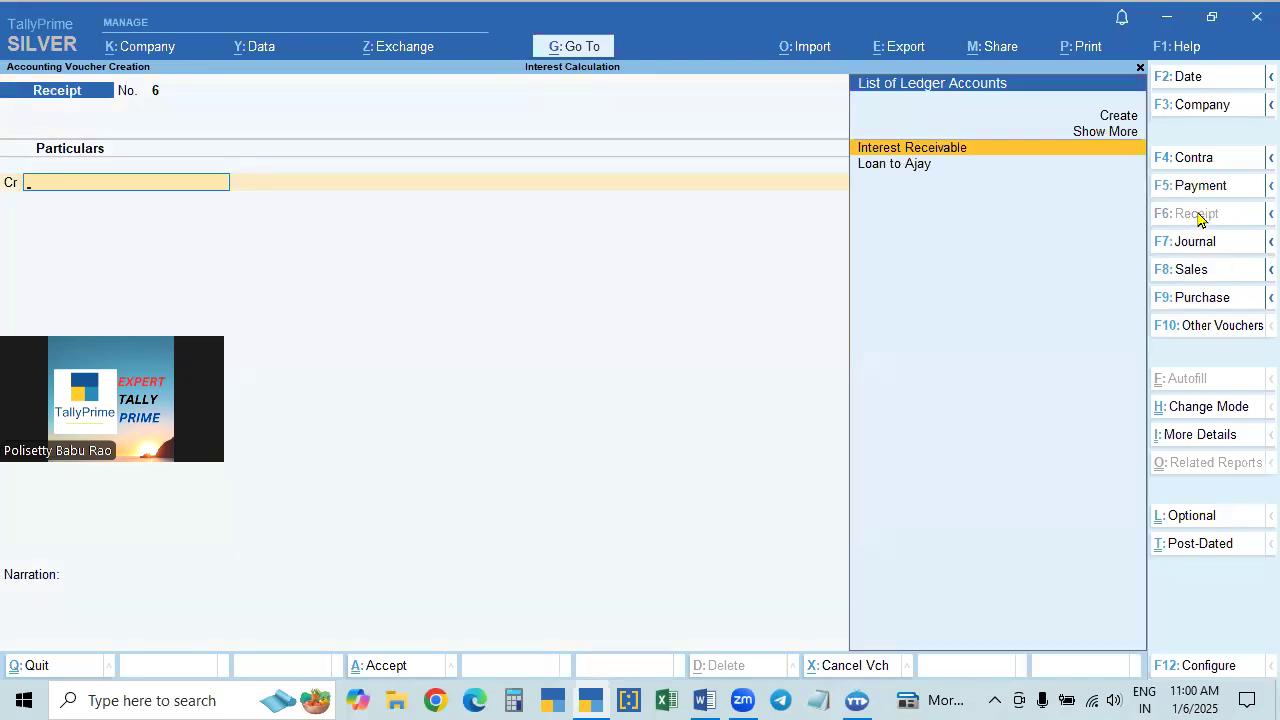
{"action": "key", "text": "Down"}
{"action": "key", "text": "Return"}
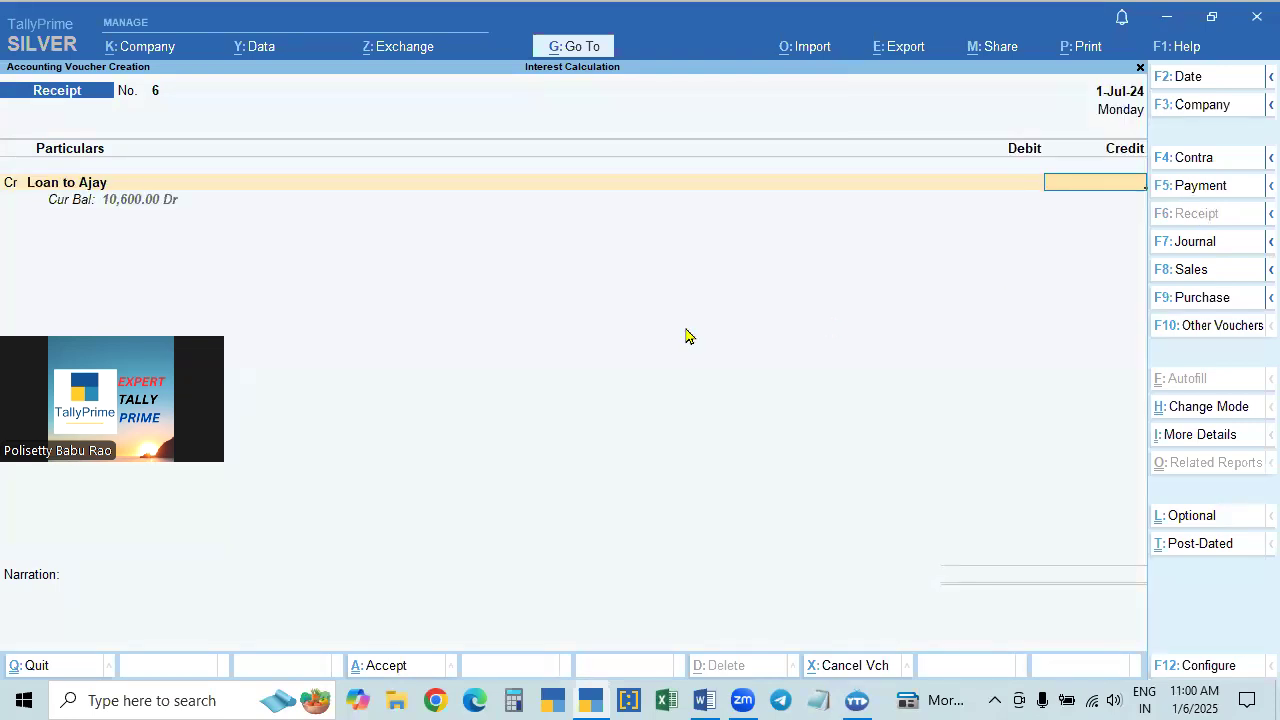
{"action": "type", "text": "10000"}
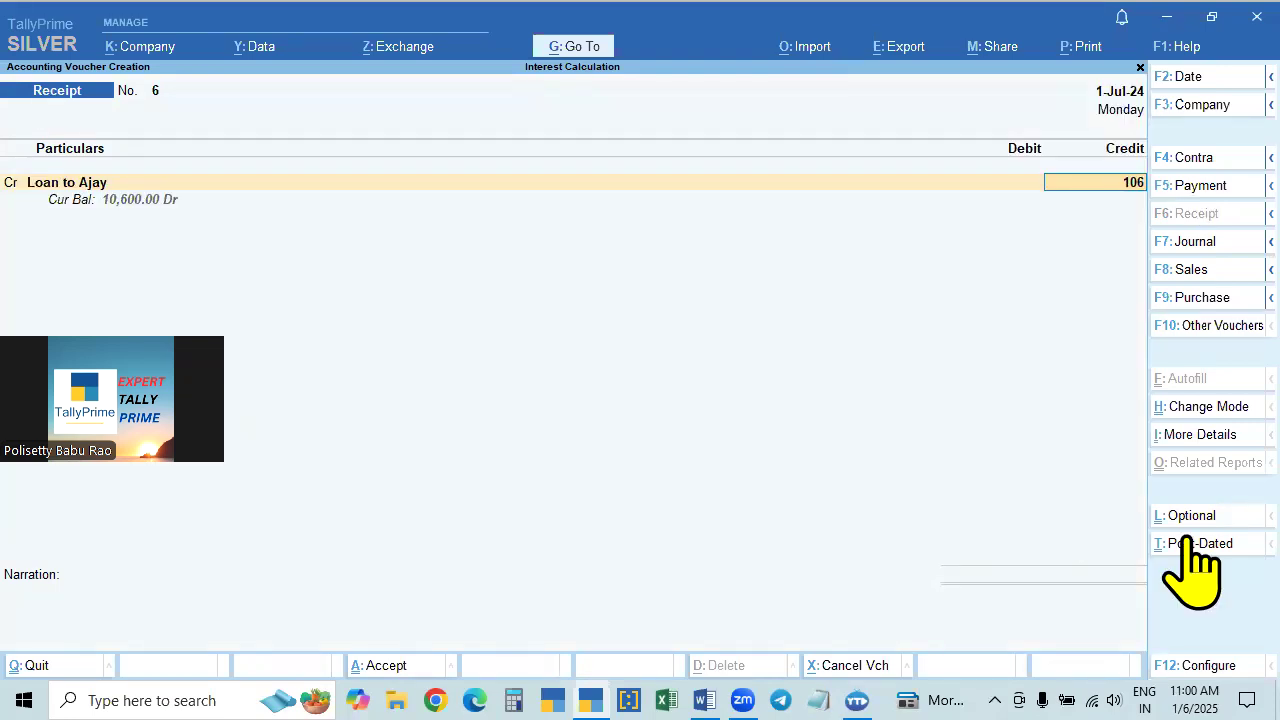
{"action": "key", "text": "Return"}
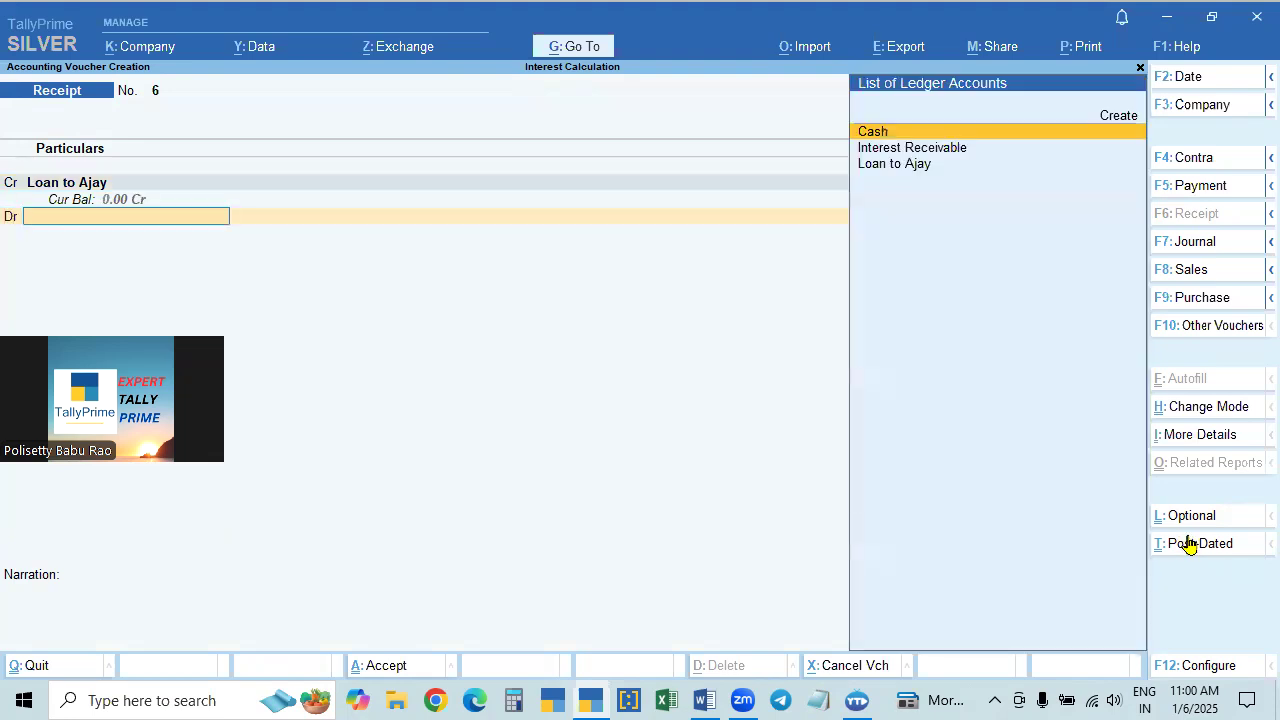
{"action": "type", "text": "cash"}
{"action": "key", "text": "Return"}
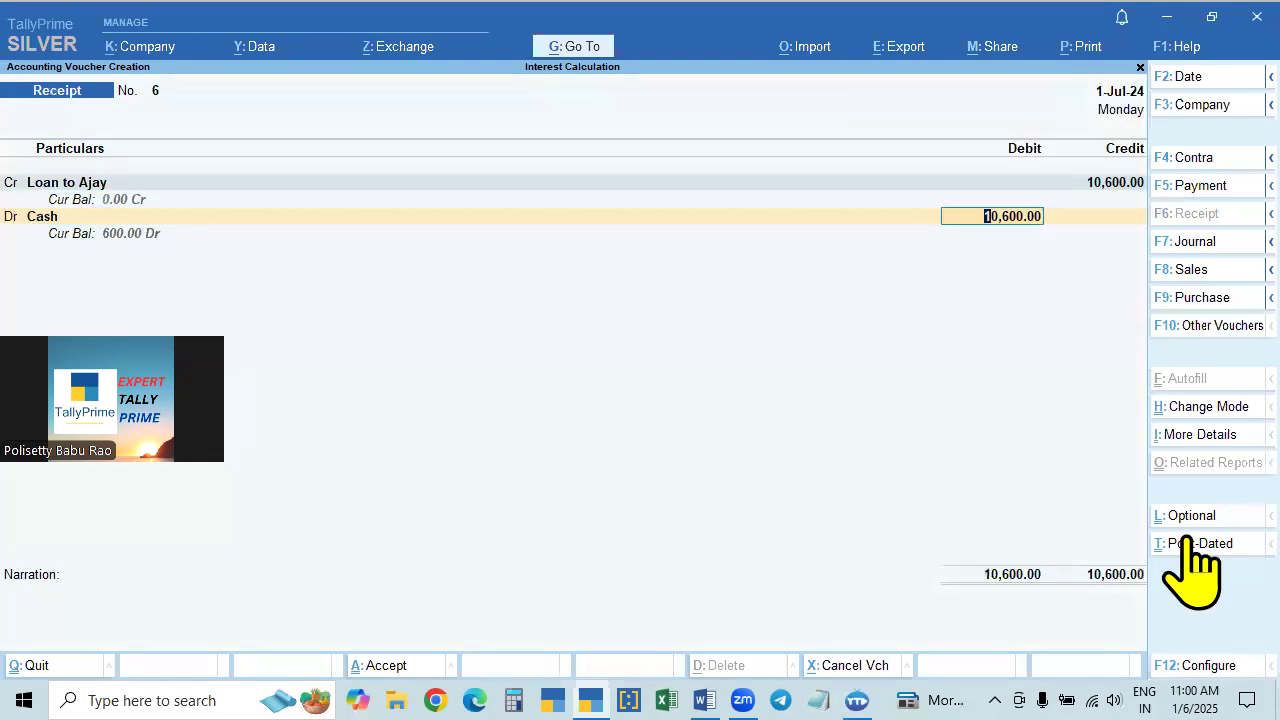
{"action": "key", "text": "Return"}
- Add the narration "being loan amount recived with interest" to the receipt voucher and save it
{"action": "type", "text": "being i"}
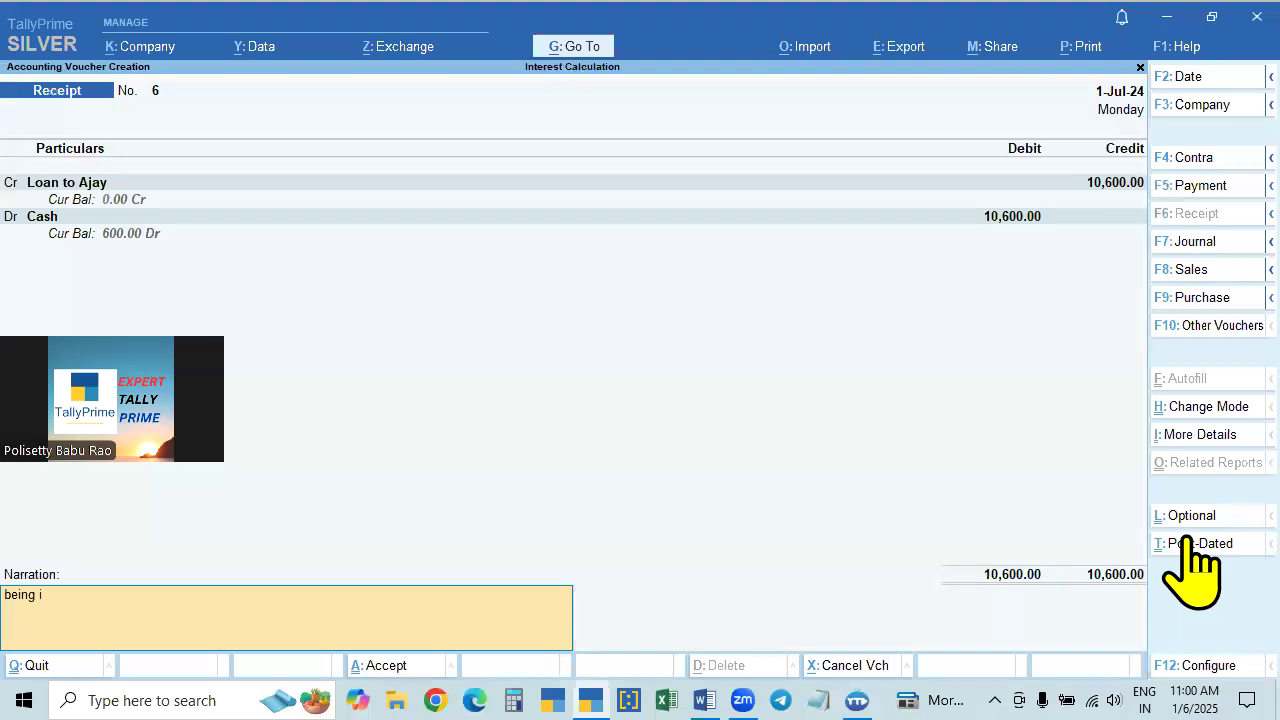
{"action": "type", "text": "oan amount recived with interest"}
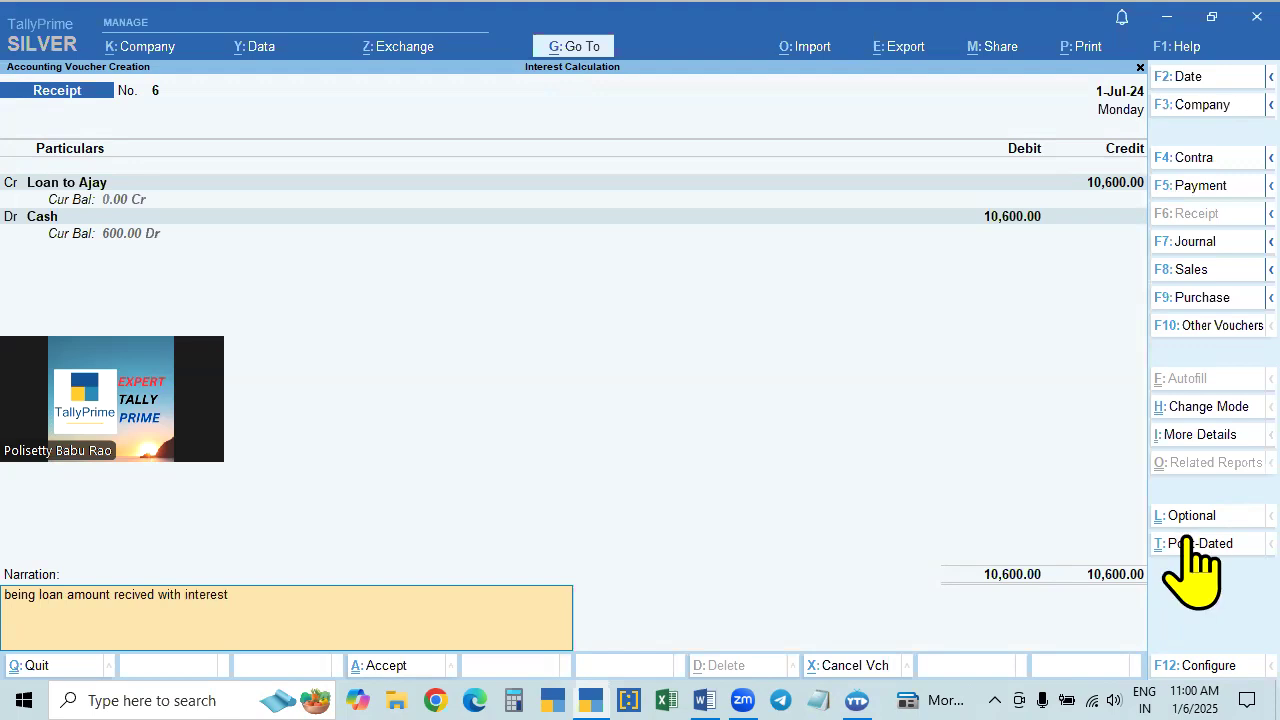
{"action": "key", "text": "Return"}
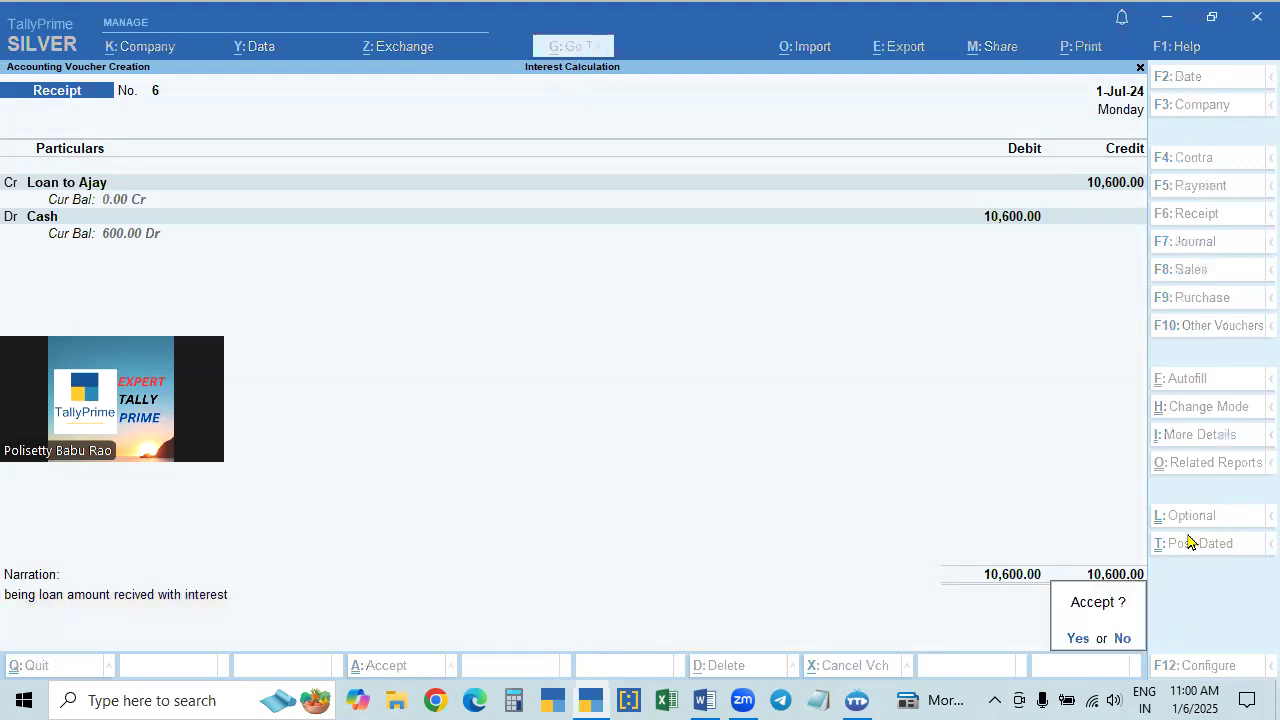
{"action": "key", "text": "Return"}
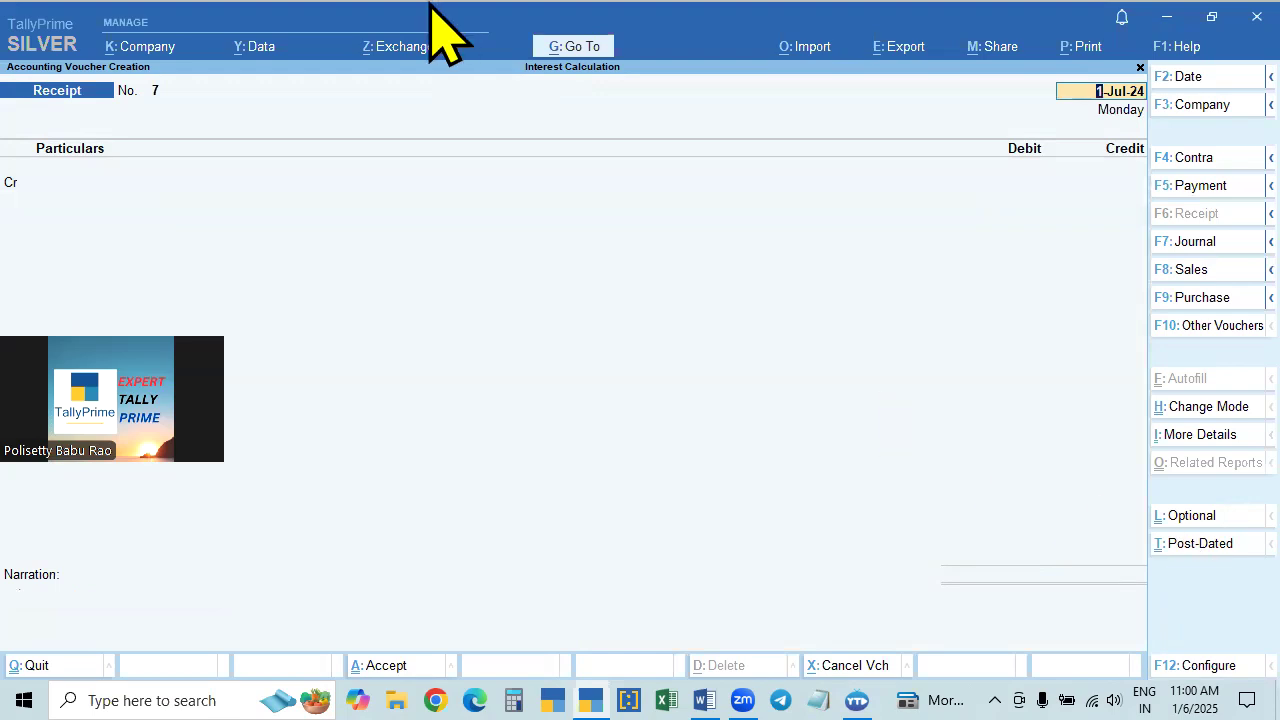
- Open the Ledger Vouchers report for the loan ledger to check its entries
{"action": "left_click", "coordinate": [566, 50]}
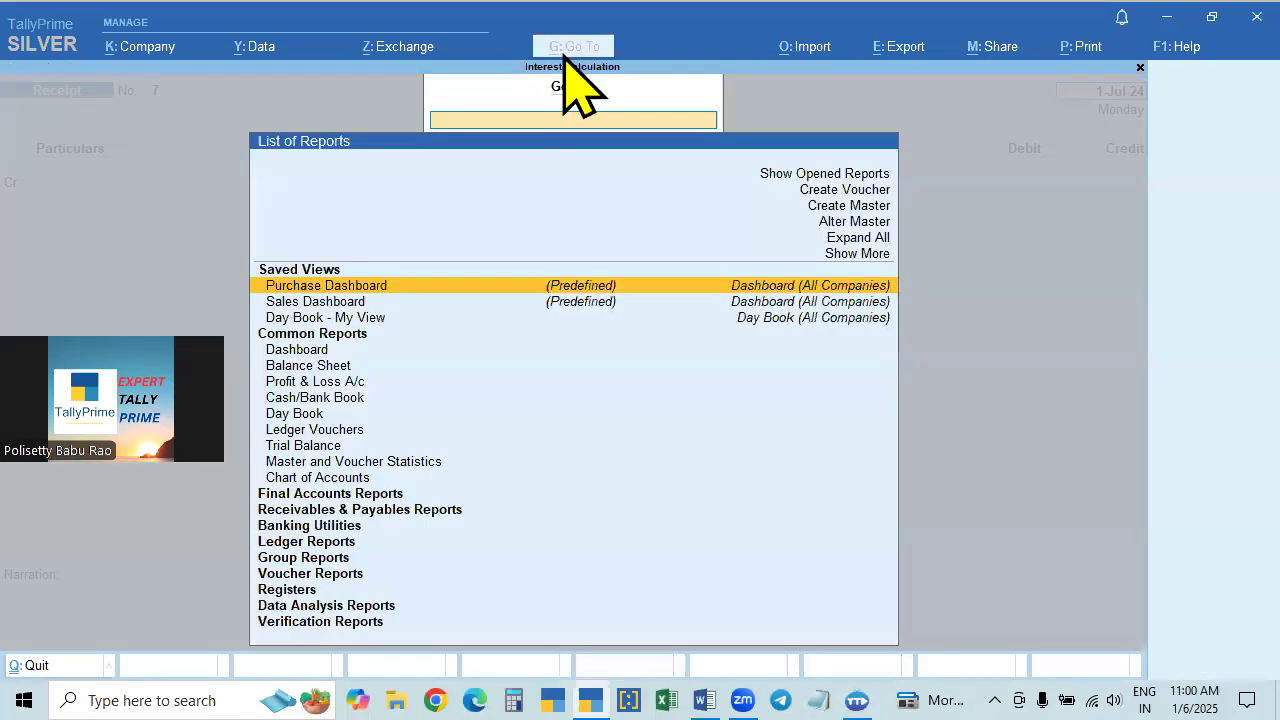
{"action": "left_click", "coordinate": [312, 430]}
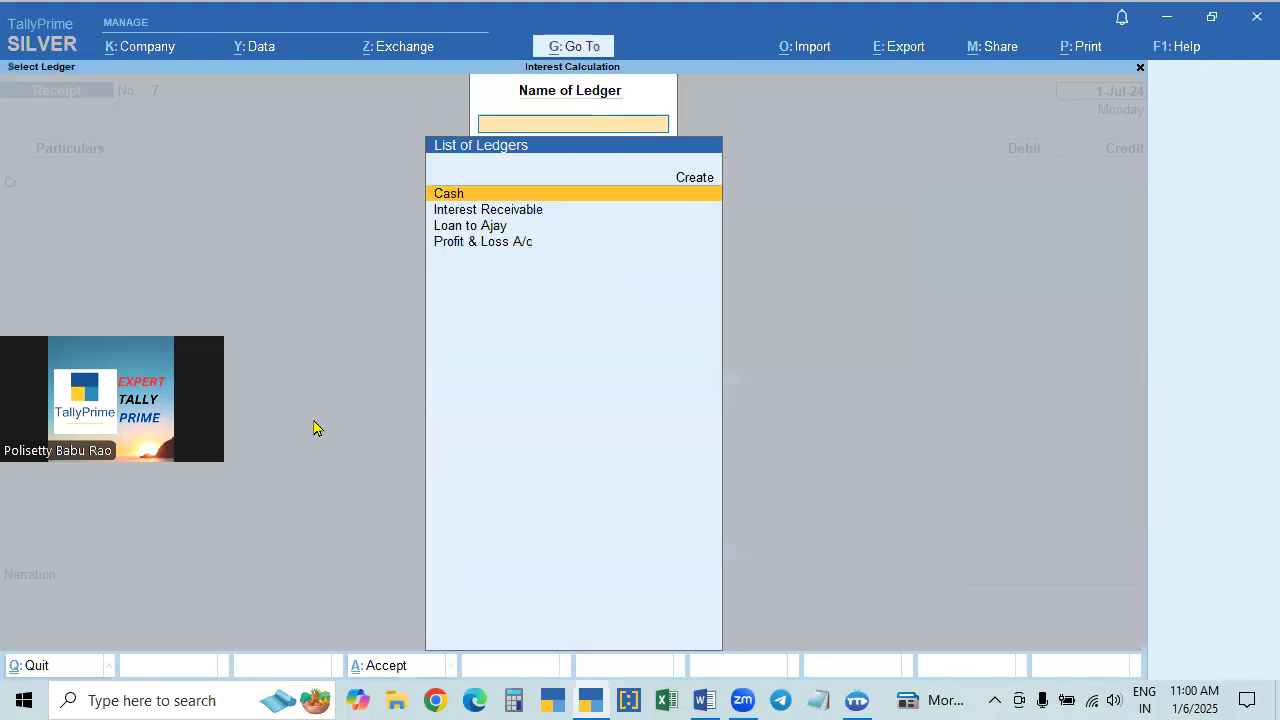
{"action": "key", "text": "Down"}
{"action": "key", "text": "Down"}
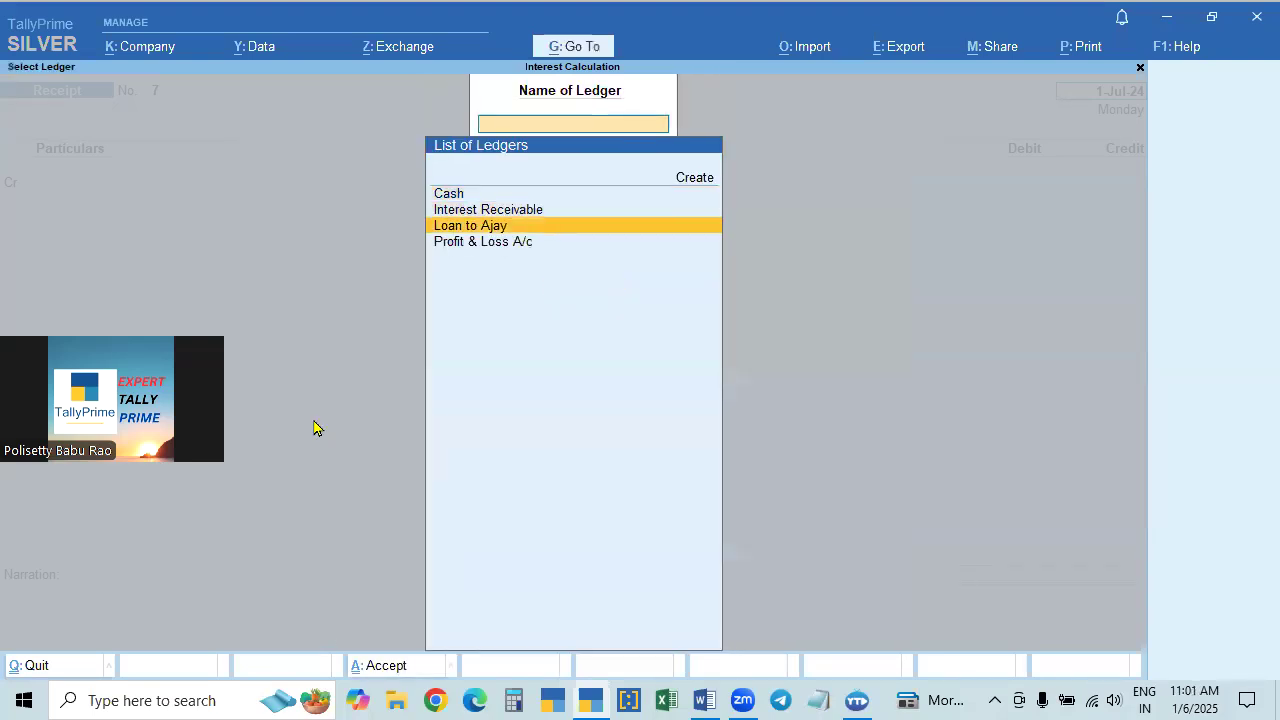
{"action": "key", "text": "Return"}
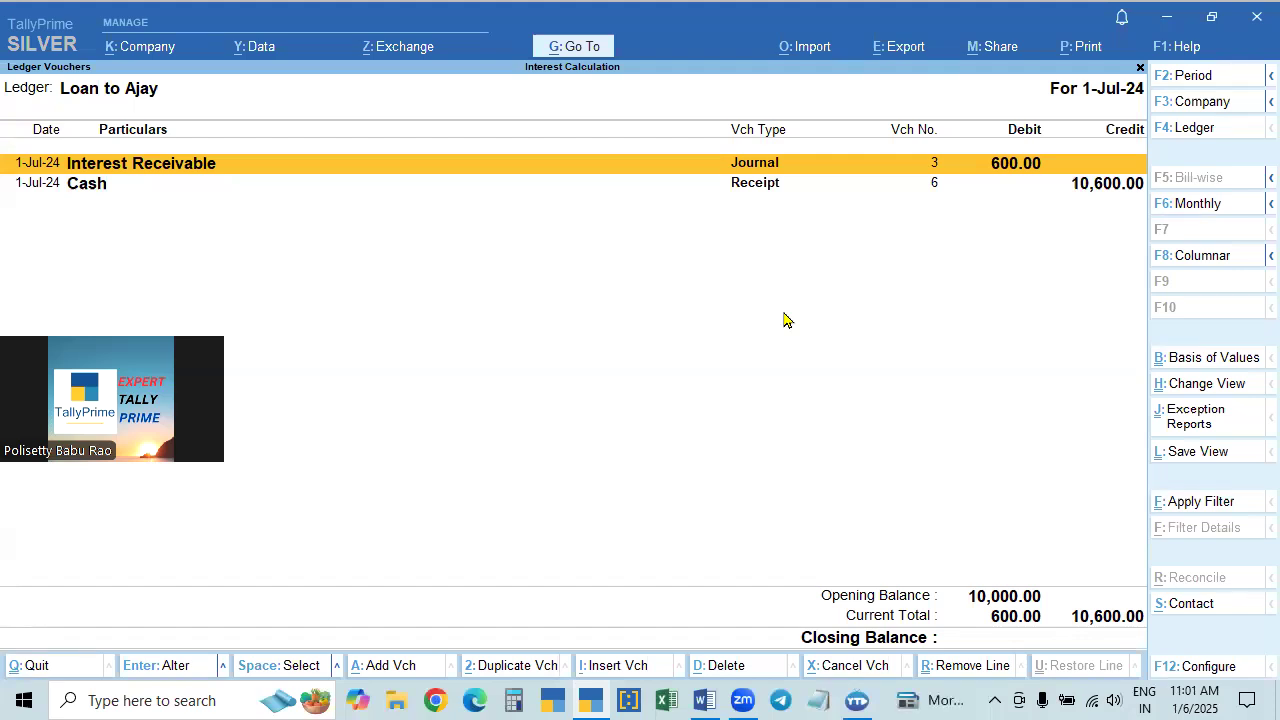
- Delete the 600 Interest Receivable journal voucher from the loan ledger's entries
{"action": "key", "text": "Return"}
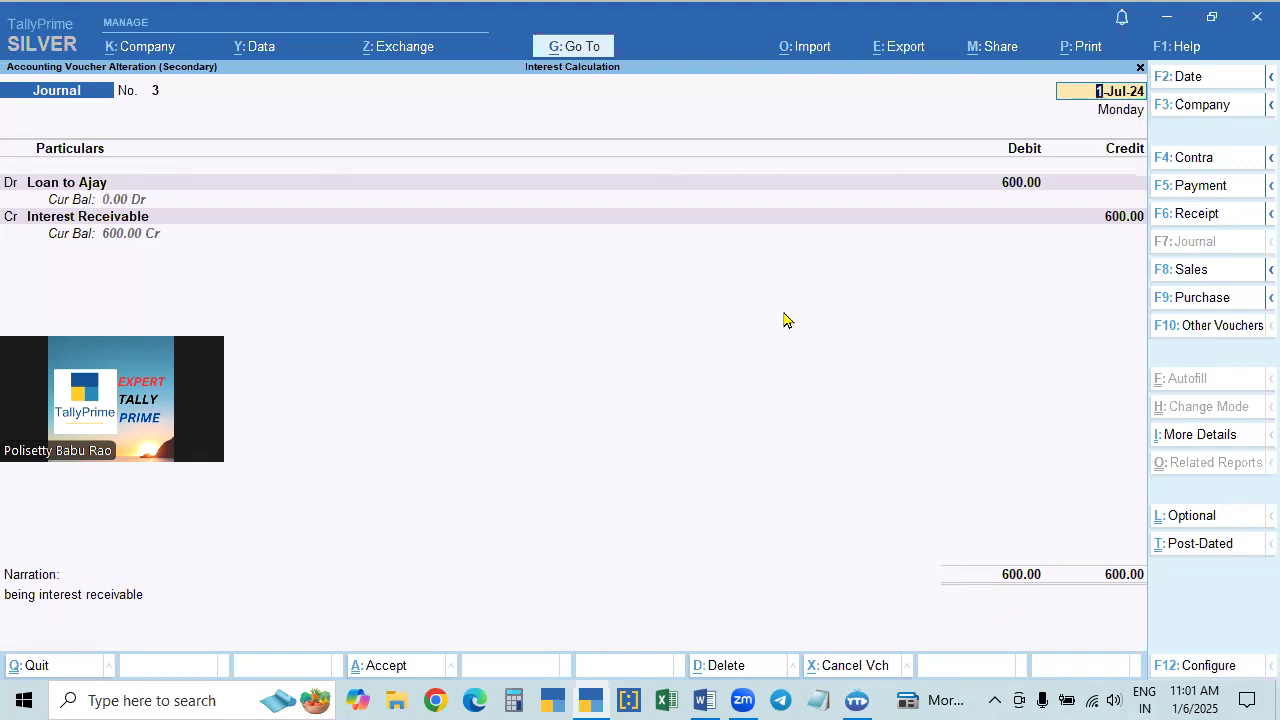
{"action": "key", "text": "ctrl"}
{"action": "key", "text": "alt+d"}
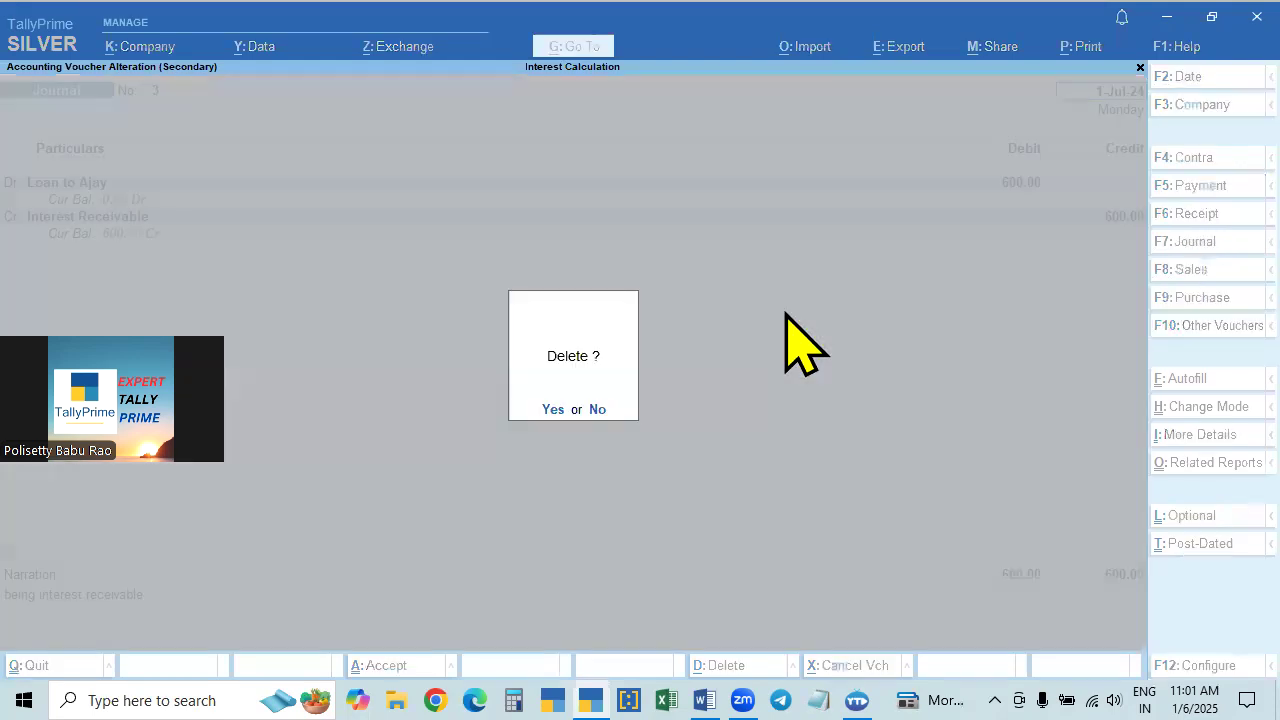
{"action": "key", "text": "Return"}
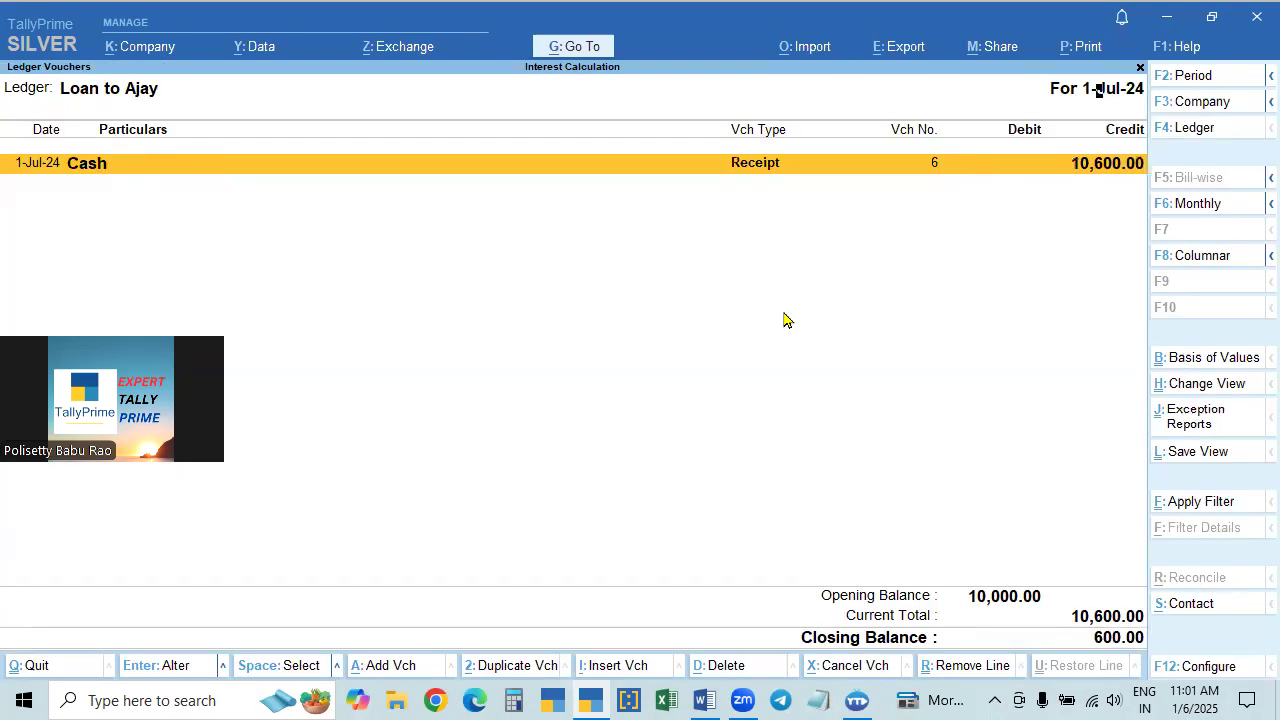
- Delete the 10,600 cash receipt voucher from the loan ledger's entries
{"action": "key", "text": "Return"}
{"action": "key", "text": "ctrl"}
{"action": "key", "text": "alt+d"}
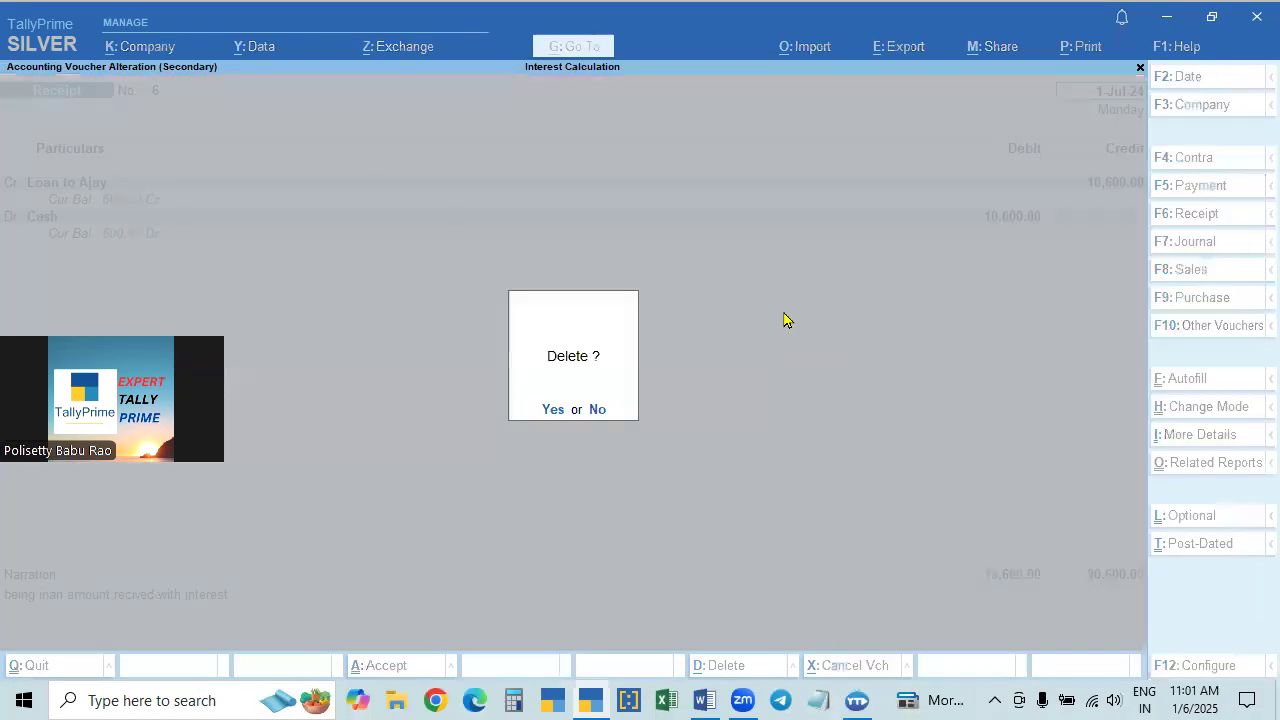
{"action": "key", "text": "Return"}
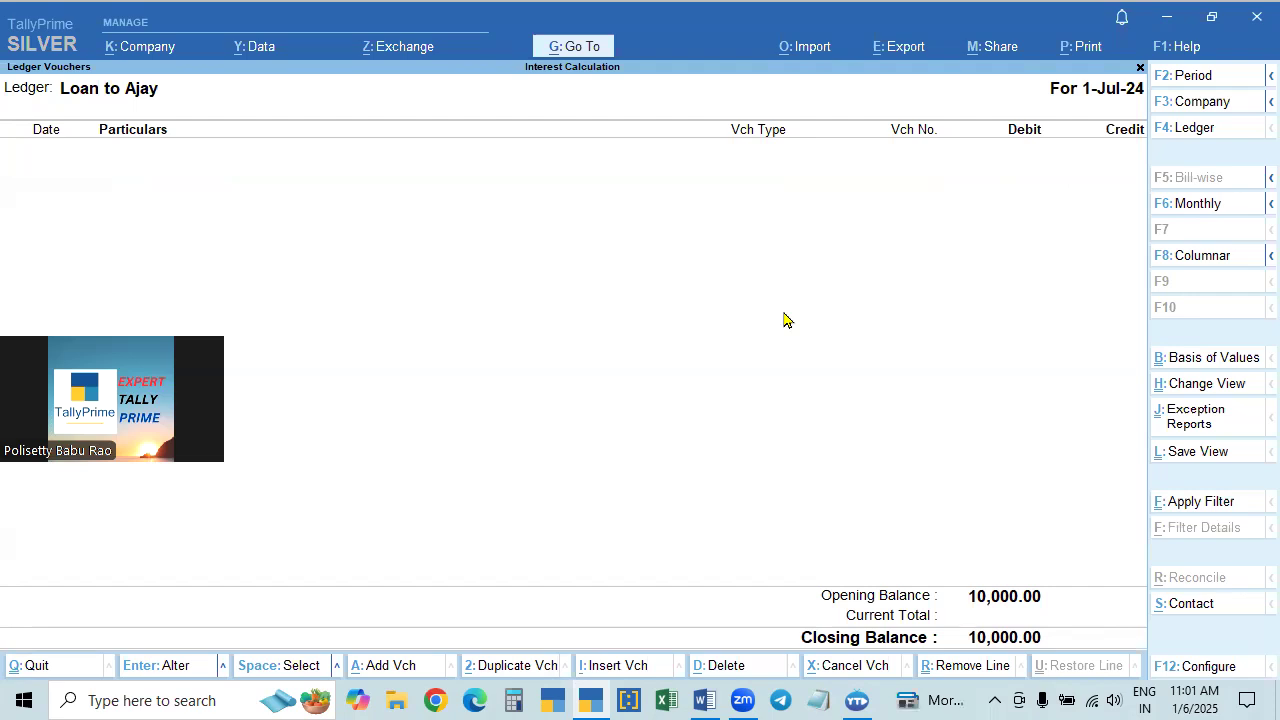
- Leave the ledger reports and voucher creation, and reopen the interest calculation report for the loan ledger
{"action": "key", "text": "Escape"}
{"action": "key", "text": "Escape"}
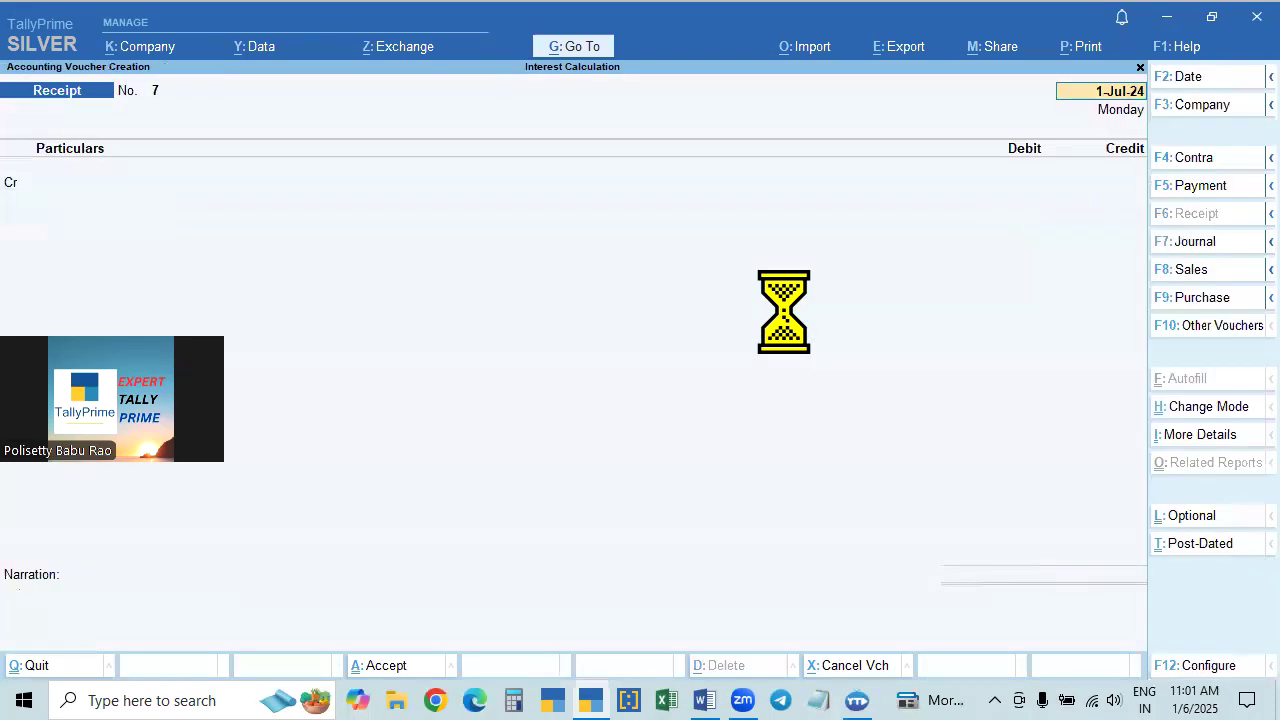
{"action": "key", "text": "Escape"}
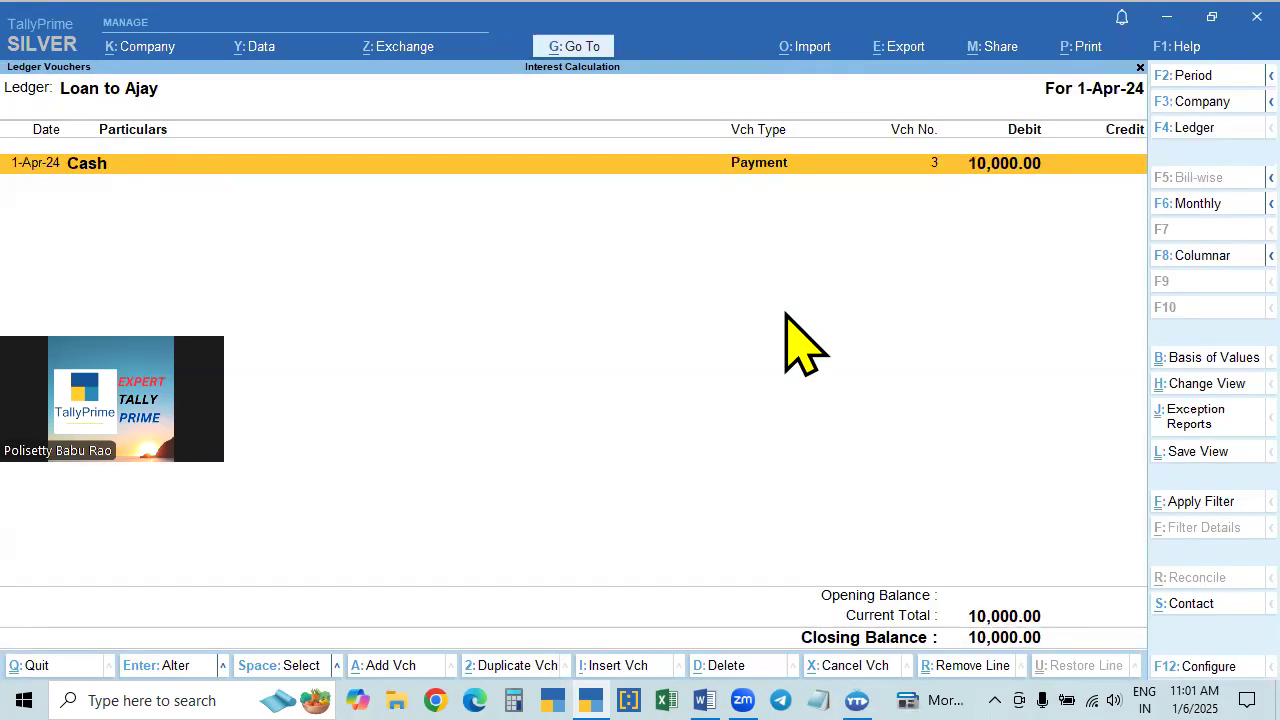
{"action": "key", "text": "Escape"}
{"action": "key", "text": "Return"}
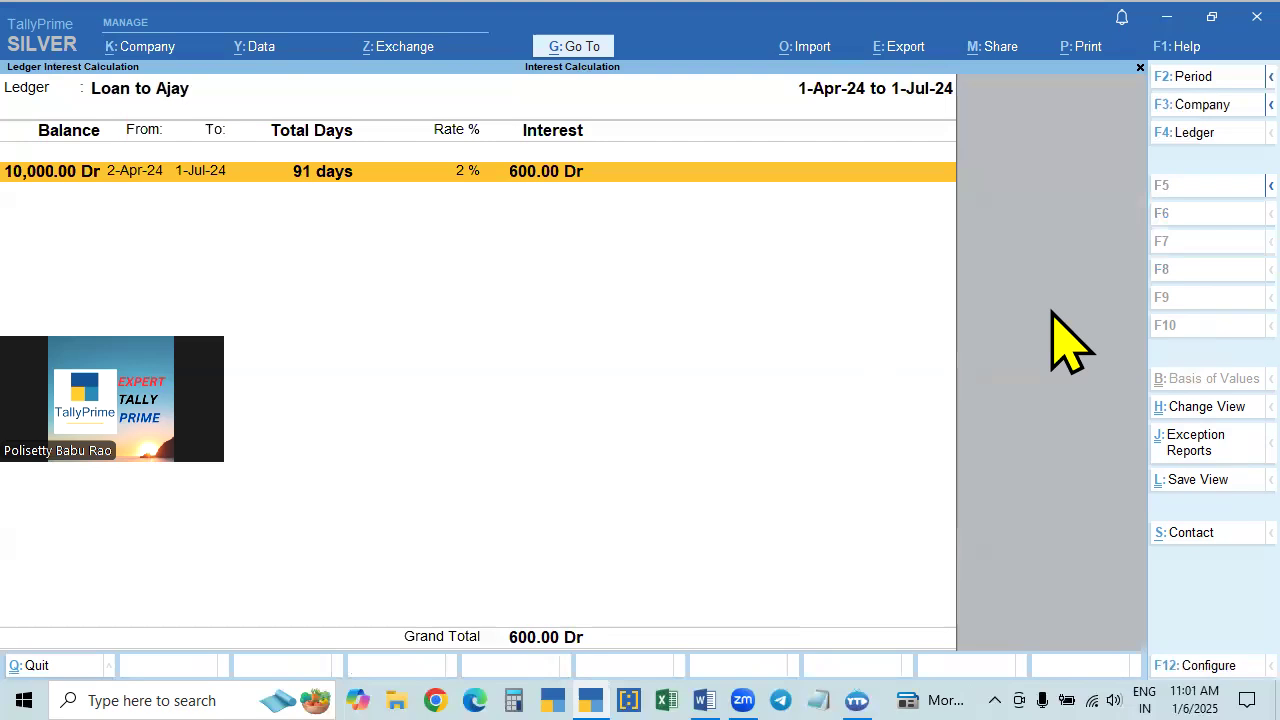
- Start a new voucher from the interest report and change its voucher type to Debit Note
{"action": "left_click", "coordinate": [574, 47]}
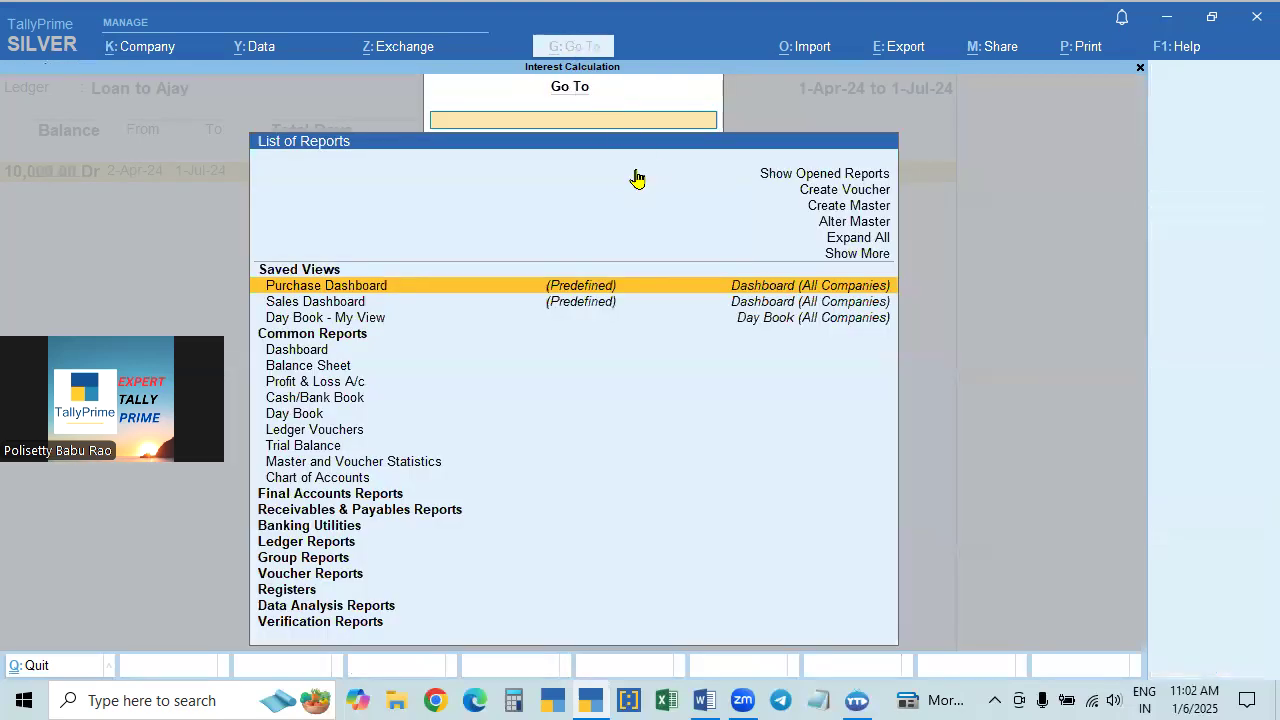
{"action": "left_click", "coordinate": [838, 190]}
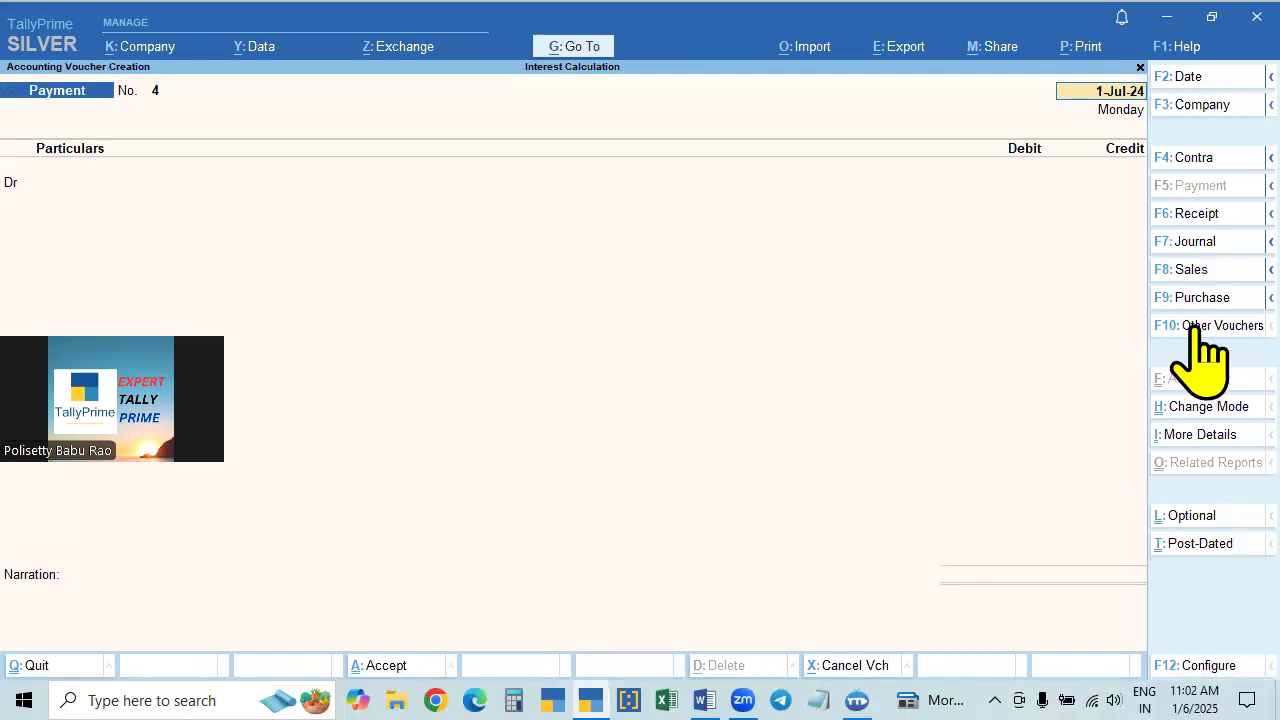
{"action": "left_click", "coordinate": [1211, 326]}
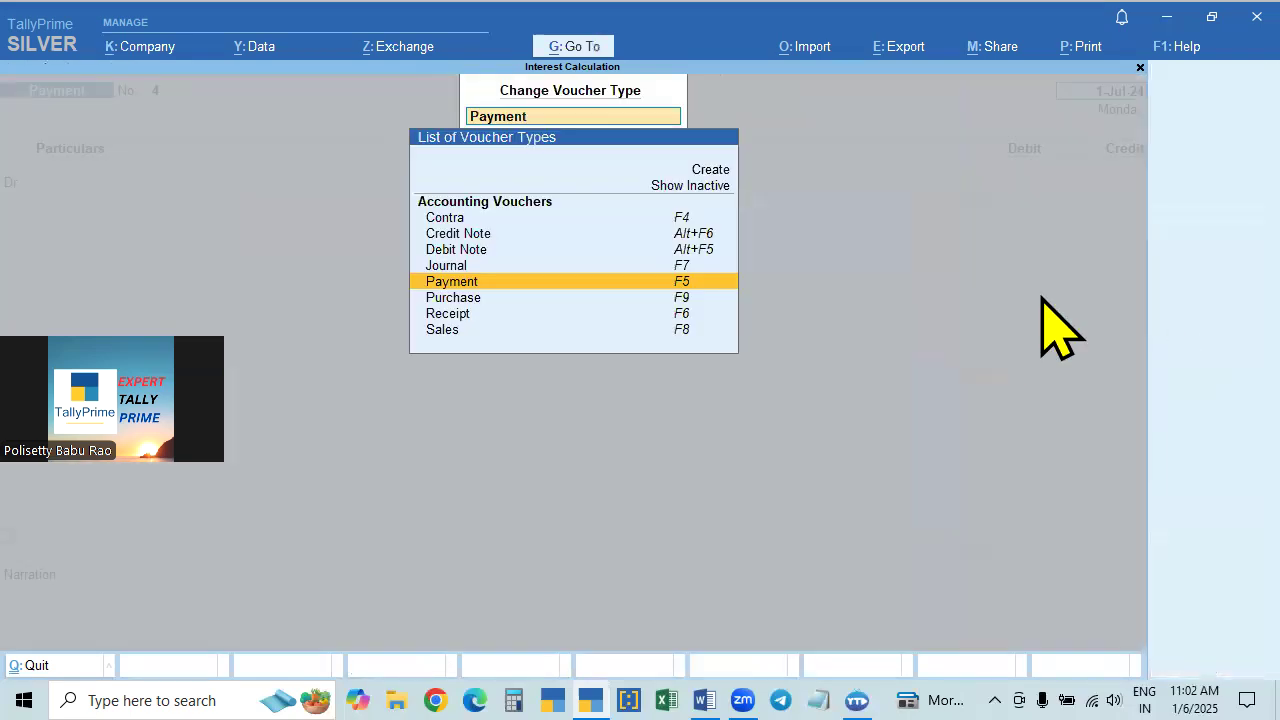
{"action": "key", "text": "Up"}
{"action": "key", "text": "Up"}
{"action": "key", "text": "Return"}
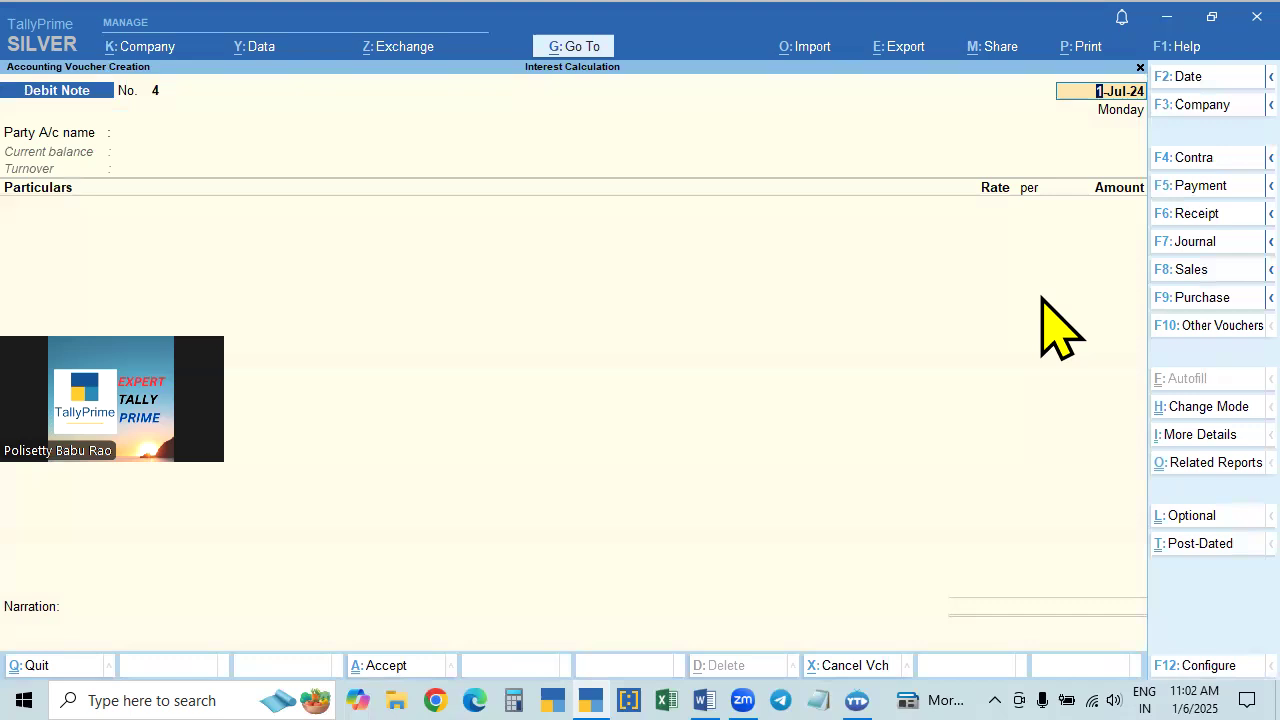
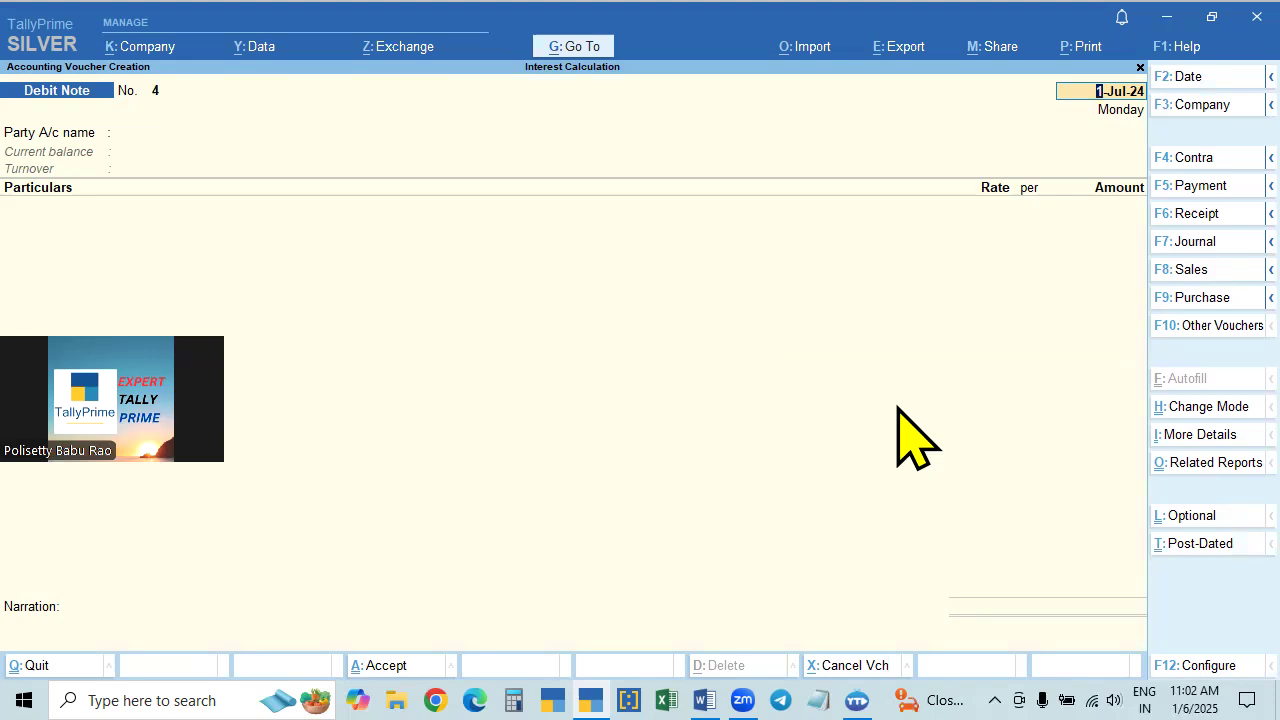
- Set the debit note's mode to Use for Interest Accounting, with amounts treated as compound interest set to No
{"action": "left_click", "coordinate": [1196, 414]}
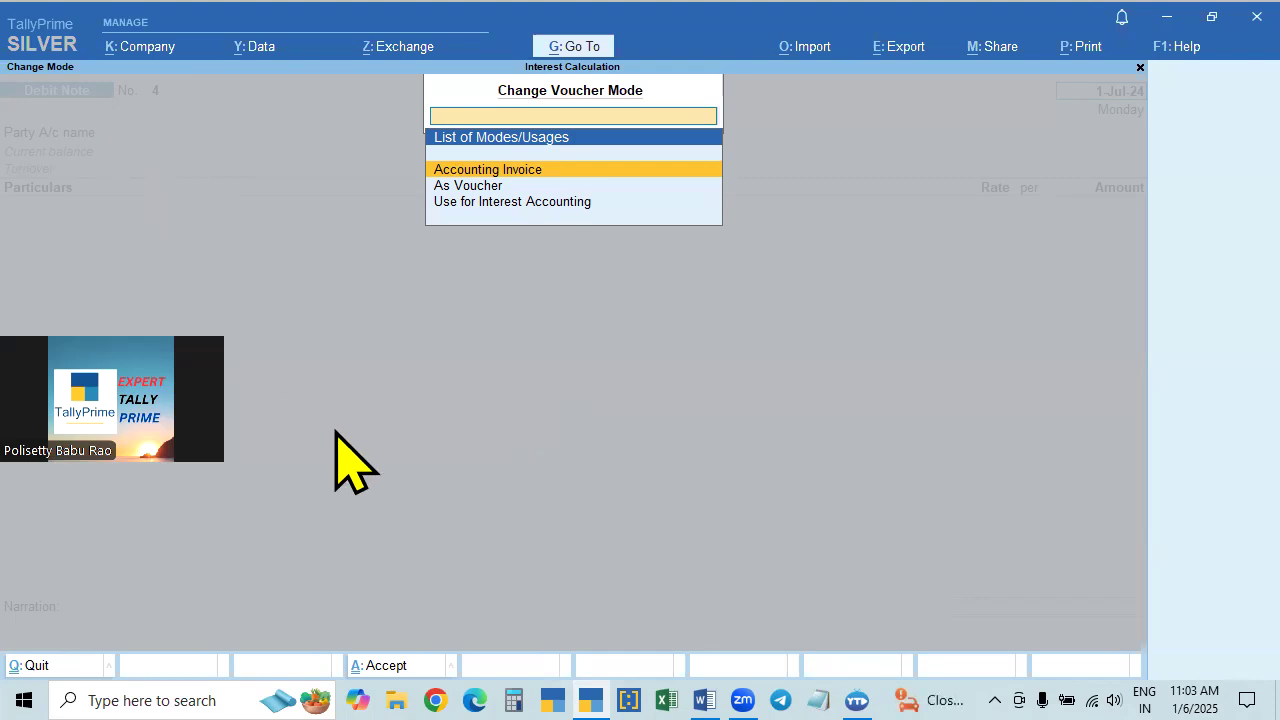
{"action": "left_click", "coordinate": [550, 204]}
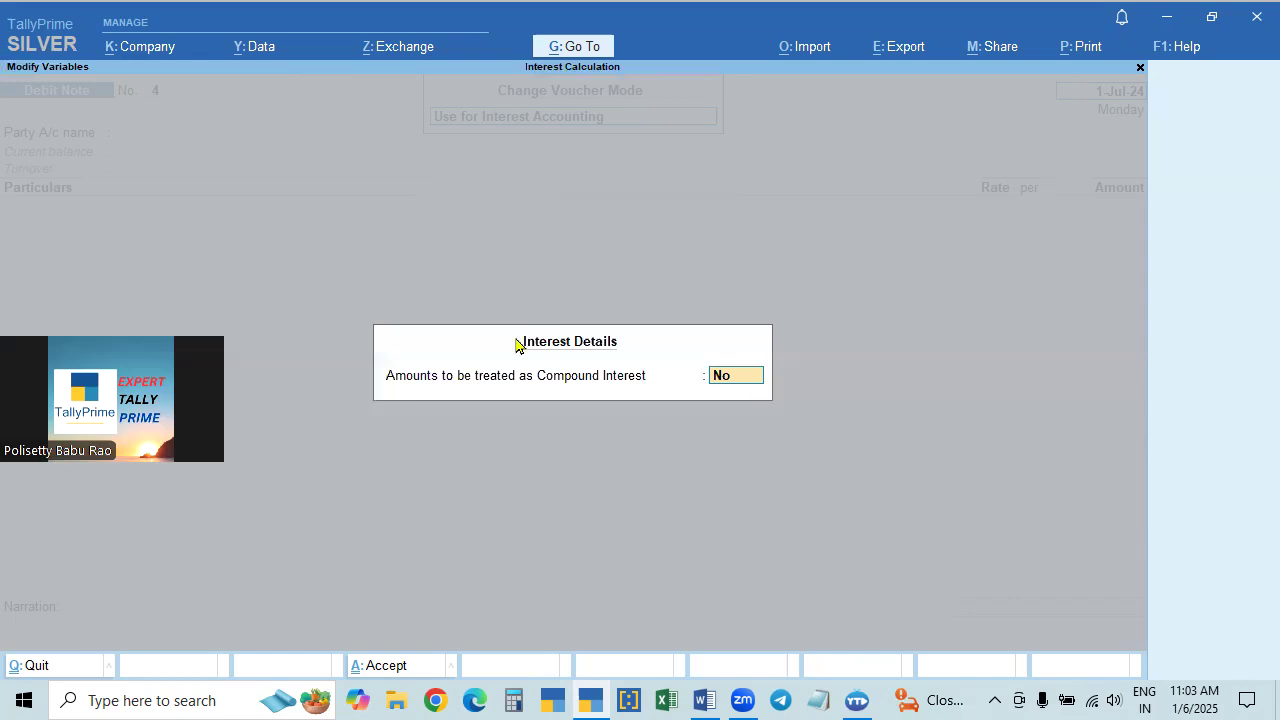
{"action": "key", "text": "Return"}
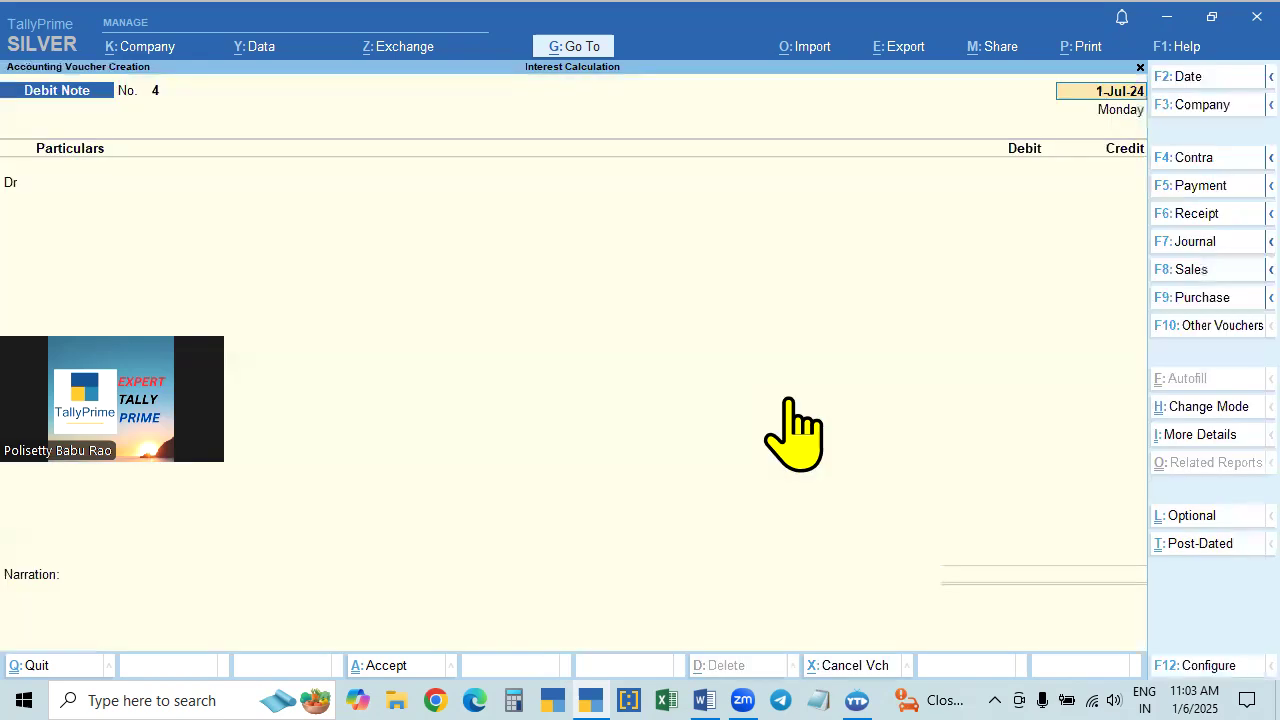
- Keep the date 1-Jul-24 and debit the loan ledger with 600, leaving the dispatch and party details at their defaults
{"action": "key", "text": "Return"}
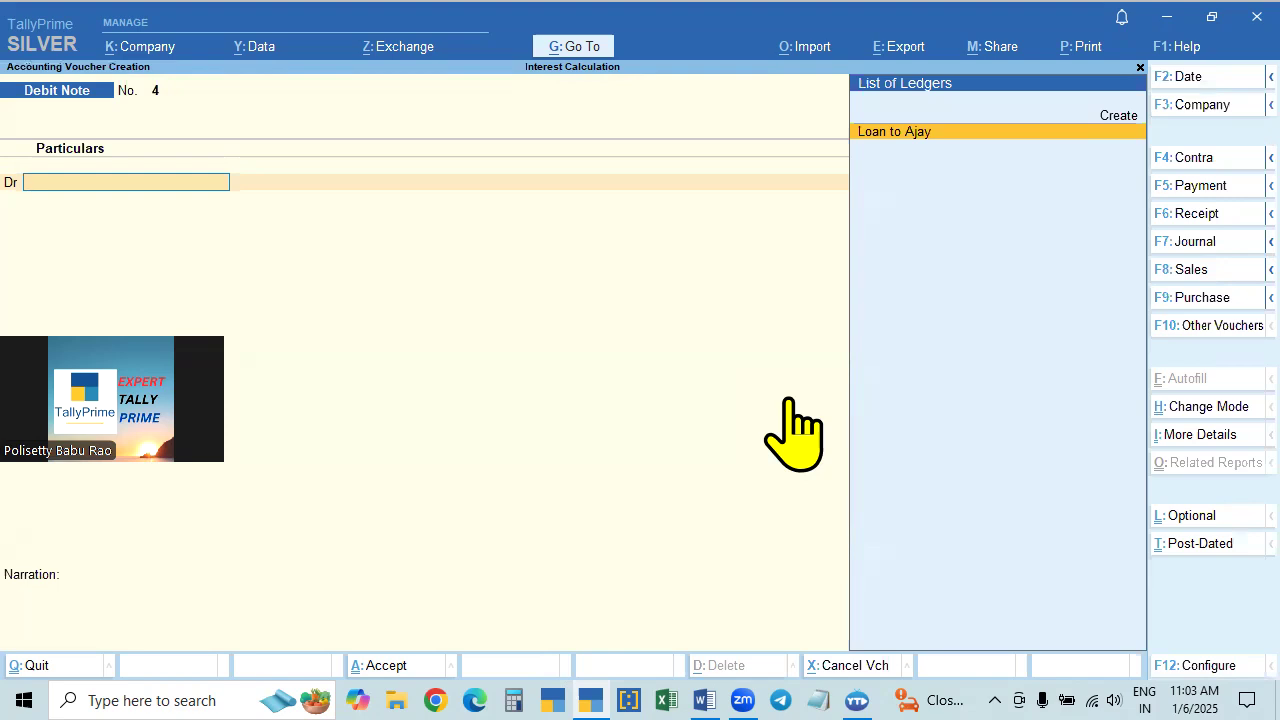
{"action": "key", "text": "Return"}
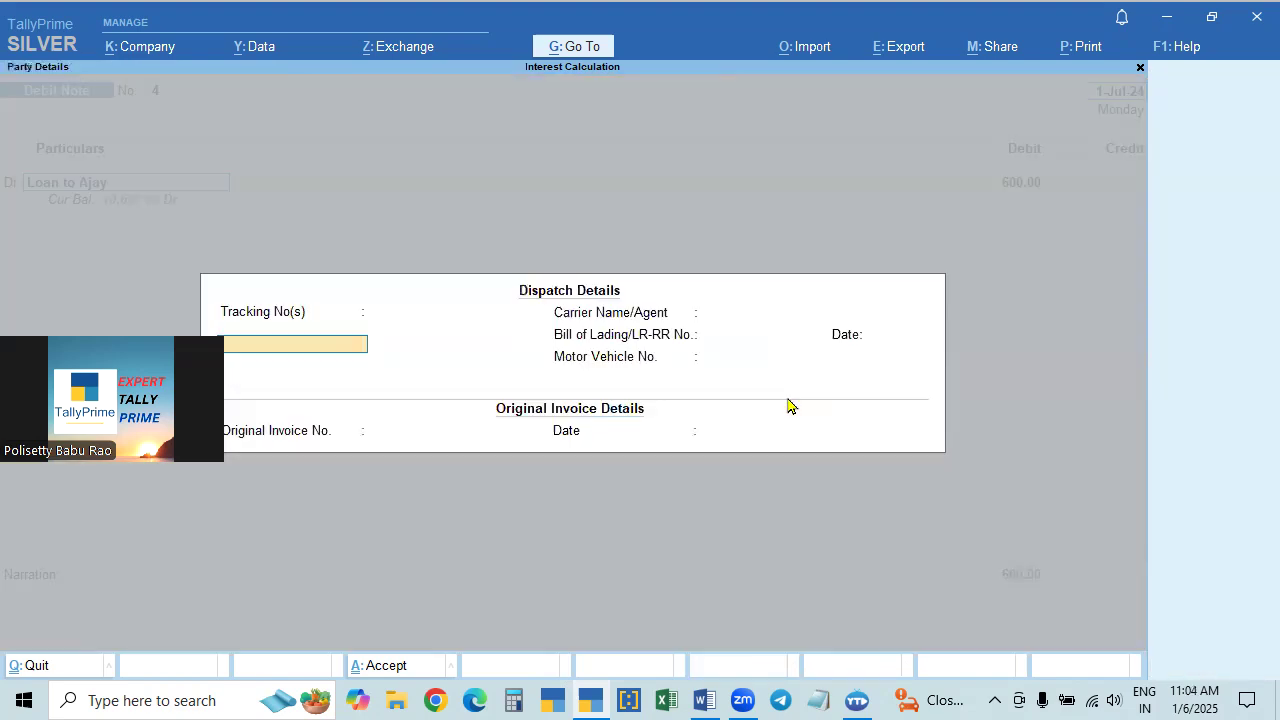
{"action": "key", "text": "Return"}
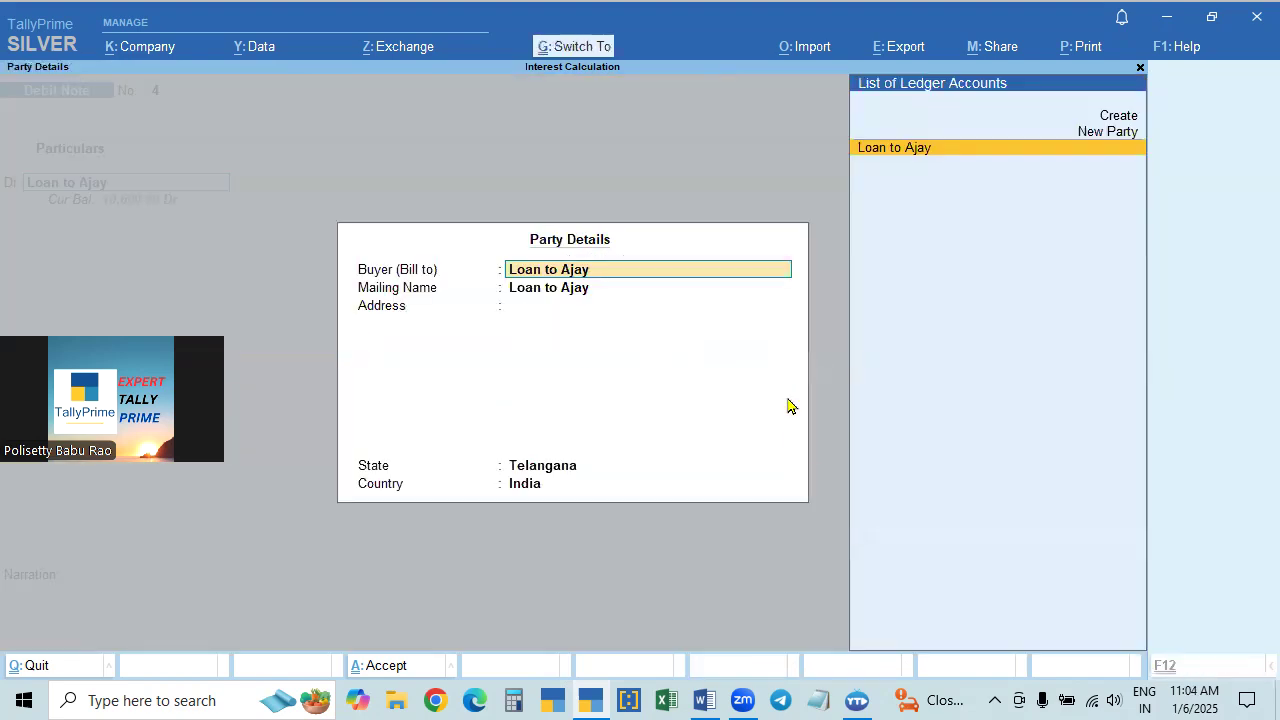
{"action": "key", "text": "ctrl+a"}
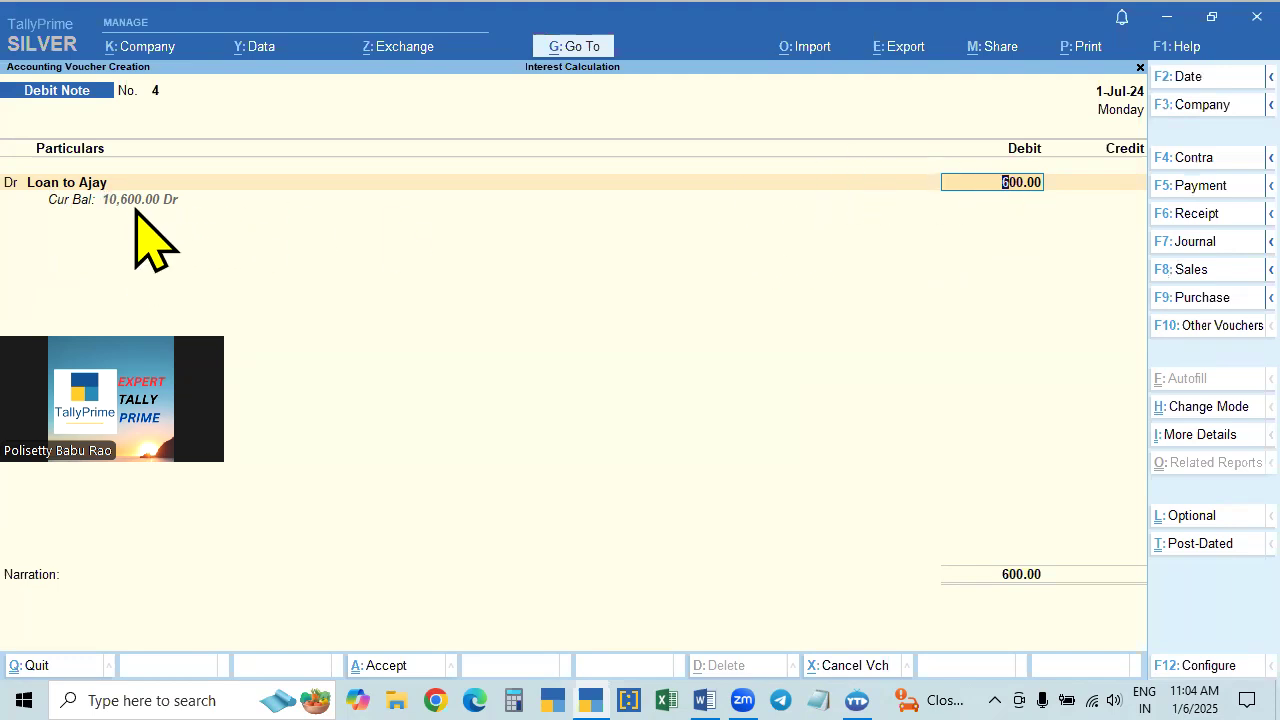
{"action": "key", "text": "Return"}
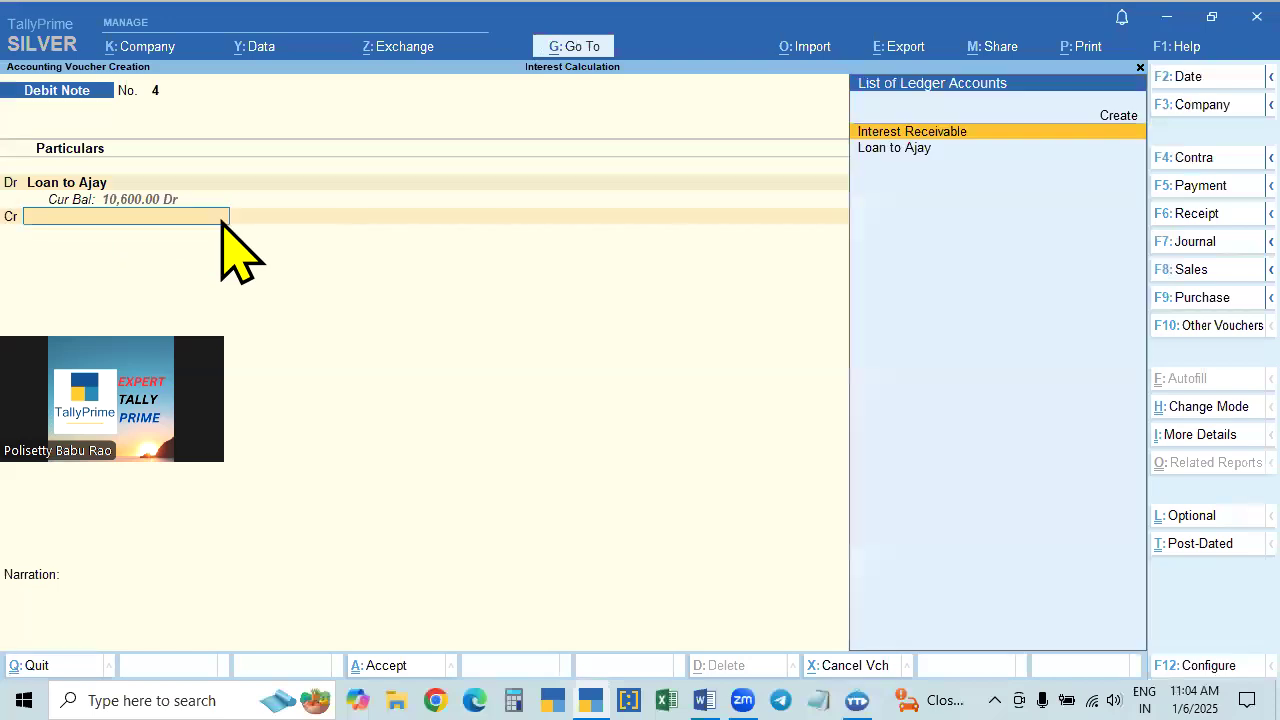
- Credit Interest Receivable with 600 and leave the debit note open without saving it
{"action": "key", "text": "Return"}
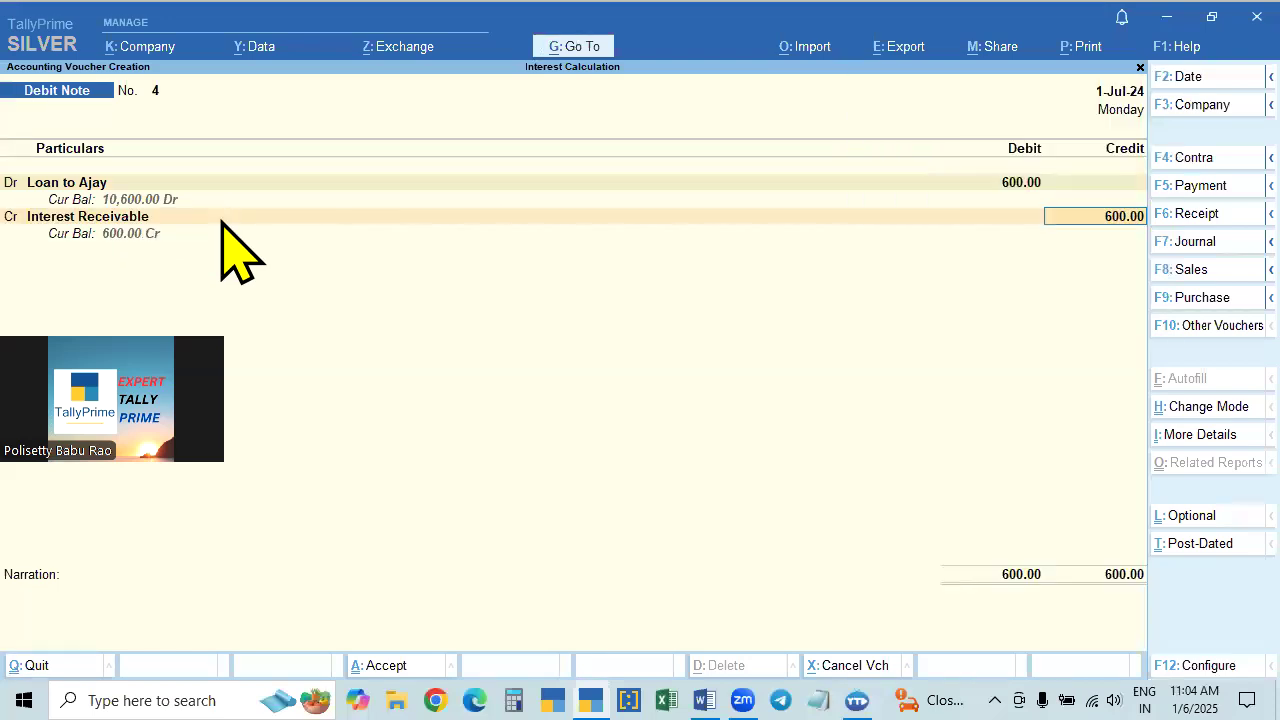
{"action": "key", "text": "Return"}
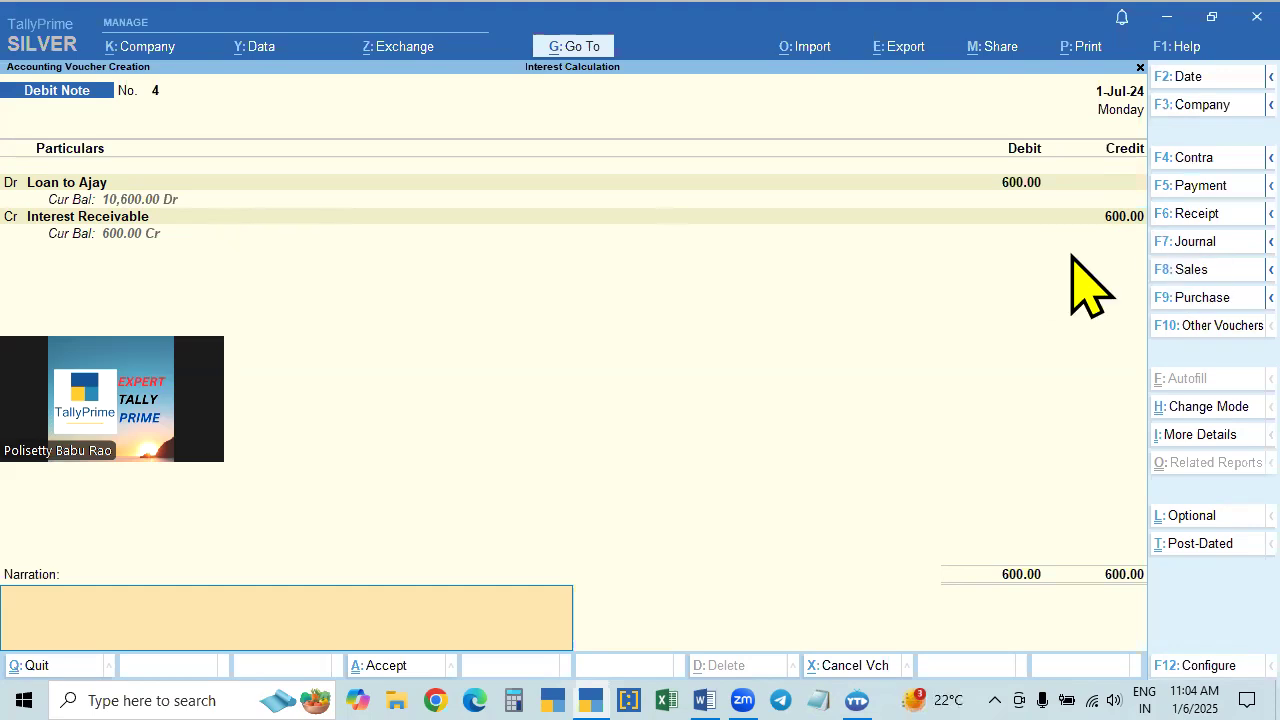
{"action": "key", "text": "Return"}
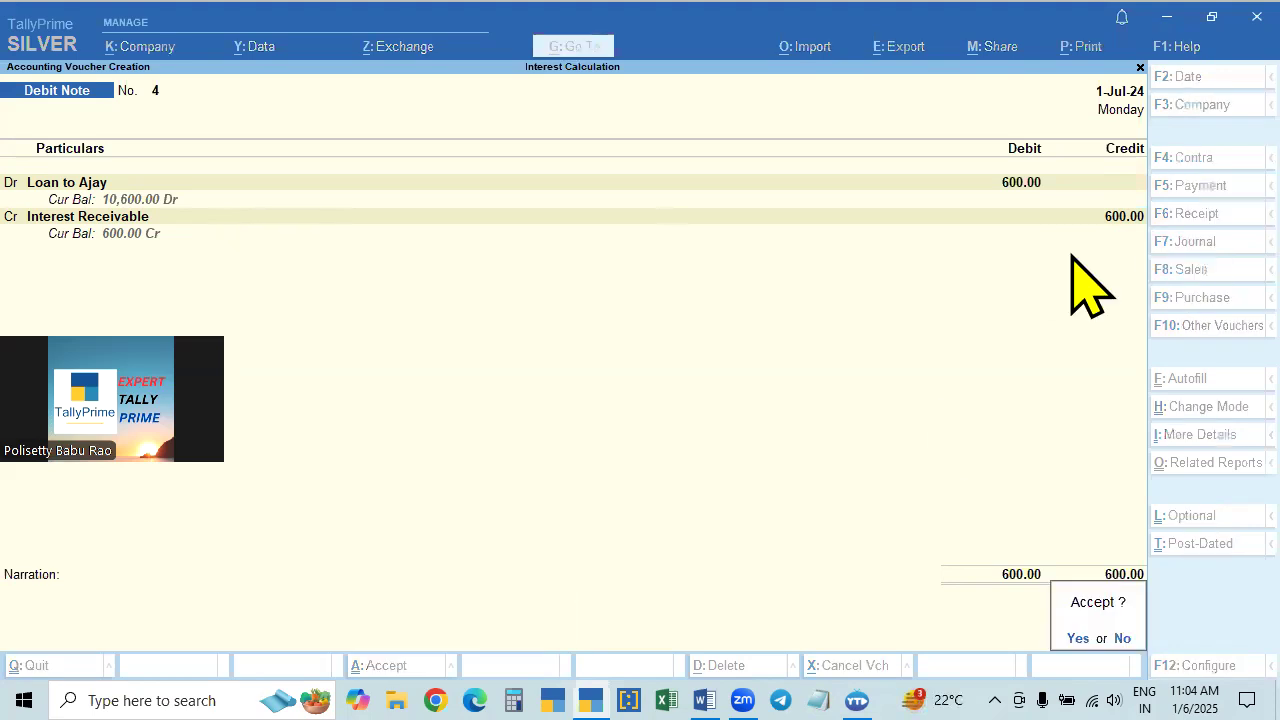
{"action": "key", "text": "Escape"}
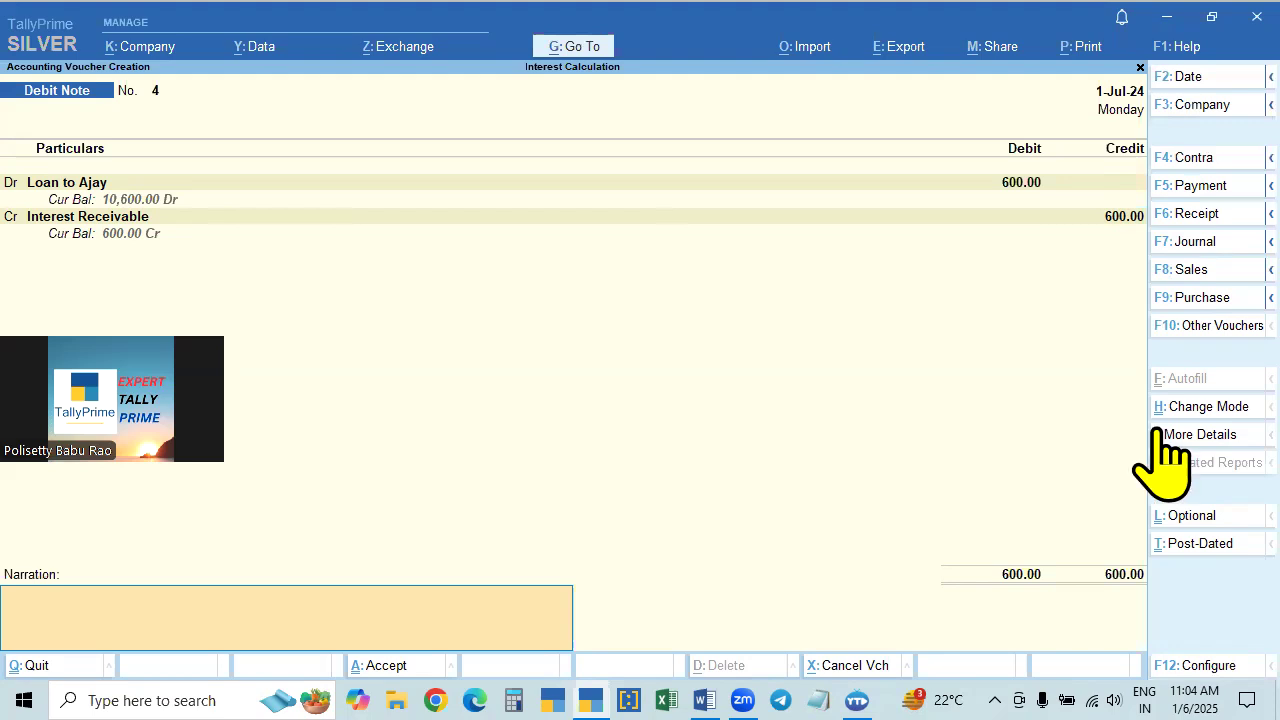
- Review the debit note's voucher mode options and the compound interest setting under Use for Interest Accounting
{"action": "left_click", "coordinate": [1207, 408]}
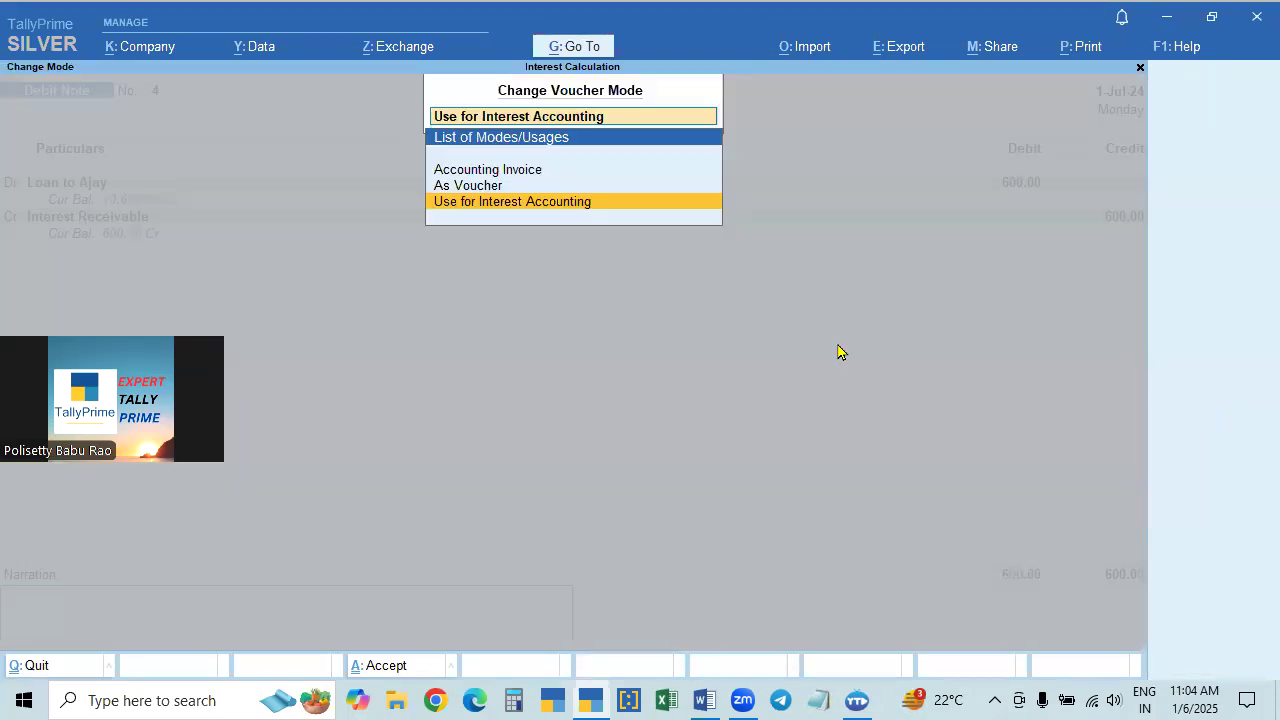
{"action": "left_click", "coordinate": [517, 203]}
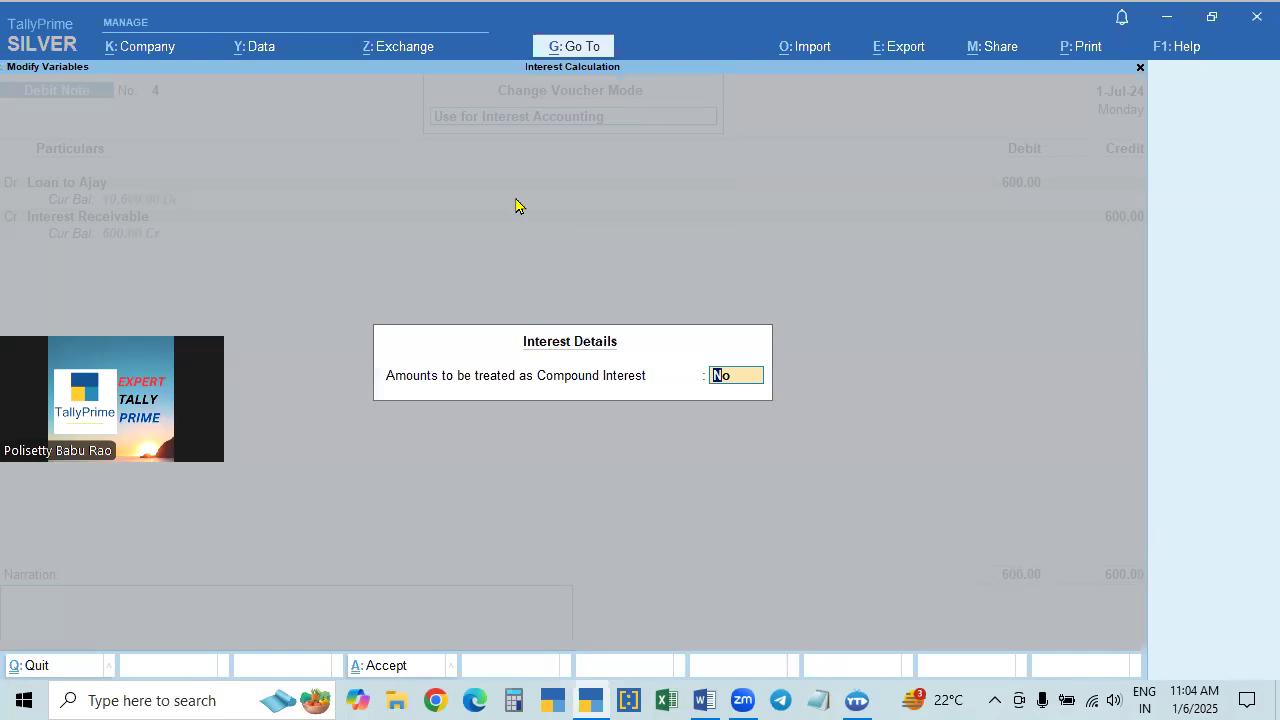
{"action": "key", "text": "Escape"}
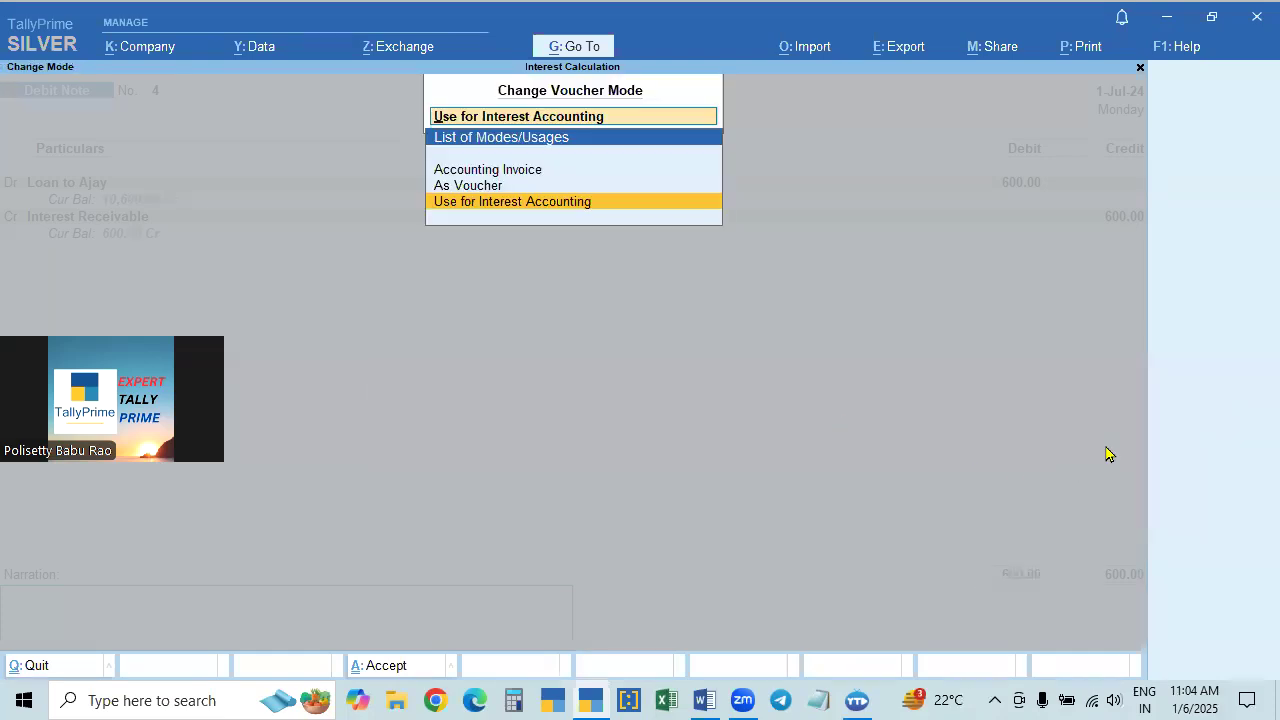
{"action": "left_click", "coordinate": [538, 203]}
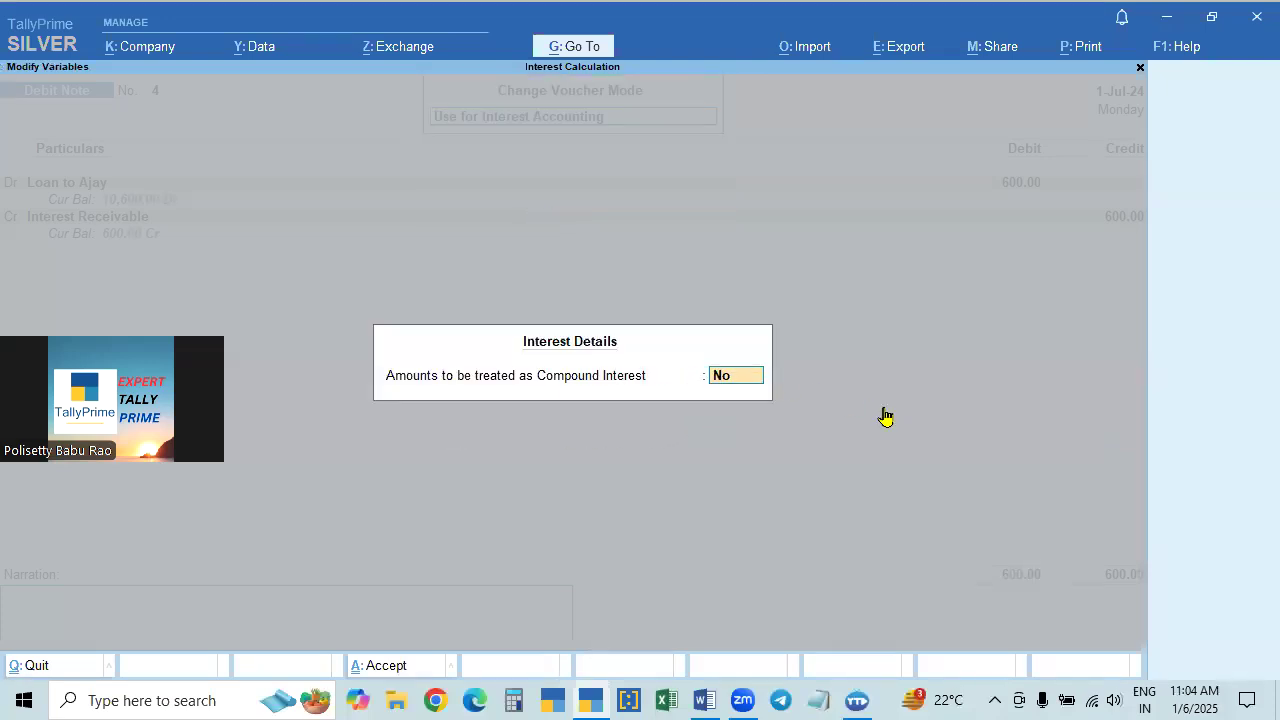
{"action": "key", "text": "Return"}
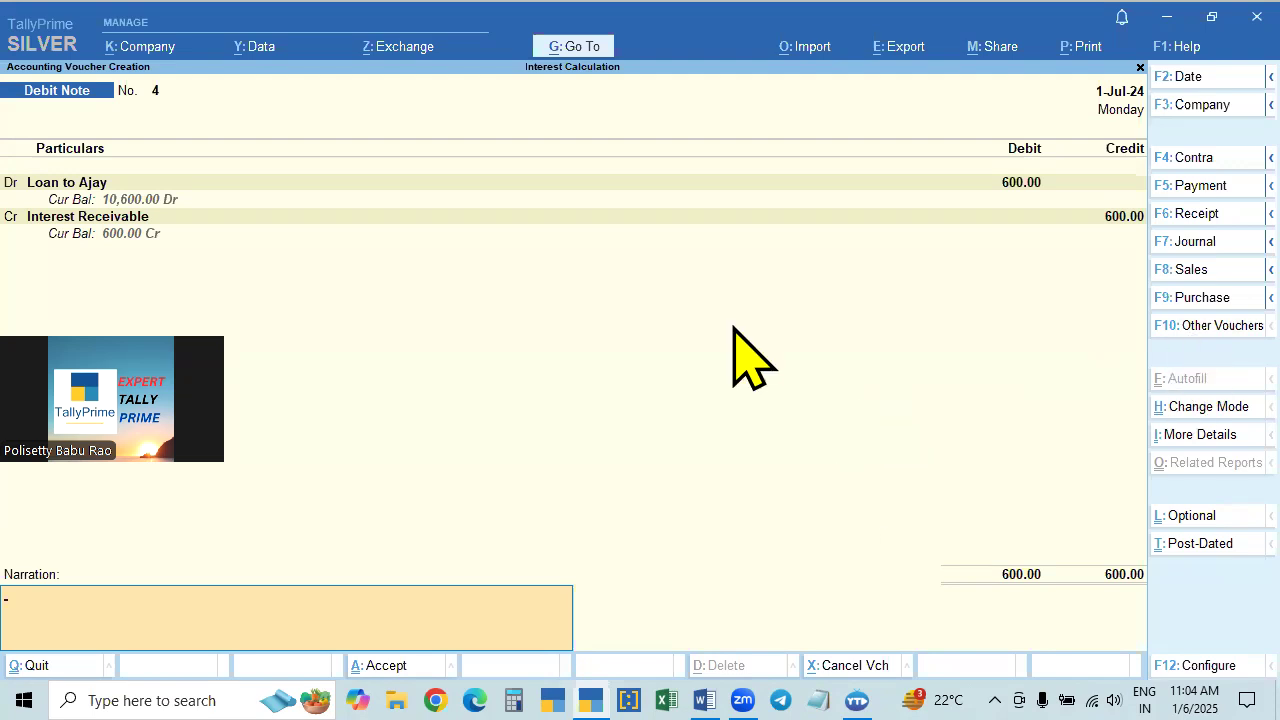
{"action": "left_click", "coordinate": [1196, 412]}
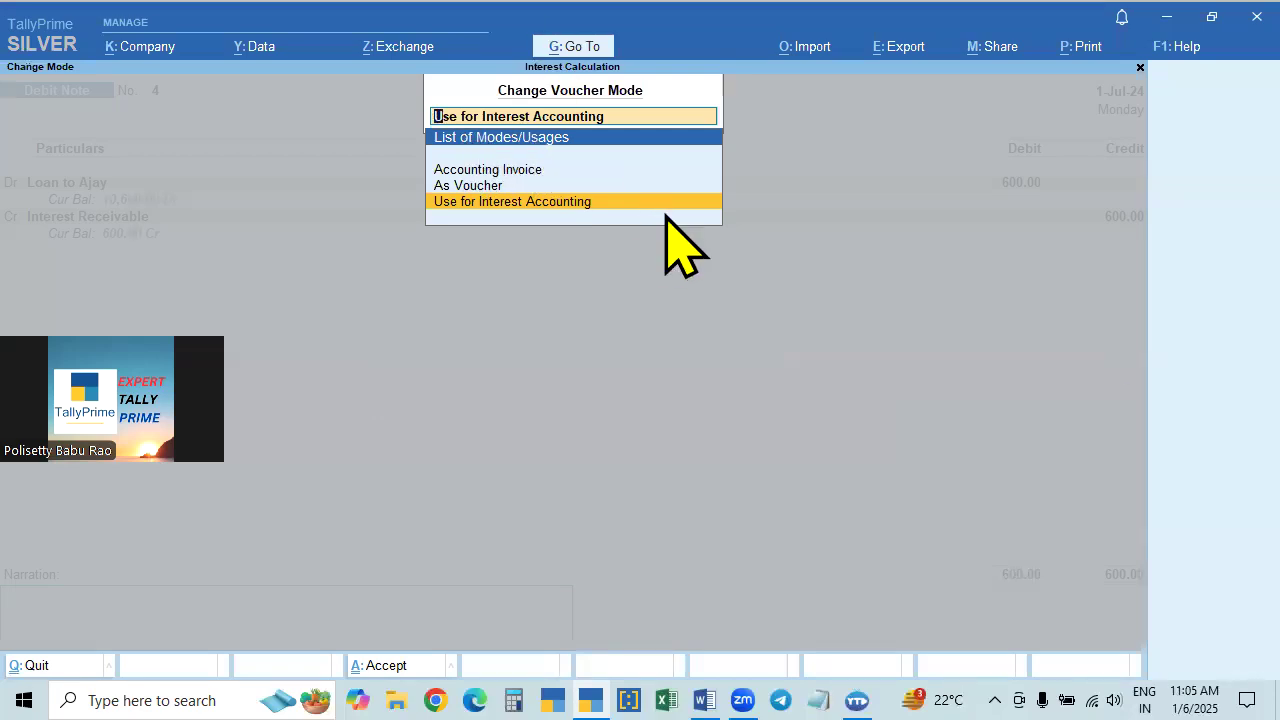
{"action": "key", "text": "Return"}
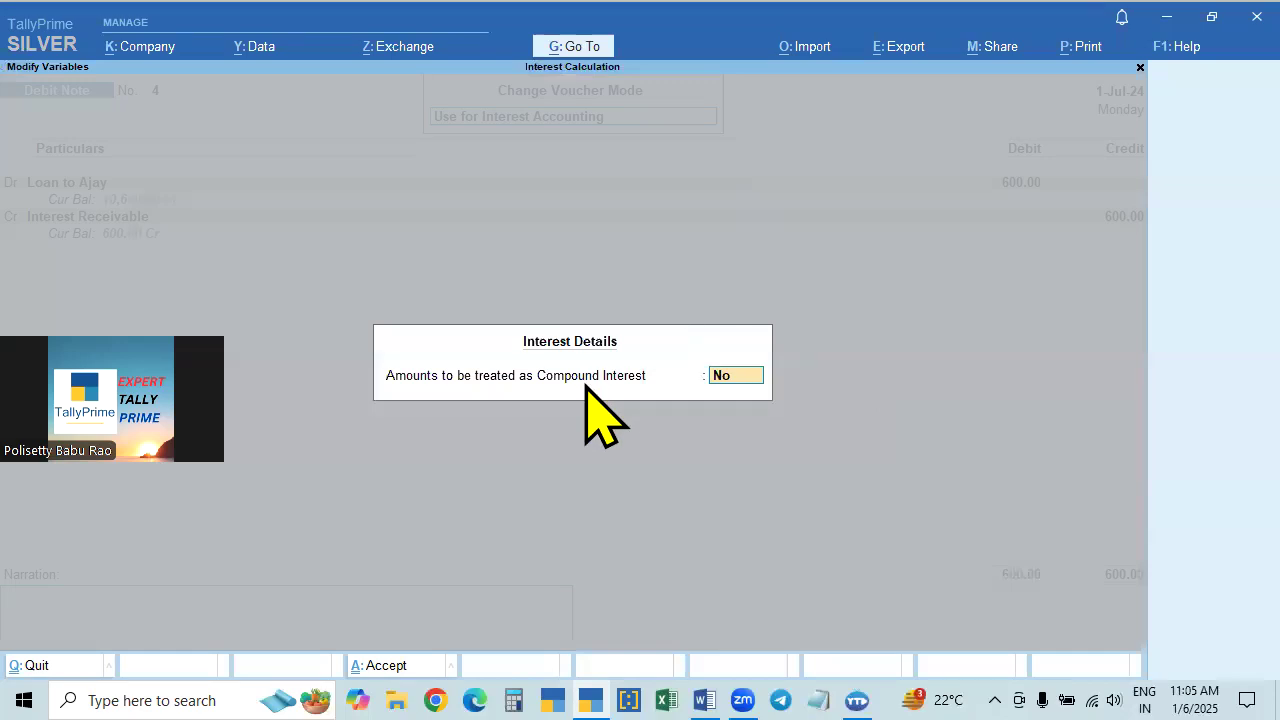
{"action": "key", "text": "Escape"}
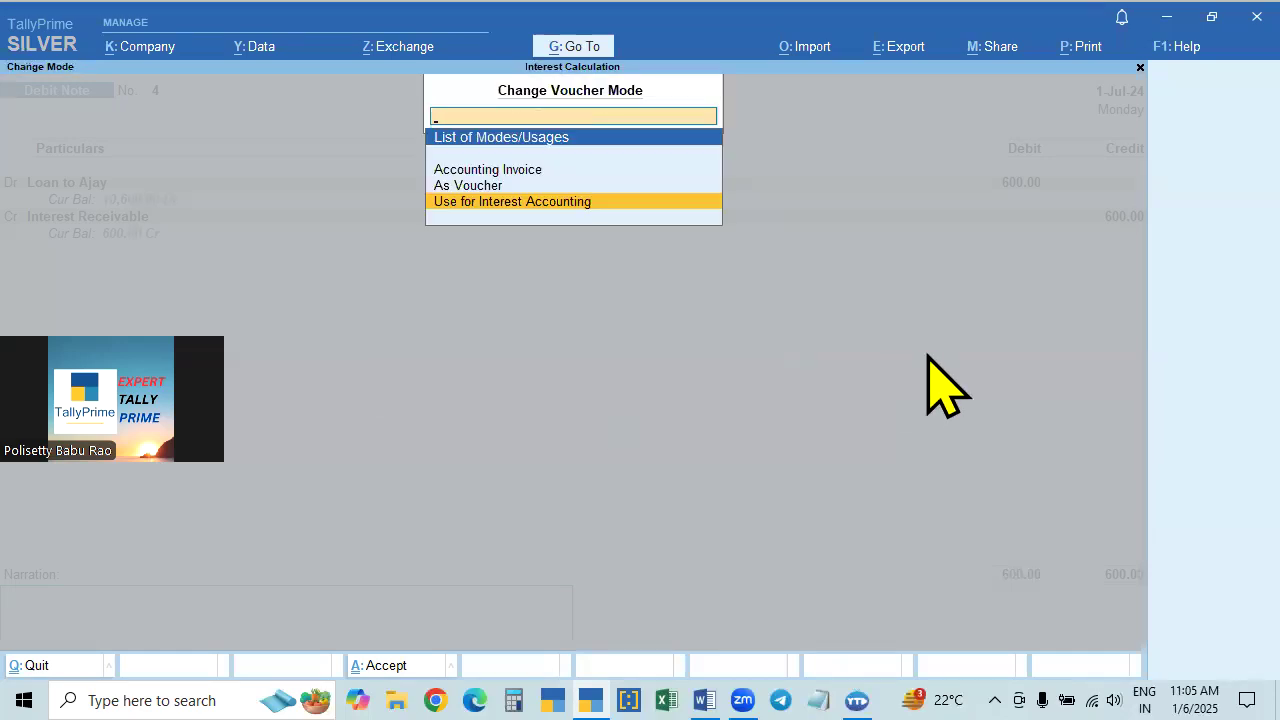
{"action": "key", "text": "Escape"}
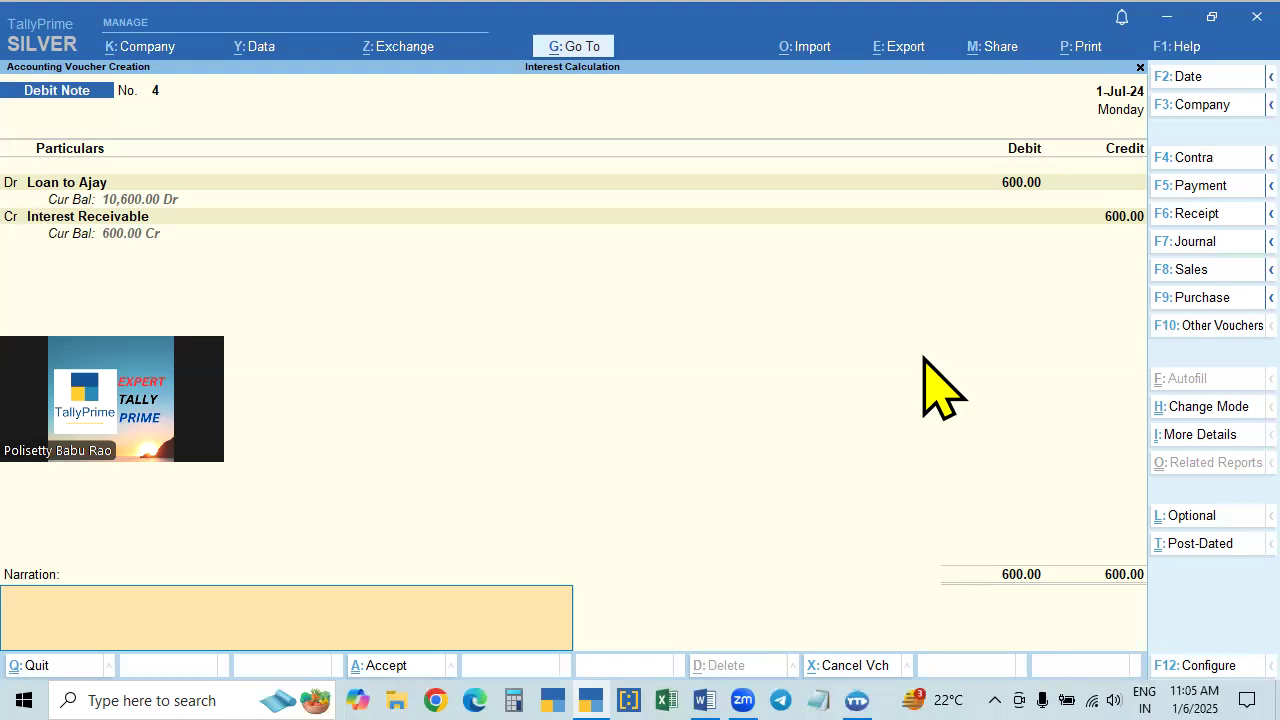
- Go back through the debit note and reconfirm the 600 loan ledger debit and Interest Receivable credit
{"action": "type", "text": "-"}
{"action": "key", "text": "BackSpace"}
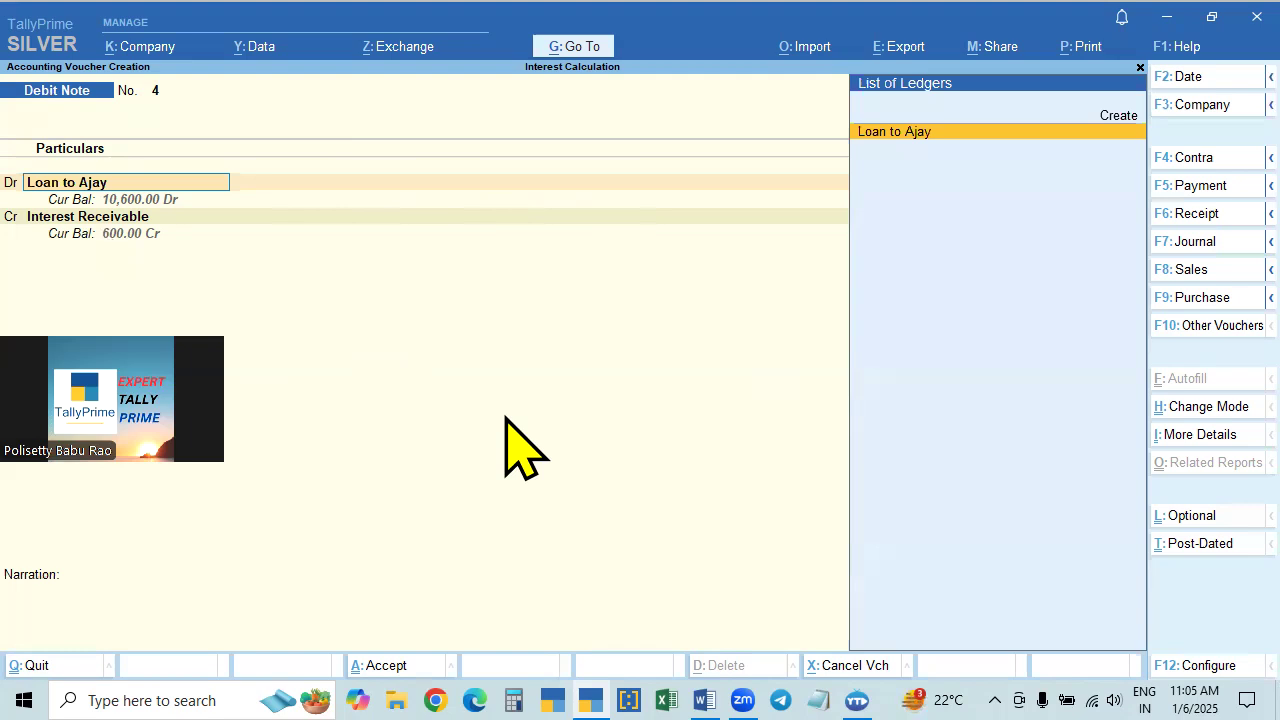
{"action": "key", "text": "Return"}
{"action": "key", "text": "Return"}
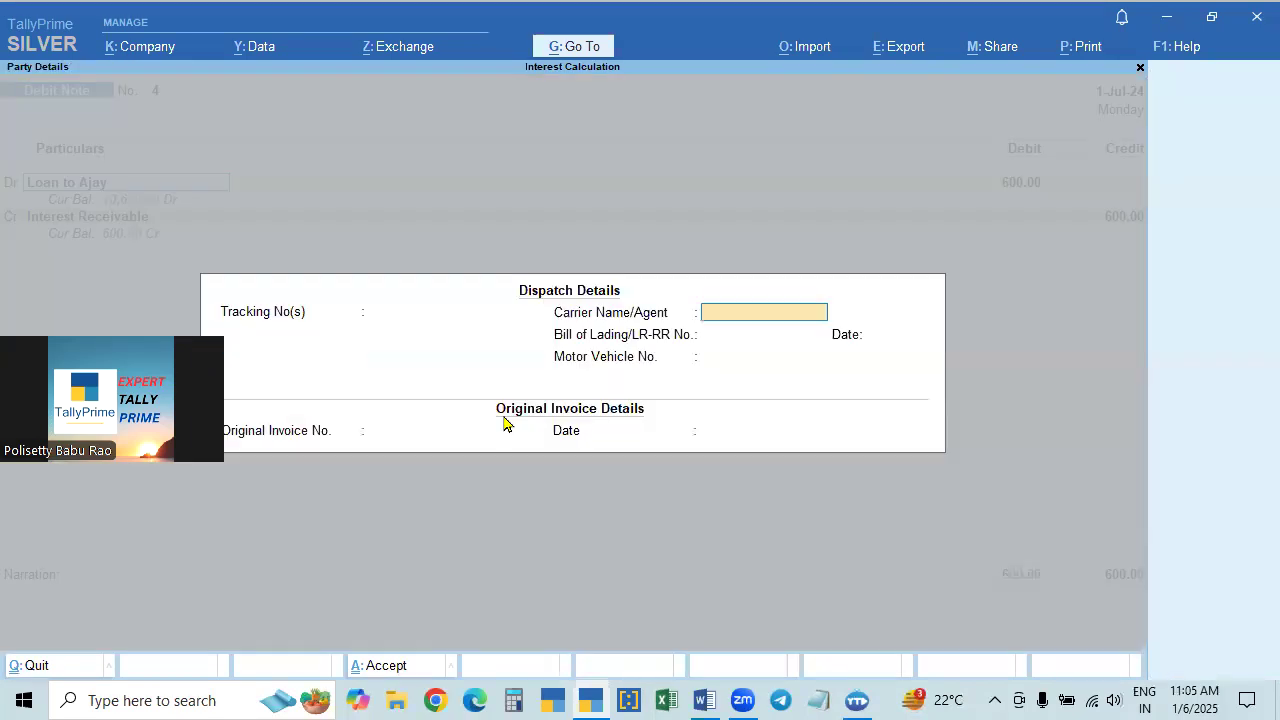
{"action": "key", "text": "ctrl+a"}
{"action": "key", "text": "Return"}
{"action": "key", "text": "ctrl+a"}
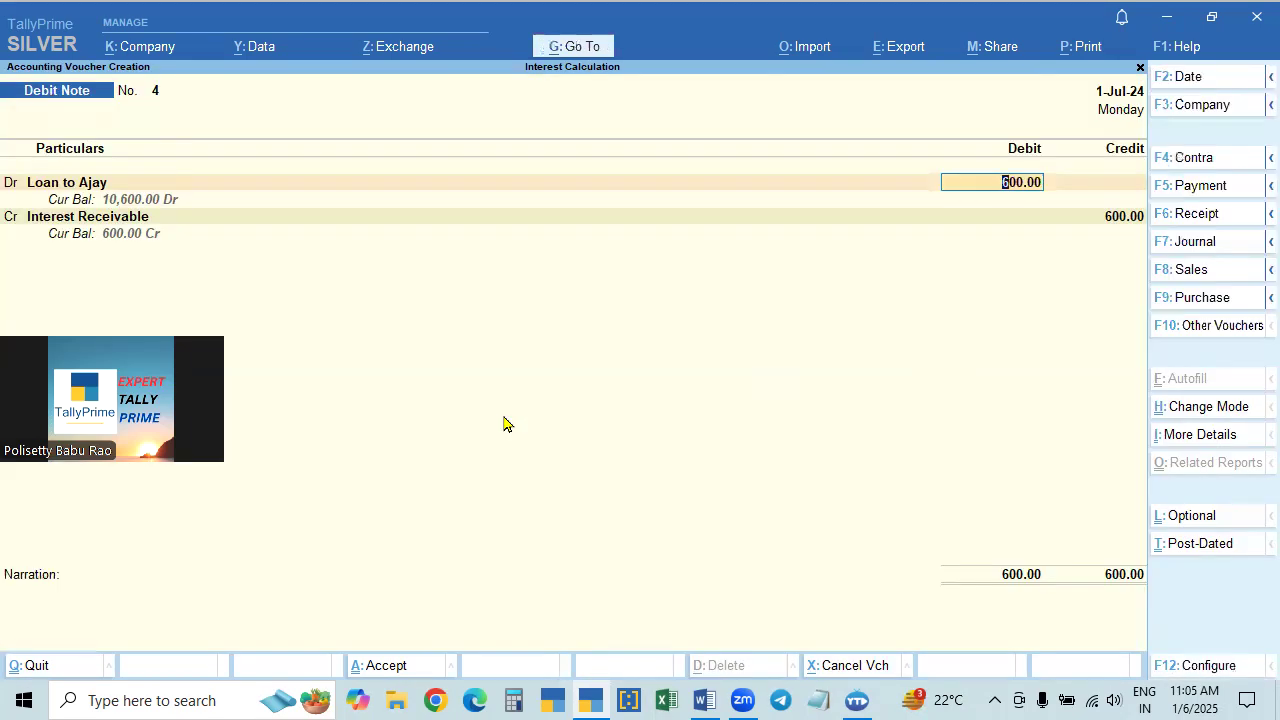
{"action": "key", "text": "Return"}
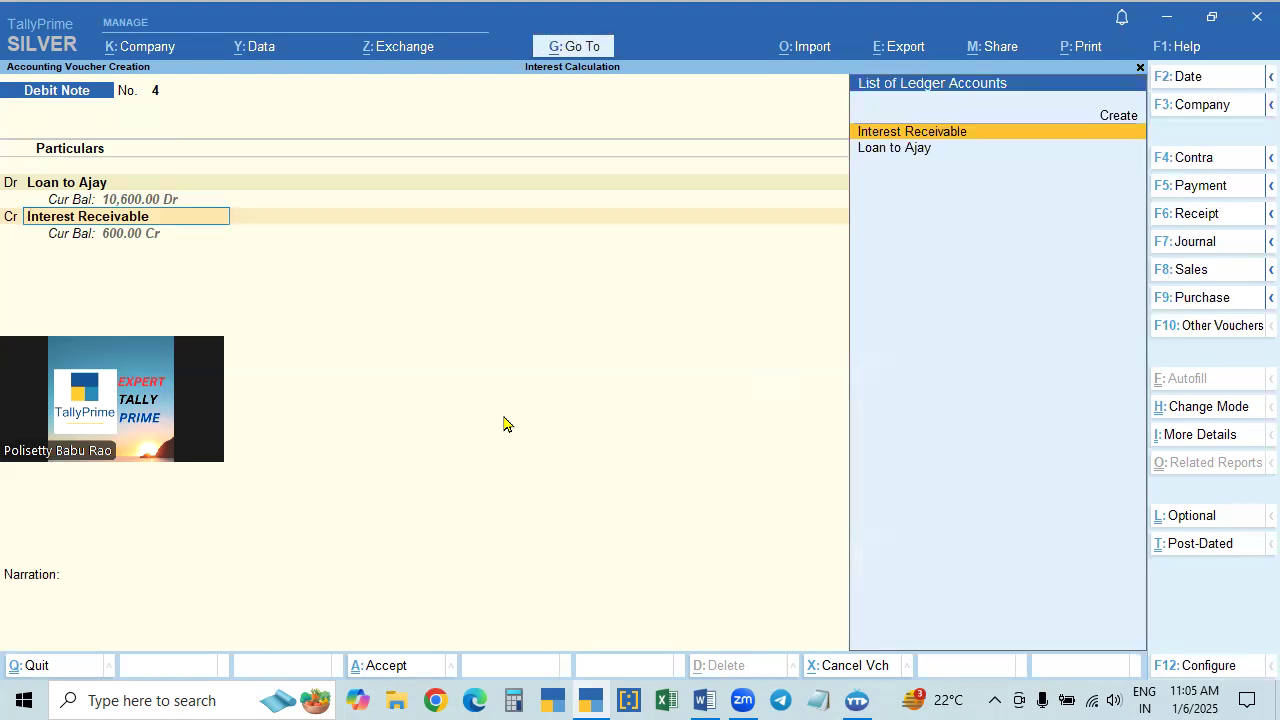
{"action": "key", "text": "Return"}
- Save the debit note with a blank narration, and leave voucher creation for the loan's interest report
{"action": "key", "text": "Return"}
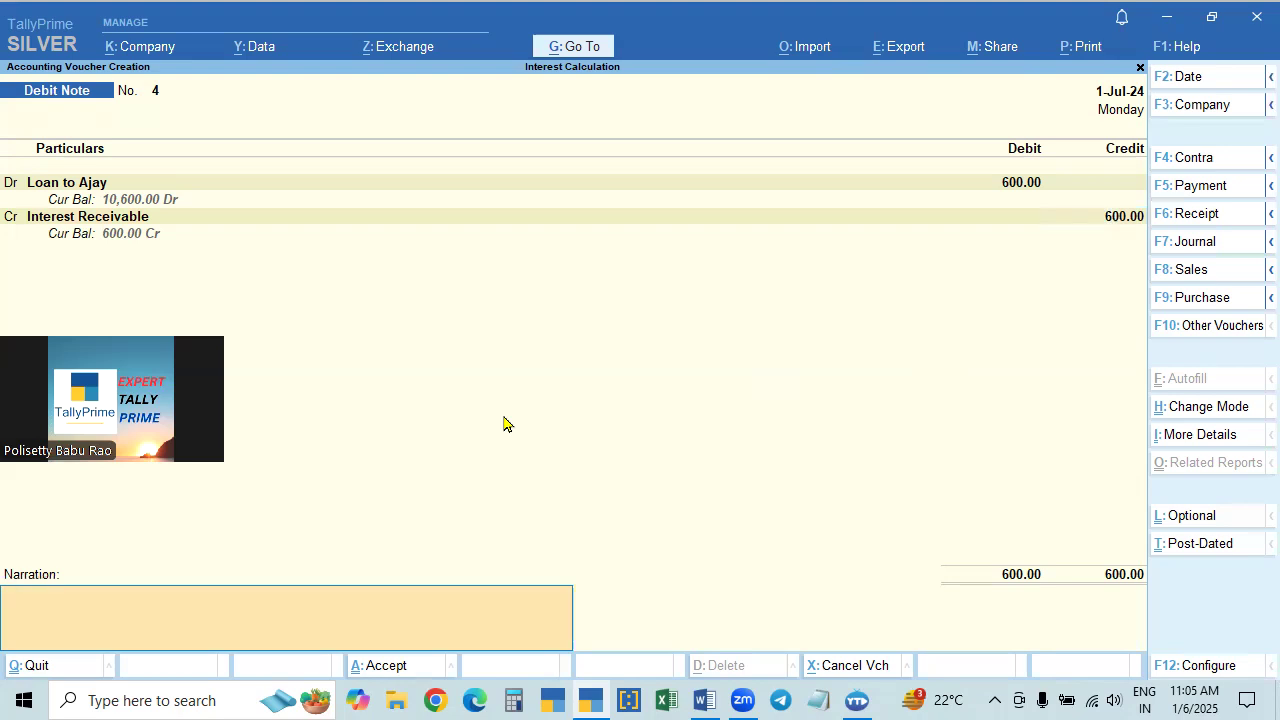
{"action": "type", "text": "being re"}
{"action": "key", "text": "BackSpace"}
{"action": "key", "text": "BackSpace"}
{"action": "key", "text": "BackSpace"}
{"action": "key", "text": "BackSpace"}
{"action": "key", "text": "BackSpace"}
{"action": "key", "text": "BackSpace"}
{"action": "key", "text": "Return"}
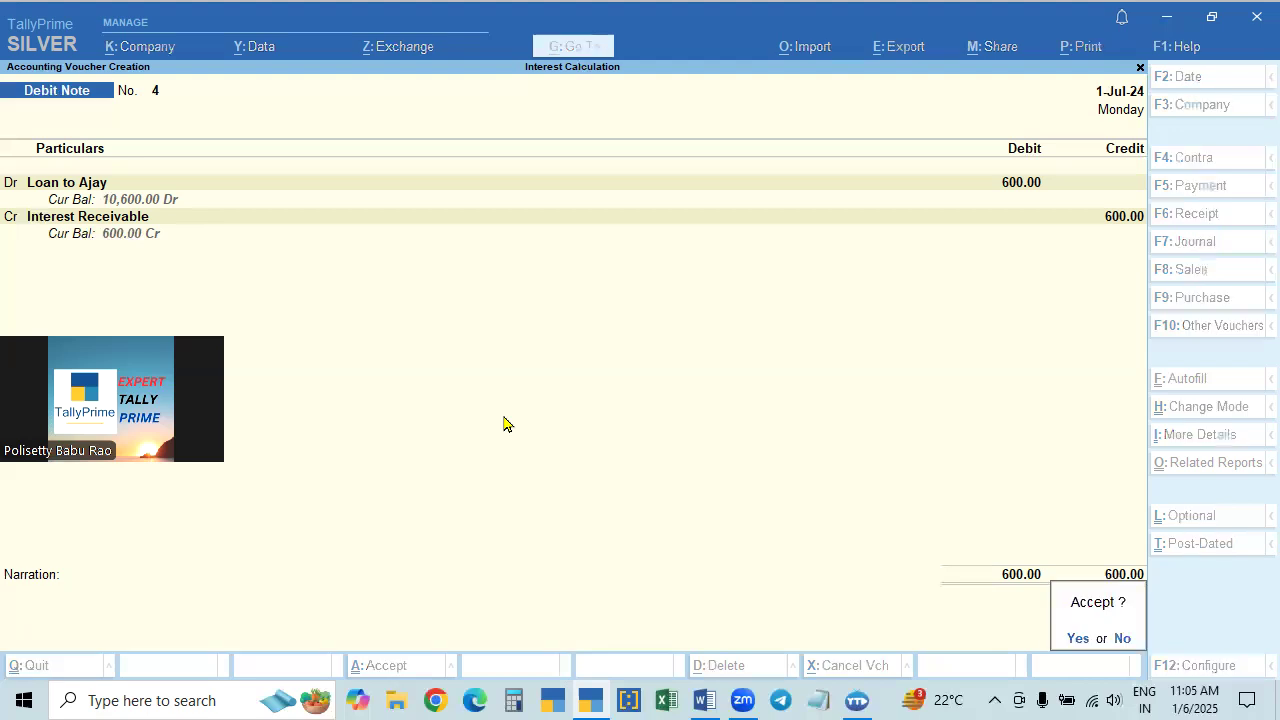
{"action": "key", "text": "y"}
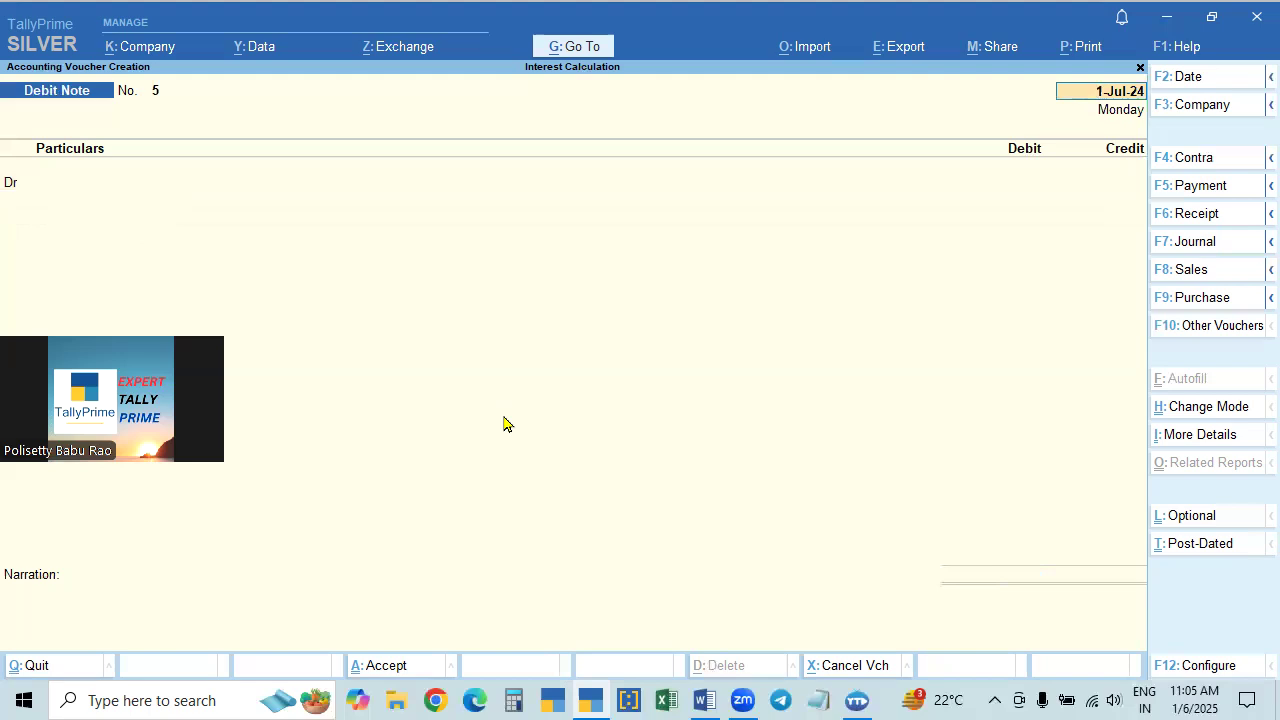
{"action": "key", "text": "BackSpace"}
{"action": "key", "text": "Escape"}
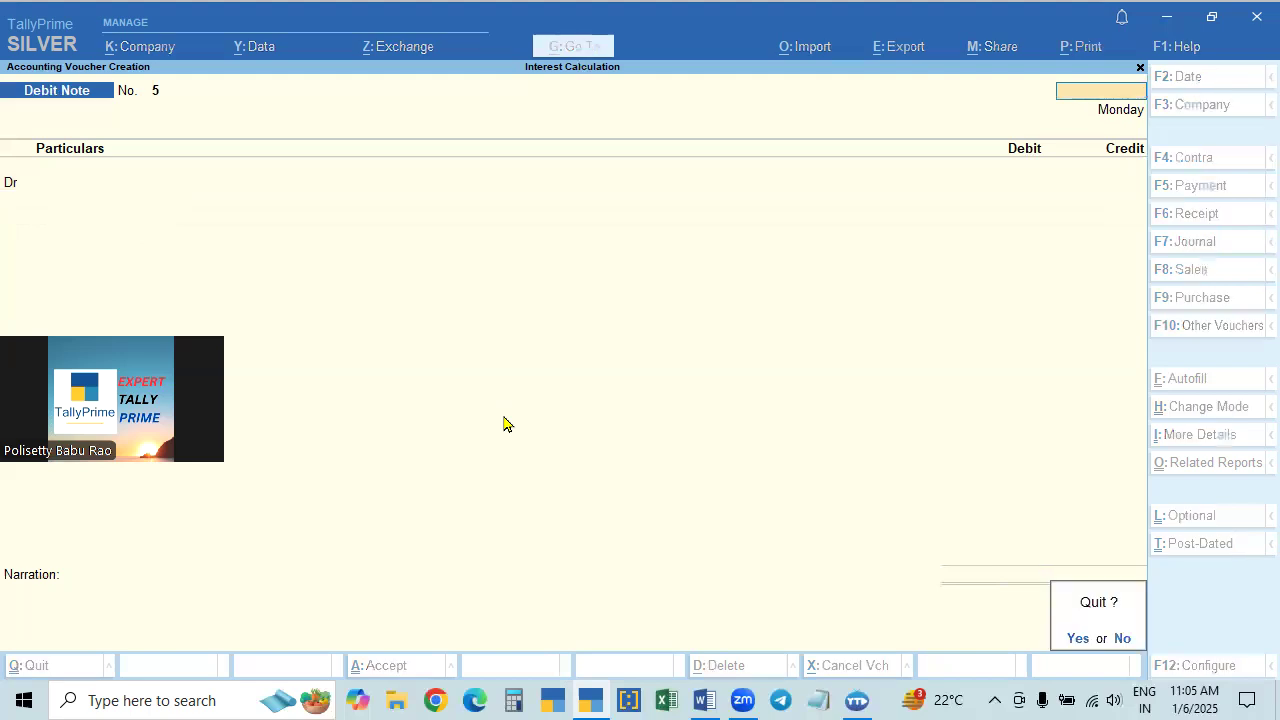
{"action": "key", "text": "y"}
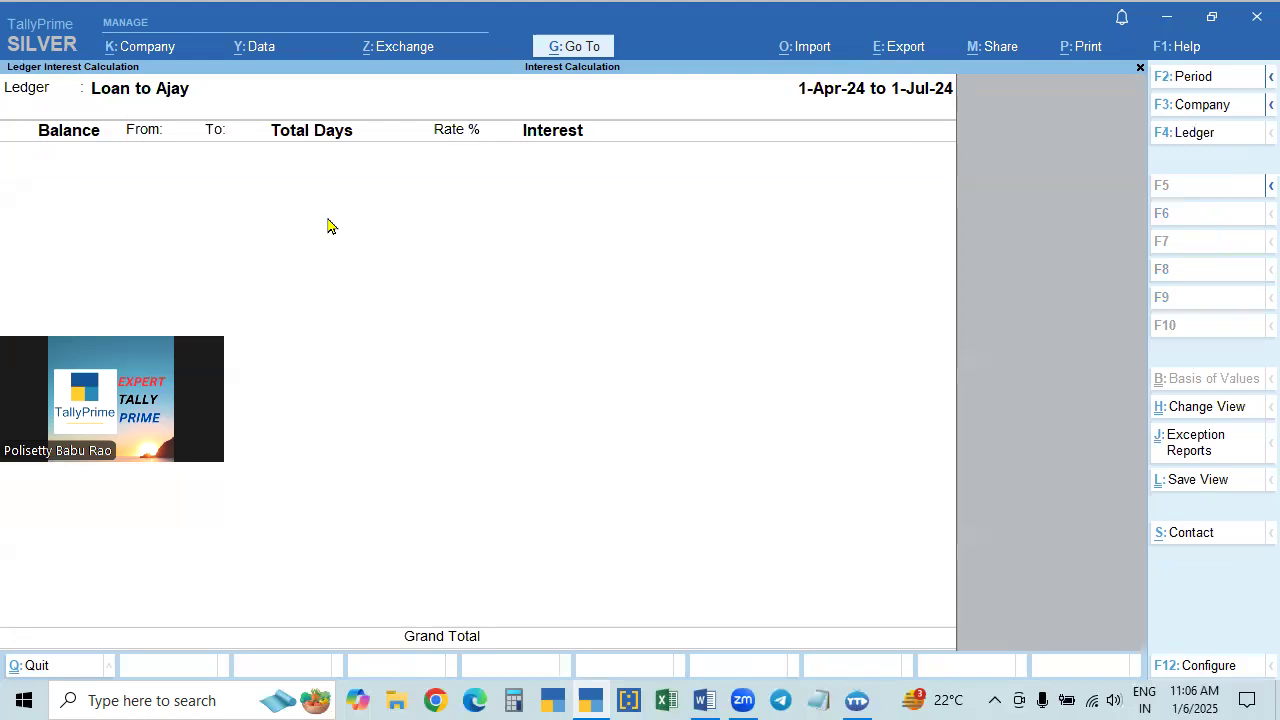
- Start a receipt voucher dated 1-Jul-24 and choose the loan ledger as the account to credit
{"action": "left_click", "coordinate": [570, 48]}
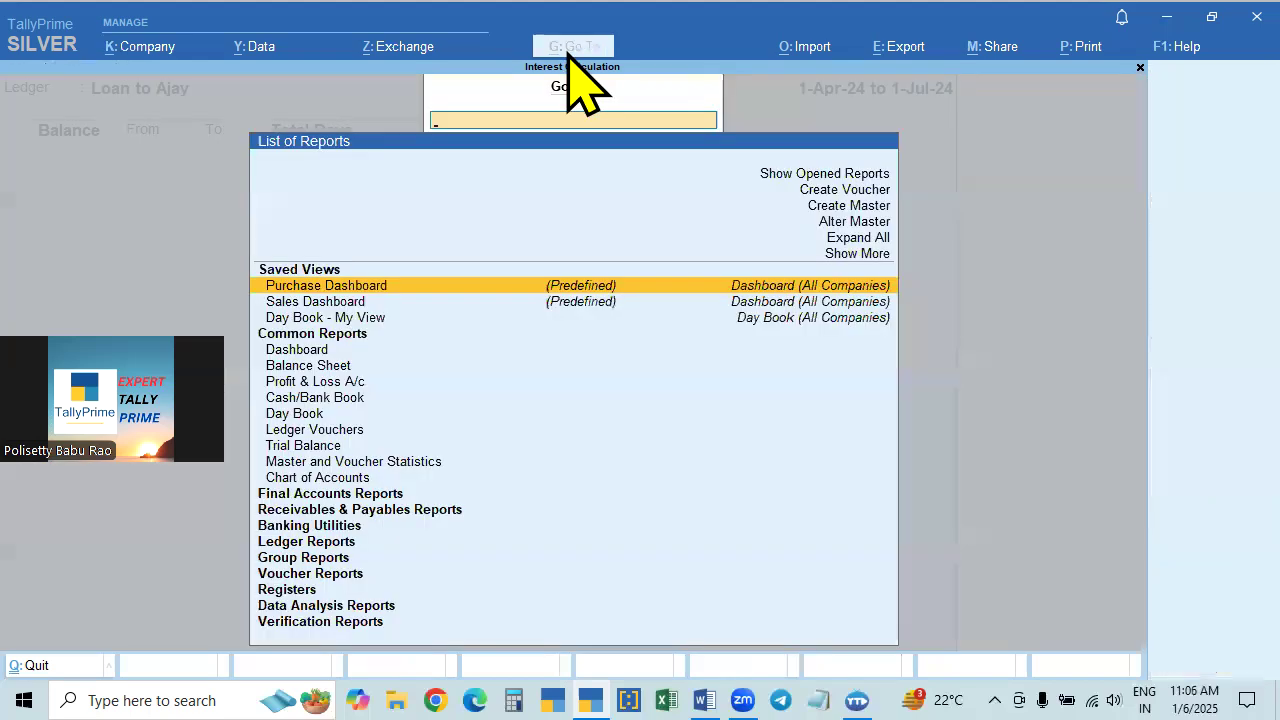
{"action": "left_click", "coordinate": [838, 193]}
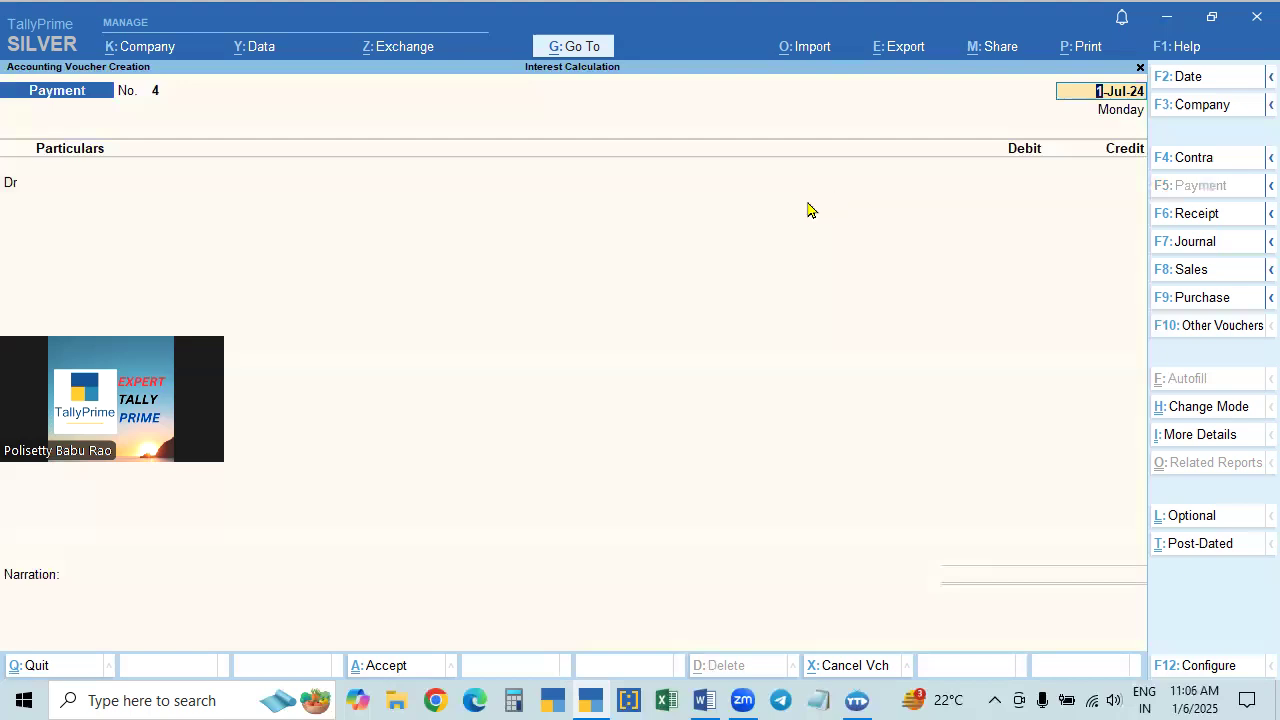
{"action": "left_click", "coordinate": [1172, 216]}
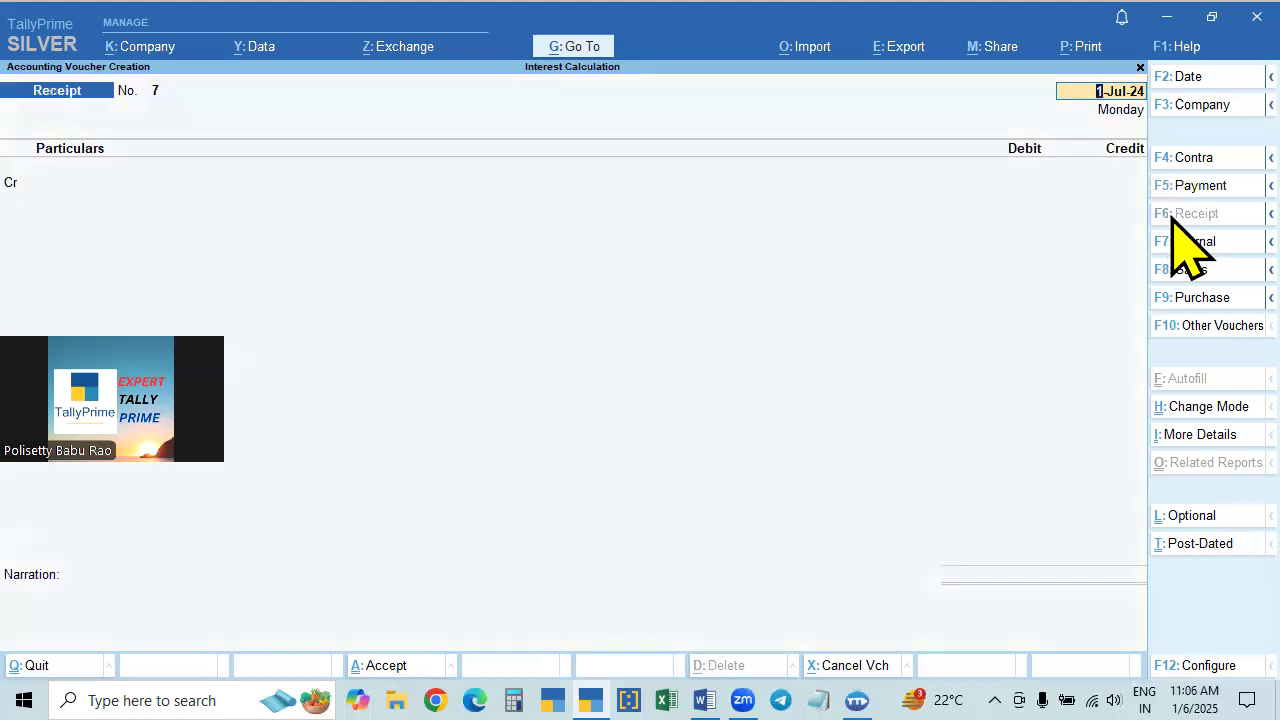
{"action": "key", "text": "Return"}
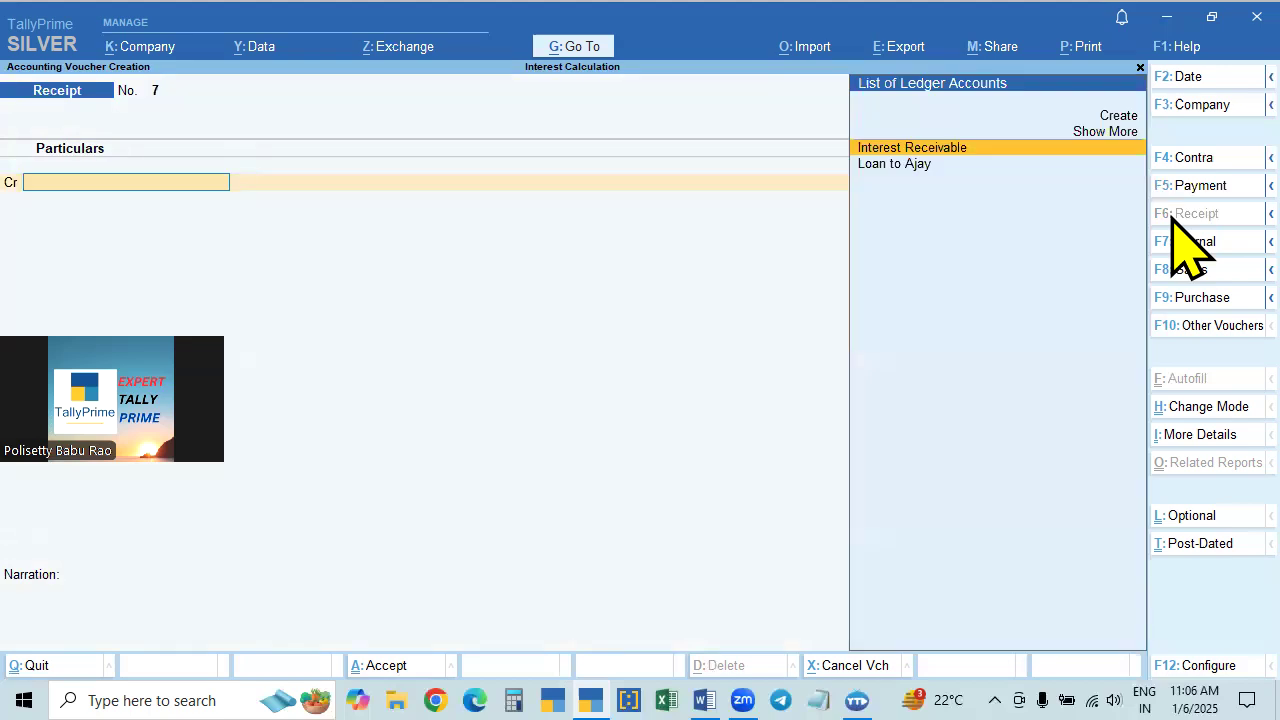
{"action": "key", "text": "Down"}
{"action": "key", "text": "Return"}
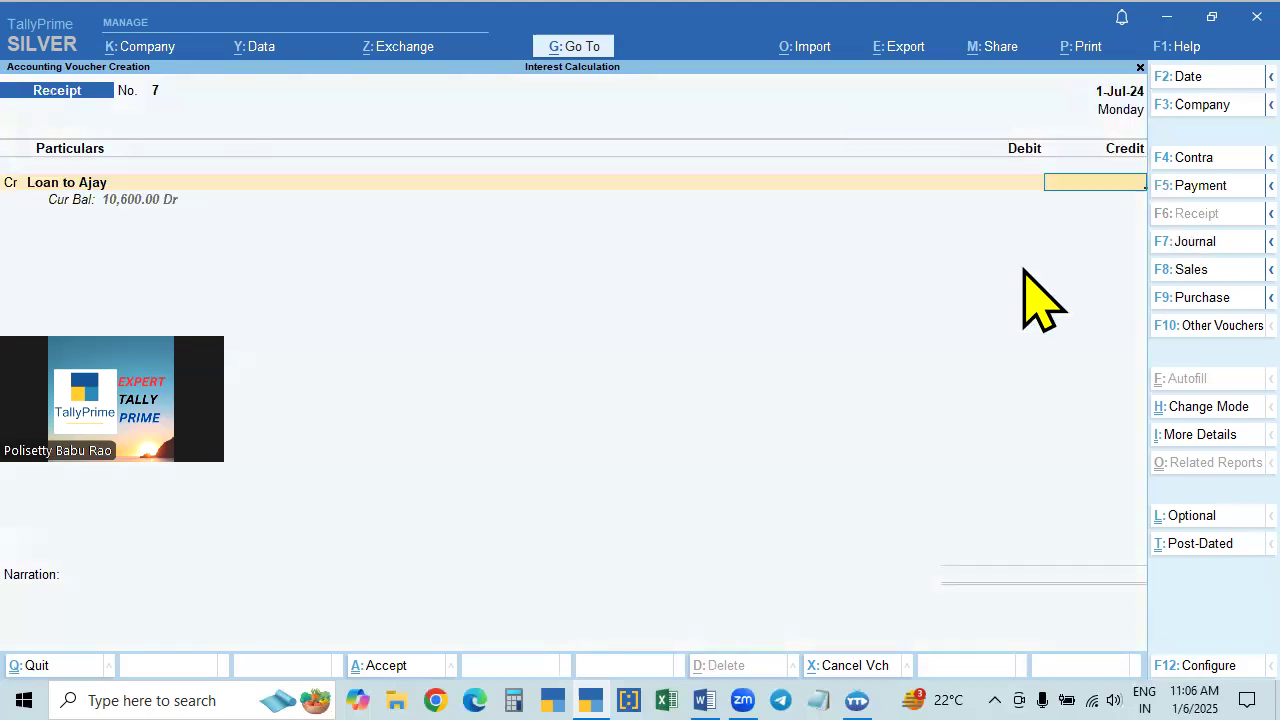
- Credit the loan ledger with 10,600, debit Cash for the same amount, and save the receipt with a blank narration
{"action": "type", "text": "10600"}
{"action": "key", "text": "Return"}
{"action": "key", "text": "Return"}
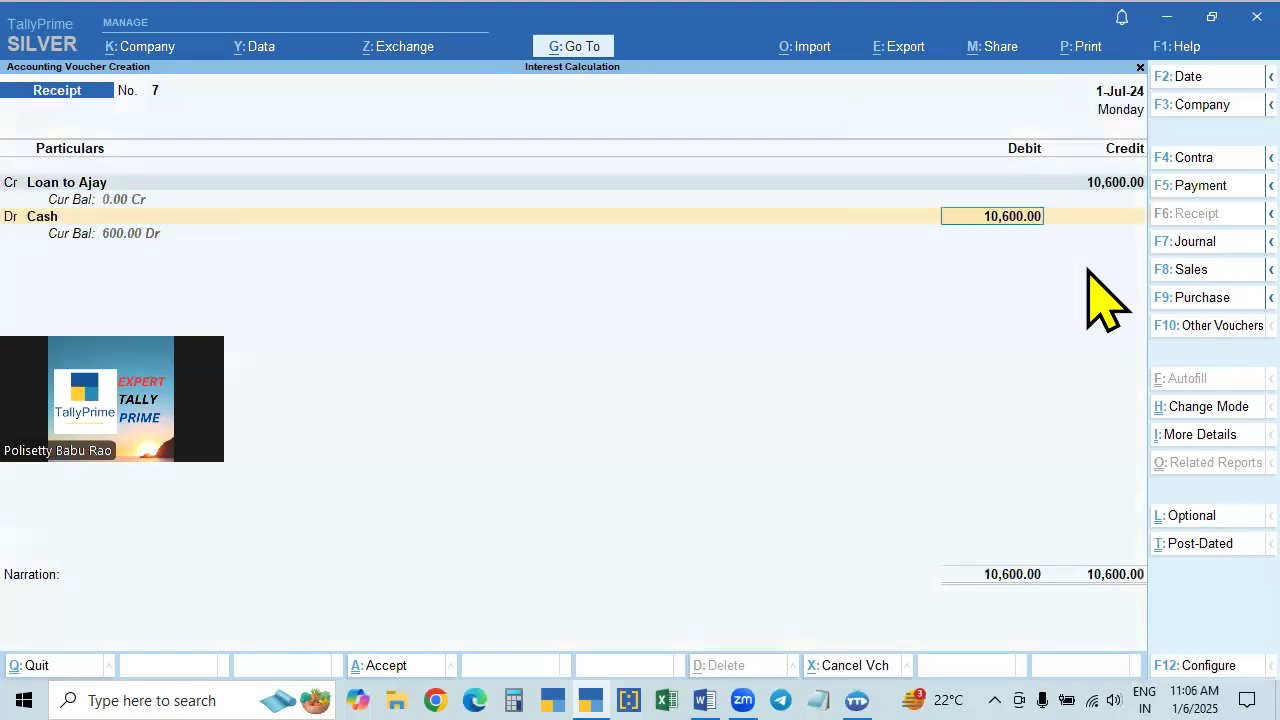
{"action": "key", "text": "Return"}
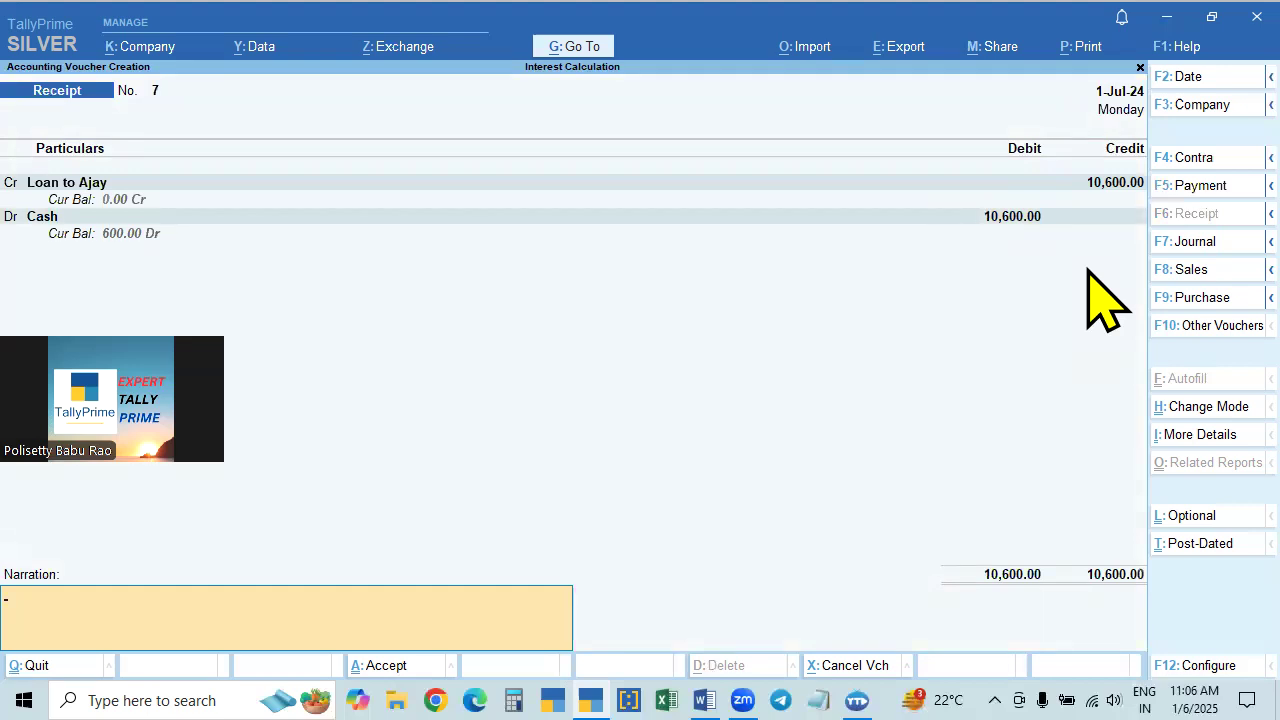
{"action": "key", "text": "Return"}
{"action": "key", "text": "Return"}
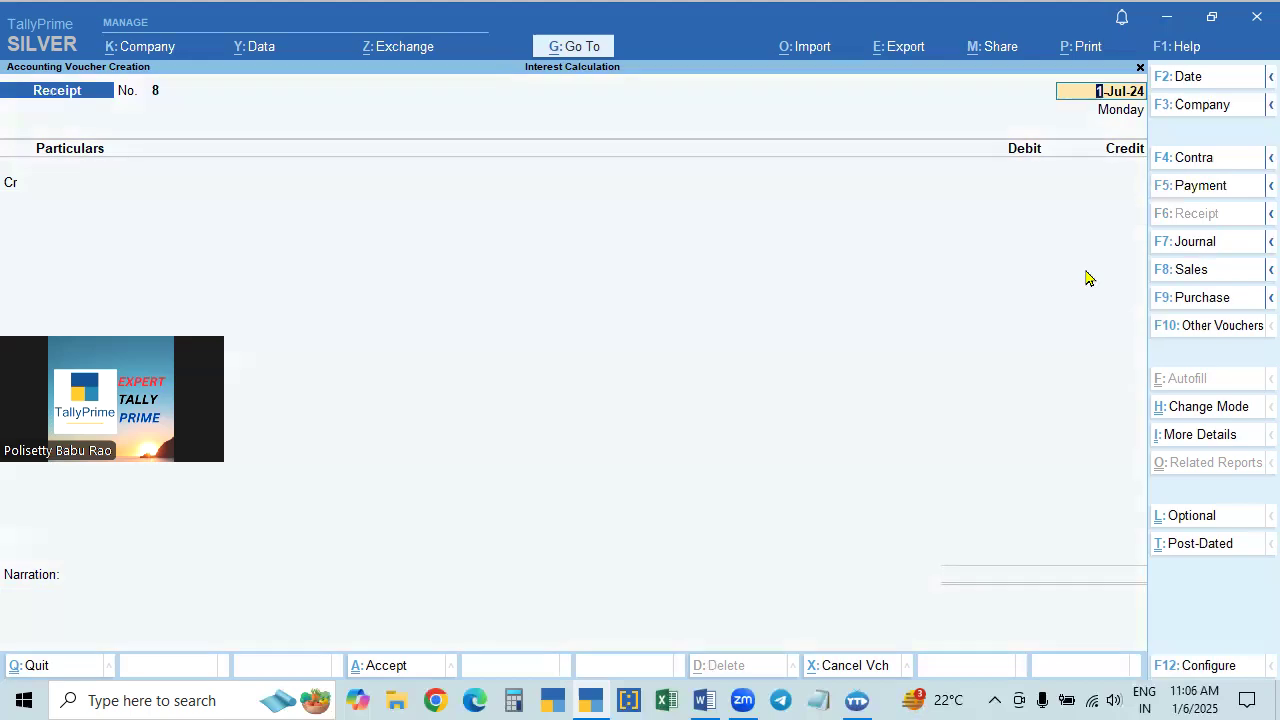
- Leave voucher creation and the loan's interest report for the Gateway of Tally
{"action": "key", "text": "Escape"}
{"action": "key", "text": "Escape"}
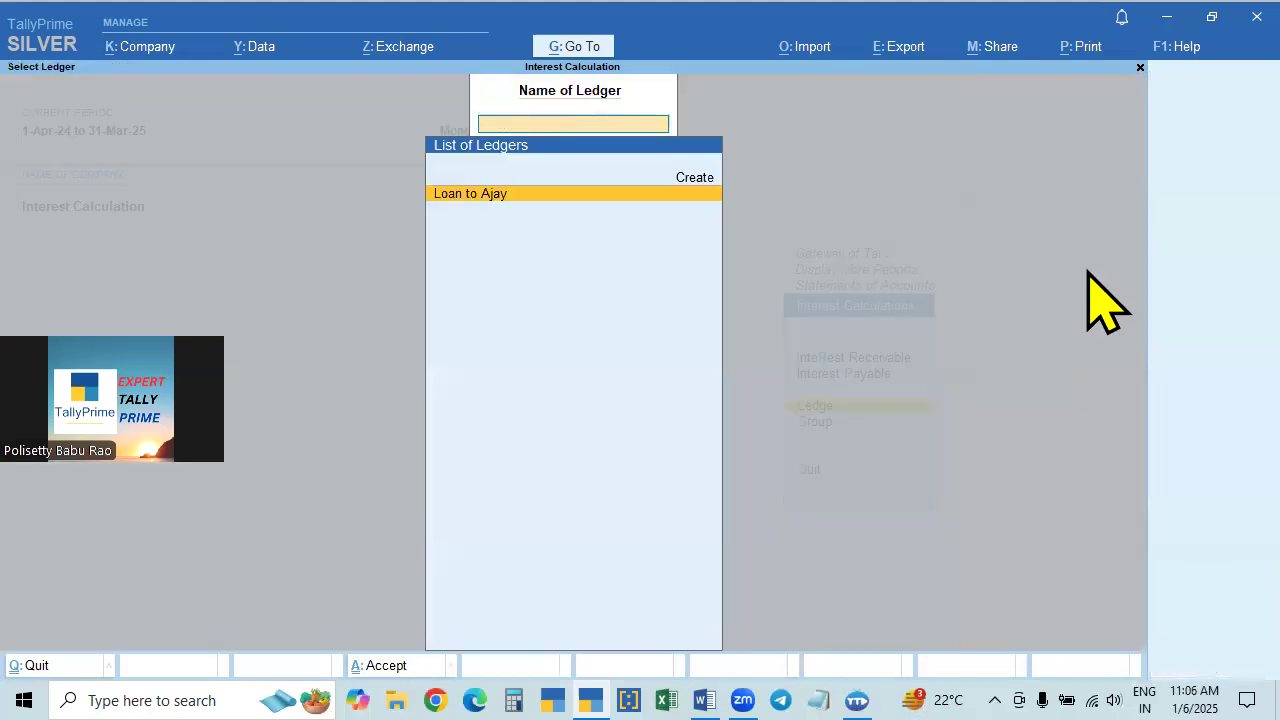
{"action": "key", "text": "Escape"}
{"action": "key", "text": "Escape"}
{"action": "key", "text": "Escape"}
{"action": "key", "text": "Escape"}
{"action": "key", "text": "Escape"}
{"action": "key", "text": "Escape"}
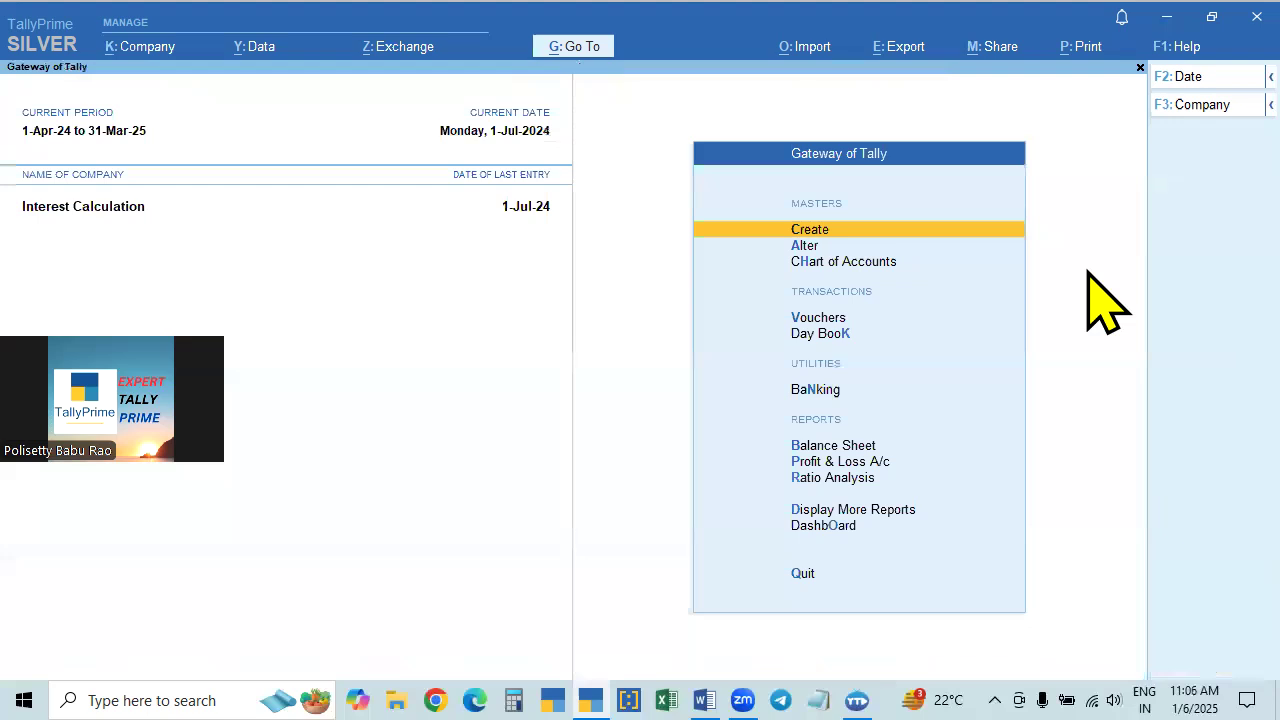
- Display the loan ledger's vouchers for 1-Jul-24 from Account Books
{"action": "key", "text": "Down"}
{"action": "key", "text": "Down"}
{"action": "key", "text": "Down"}
{"action": "key", "text": "Down"}
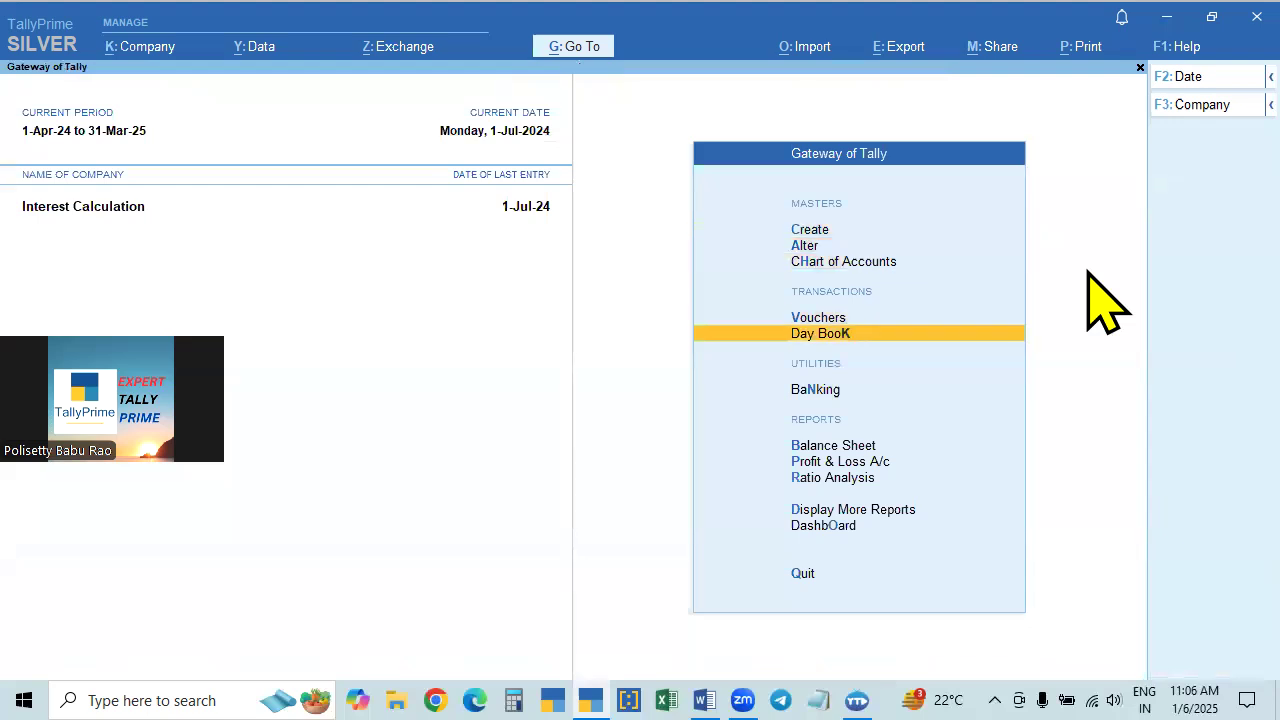
{"action": "key", "text": "d"}
{"action": "key", "text": "a"}
{"action": "key", "text": "l"}
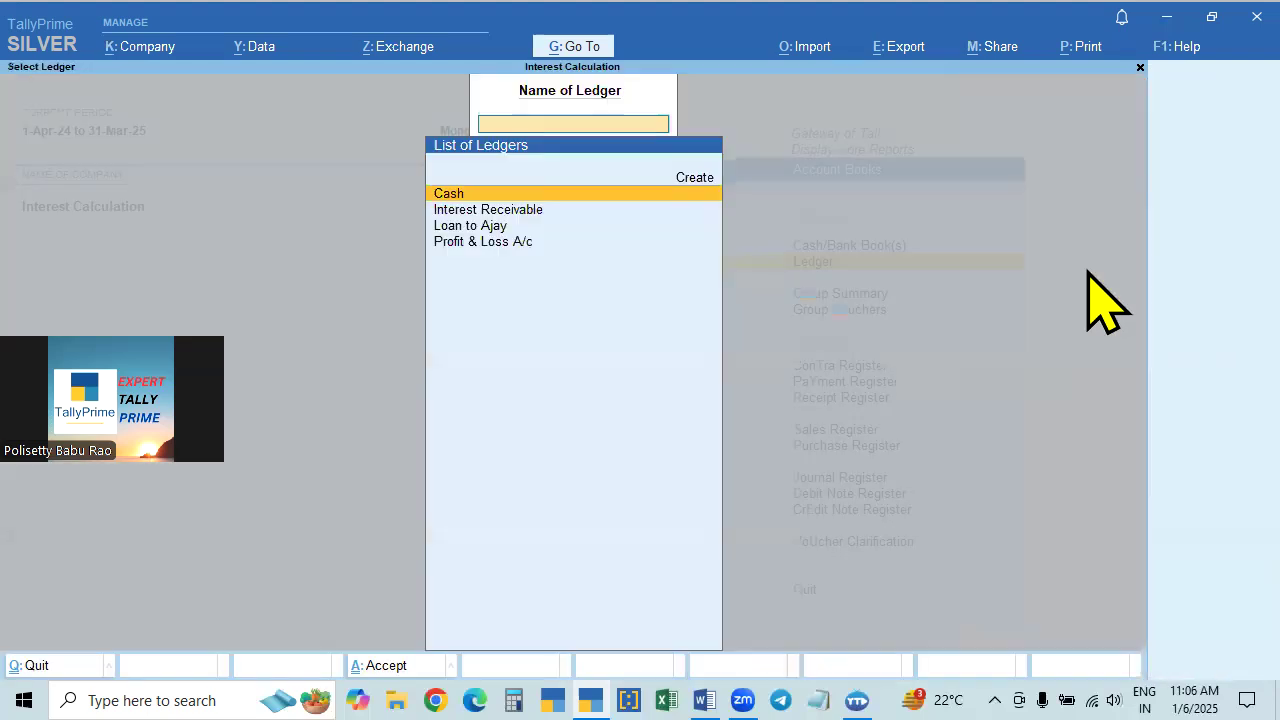
{"action": "key", "text": "Down"}
{"action": "key", "text": "Down"}
{"action": "key", "text": "Return"}
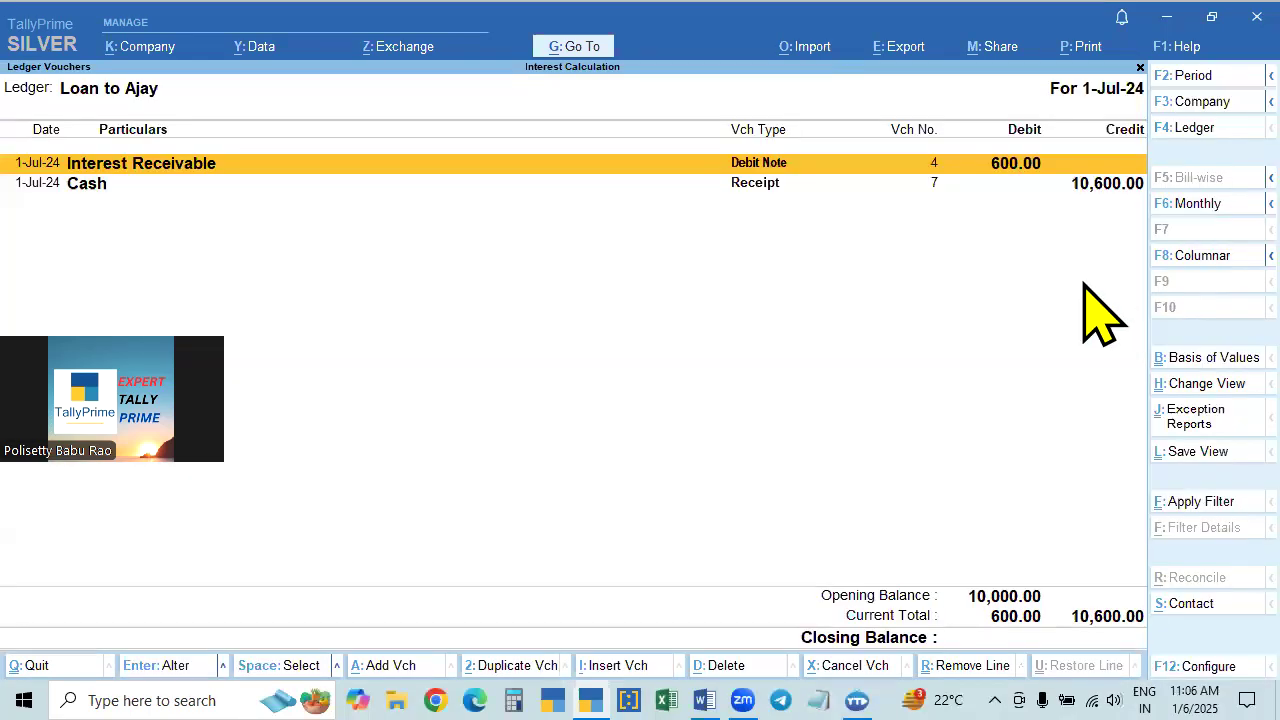
- Look up the loan ledger again through Go To's Ledger Vouchers report and check its balance lines
{"action": "left_click", "coordinate": [570, 46]}
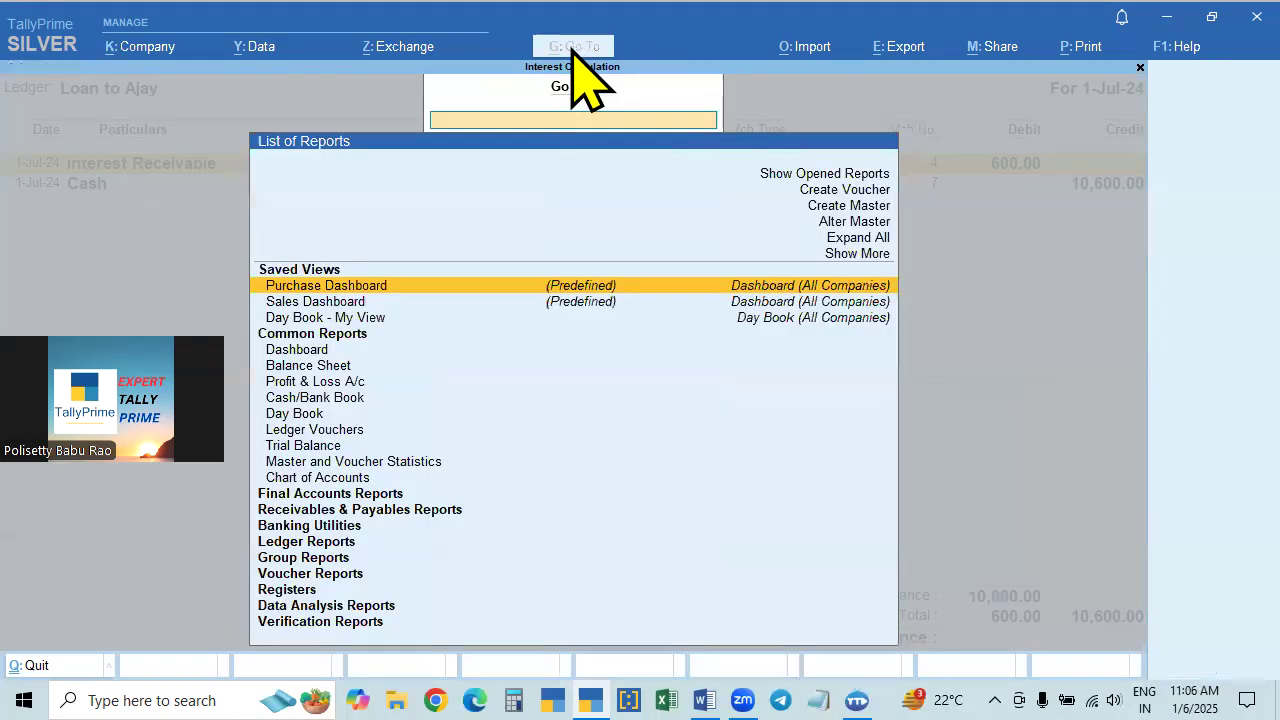
{"action": "left_click", "coordinate": [308, 432]}
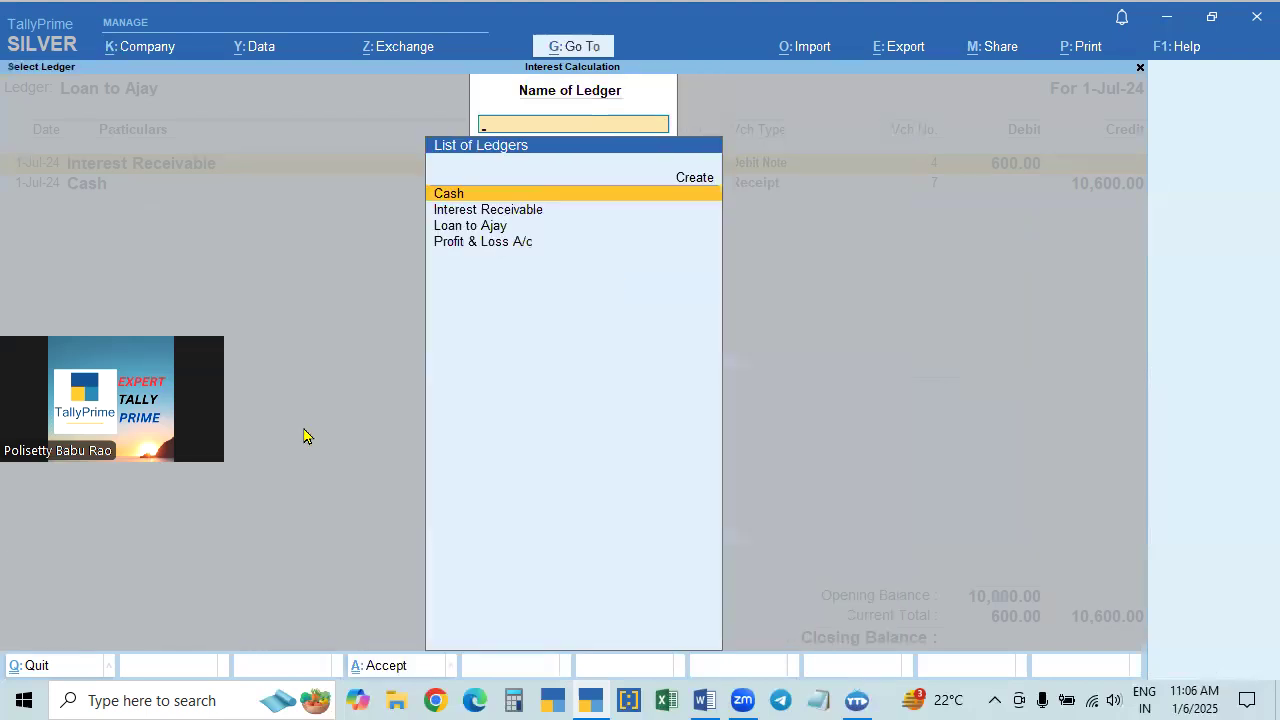
{"action": "key", "text": "Down"}
{"action": "key", "text": "Down"}
{"action": "key", "text": "Return"}
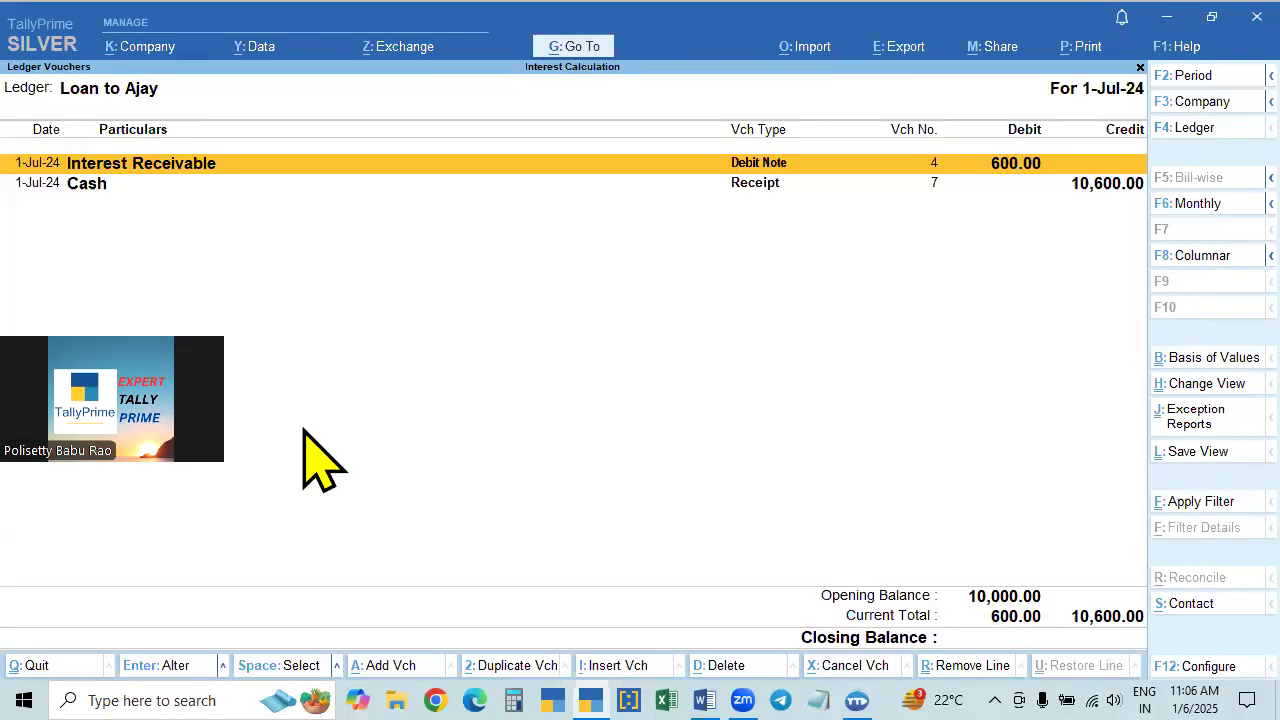
{"action": "key", "text": "Escape"}
{"action": "key", "text": "Escape"}
{"action": "key", "text": "Escape"}
{"action": "key", "text": "Escape"}
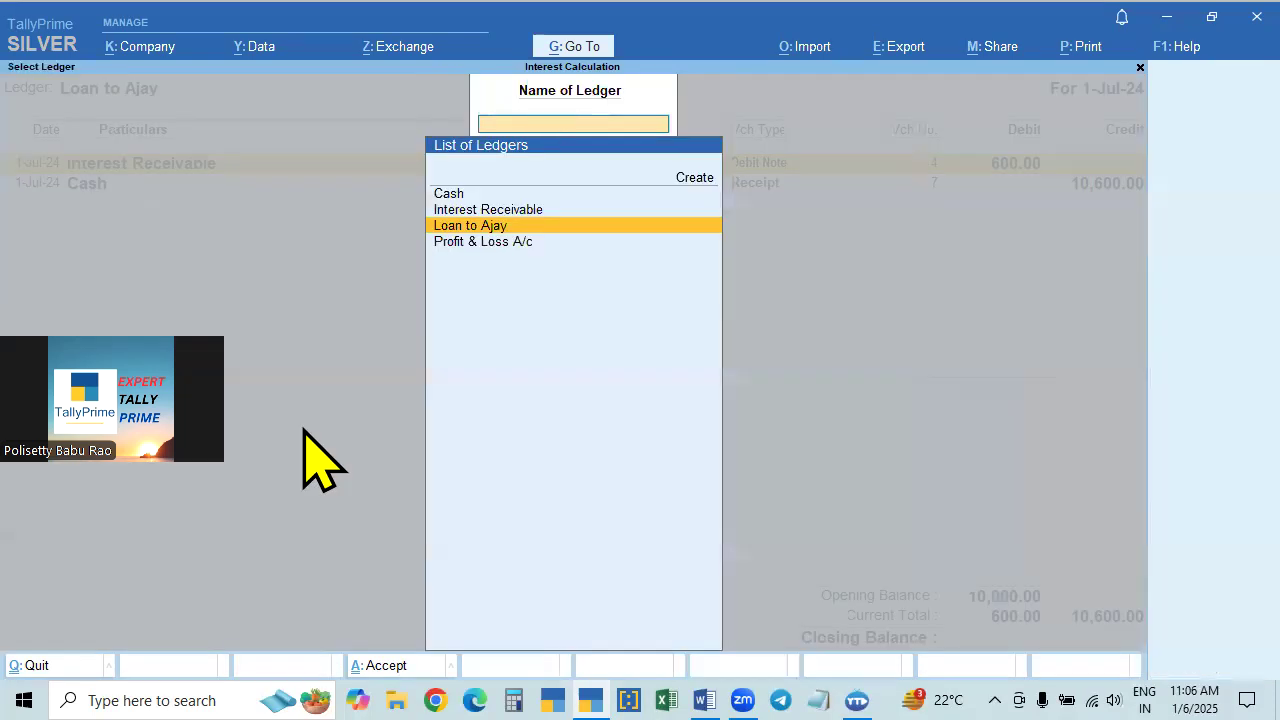
{"action": "key", "text": "Return"}
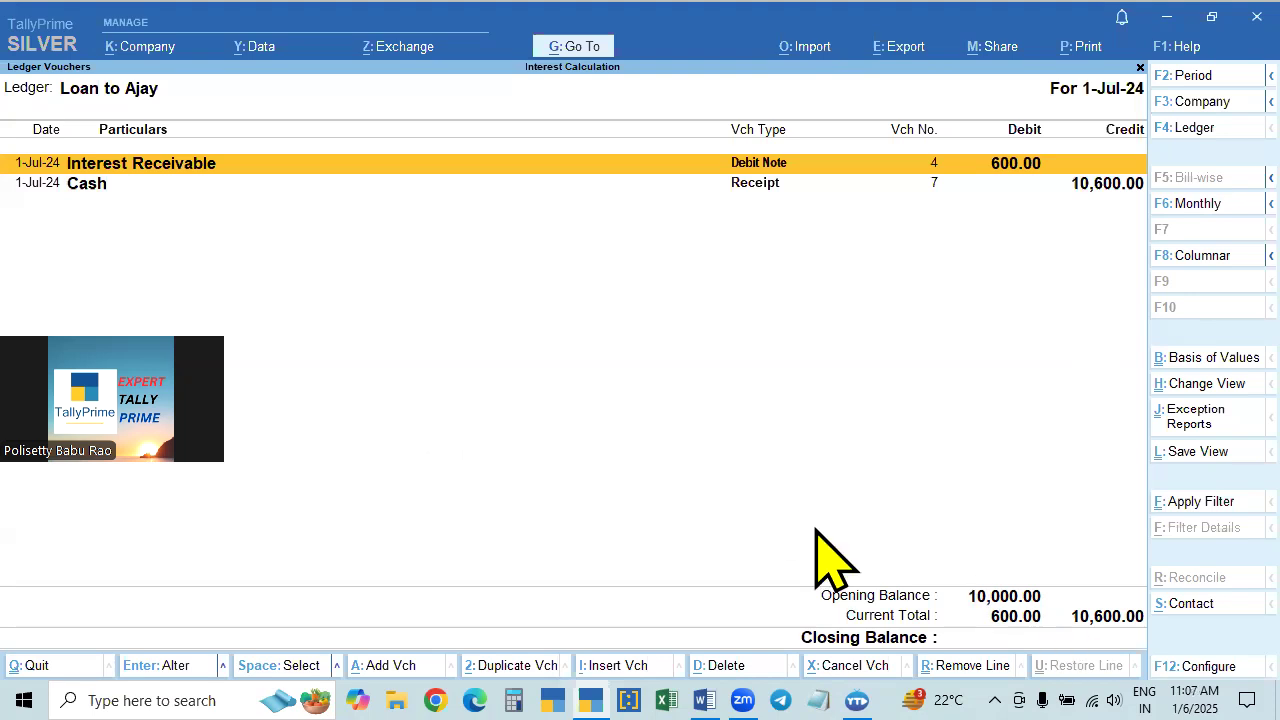
- Close the ledger report, stay in the program, and open the Day Book for 1-Jul-24
{"action": "key", "text": "Escape"}
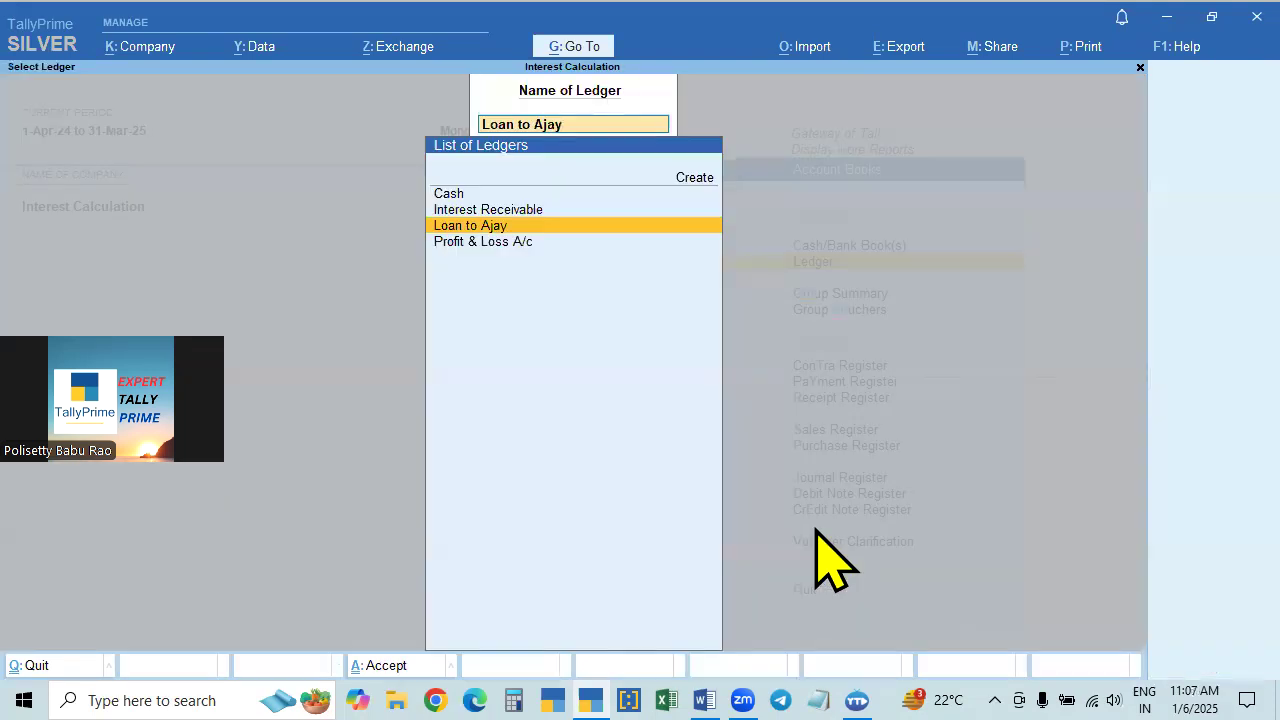
{"action": "key", "text": "Escape"}
{"action": "key", "text": "Escape"}
{"action": "key", "text": "Escape"}
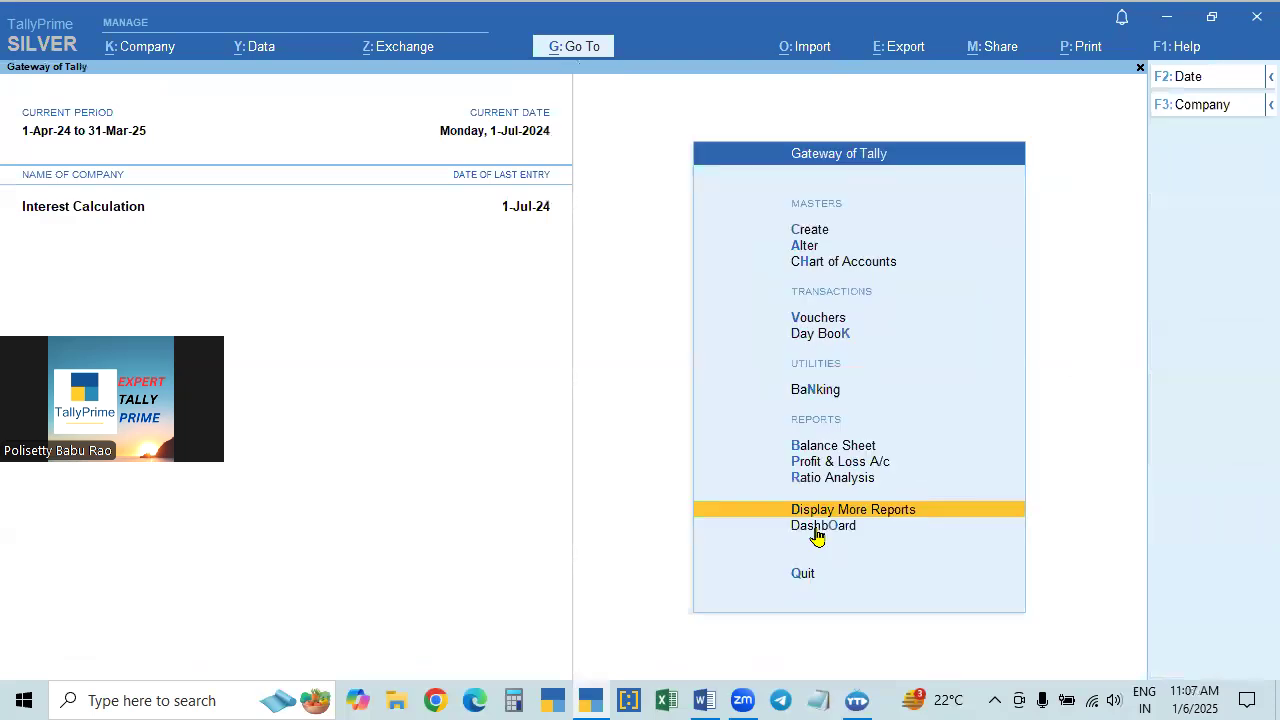
{"action": "key", "text": "Escape"}
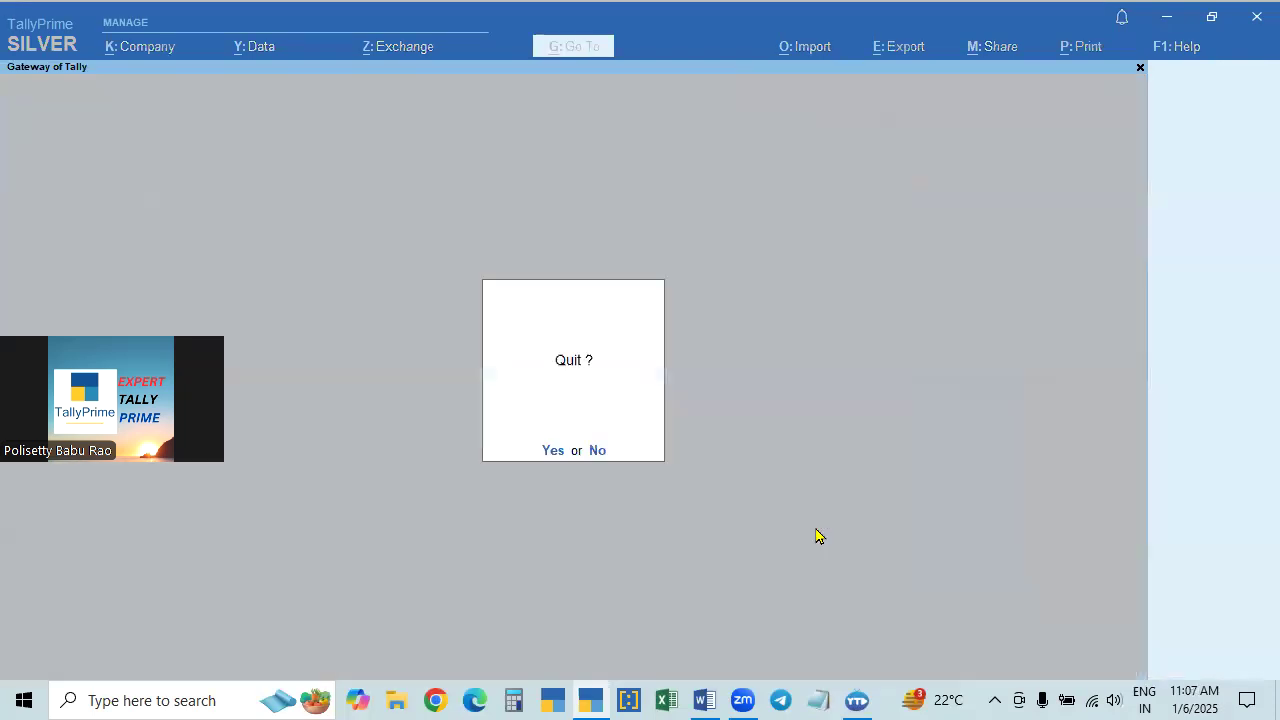
{"action": "key", "text": "Escape"}
{"action": "key", "text": "Down"}
{"action": "key", "text": "Down"}
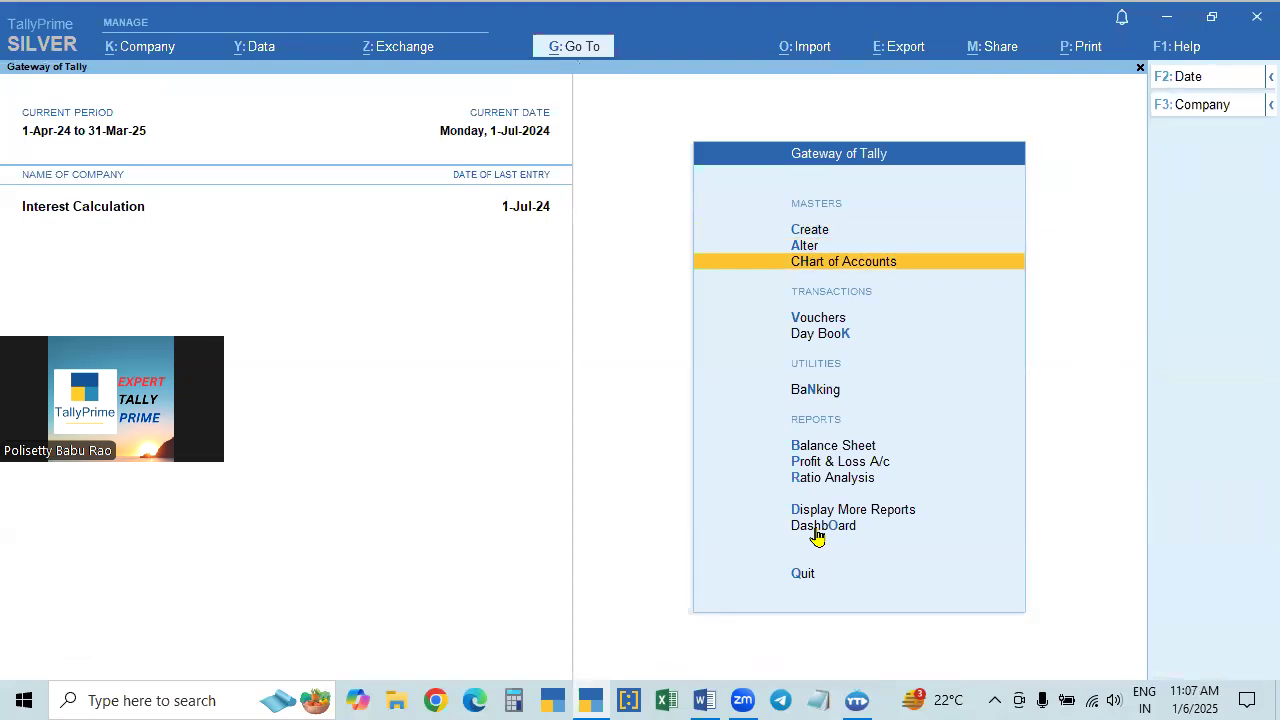
{"action": "key", "text": "Down"}
{"action": "key", "text": "Down"}
{"action": "key", "text": "Return"}
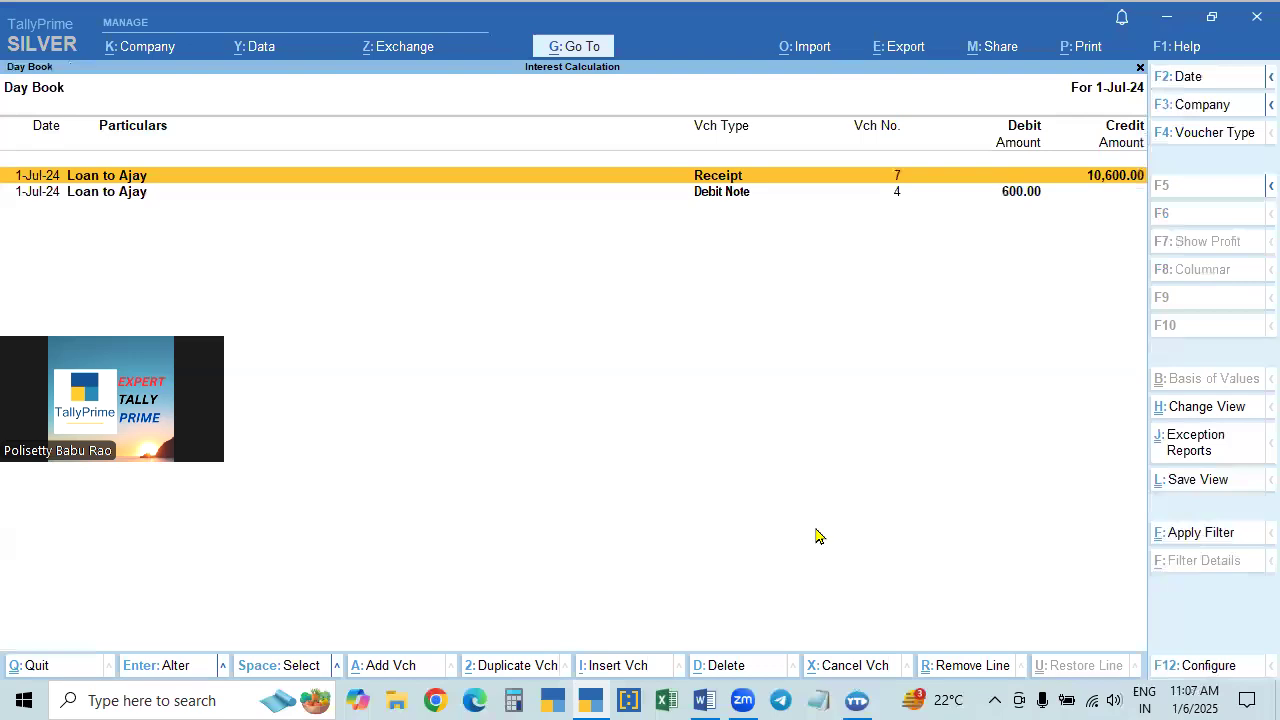
- Set the Day Book period to 1-Apr-24 through 1-Jul-24 and compare the order of the debit note and receipt
{"action": "key", "text": "F2"}
{"action": "key", "text": "space"}
{"action": "key", "text": "Return"}
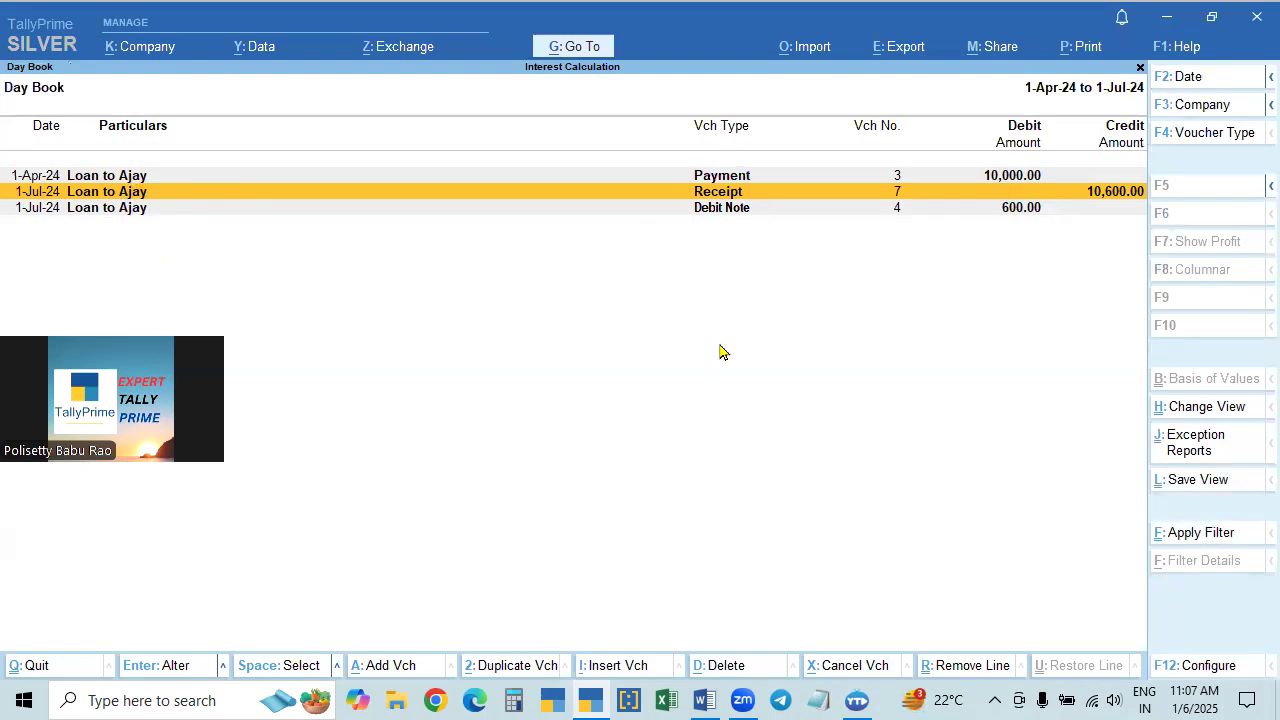
{"action": "left_click", "coordinate": [717, 212]}
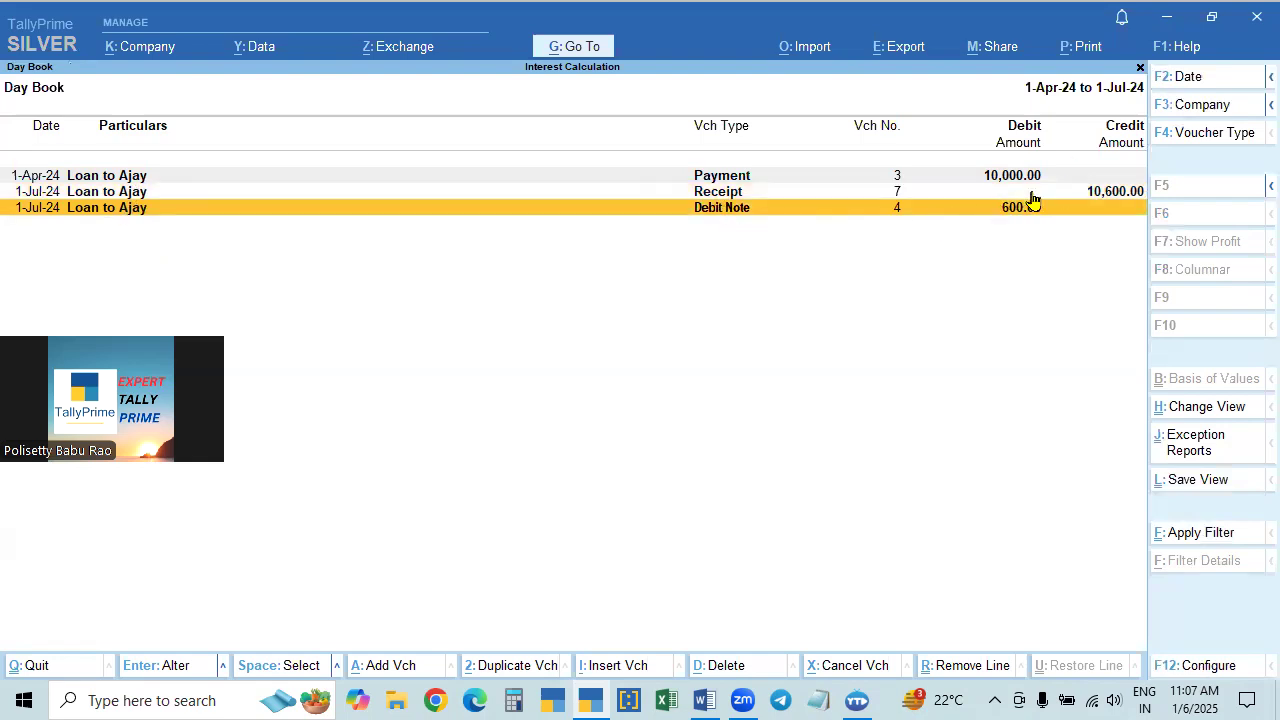
{"action": "left_click", "coordinate": [1111, 192]}
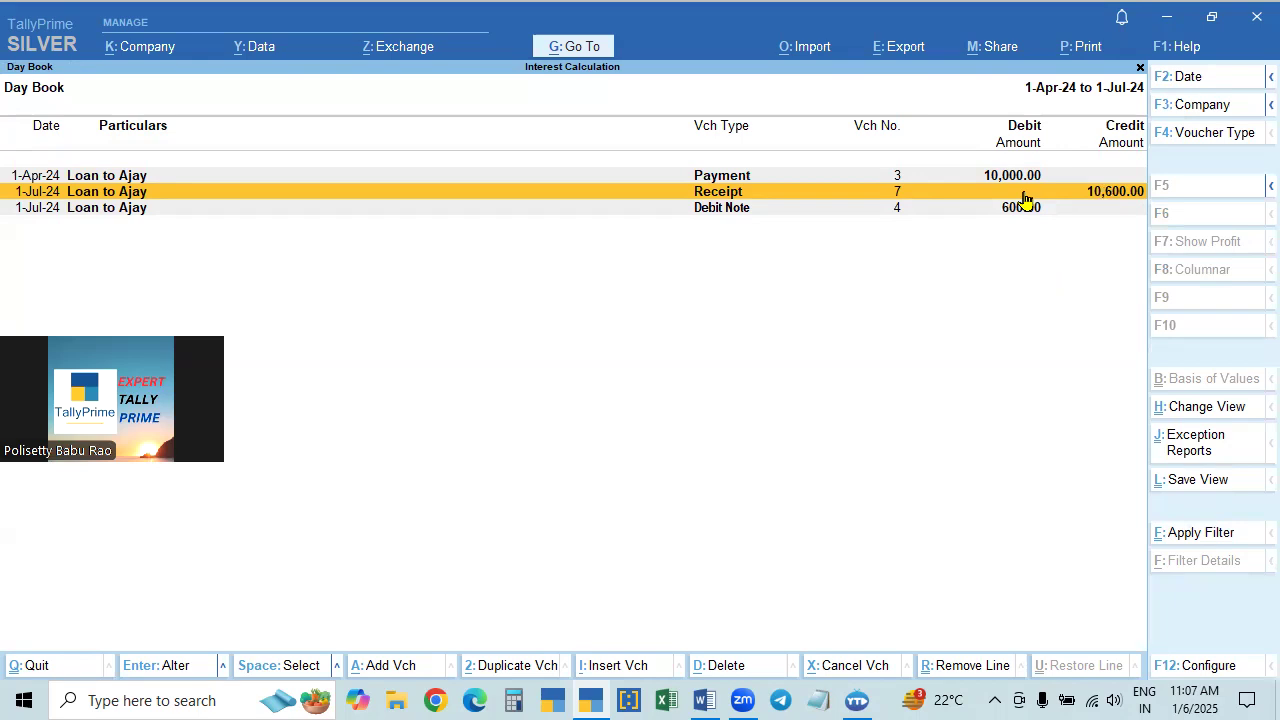
- Set the Day Book's sorting method to In Sequence of Entry
{"action": "key", "text": "F12"}
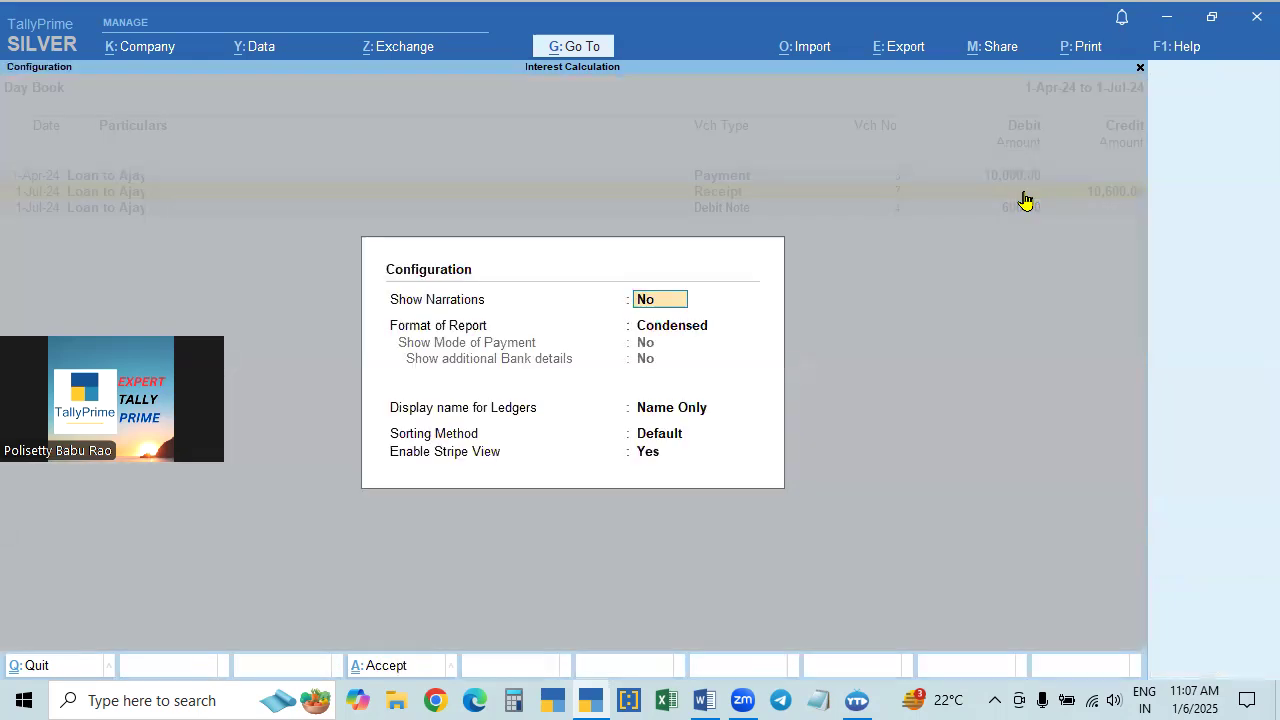
{"action": "left_click", "coordinate": [655, 438]}
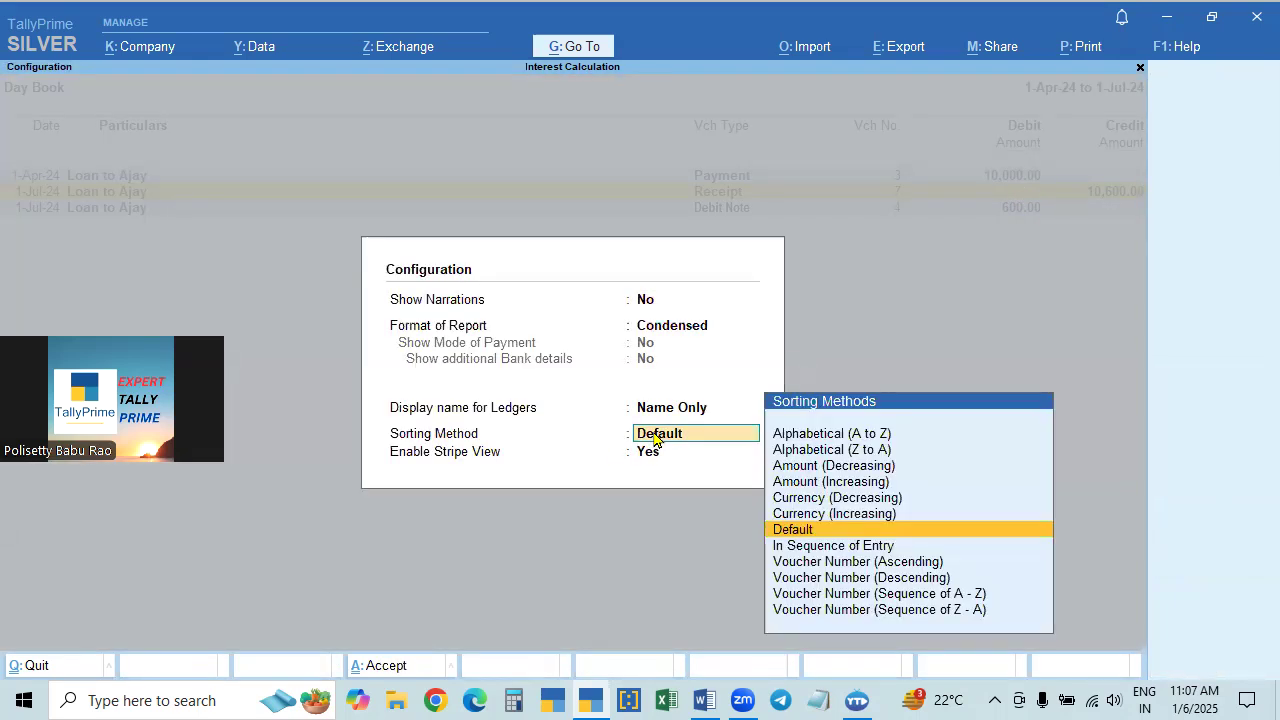
{"action": "key", "text": "Down"}
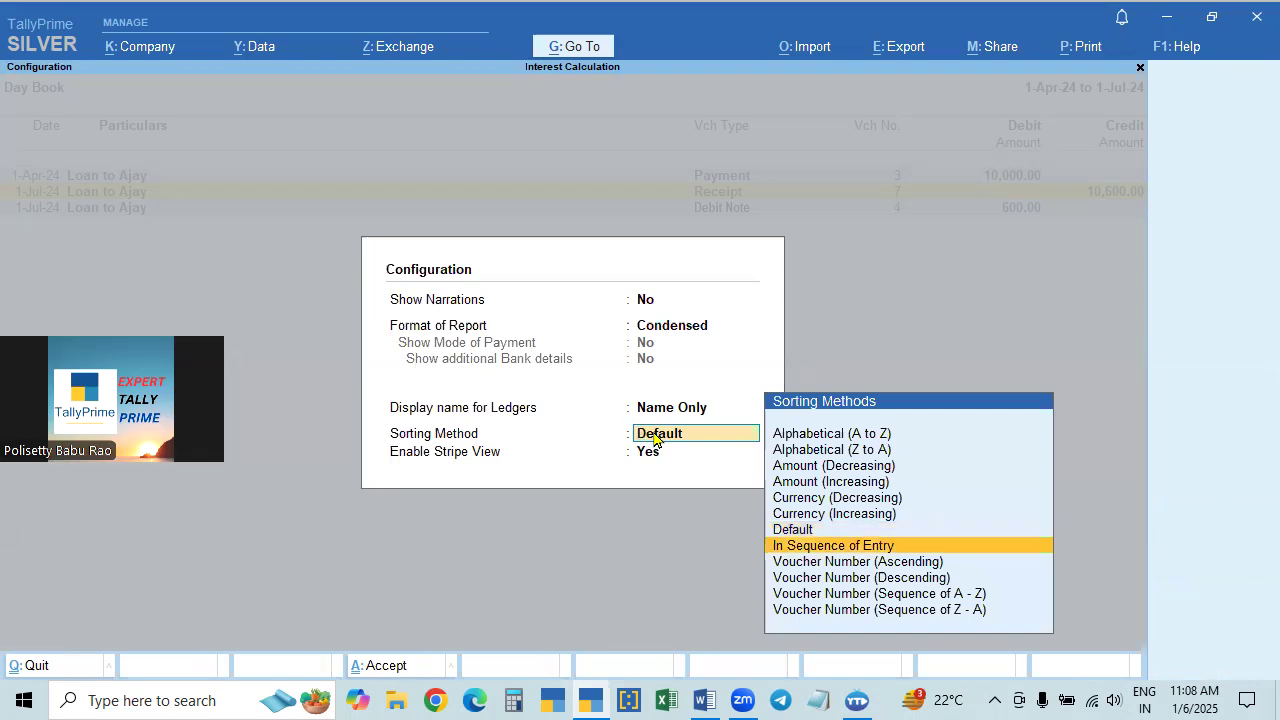
{"action": "key", "text": "Return"}
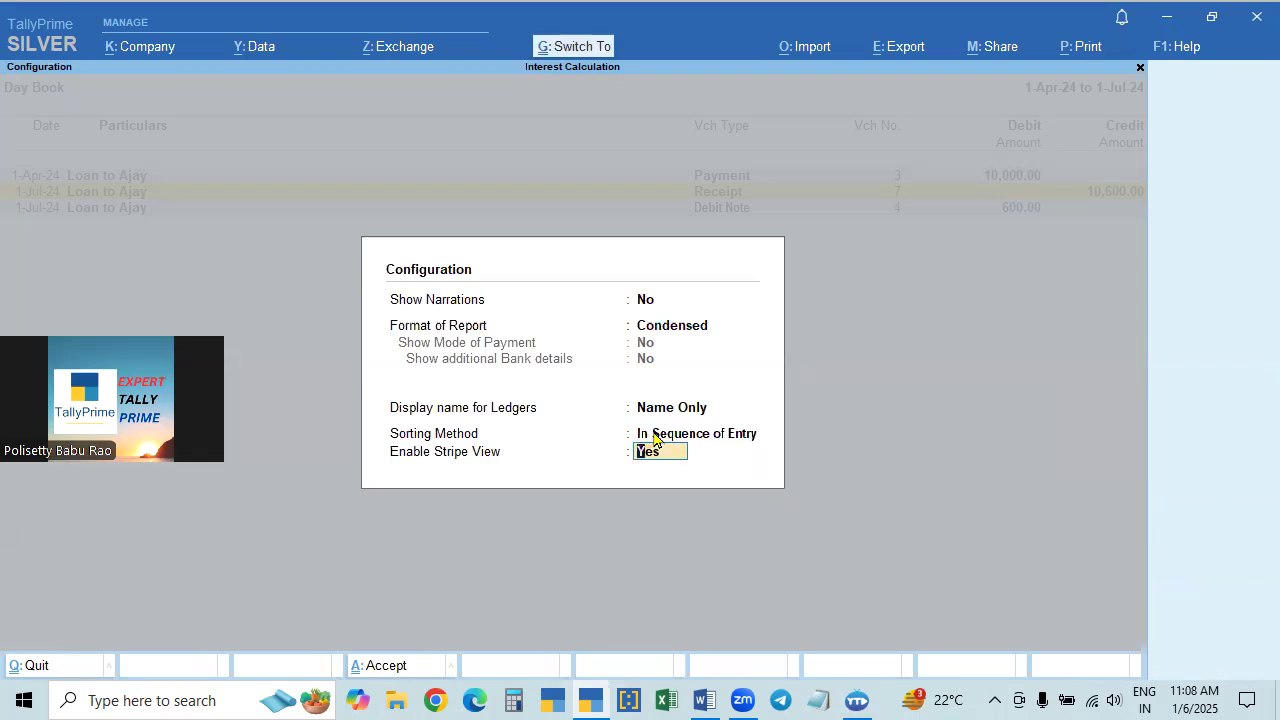
{"action": "key", "text": "Return"}
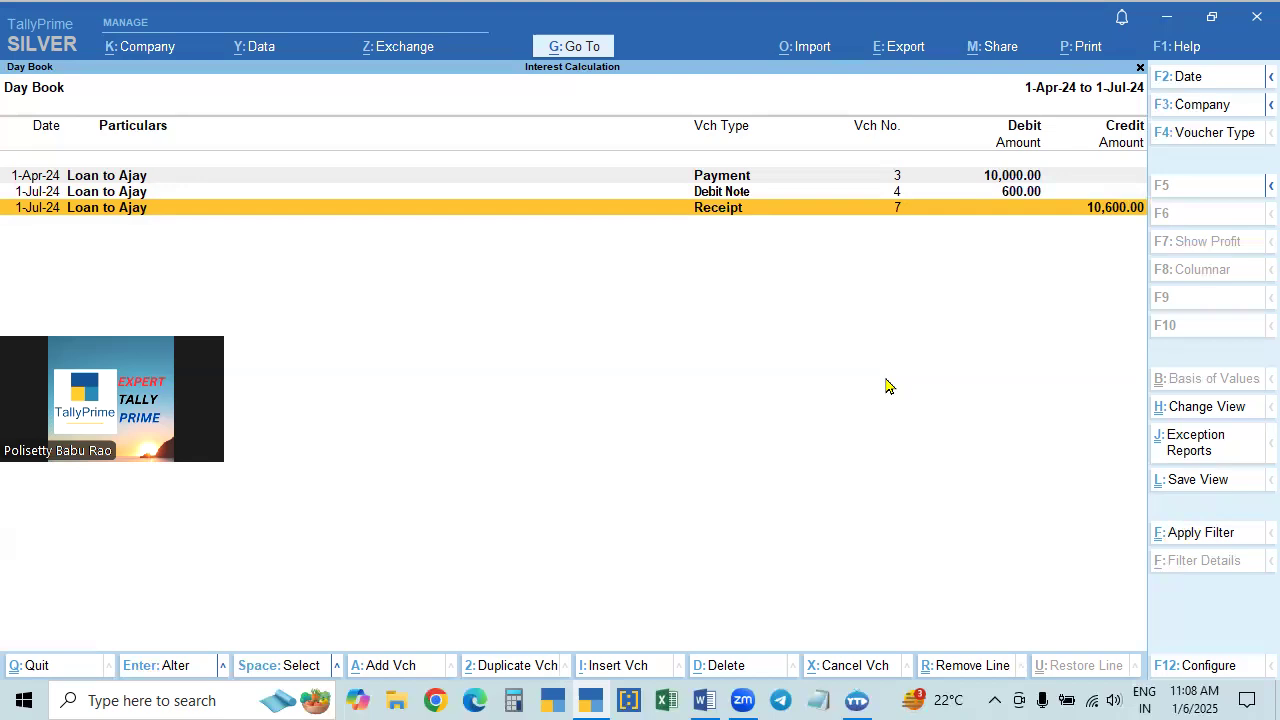
- Reopen the Day Book for 1-Jul-24 and look through the sorting methods offered in its configuration without changing the setting
{"action": "key", "text": "Escape"}
{"action": "key", "text": "Return"}
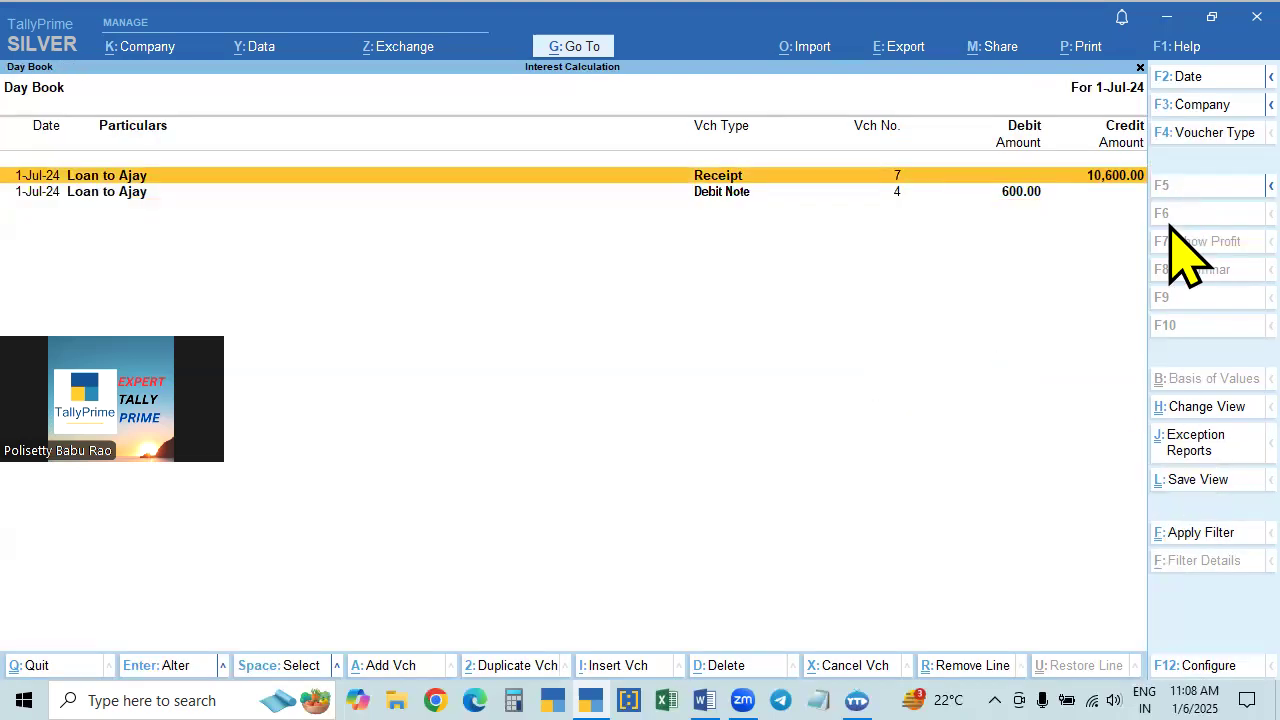
{"action": "key", "text": "F12"}
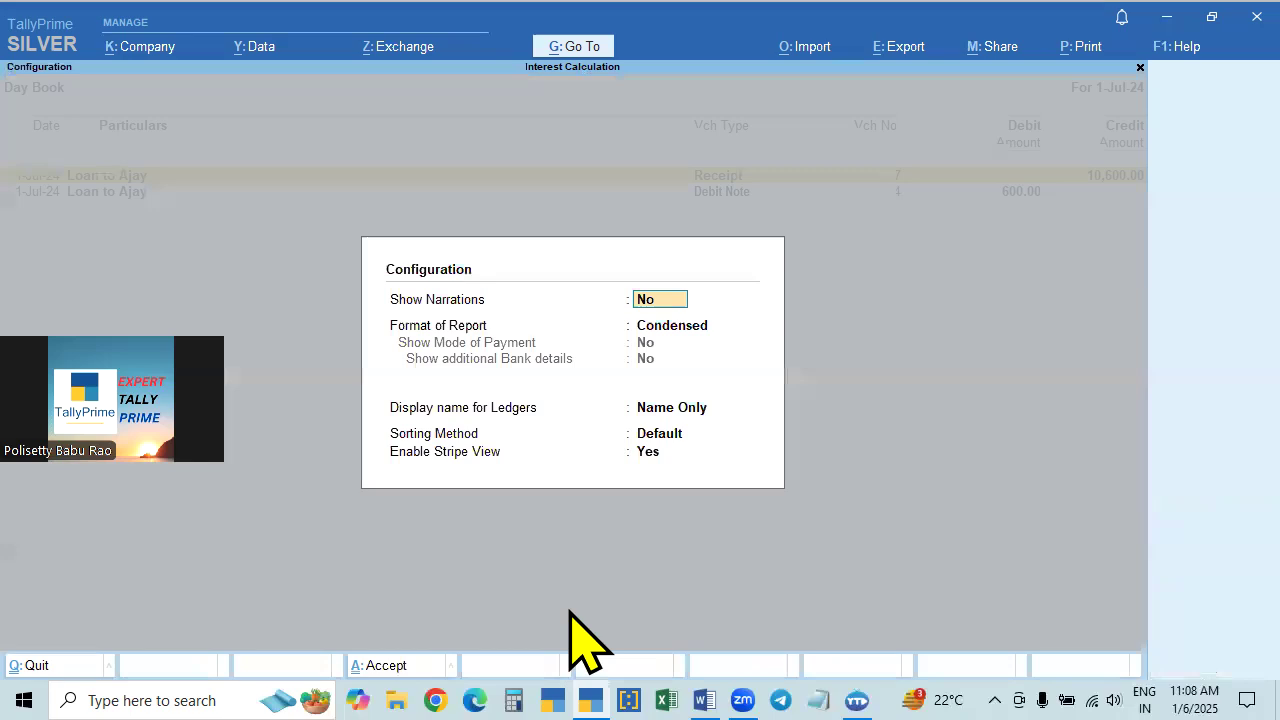
{"action": "left_click", "coordinate": [655, 436]}
{"action": "key", "text": "Down"}
{"action": "key", "text": "Down"}
{"action": "key", "text": "Up"}
{"action": "key", "text": "Up"}
{"action": "key", "text": "Up"}
{"action": "key", "text": "Up"}
{"action": "key", "text": "Up"}
{"action": "key", "text": "Up"}
{"action": "key", "text": "Up"}
{"action": "key", "text": "Up"}
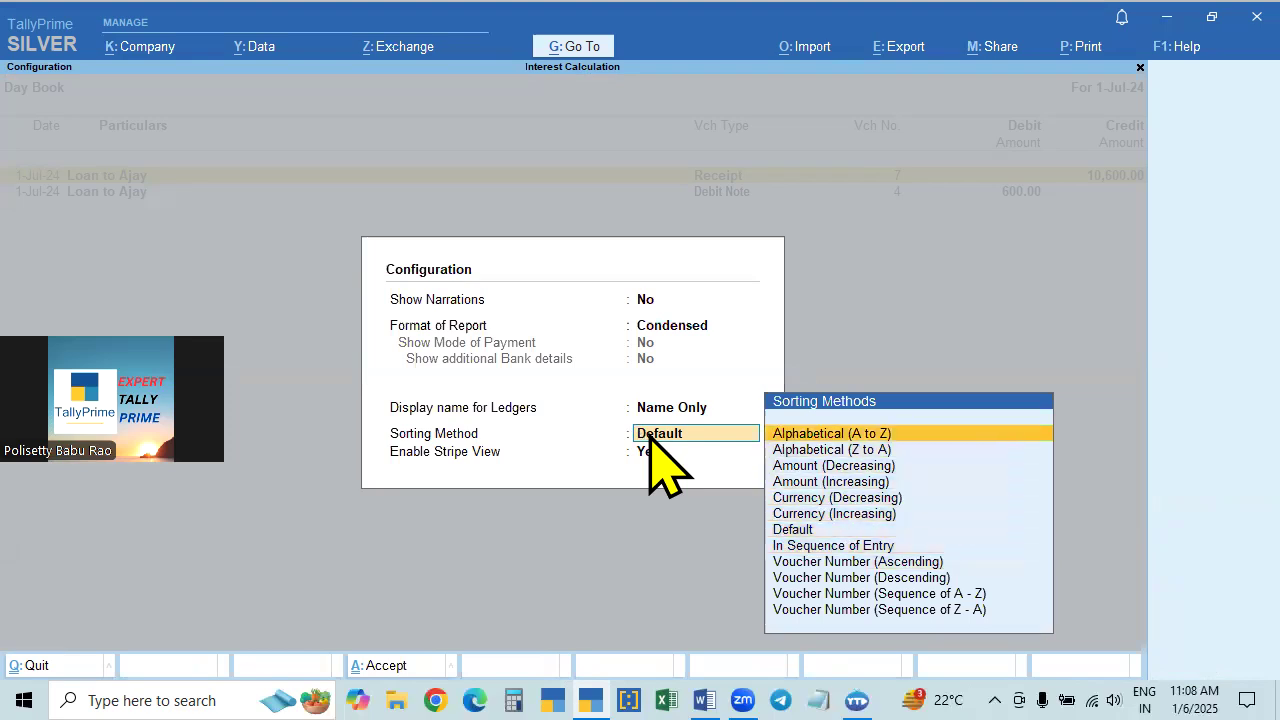
{"action": "key", "text": "Down"}
{"action": "key", "text": "Down"}
{"action": "key", "text": "Down"}
{"action": "key", "text": "Down"}
{"action": "key", "text": "Down"}
{"action": "key", "text": "Down"}
{"action": "key", "text": "Down"}
{"action": "key", "text": "Down"}
{"action": "key", "text": "Down"}
{"action": "key", "text": "Down"}
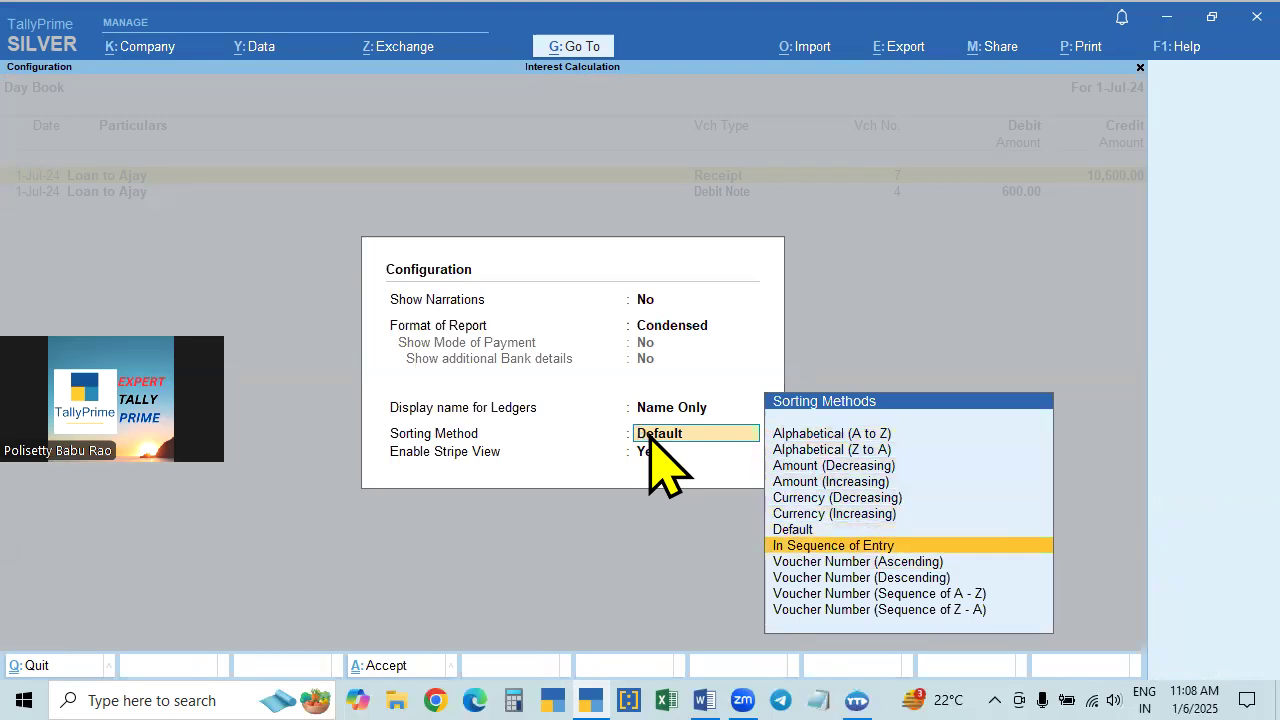
{"action": "key", "text": "Up"}
{"action": "key", "text": "Up"}
{"action": "key", "text": "Up"}
{"action": "key", "text": "Up"}
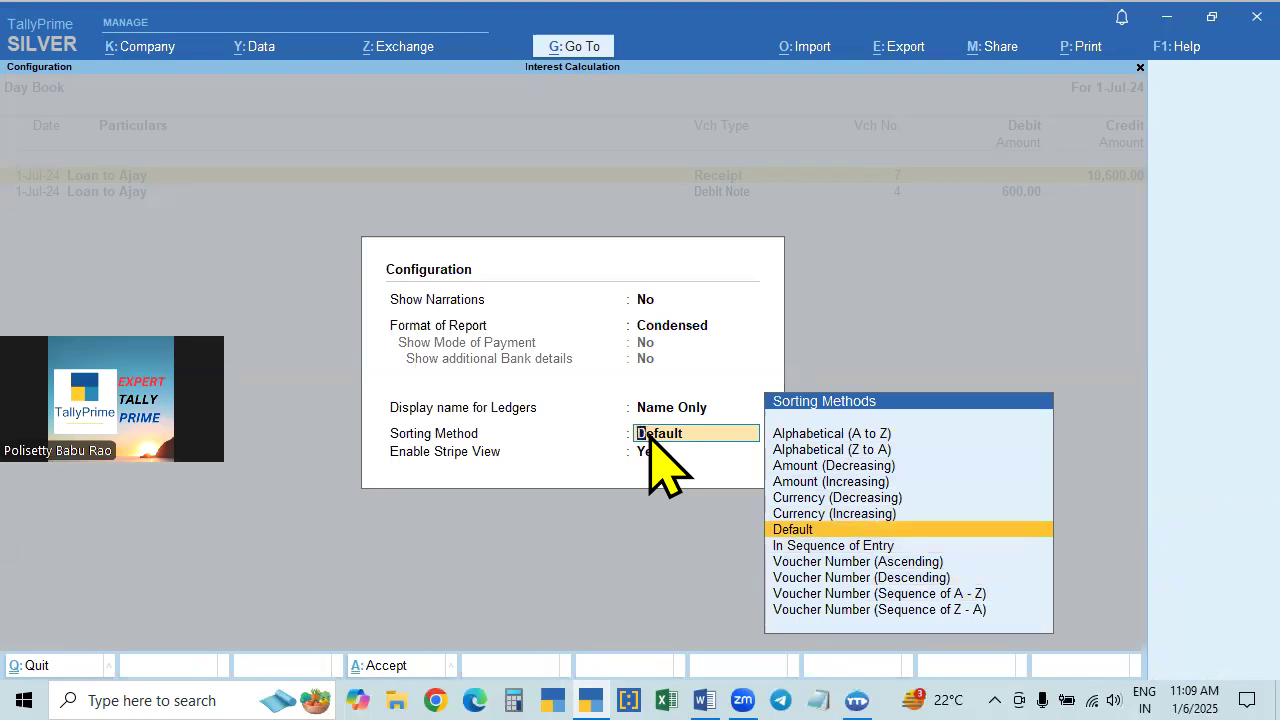
{"action": "key", "text": "BackSpace"}
{"action": "key", "text": "Escape"}
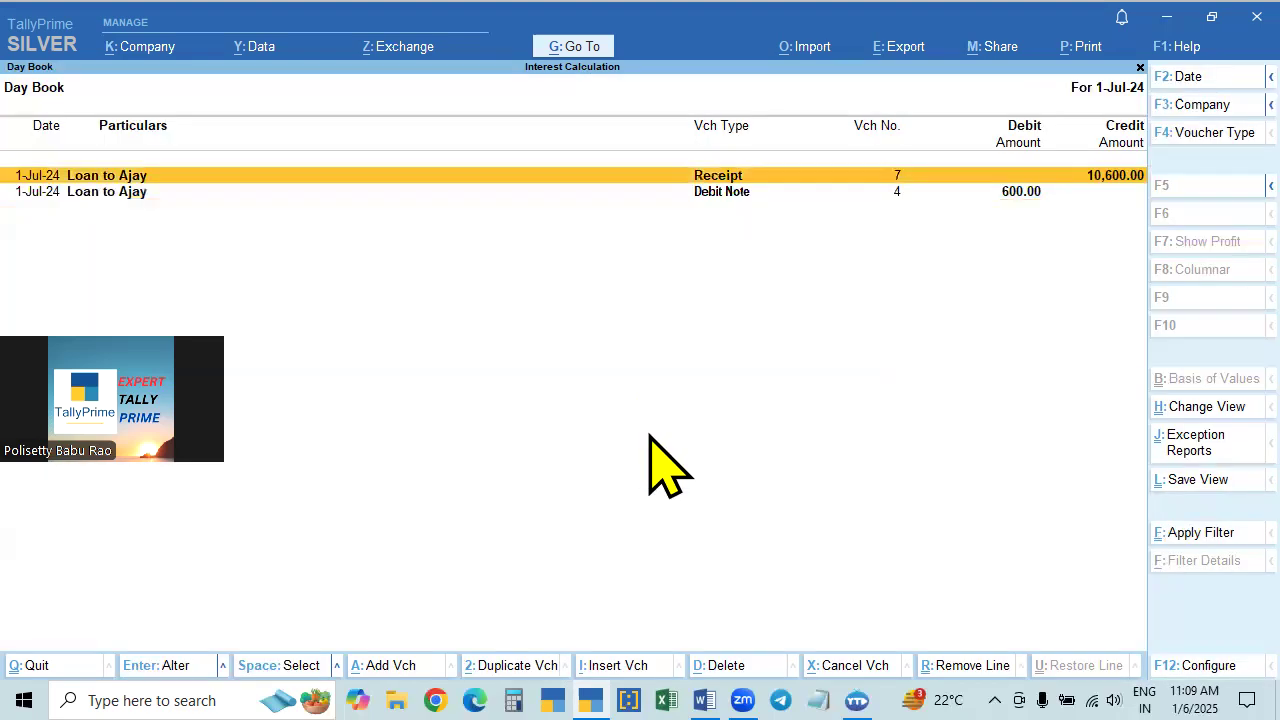
- Set the Day Book's sorting method to Amount (Increasing)
{"action": "key", "text": "F12"}
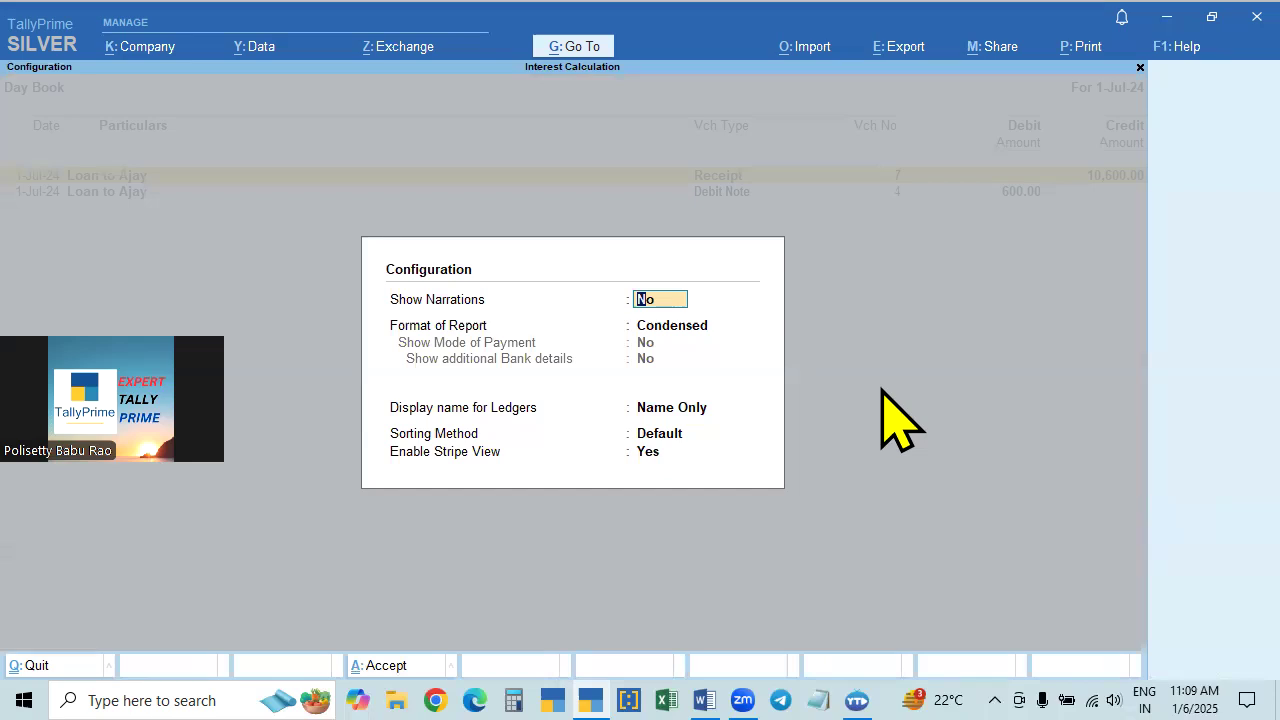
{"action": "key", "text": "Return"}
{"action": "type", "text": "c"}
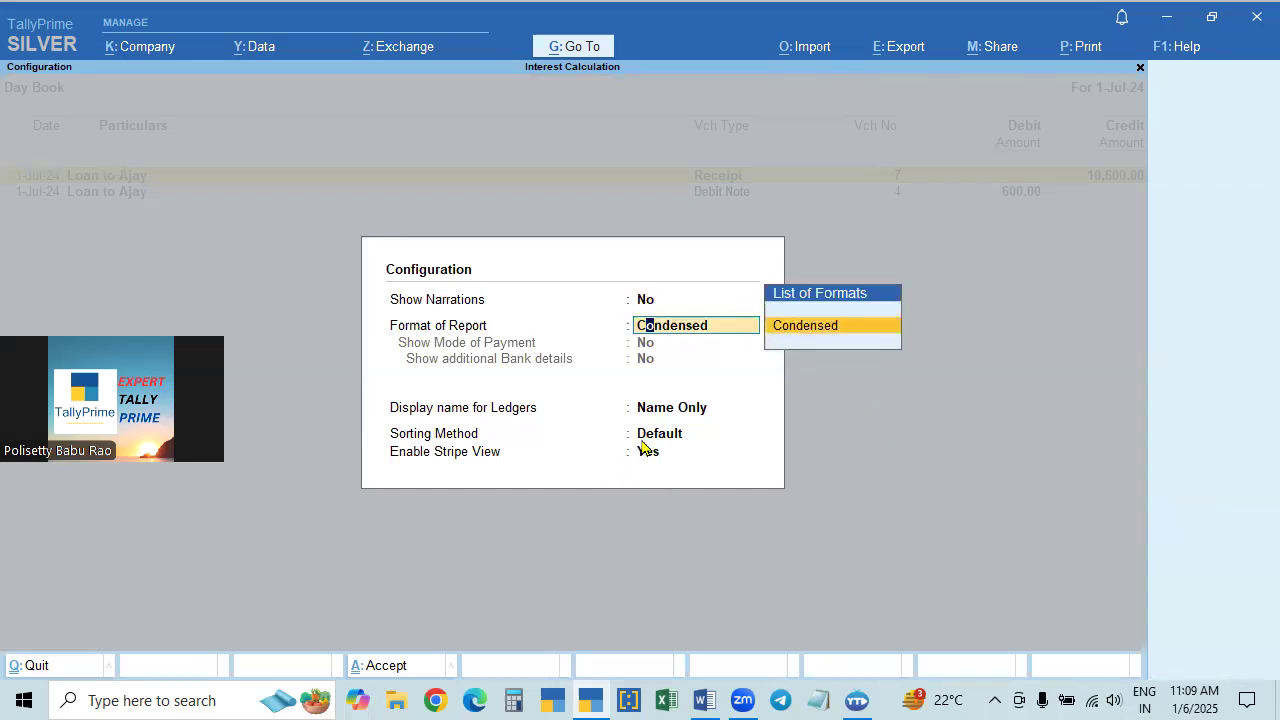
{"action": "left_click", "coordinate": [648, 439]}
{"action": "key", "text": "Down"}
{"action": "key", "text": "Down"}
{"action": "key", "text": "Up"}
{"action": "key", "text": "Up"}
{"action": "key", "text": "Up"}
{"action": "key", "text": "Up"}
{"action": "key", "text": "Up"}
{"action": "key", "text": "Up"}
{"action": "key", "text": "Up"}
{"action": "key", "text": "Up"}
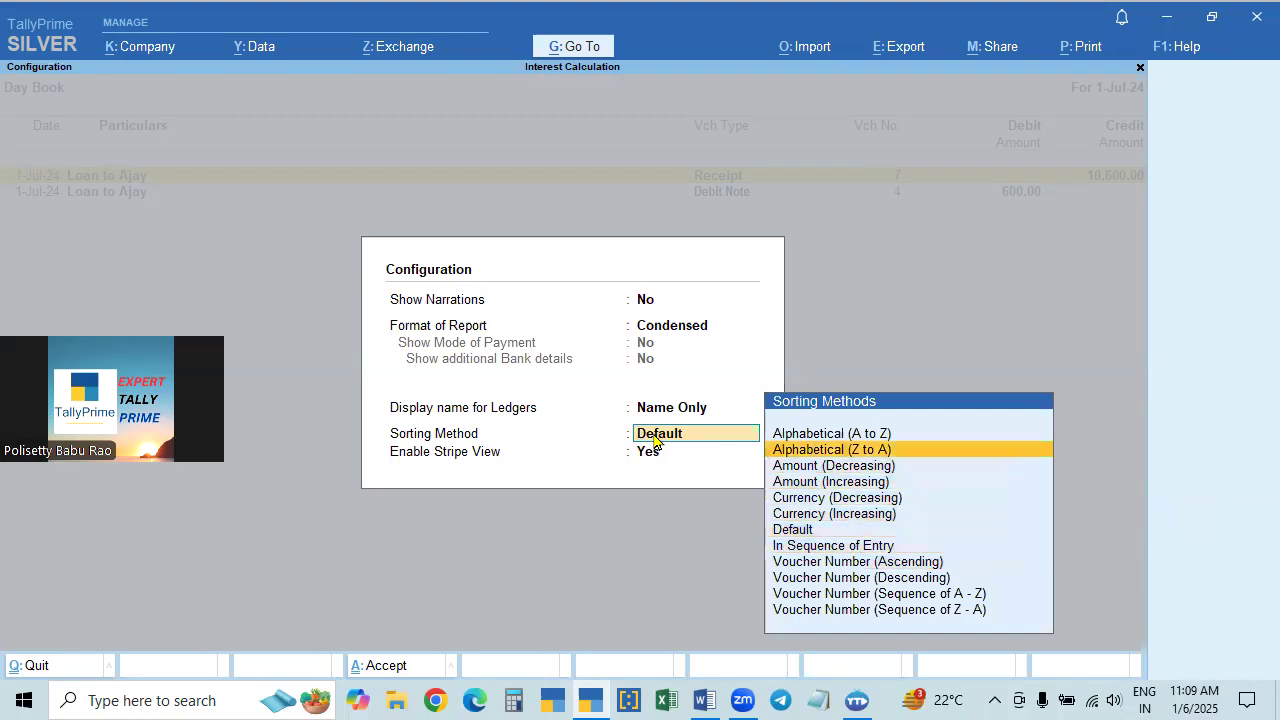
{"action": "key", "text": "Down"}
{"action": "key", "text": "Down"}
{"action": "key", "text": "Down"}
{"action": "key", "text": "Up"}
{"action": "key", "text": "Down"}
{"action": "key", "text": "Up"}
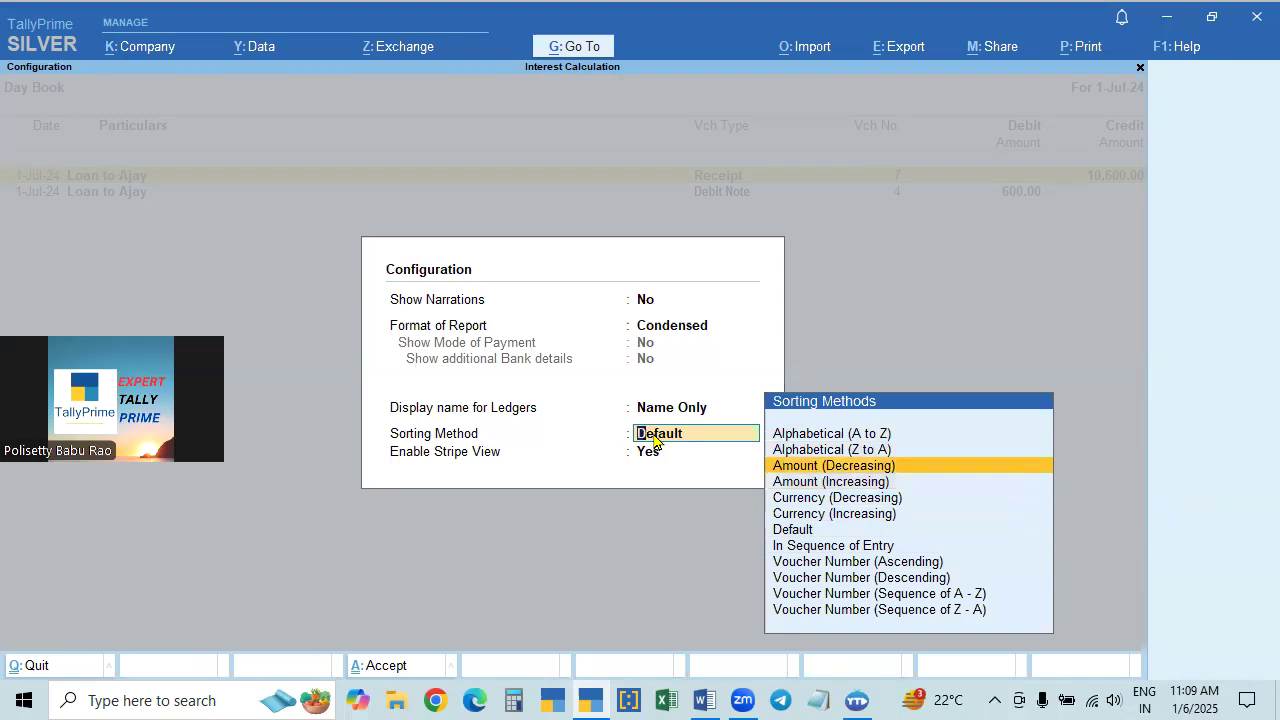
{"action": "key", "text": "Down"}
{"action": "key", "text": "Return"}
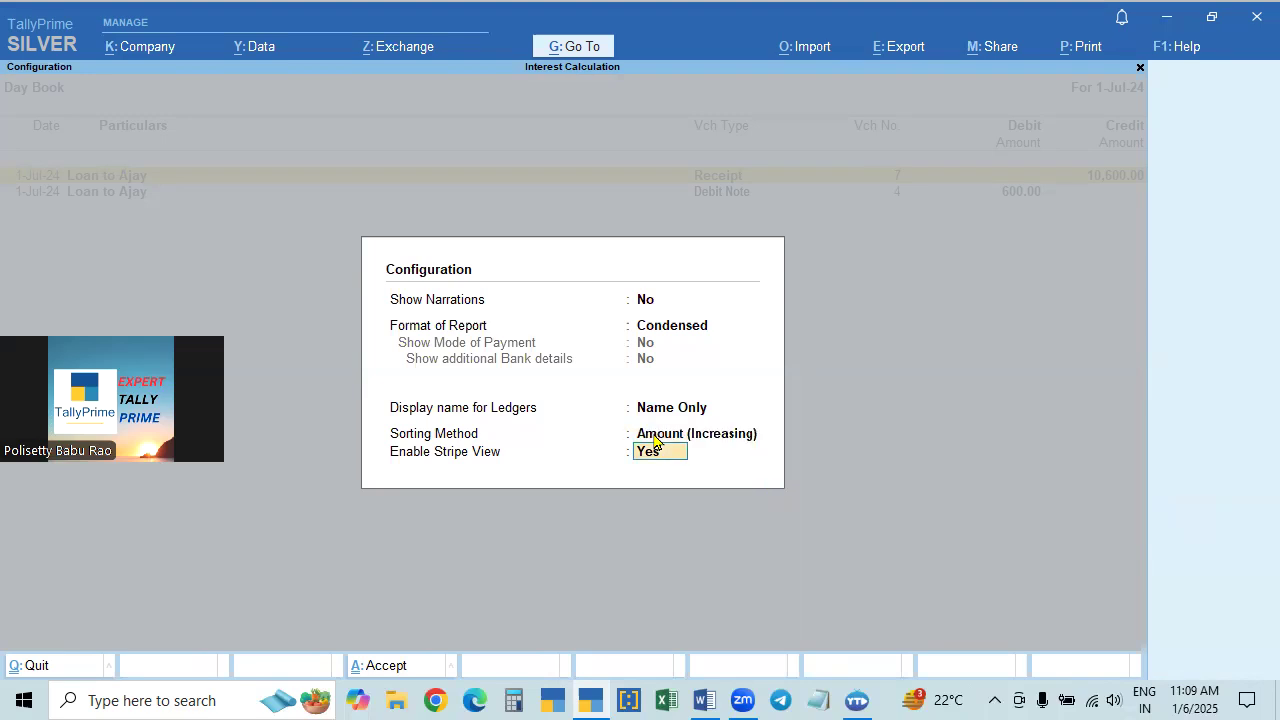
{"action": "key", "text": "ctrl+a"}
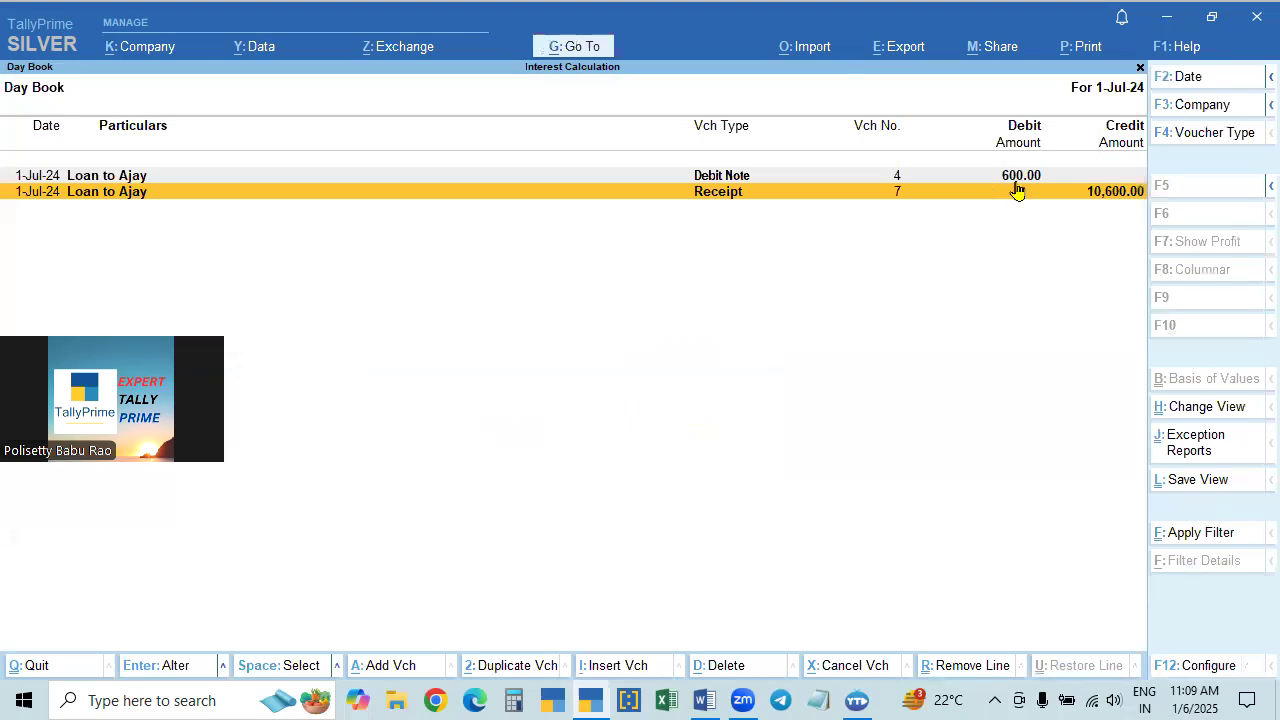
- Extend the Day Book period to 1-Apr-24 through 1-Jul-24 and check the order of the voucher amounts
{"action": "key", "text": "F2"}
{"action": "key", "text": "Return"}
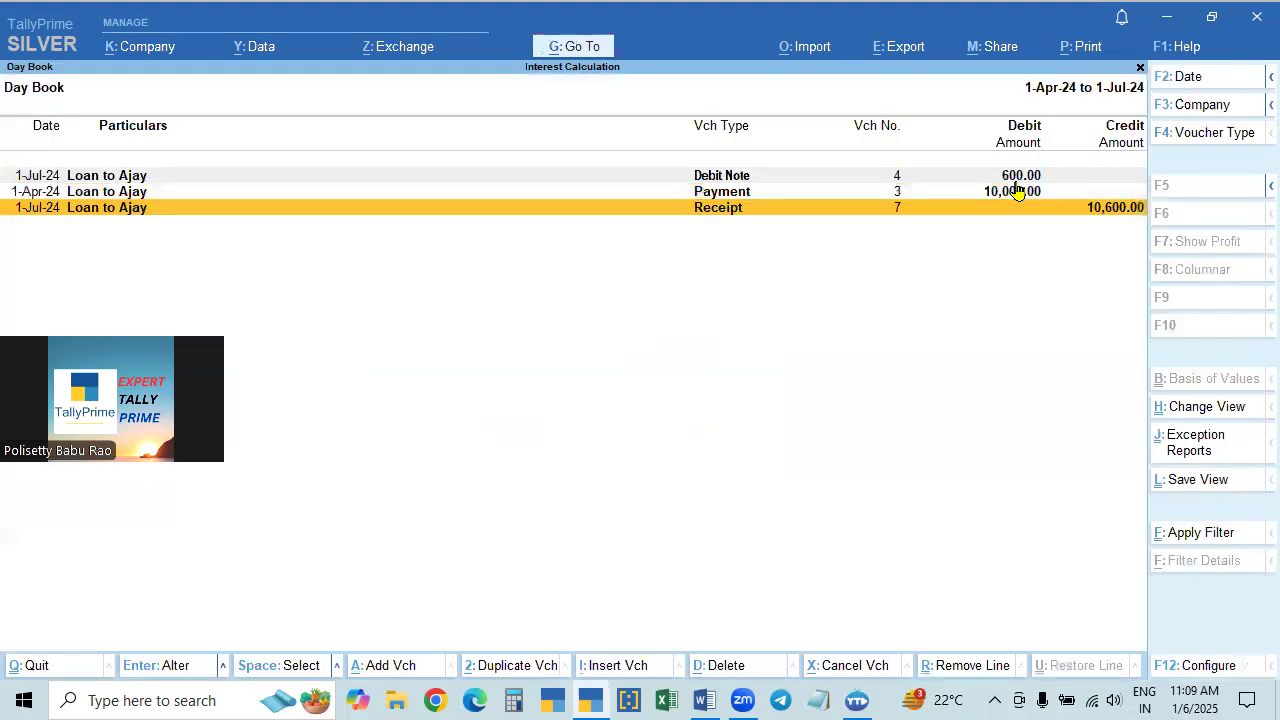
{"action": "left_click", "coordinate": [1014, 182]}
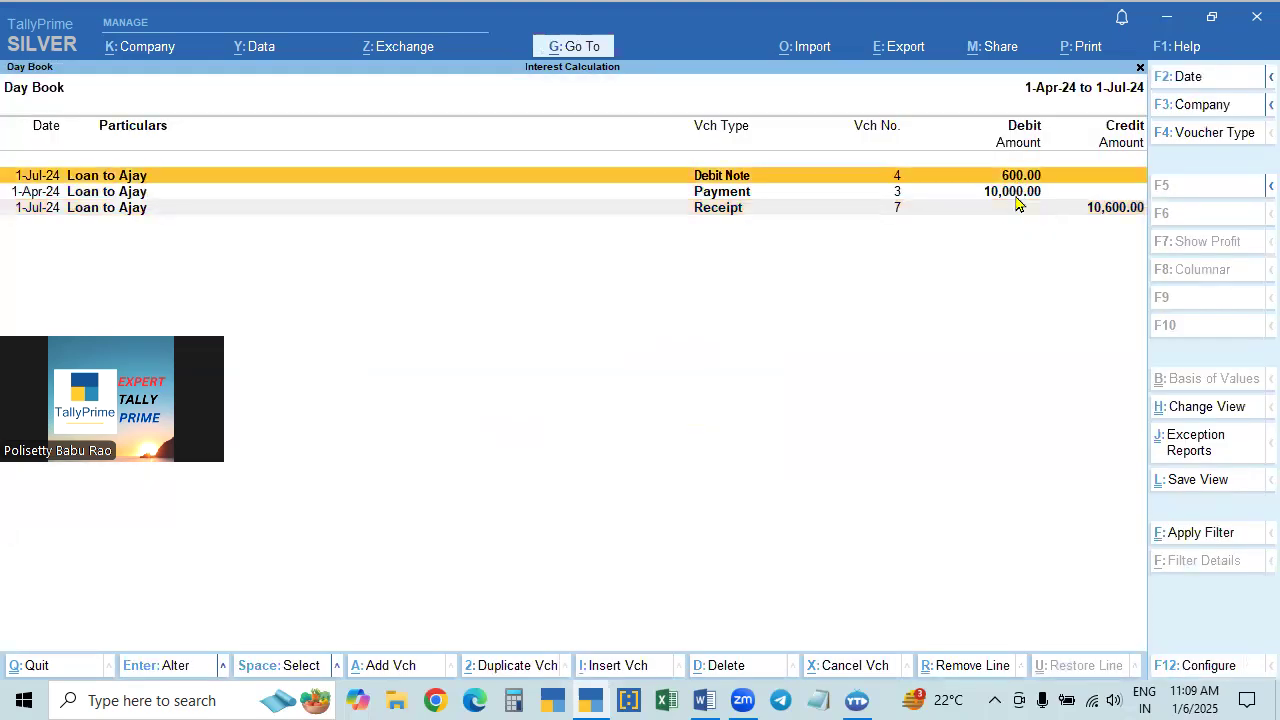
{"action": "left_click", "coordinate": [1016, 195]}
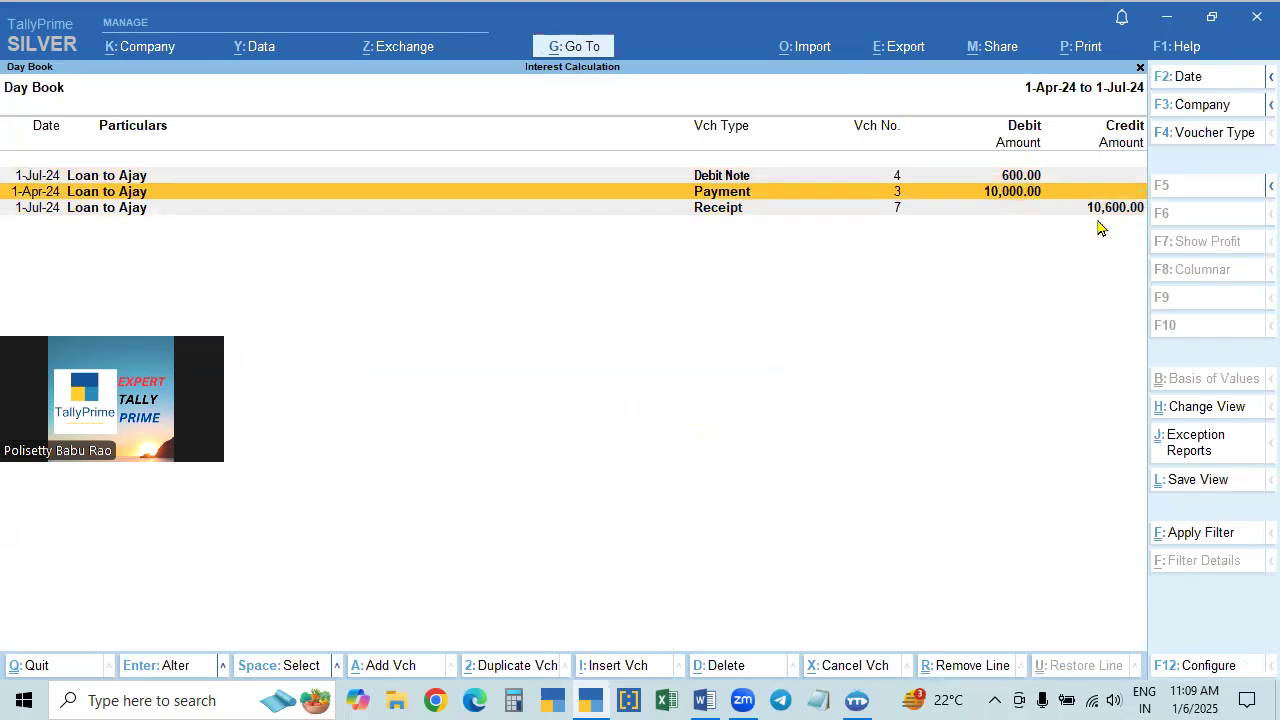
- Change the Day Book's sorting method to Amount (Decreasing)
{"action": "key", "text": "F12"}
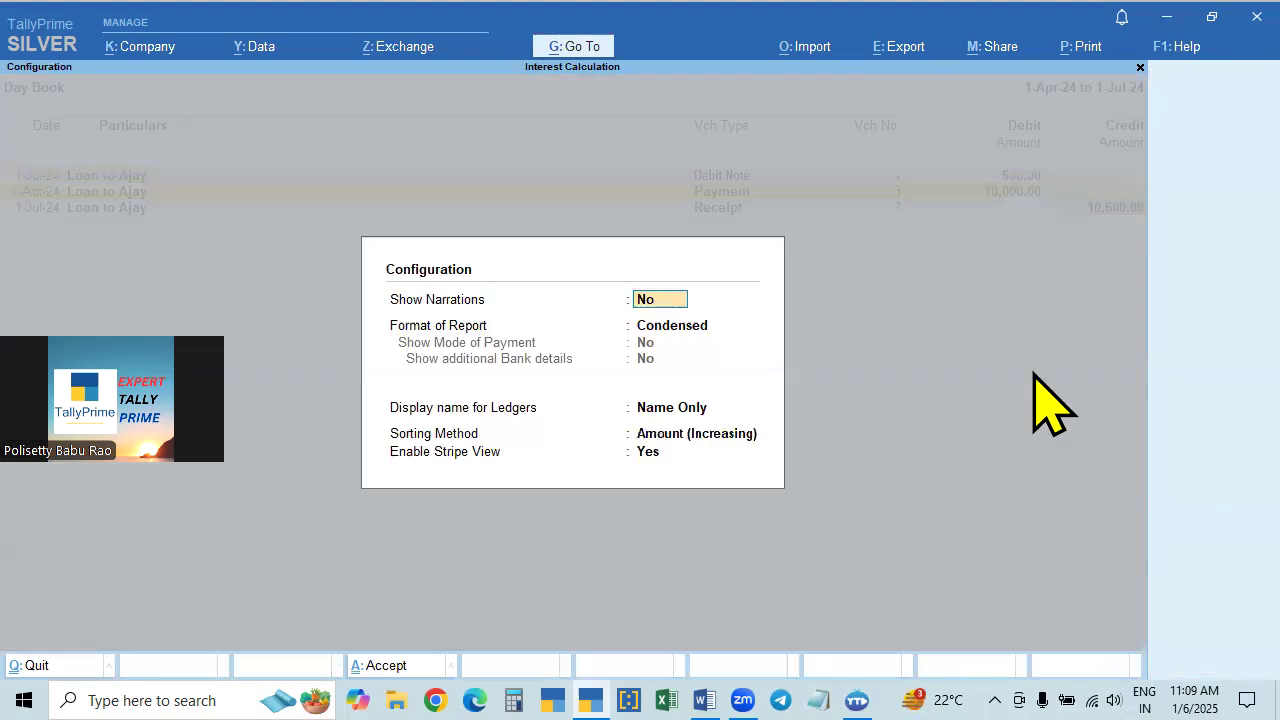
{"action": "left_click", "coordinate": [693, 435]}
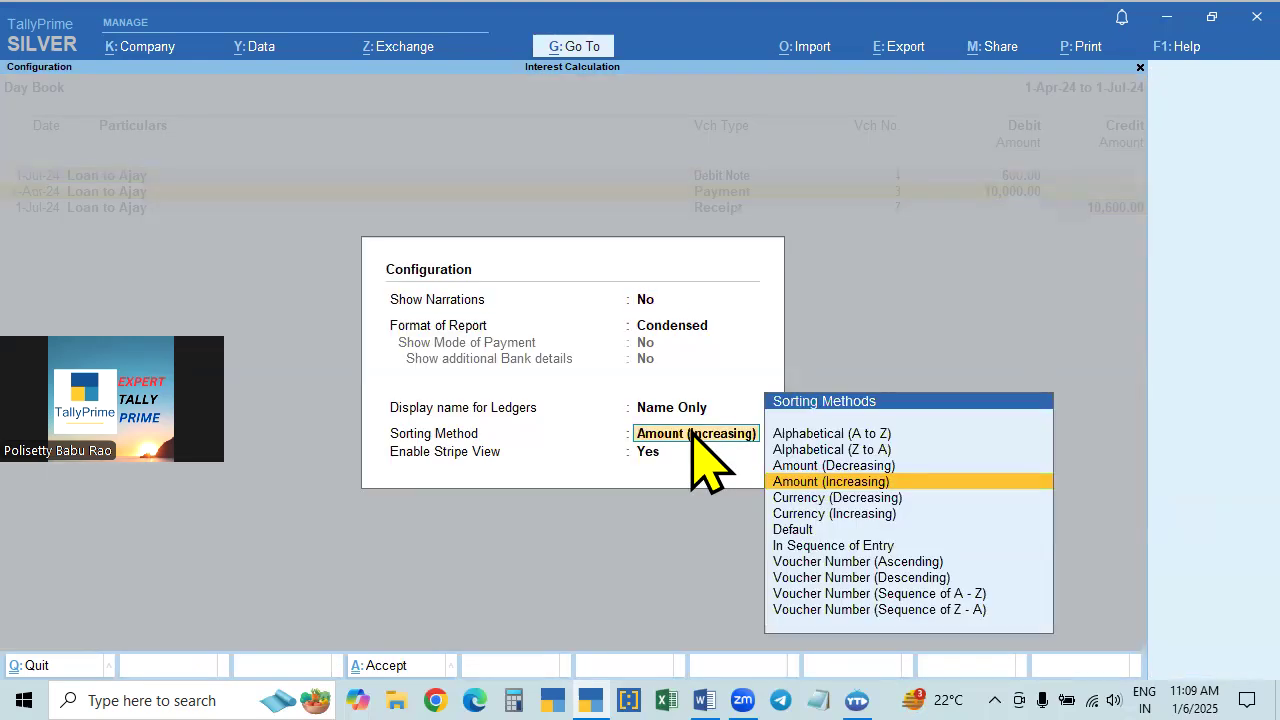
{"action": "key", "text": "Return"}
{"action": "key", "text": "ctrl+a"}
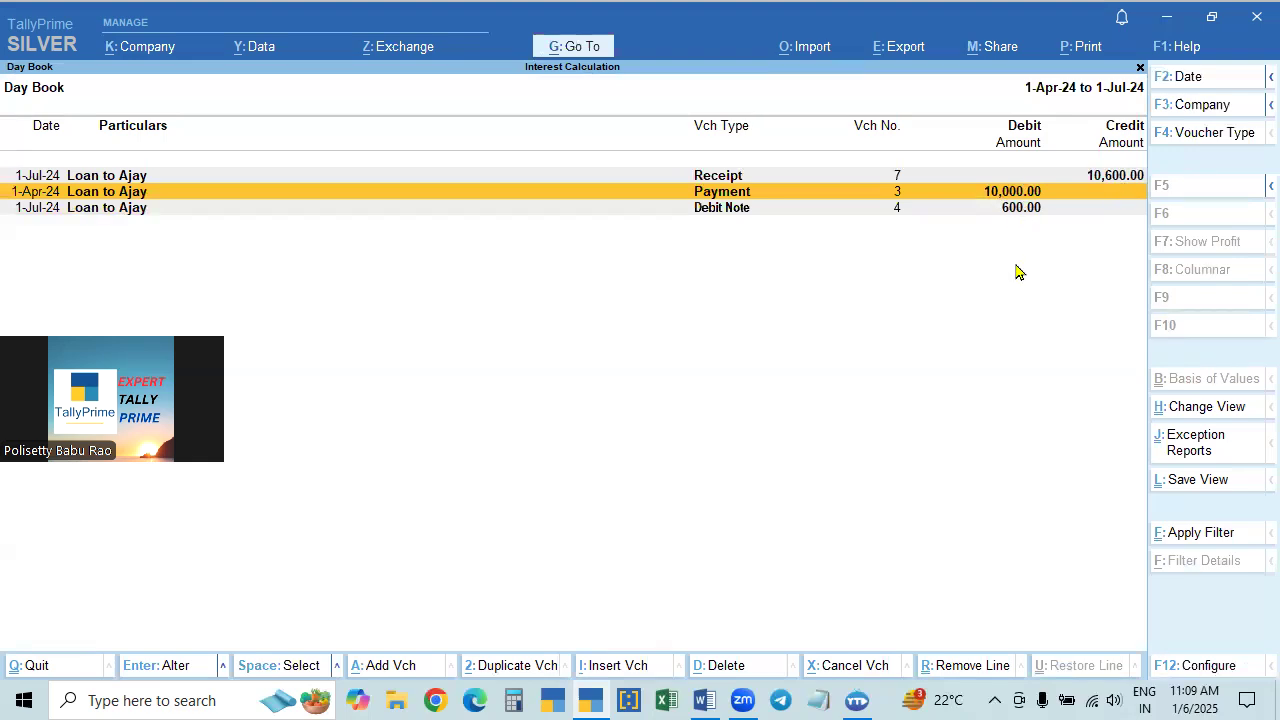
- Close and reopen the Day Book, and set its period to 1-Apr-24 through 1-Jul-24
{"action": "key", "text": "Escape"}
{"action": "key", "text": "Return"}
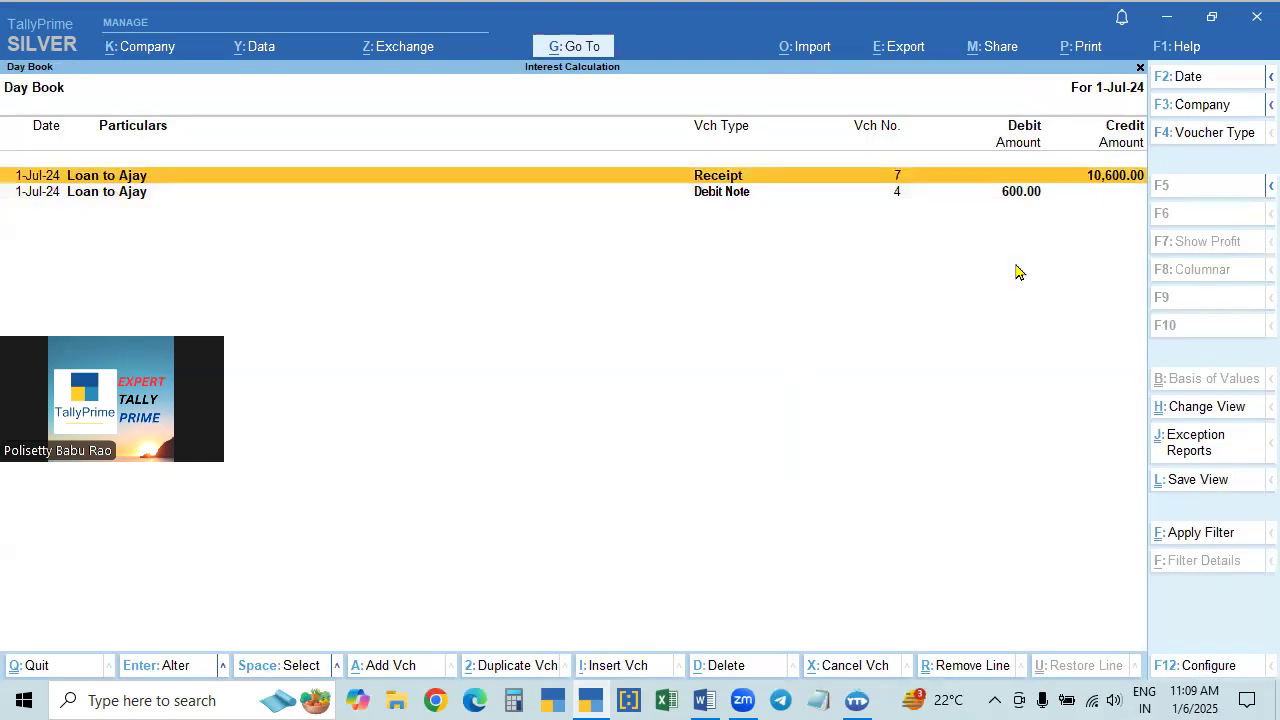
{"action": "key", "text": "F2"}
{"action": "key", "text": "BackSpace"}
{"action": "key", "text": "Return"}
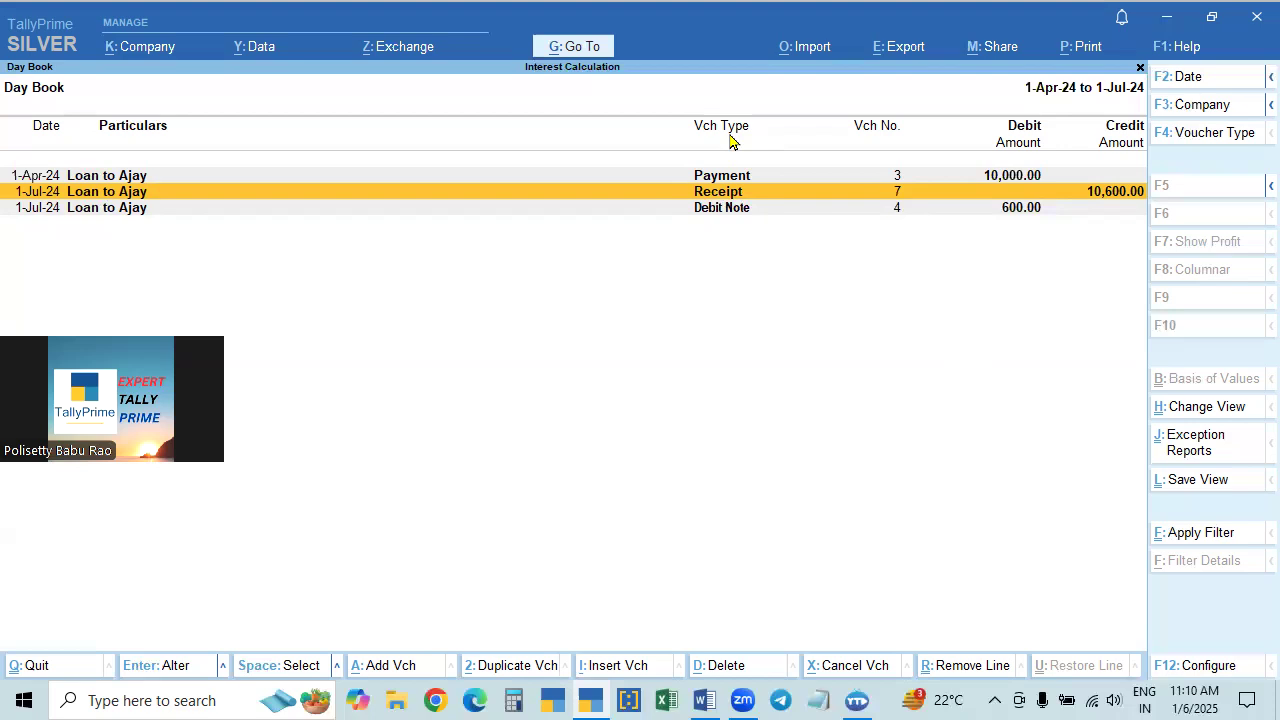
- Configure the reopened Day Book to sort its vouchers In Sequence of Entry
{"action": "key", "text": "F12"}
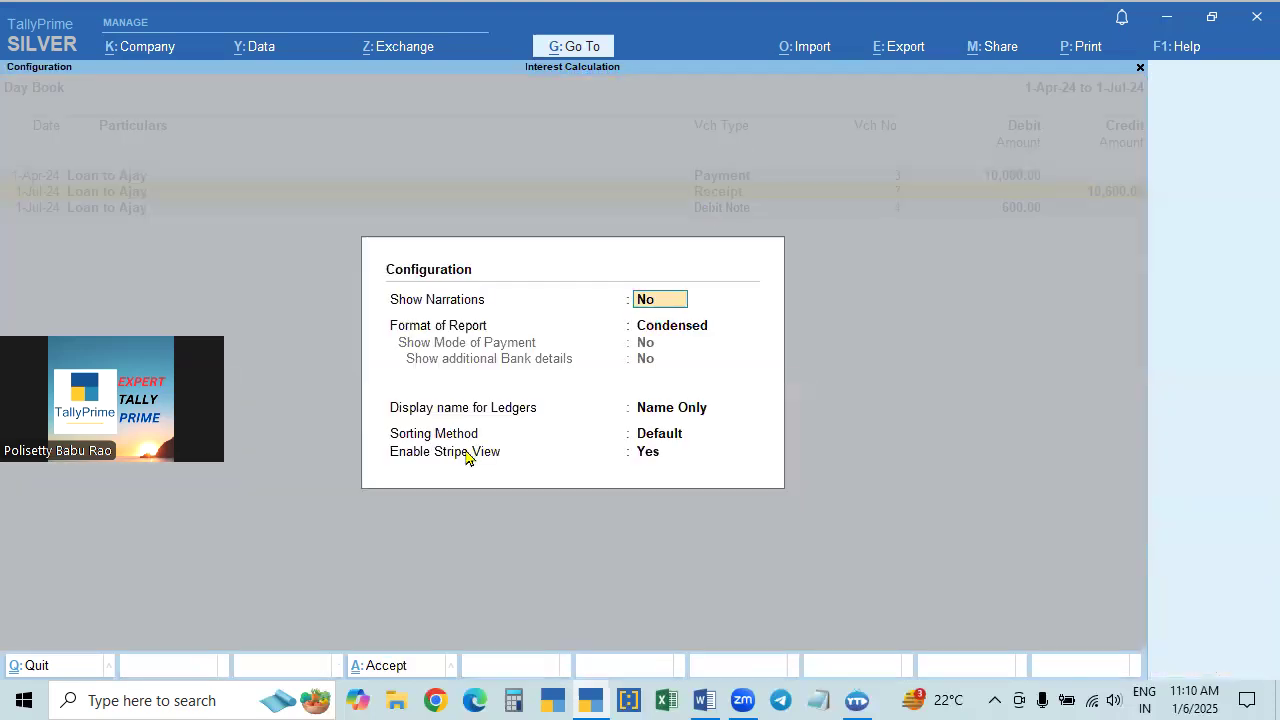
{"action": "left_click", "coordinate": [663, 440]}
{"action": "key", "text": "Down"}
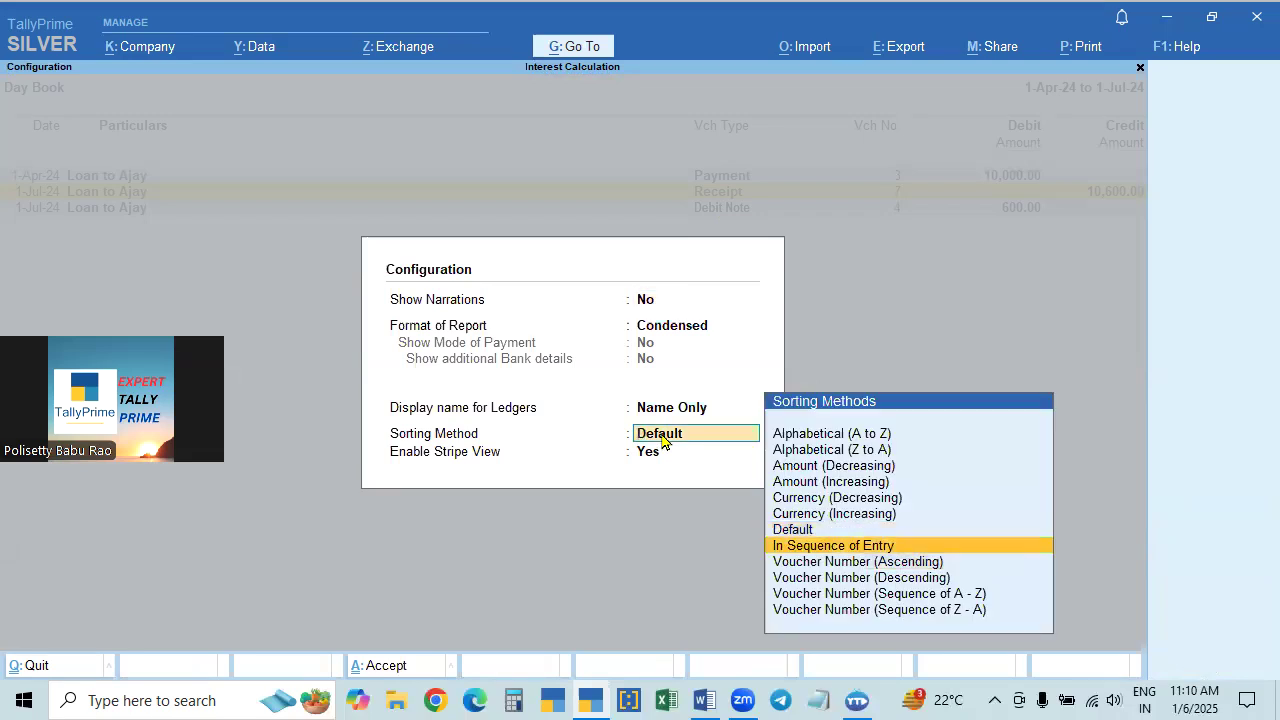
{"action": "key", "text": "Up"}
{"action": "key", "text": "Up"}
{"action": "key", "text": "Up"}
{"action": "key", "text": "Down"}
{"action": "key", "text": "Down"}
{"action": "key", "text": "Down"}
{"action": "key", "text": "Return"}
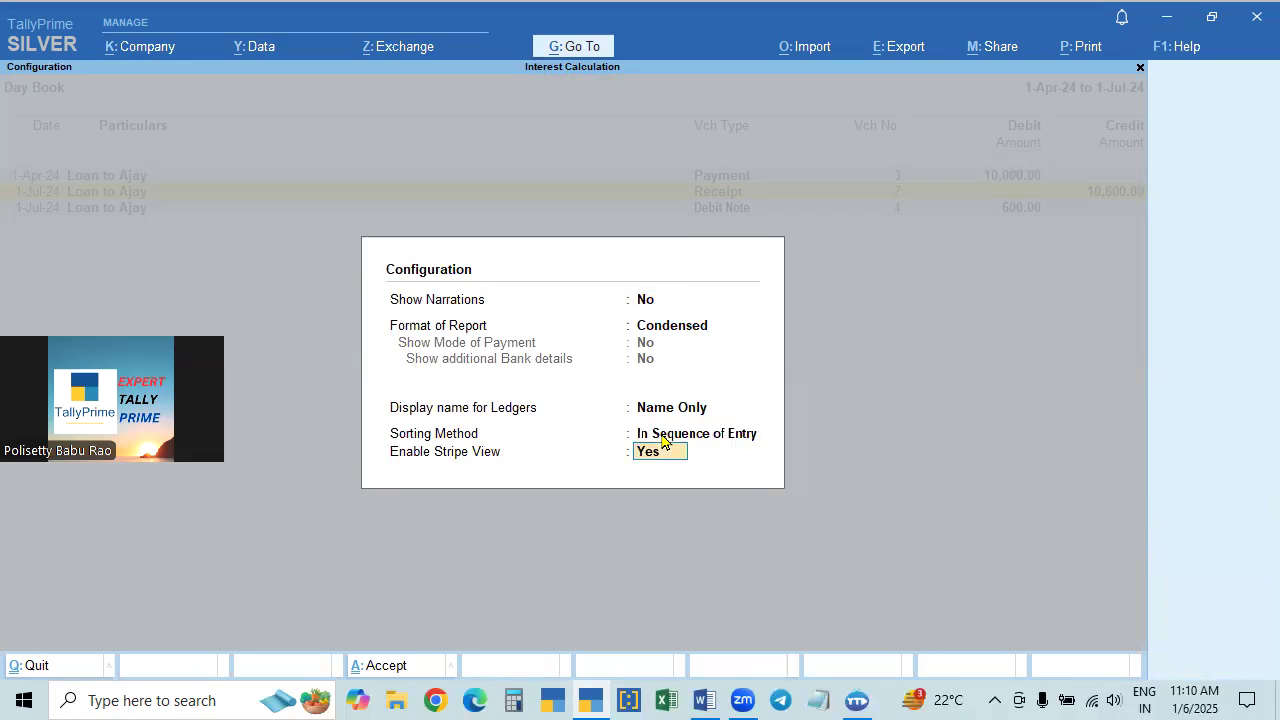
{"action": "key", "text": "Return"}
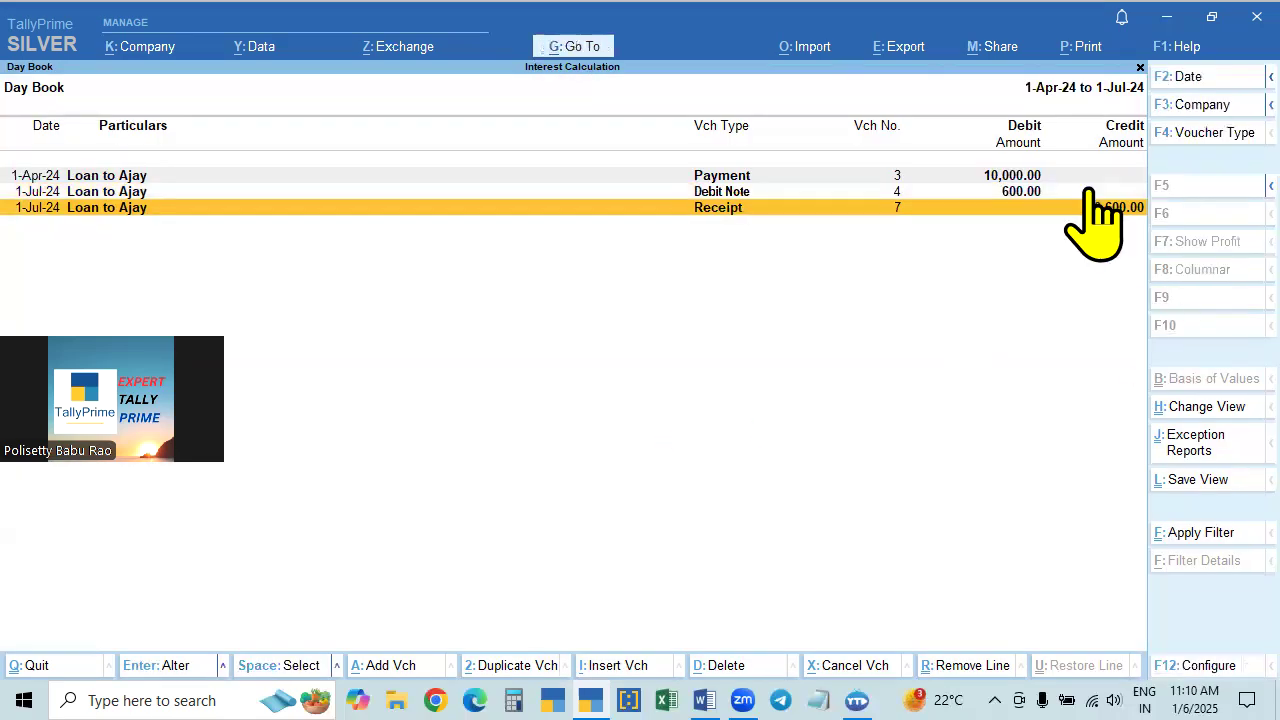
- Close the Day Book and return to the Gateway of Tally, staying in the program
{"action": "key", "text": "Escape"}
{"action": "key", "text": "Escape"}
{"action": "key", "text": "Escape"}
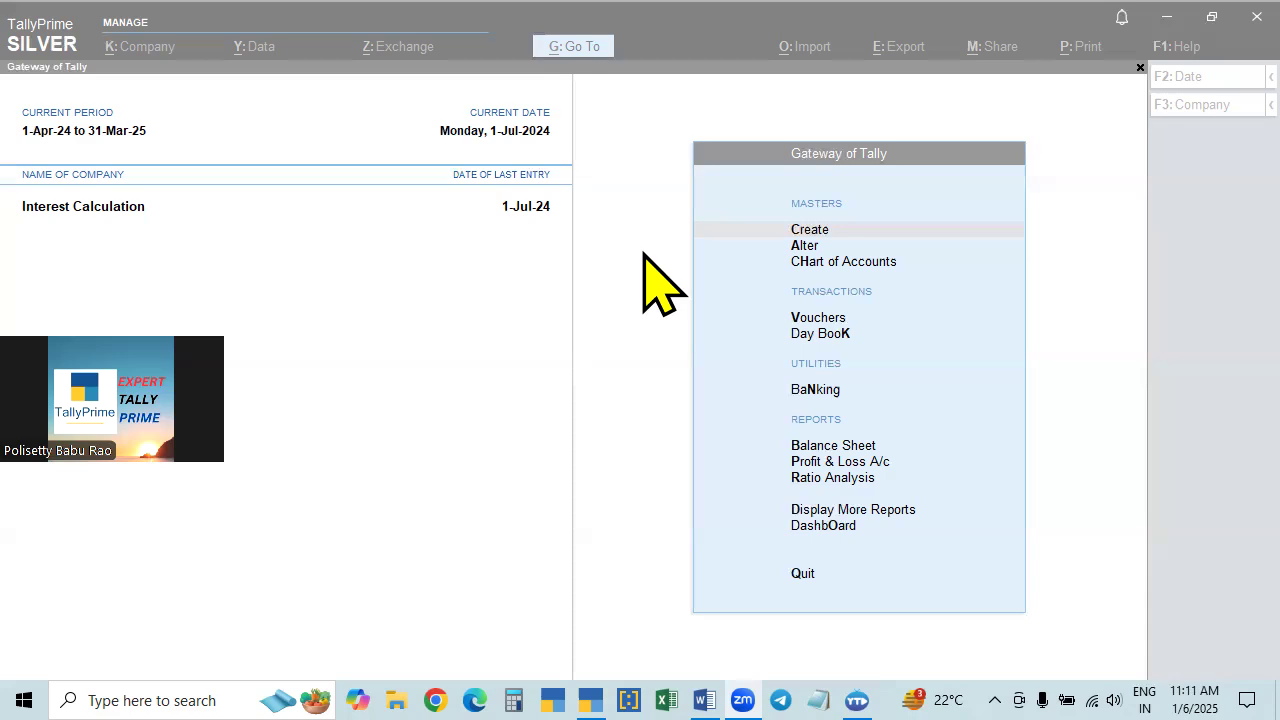
{"action": "left_click", "coordinate": [557, 437]}
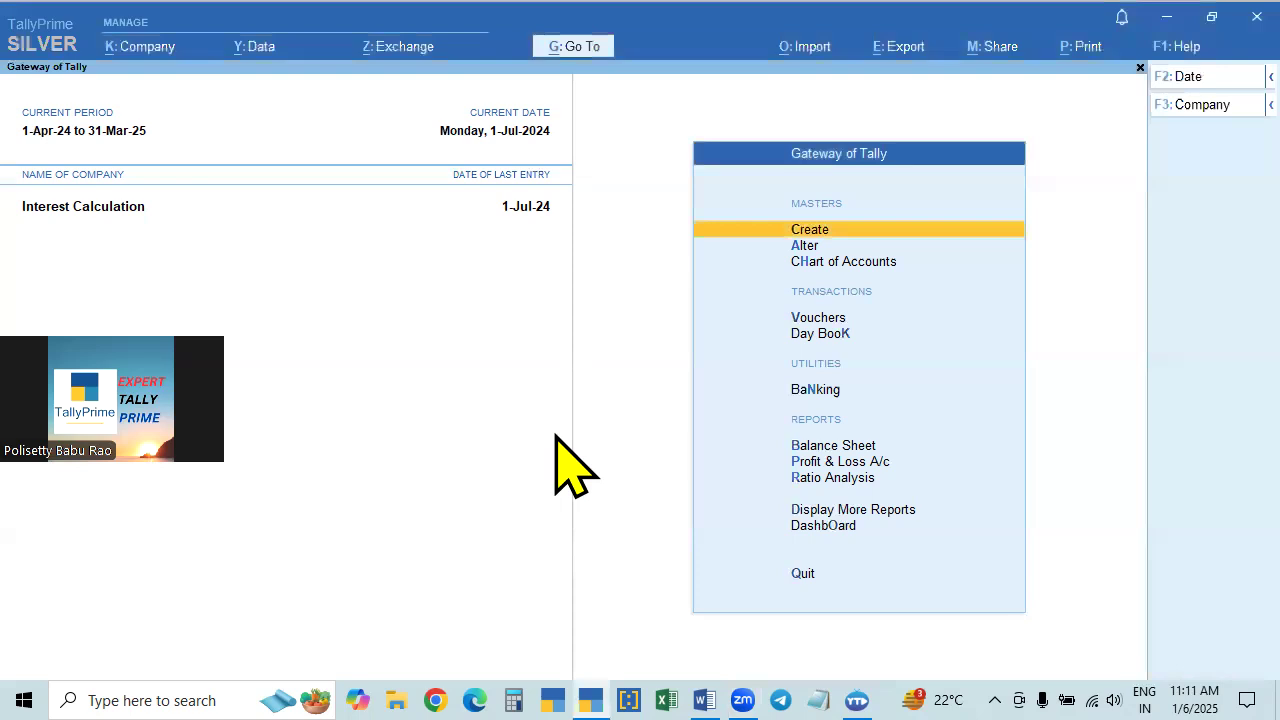